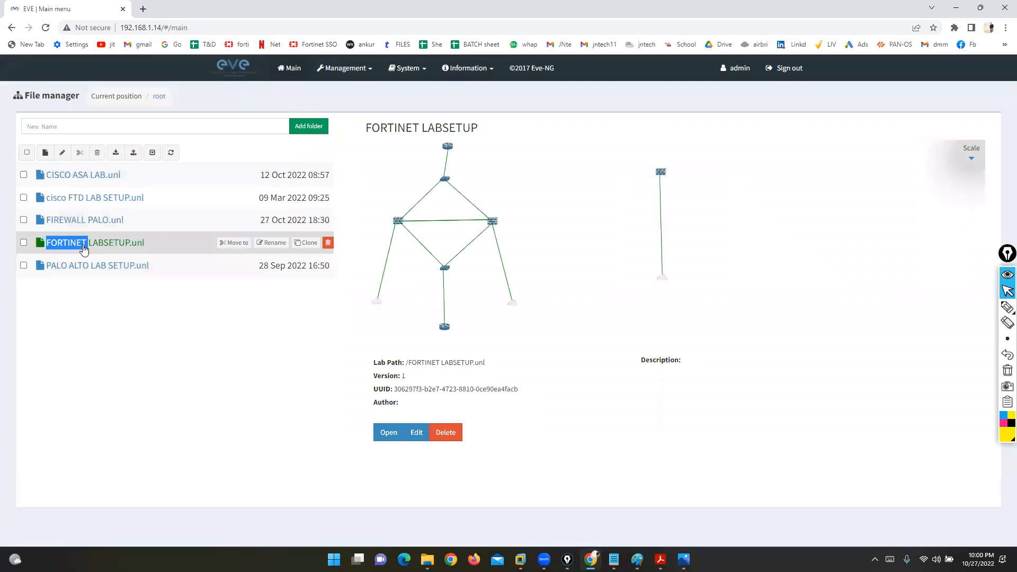
# Step: Open the FORTINET LABSETUP lab and delete the spare Fortinet node and the right-side Net cloud
pyautogui.click(388, 432)
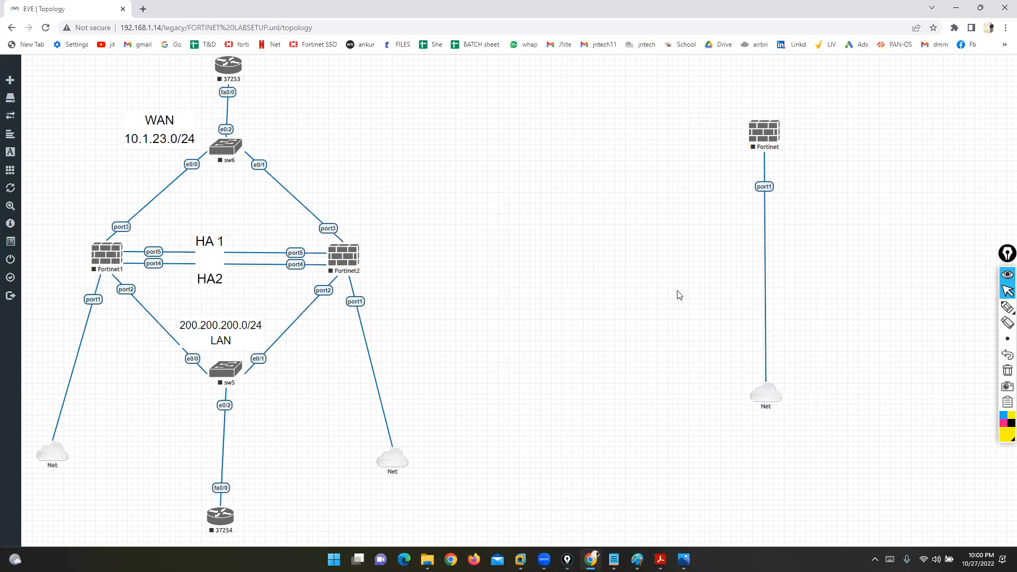
pyautogui.rightClick(773, 136)
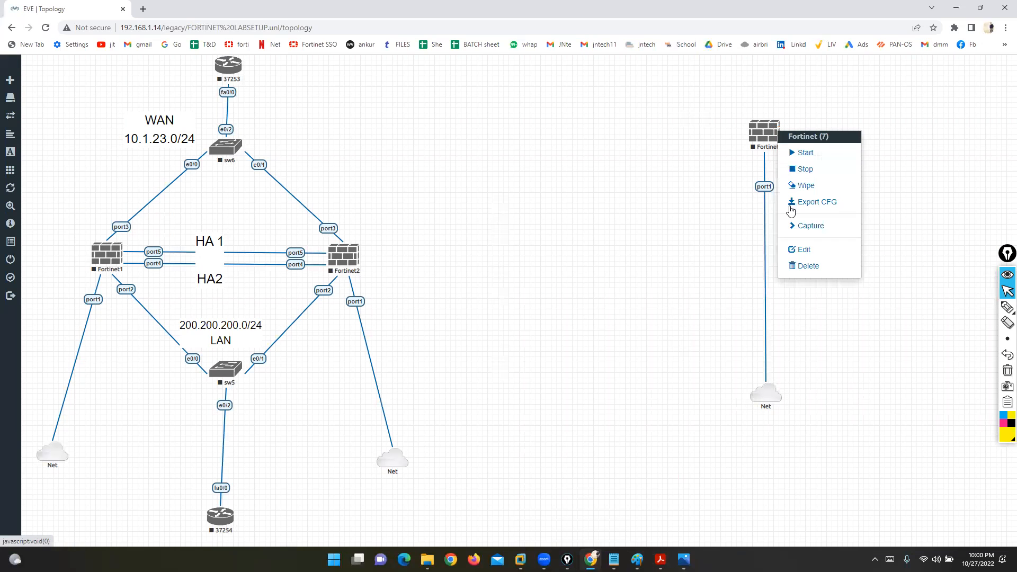
pyautogui.click(807, 269)
pyautogui.click(475, 141)
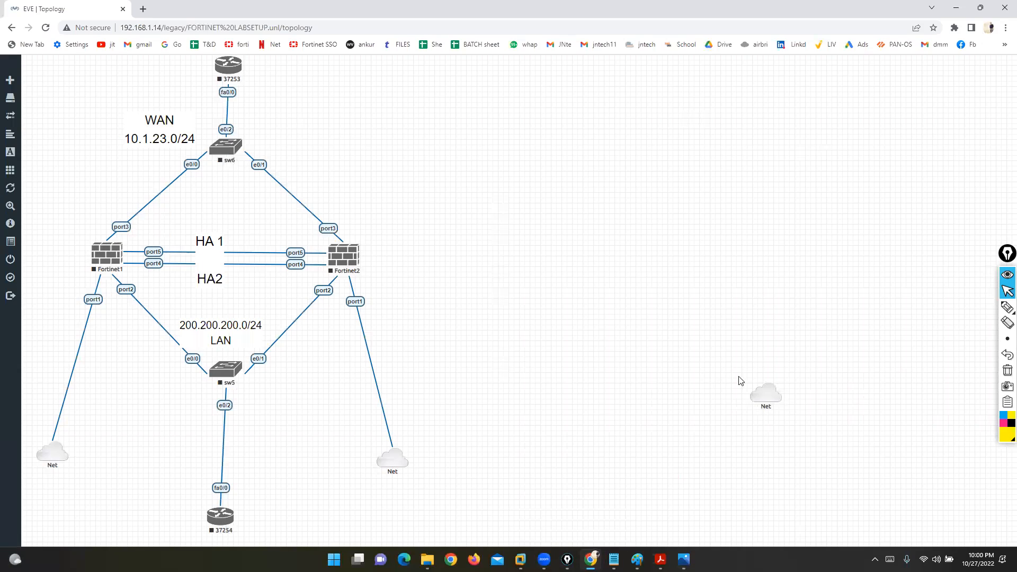
pyautogui.rightClick(764, 398)
pyautogui.click(785, 435)
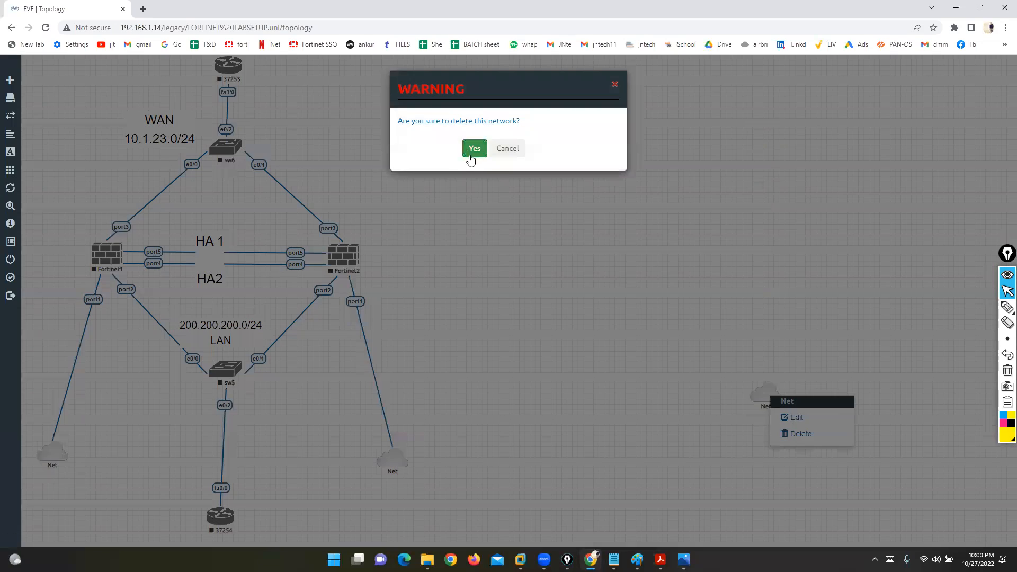
pyautogui.click(476, 157)
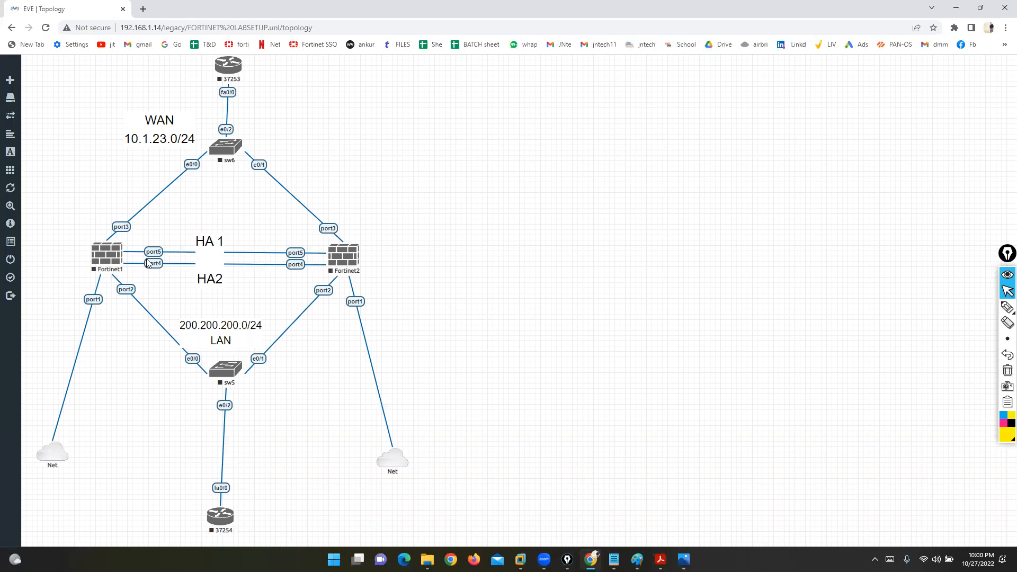
# Step: Start Fortinet1 and Fortinet2, then launch Fortinet1's console in the terminal client
pyautogui.rightClick(106, 253)
pyautogui.click(130, 272)
pyautogui.rightClick(351, 258)
pyautogui.click(372, 275)
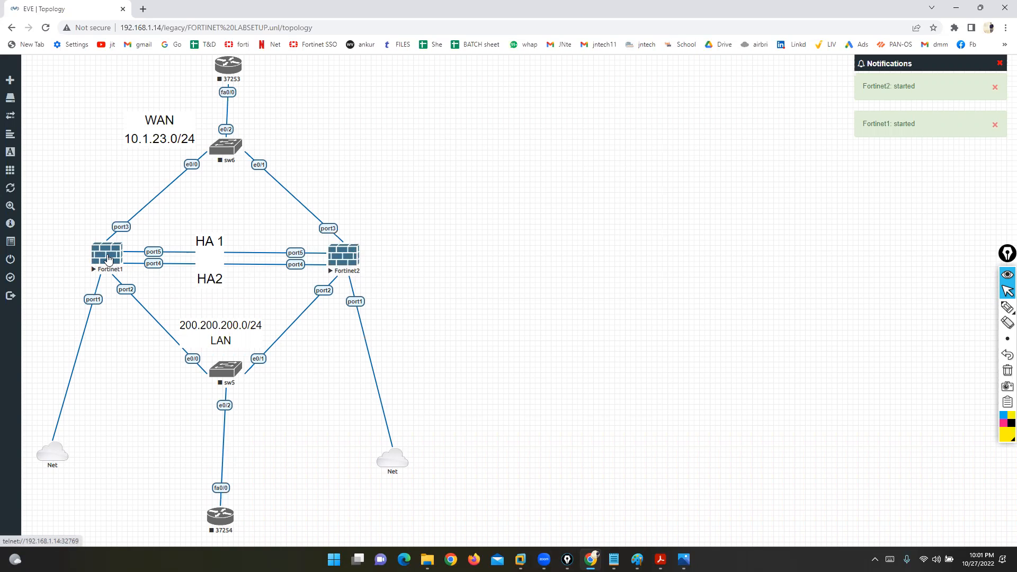
pyautogui.click(108, 259)
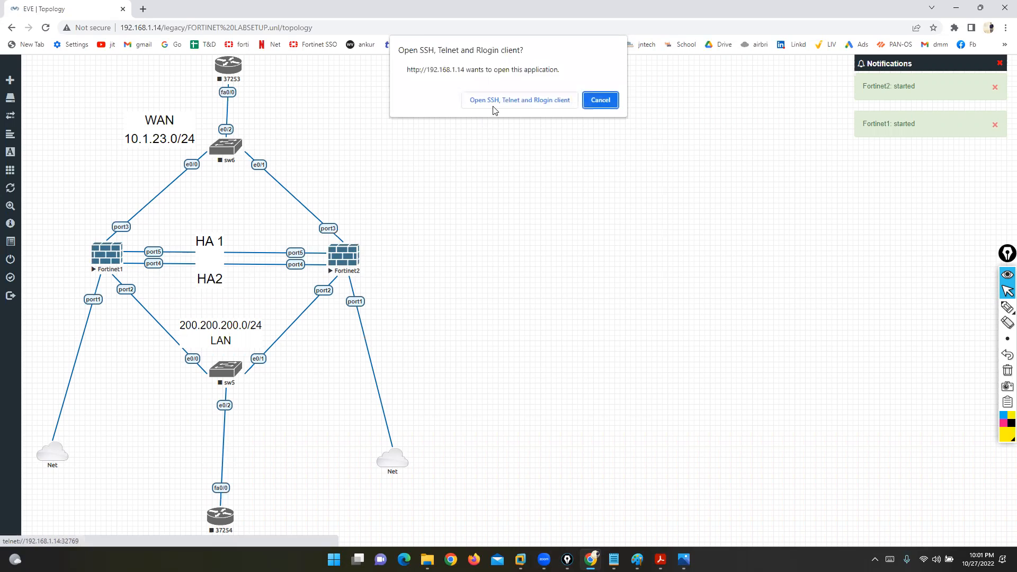
pyautogui.click(495, 103)
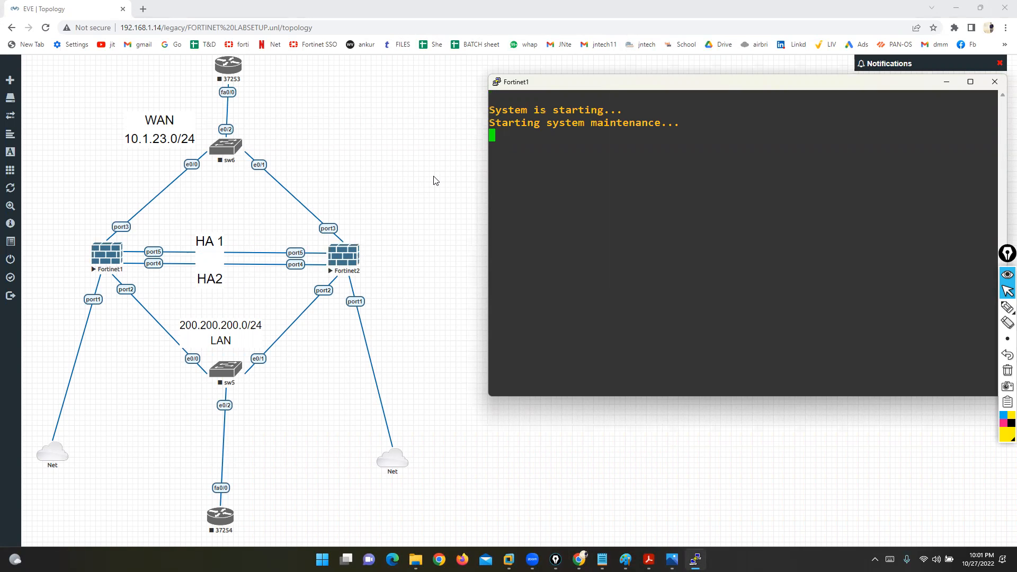
pyautogui.click(434, 180)
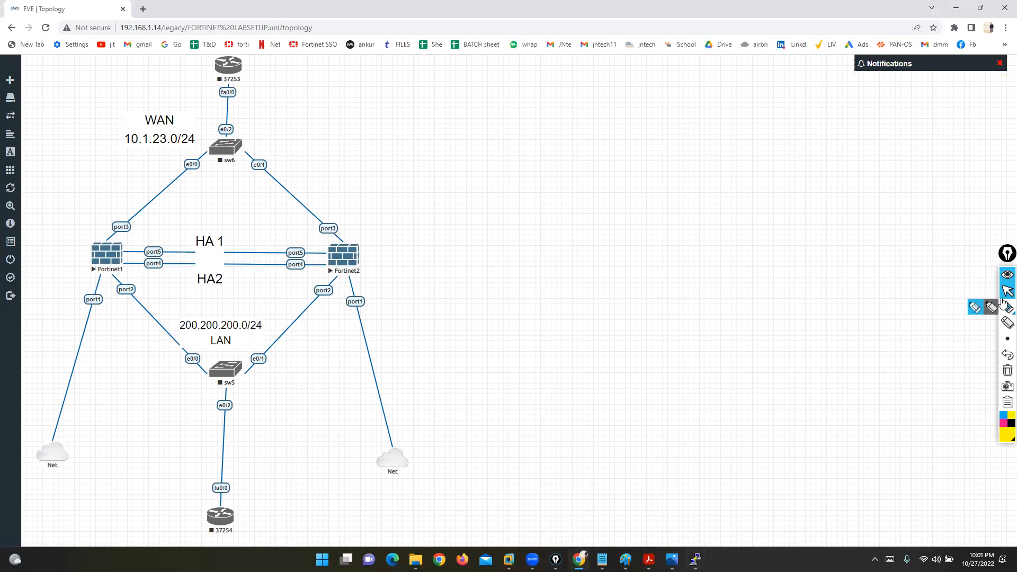
# Step: Annotate the topology with the pen, marking both Fortinets and their port1 links to the clouds
pyautogui.click(976, 307)
pyautogui.moveTo(61, 242)
pyautogui.mouseDown()
pyautogui.moveTo(77, 257)
pyautogui.moveTo(97, 235)
pyautogui.mouseUp()
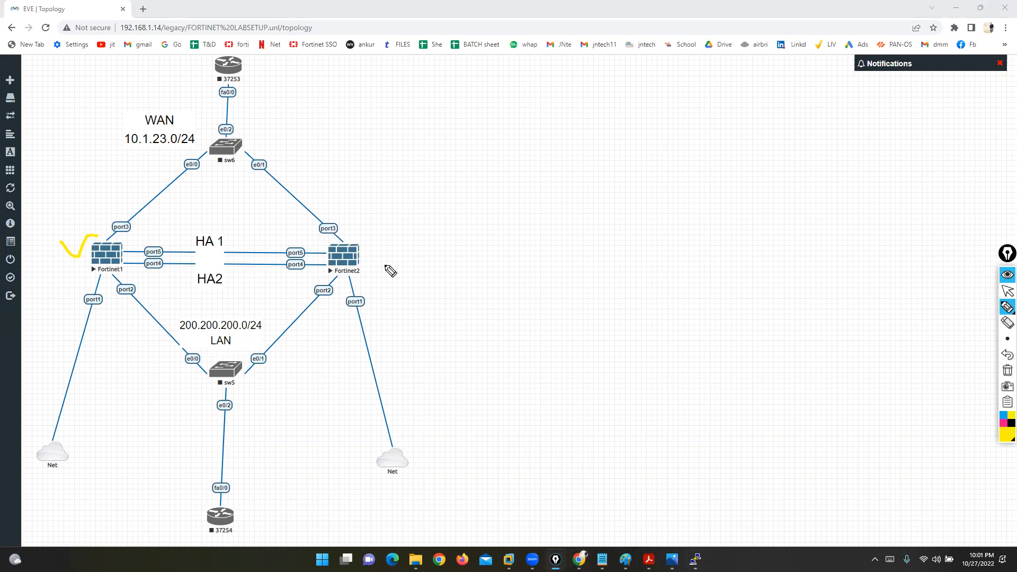
pyautogui.moveTo(361, 243); pyautogui.dragTo(406, 215)
pyautogui.click(1007, 370)
pyautogui.moveTo(102, 290)
pyautogui.mouseDown()
pyautogui.moveTo(83, 282)
pyautogui.moveTo(111, 299)
pyautogui.moveTo(86, 322)
pyautogui.moveTo(35, 422)
pyautogui.moveTo(72, 416)
pyautogui.mouseUp()
pyautogui.moveTo(366, 284)
pyautogui.mouseDown()
pyautogui.moveTo(405, 444)
pyautogui.moveTo(434, 381)
pyautogui.mouseUp()
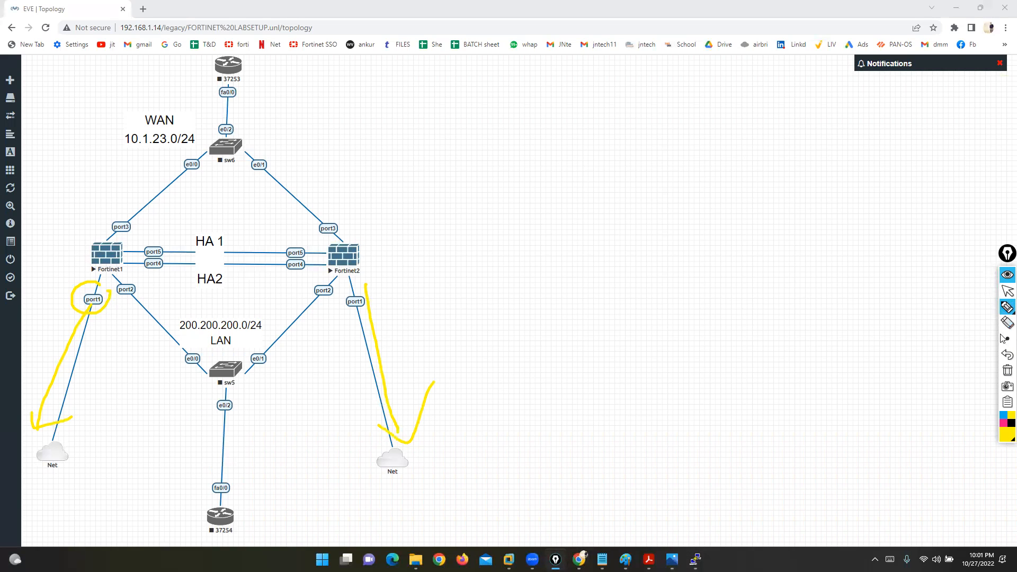
pyautogui.click(1006, 372)
# Step: Mark the port2 LAN, port3 WAN and HA links, clear the pen, and return to Fortinet1's console
pyautogui.moveTo(143, 299)
pyautogui.mouseDown()
pyautogui.moveTo(178, 331)
pyautogui.moveTo(184, 320)
pyautogui.mouseUp()
pyautogui.moveTo(111, 211)
pyautogui.mouseDown()
pyautogui.moveTo(188, 153)
pyautogui.moveTo(164, 173)
pyautogui.mouseUp()
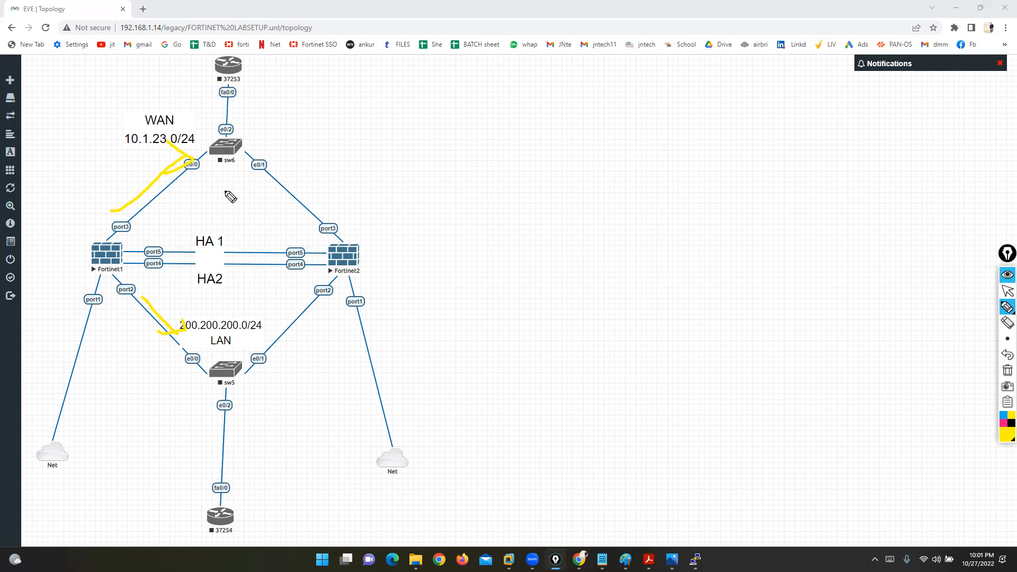
pyautogui.click(1007, 372)
pyautogui.moveTo(144, 241)
pyautogui.mouseDown()
pyautogui.moveTo(171, 241)
pyautogui.moveTo(154, 270)
pyautogui.moveTo(164, 270)
pyautogui.mouseUp()
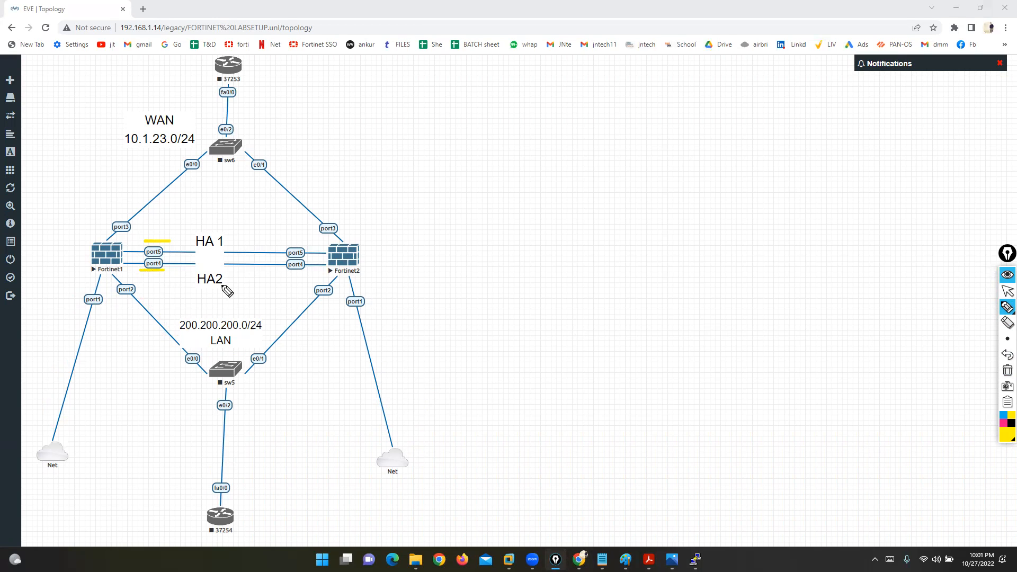
pyautogui.click(1007, 370)
pyautogui.click(1008, 291)
pyautogui.click(695, 560)
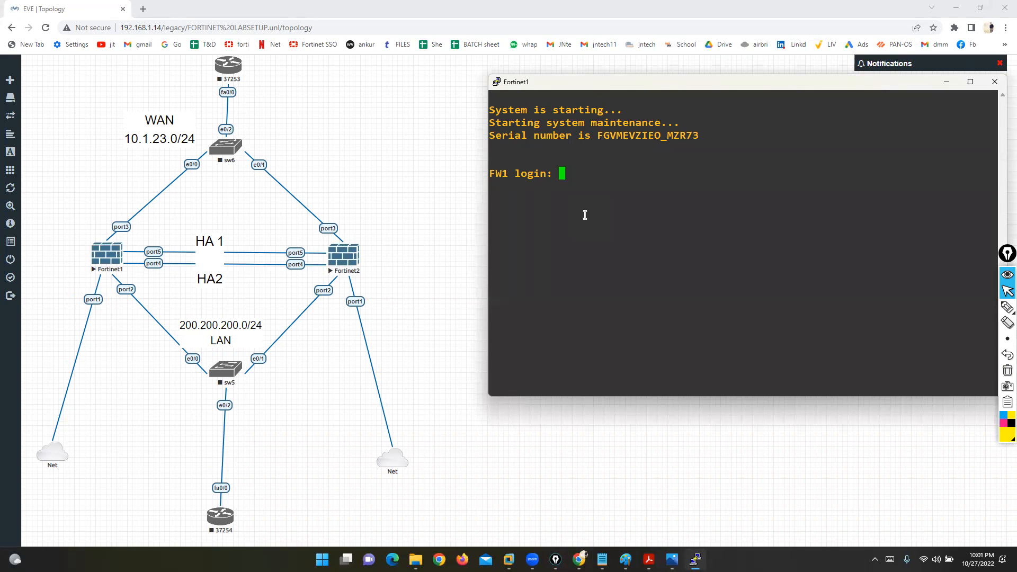
# Step: Log in to FW1 as admin
pyautogui.write('a')
pyautogui.press('BackSpace')
pyautogui.write('admin')
pyautogui.press('Return')
pyautogui.press('Return')
# Step: Run 'execute factoryreset' on FW1 and confirm with y
pyautogui.write('execute factoryreset')
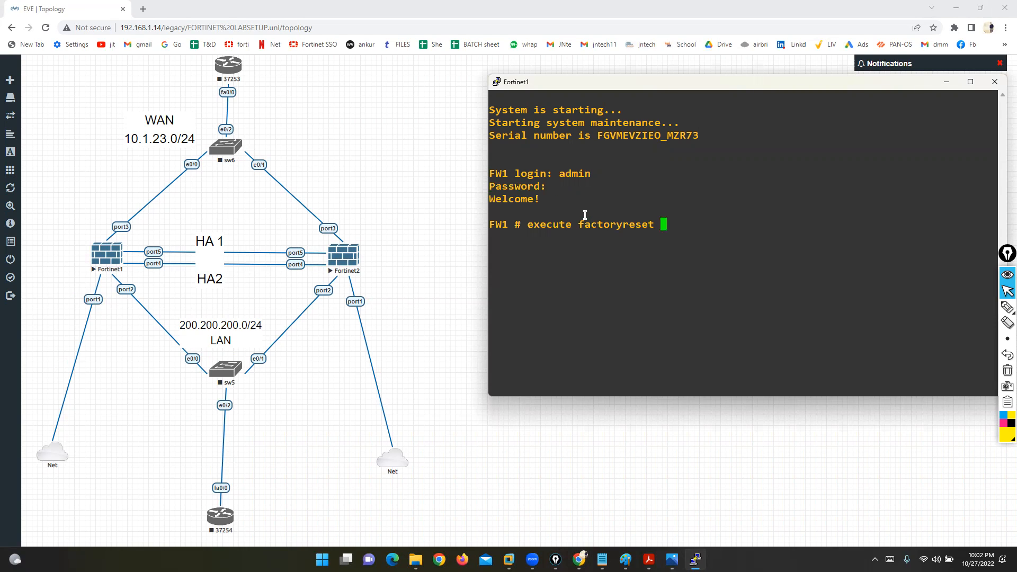
pyautogui.press('Return')
pyautogui.write('y')
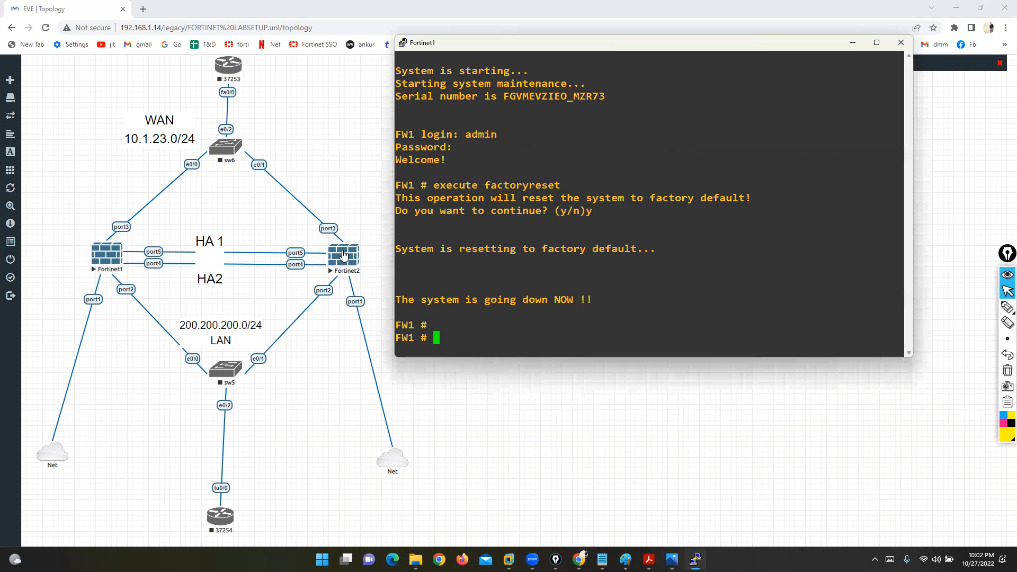
pyautogui.click(344, 257)
# Step: Open Fortinet2's console, log in as admin, and run 'execute factoryreset' confirmed with y
pyautogui.click(484, 101)
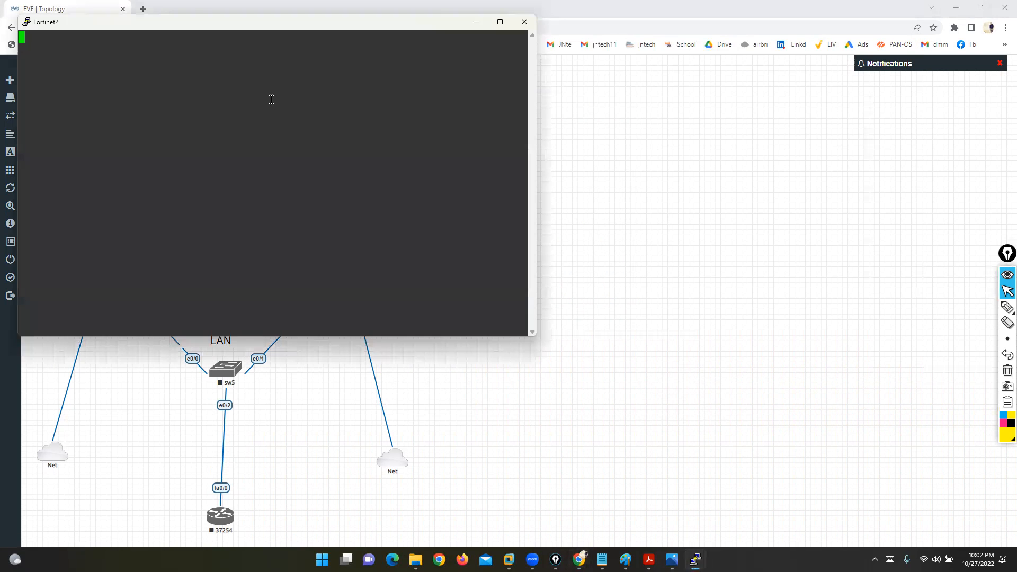
pyautogui.moveTo(173, 31); pyautogui.dragTo(612, 188)
pyautogui.press('Return')
pyautogui.write('admin')
pyautogui.press('Return')
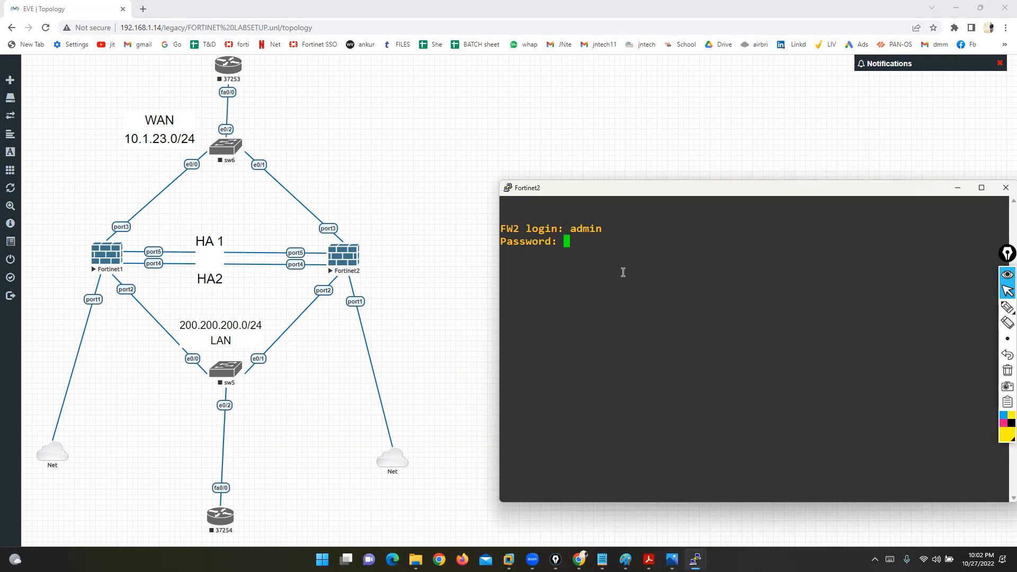
pyautogui.press('Return')
pyautogui.write('execute factoryreset')
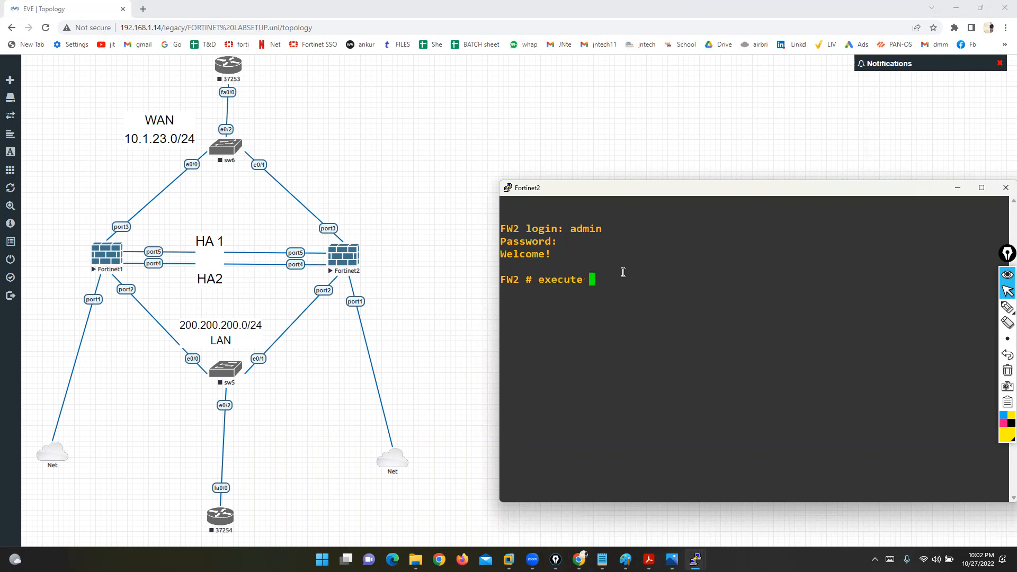
pyautogui.press('Return')
pyautogui.write('y')
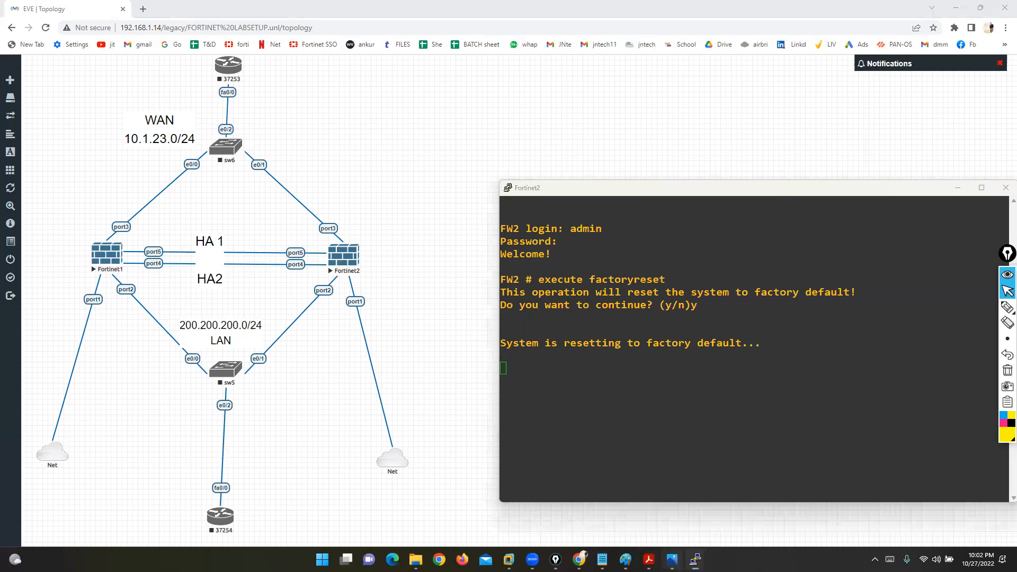
# Step: Rearrange the windows and switch back to Fortinet1's rebooting console
pyautogui.click(672, 560)
pyautogui.click(956, 10)
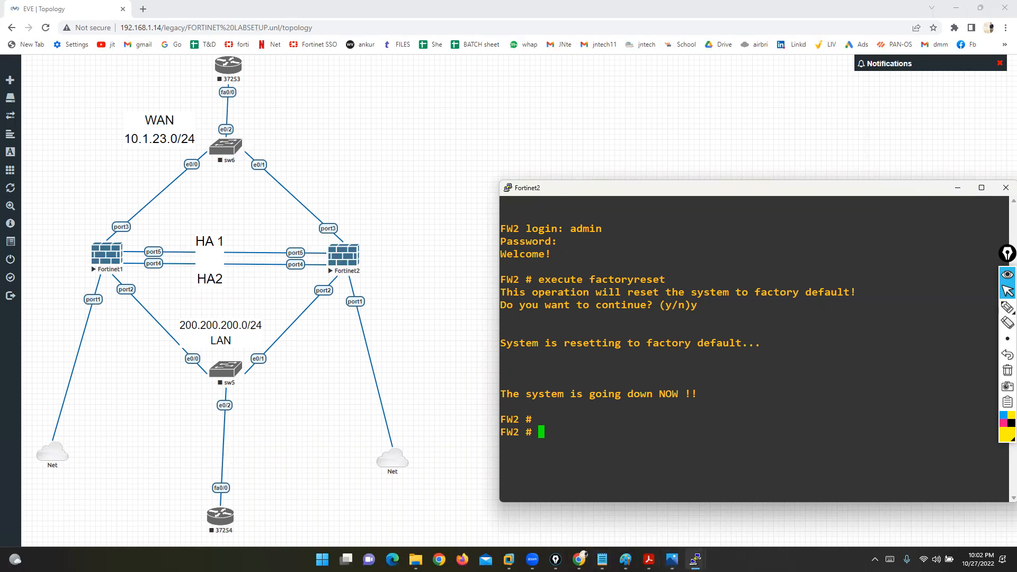
pyautogui.moveTo(660, 182); pyautogui.dragTo(592, 103)
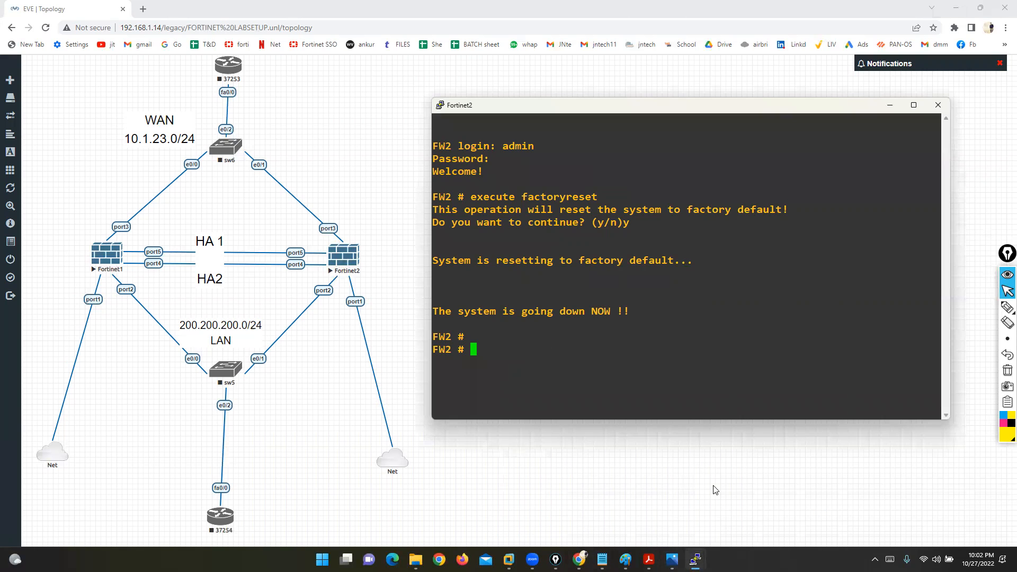
pyautogui.click(713, 487)
pyautogui.moveTo(696, 559)
pyautogui.click(638, 514)
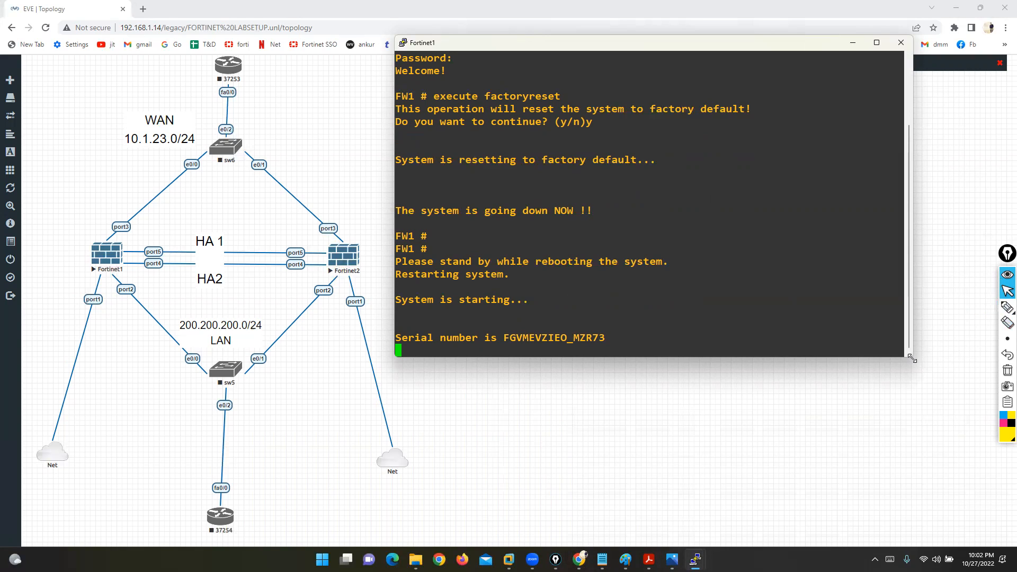
# Step: Enlarge Fortinet1's console and log in as admin with the empty default password
pyautogui.moveTo(911, 359); pyautogui.dragTo(1012, 458)
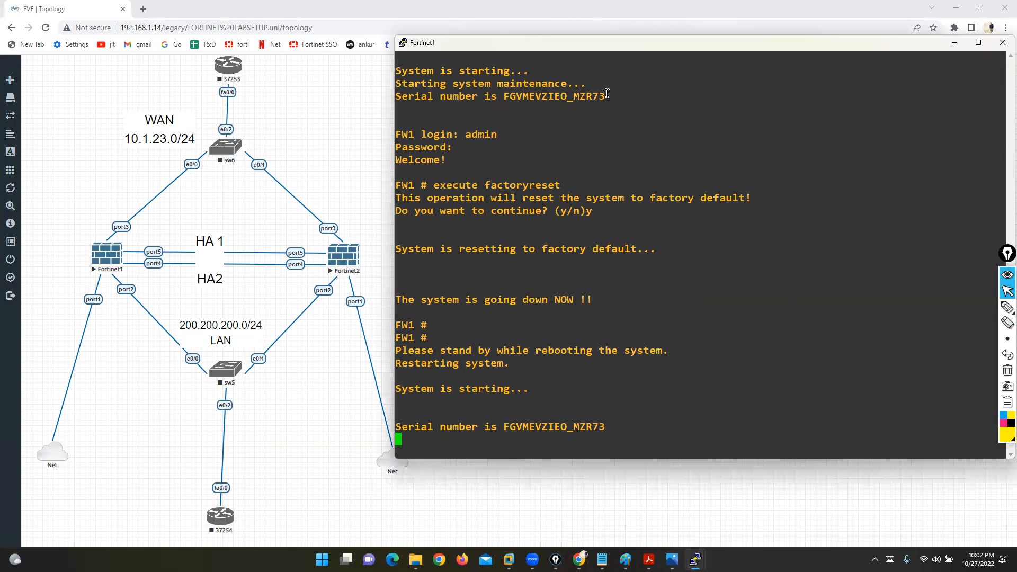
pyautogui.moveTo(743, 50); pyautogui.dragTo(729, 50)
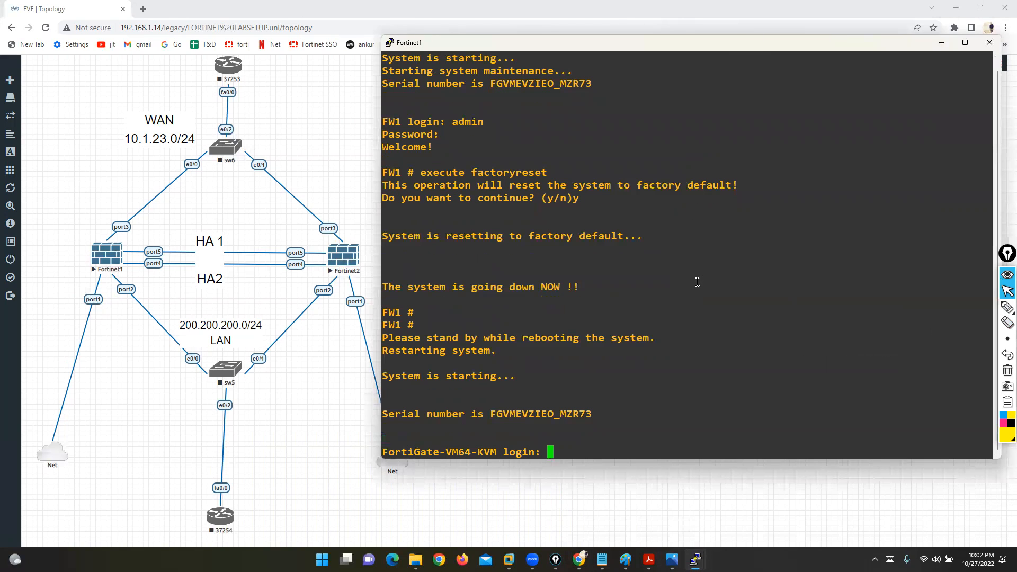
pyautogui.write('admin')
pyautogui.press('Return')
pyautogui.press('Return')
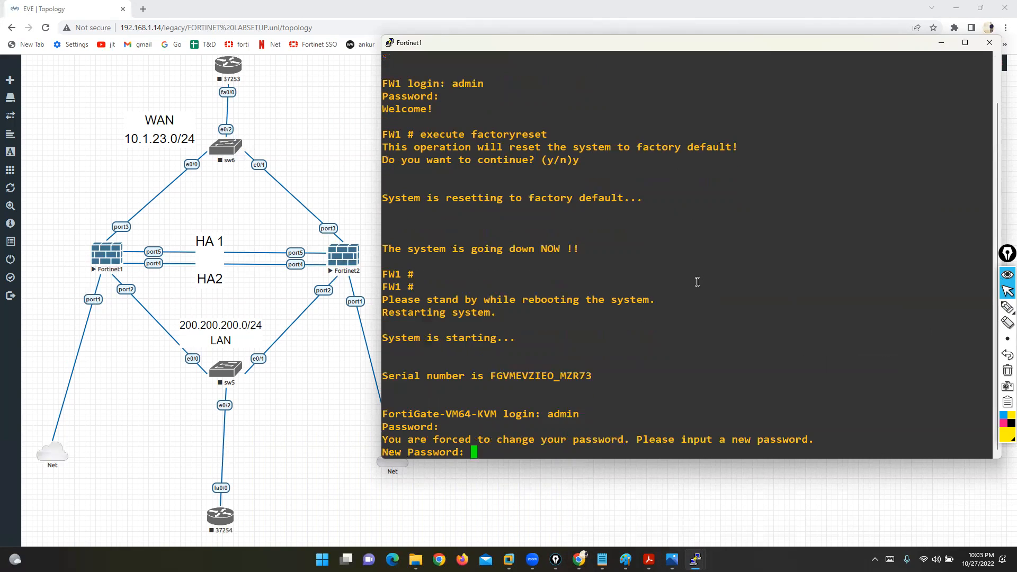
# Step: Set port1 to static 192.168.1.190/24 with http, https, ping and ssh access
pyautogui.press('Return')
pyautogui.press('Return')
pyautogui.write('con')
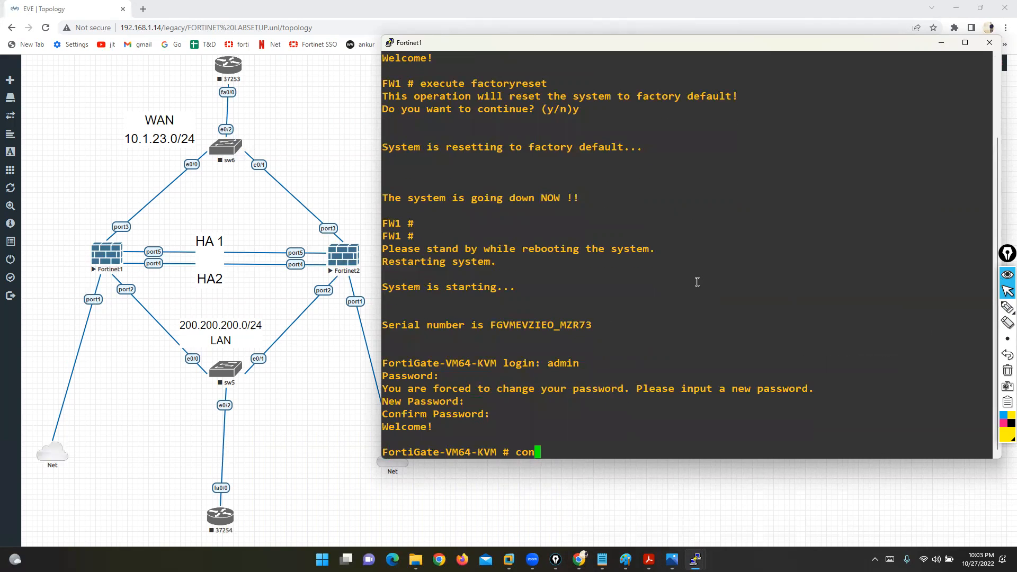
pyautogui.write('fig system interface')
pyautogui.press('Return')
pyautogui.write('edit port1')
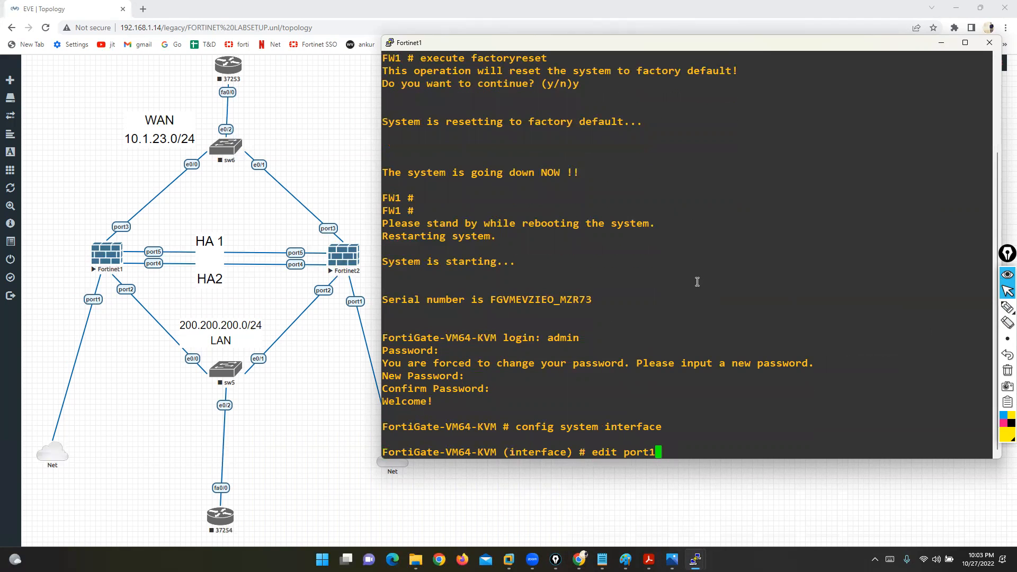
pyautogui.press('Return')
pyautogui.write('set mode static')
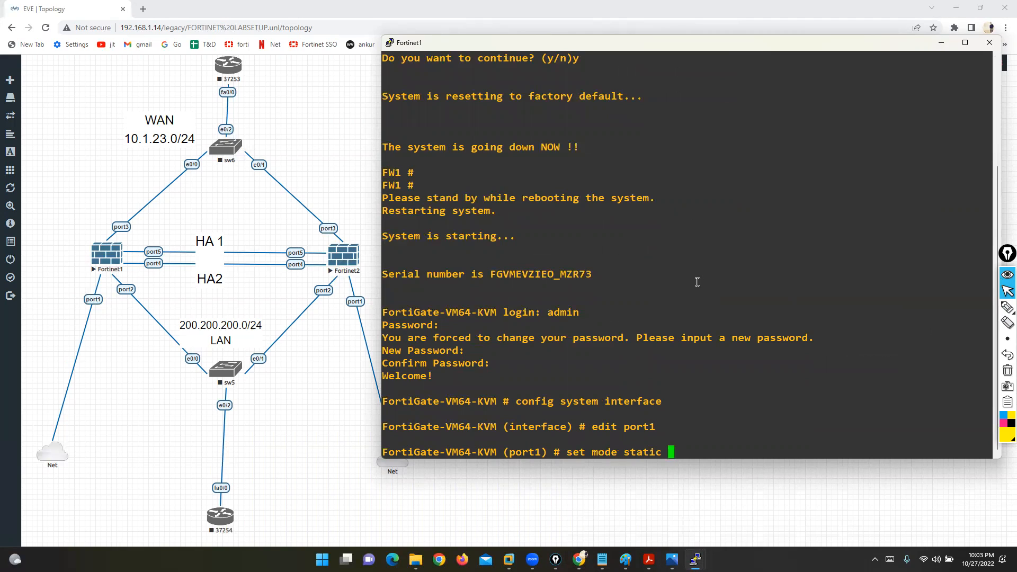
pyautogui.press('Return')
pyautogui.write('set ip 192.168')
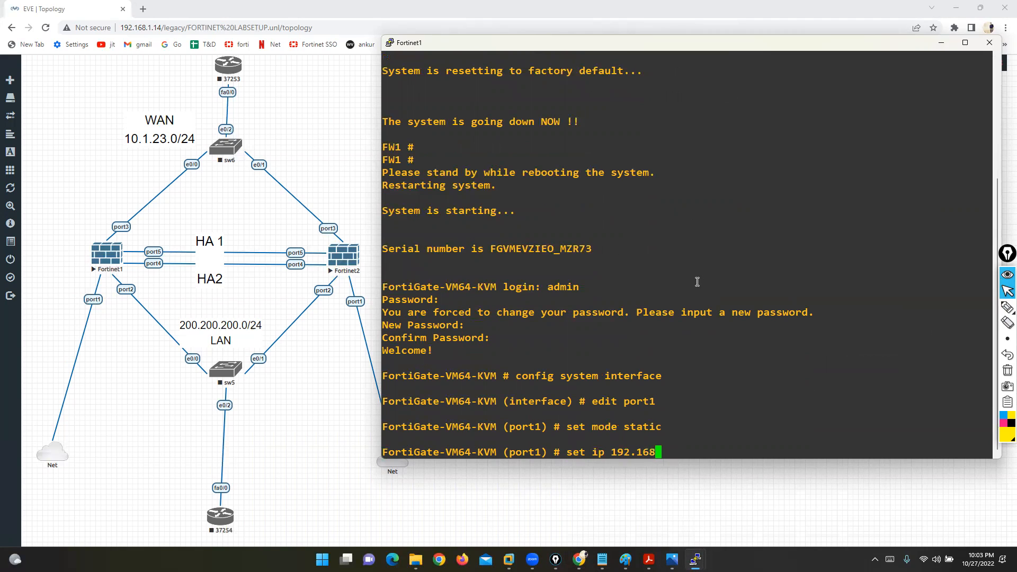
pyautogui.write('.1.190/24')
pyautogui.press('Return')
pyautogui.write('set l2forward')
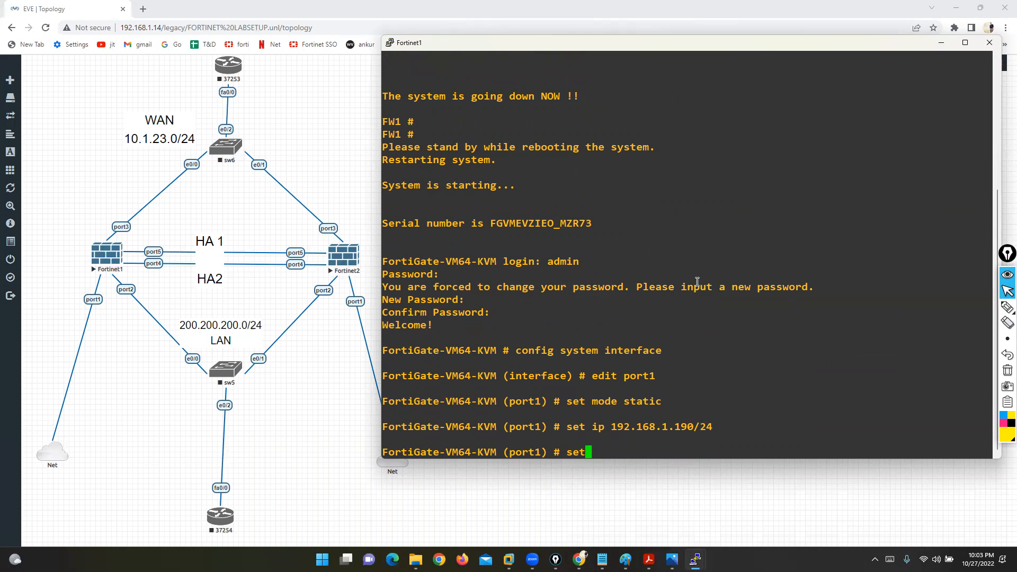
pyautogui.press('BackSpace')
pyautogui.press('BackSpace')
pyautogui.press('BackSpace')
pyautogui.press('BackSpace')
pyautogui.press('BackSpace')
pyautogui.press('BackSpace')
pyautogui.press('BackSpace')
pyautogui.press('BackSpace')
pyautogui.press('BackSpace')
pyautogui.press('BackSpace')
pyautogui.press('BackSpace')
pyautogui.write('t allowaccess http https ping ssh')
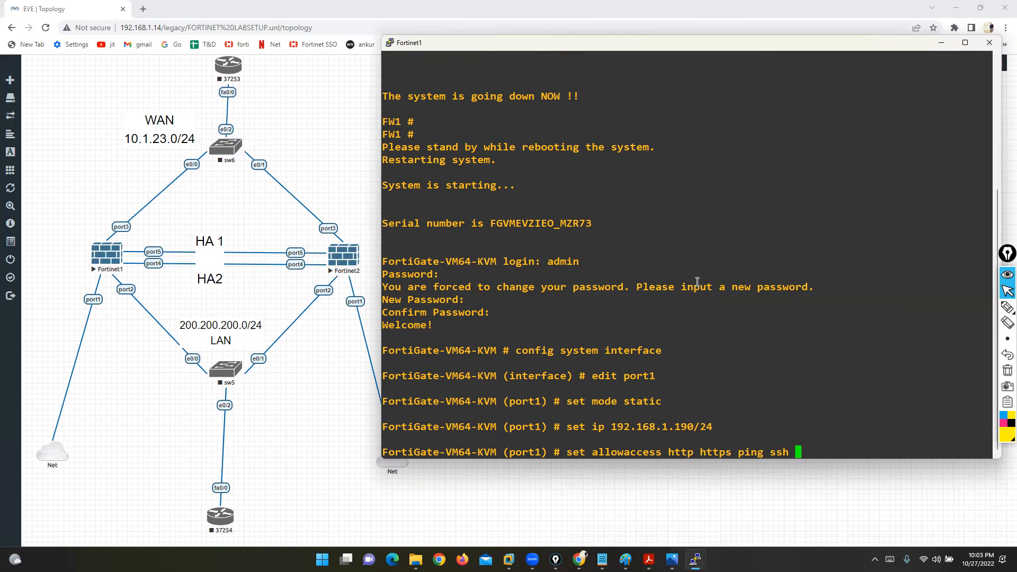
pyautogui.press('Return')
pyautogui.write('end')
pyautogui.press('Return')
# Step: Set the system hostname to FW-1 under config system global
pyautogui.press('Return')
pyautogui.write('config system global')
pyautogui.press('Return')
pyautogui.write('set ')
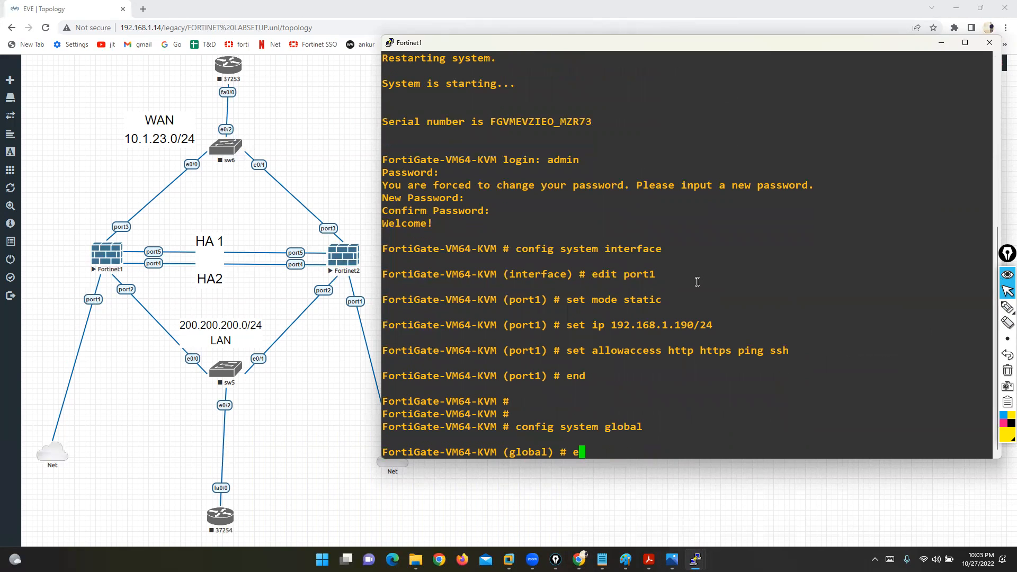
pyautogui.write('hos')
pyautogui.press('Tab')
pyautogui.write('FW-1')
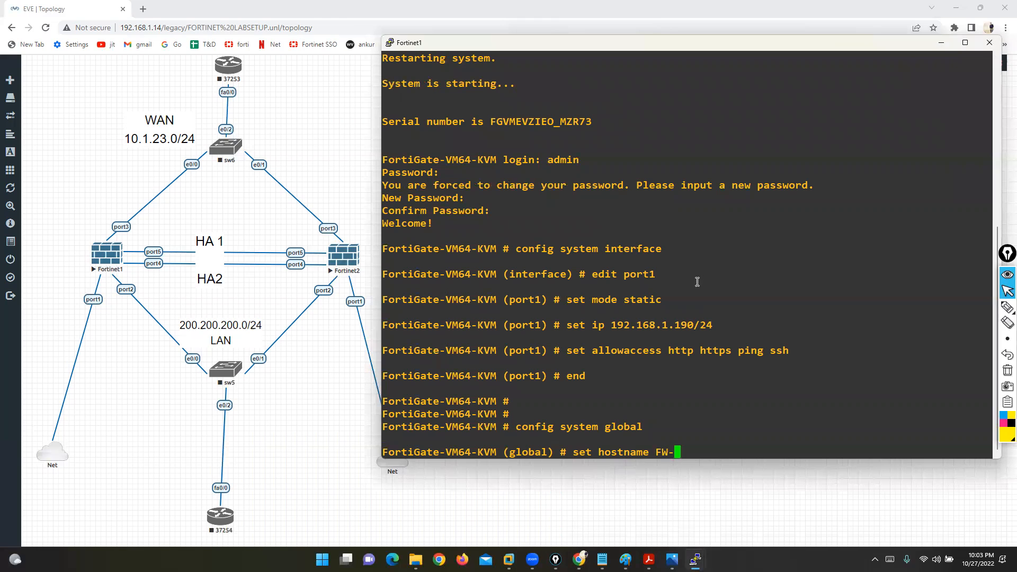
pyautogui.press('Return')
pyautogui.write('end')
pyautogui.press('Return')
pyautogui.press('Return')
pyautogui.press('Return')
pyautogui.press('Return')
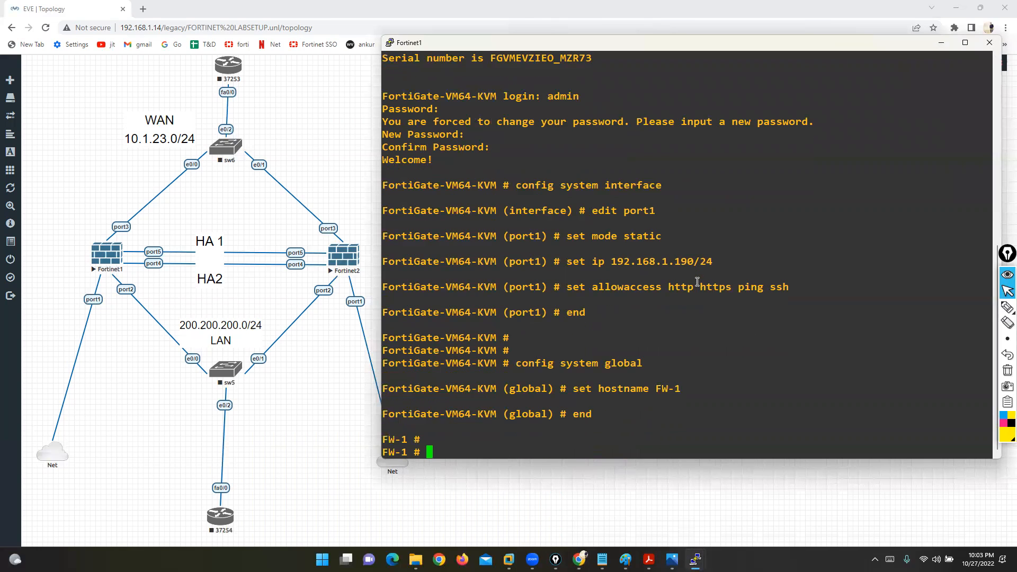
# Step: Log in to Fortinet2 as admin and confirm the new admin password
pyautogui.moveTo(695, 559)
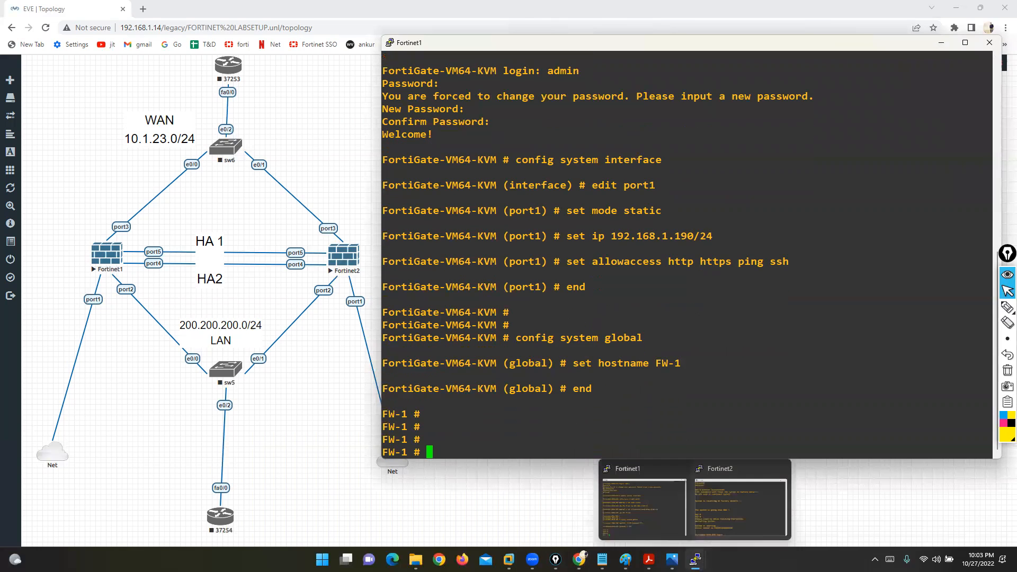
pyautogui.click(725, 517)
pyautogui.write('admin')
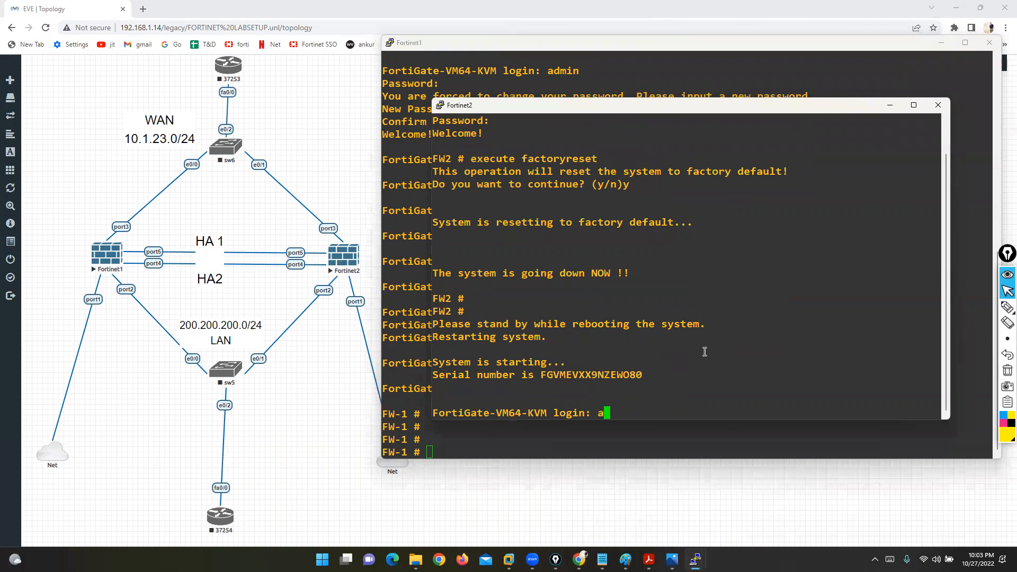
pyautogui.press('Return')
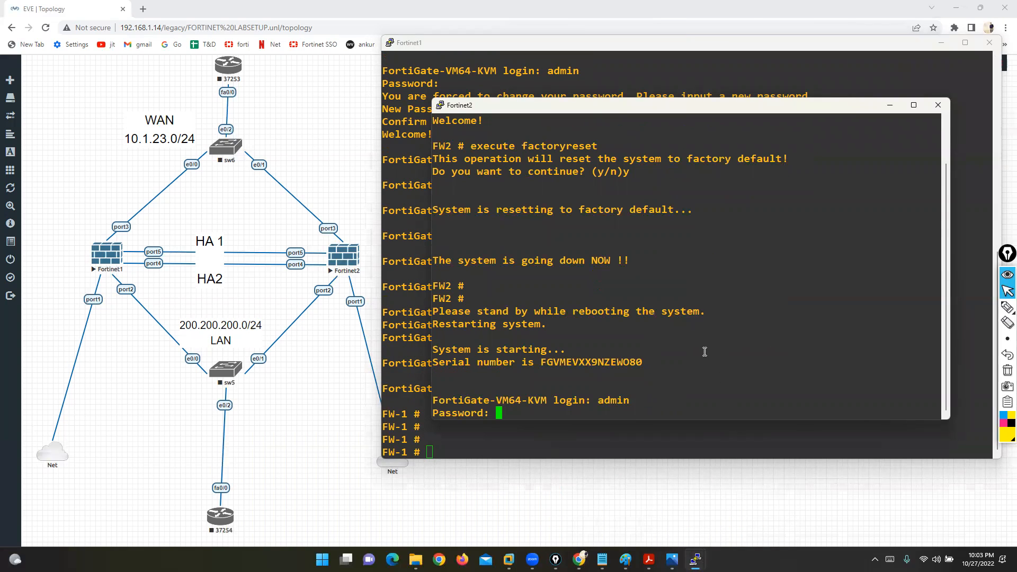
pyautogui.press('Return')
pyautogui.press('Return')
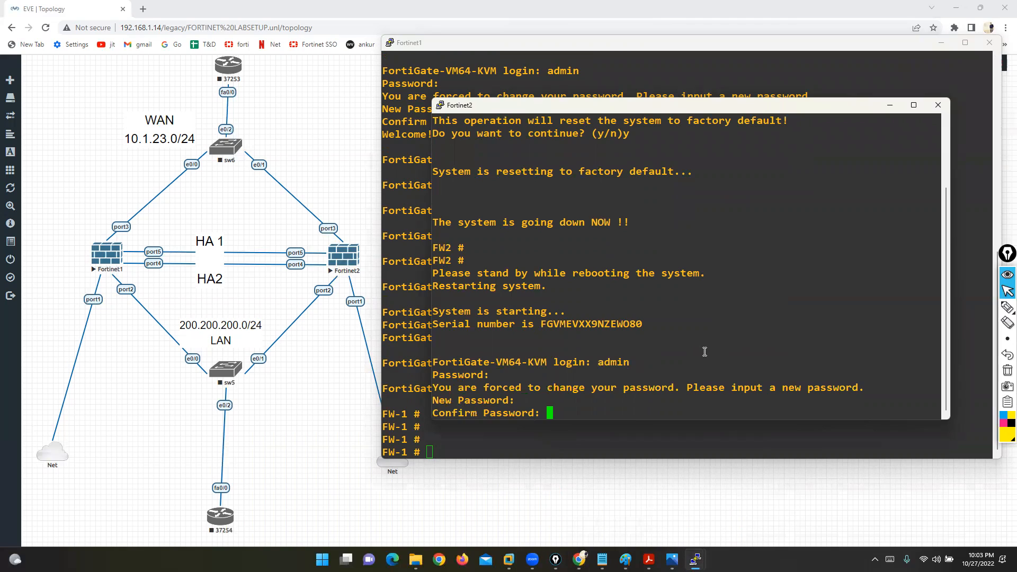
pyautogui.press('Return')
# Step: Edit port1 under config system interface and set its mode to static
pyautogui.write('config system interface')
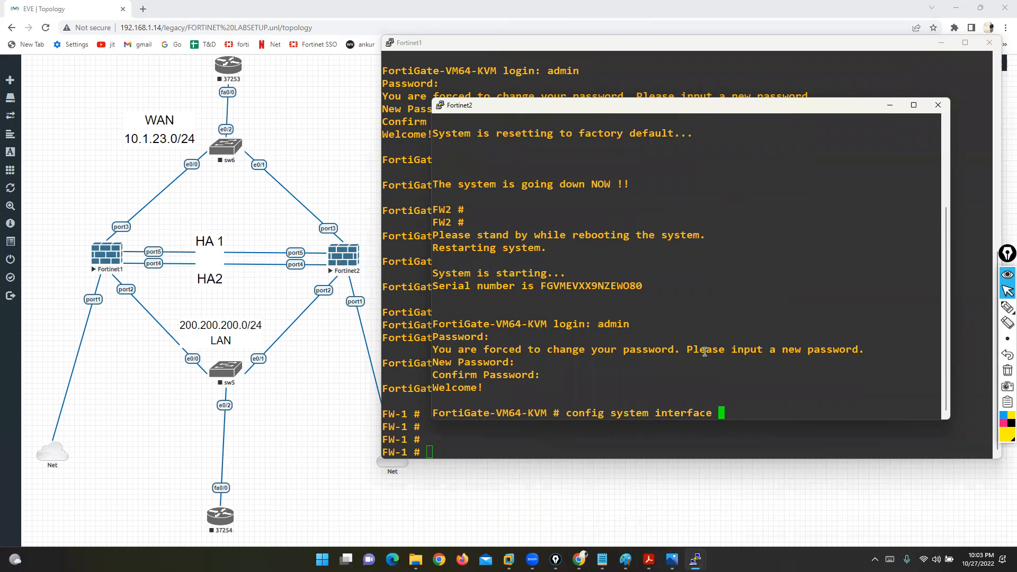
pyautogui.press('Return')
pyautogui.write('edit fortilink')
pyautogui.press('Tab')
pyautogui.press('Tab')
pyautogui.press('BackSpace')
pyautogui.press('BackSpace')
pyautogui.press('BackSpace')
pyautogui.press('BackSpace')
pyautogui.press('BackSpace')
pyautogui.write('port1')
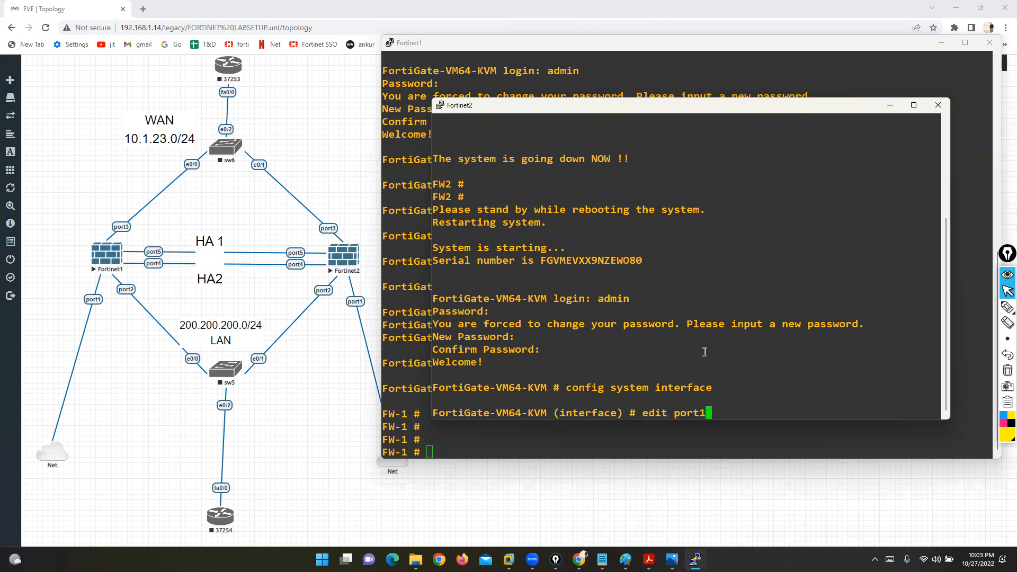
pyautogui.press('Return')
pyautogui.write('sey mo')
pyautogui.press('BackSpace')
pyautogui.press('BackSpace')
pyautogui.press('BackSpace')
pyautogui.press('BackSpace')
pyautogui.write('t ')
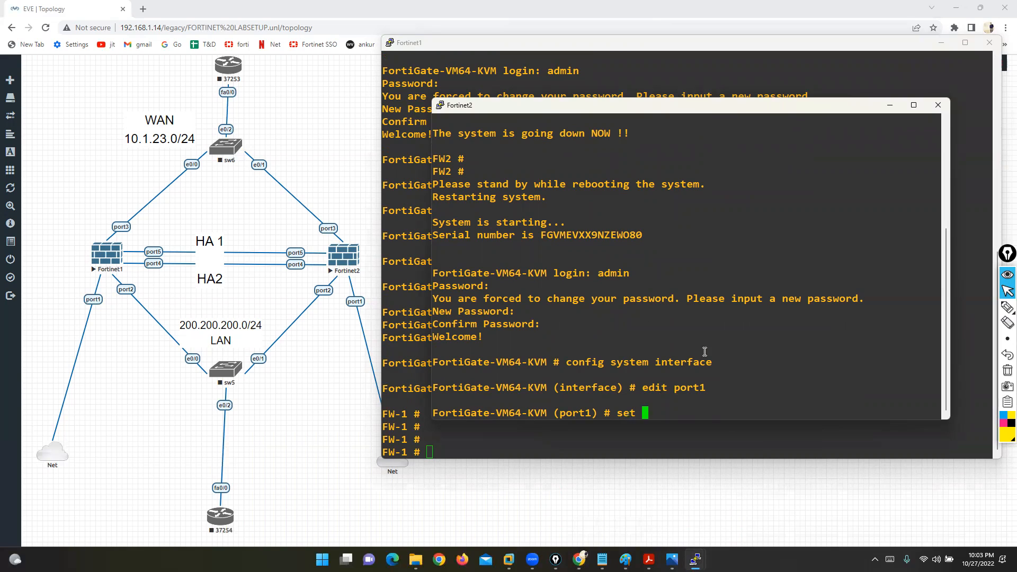
pyautogui.write('mode static')
pyautogui.press('Return')
# Step: Give port1 IP 192.168.1.191/24 with http, https, ping and ssh access
pyautogui.write('set ip')
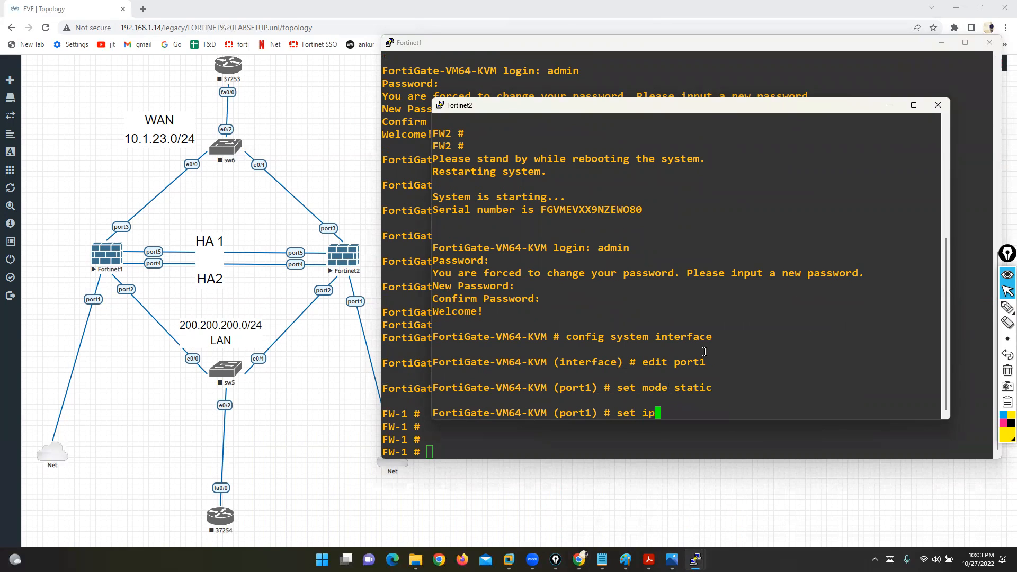
pyautogui.write(' 192.168.1.191/24')
pyautogui.press('Return')
pyautogui.write('s')
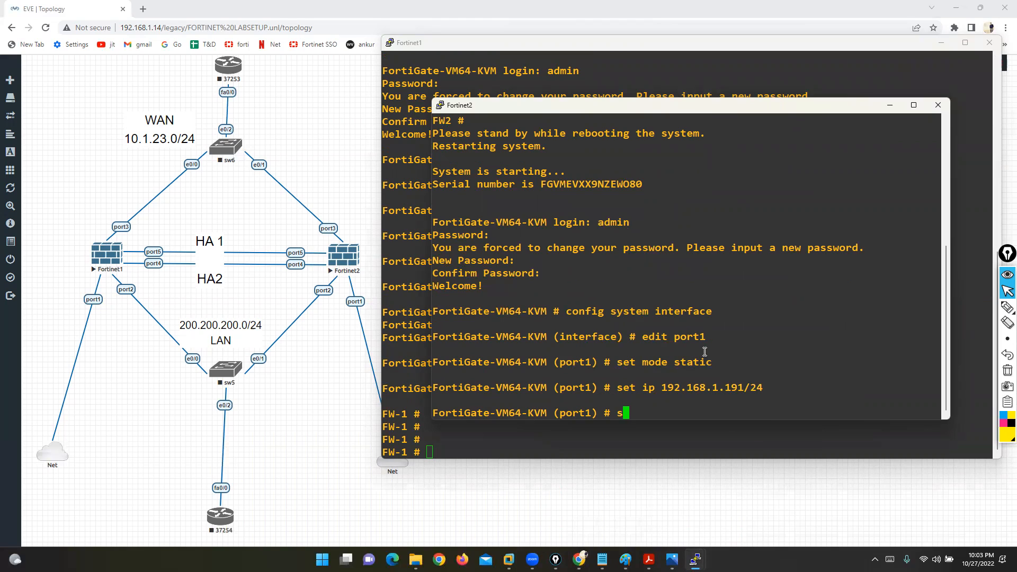
pyautogui.write('et allowaccess h')
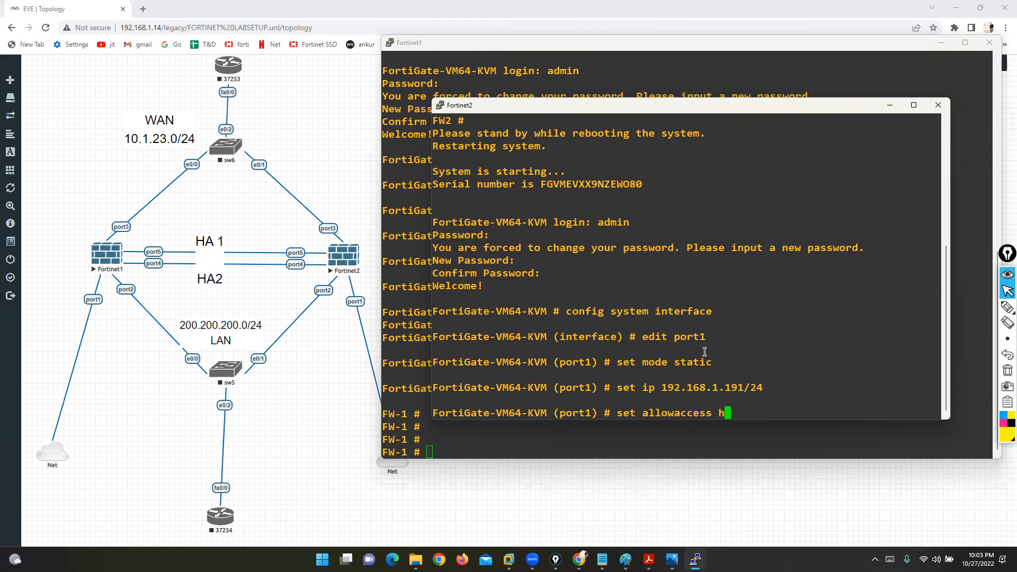
pyautogui.write('ttp https ping ssh')
pyautogui.press('Return')
pyautogui.write('end')
pyautogui.press('Return')
pyautogui.press('Return')
# Step: Set the system hostname to FW-2 under config system global
pyautogui.write('co')
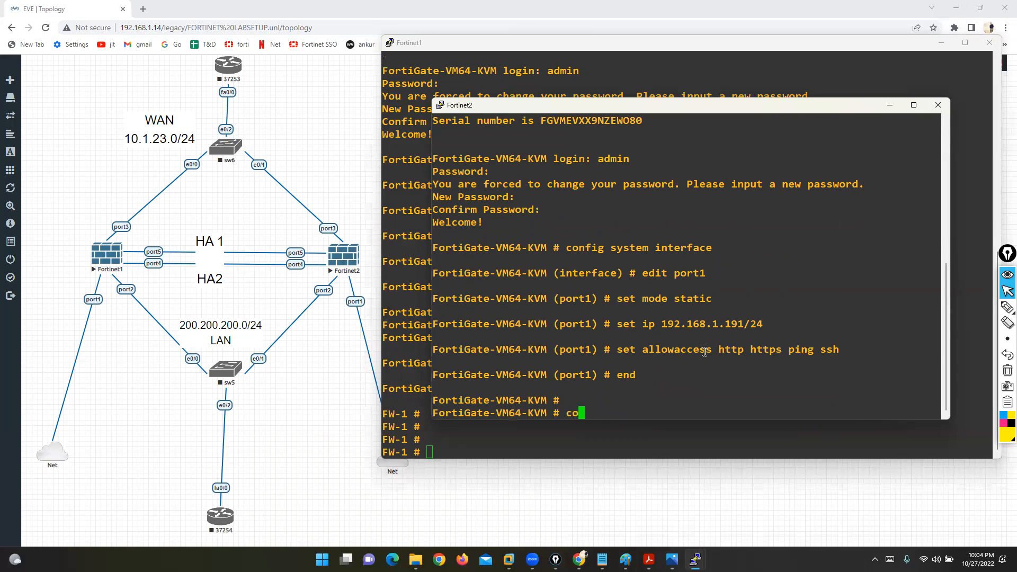
pyautogui.write('nfig system global')
pyautogui.press('Return')
pyautogui.write('set')
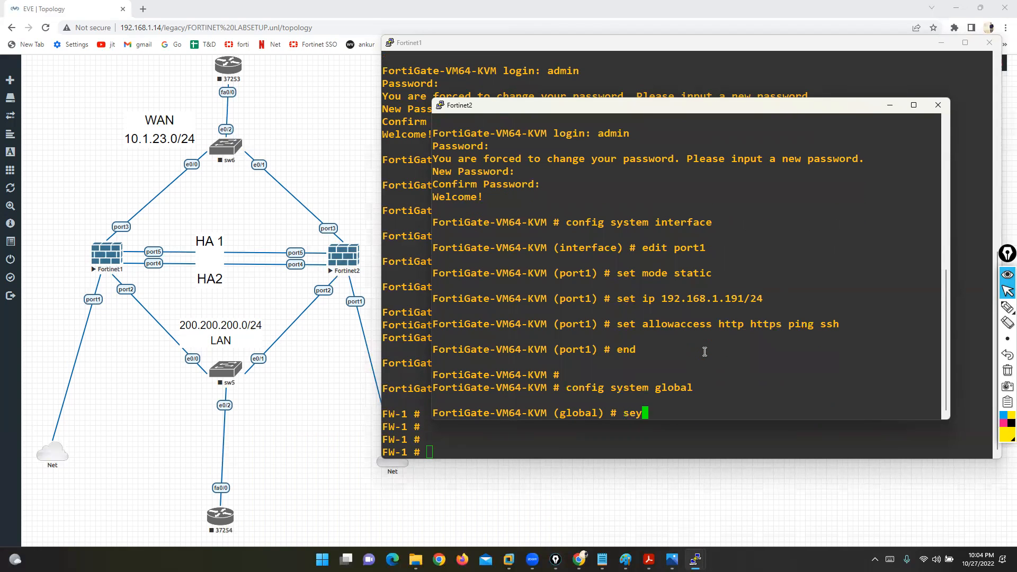
pyautogui.write('stname ')
pyautogui.write('S')
pyautogui.write('W2')
pyautogui.press('BackSpace')
pyautogui.write('-2')
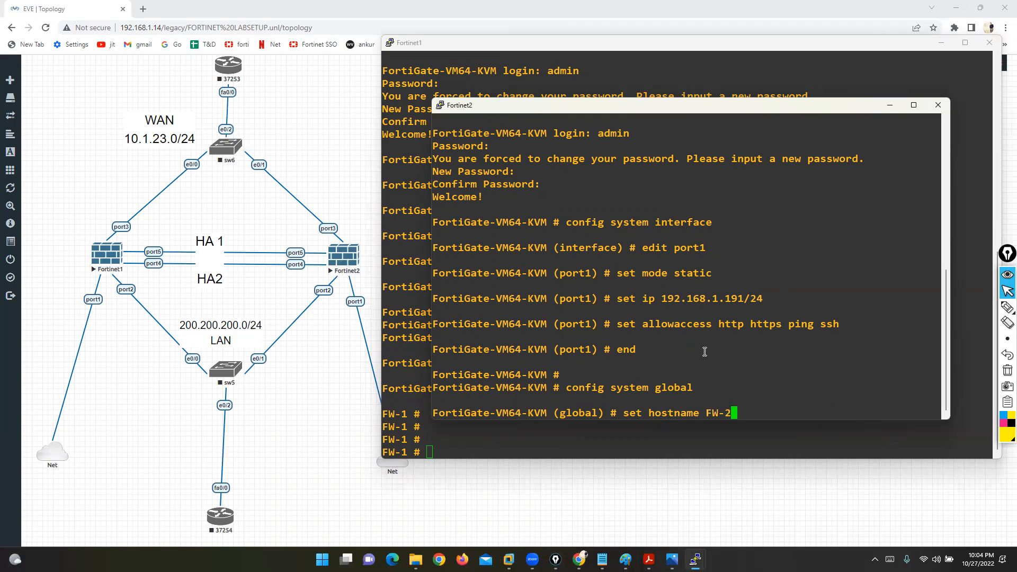
pyautogui.press('Return')
pyautogui.write('end')
pyautogui.press('Return')
pyautogui.press('Return')
pyautogui.press('Return')
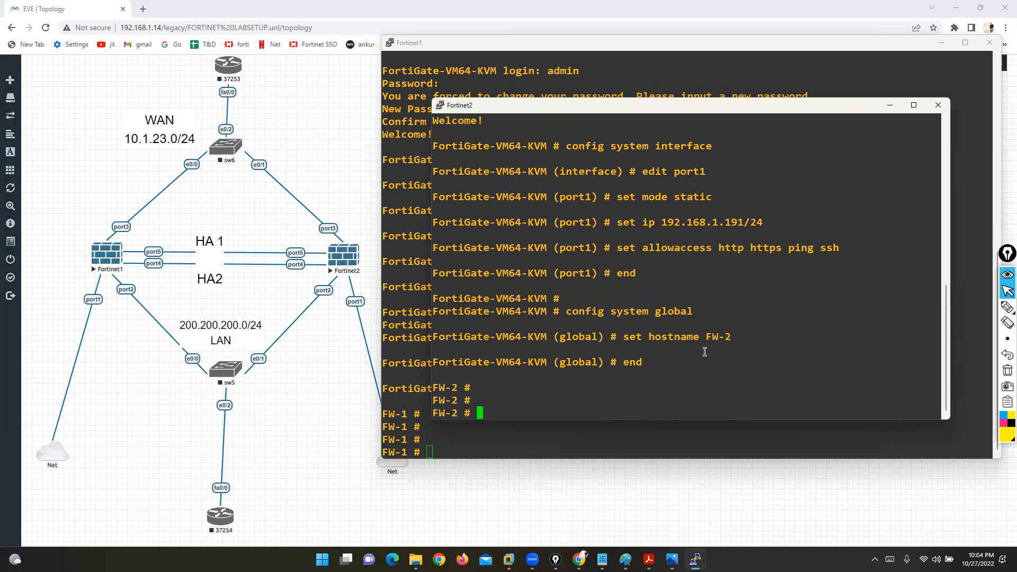
# Step: Open 192.168.1.190 and 192.168.1.191 in separate Firefox tabs
pyautogui.click(461, 559)
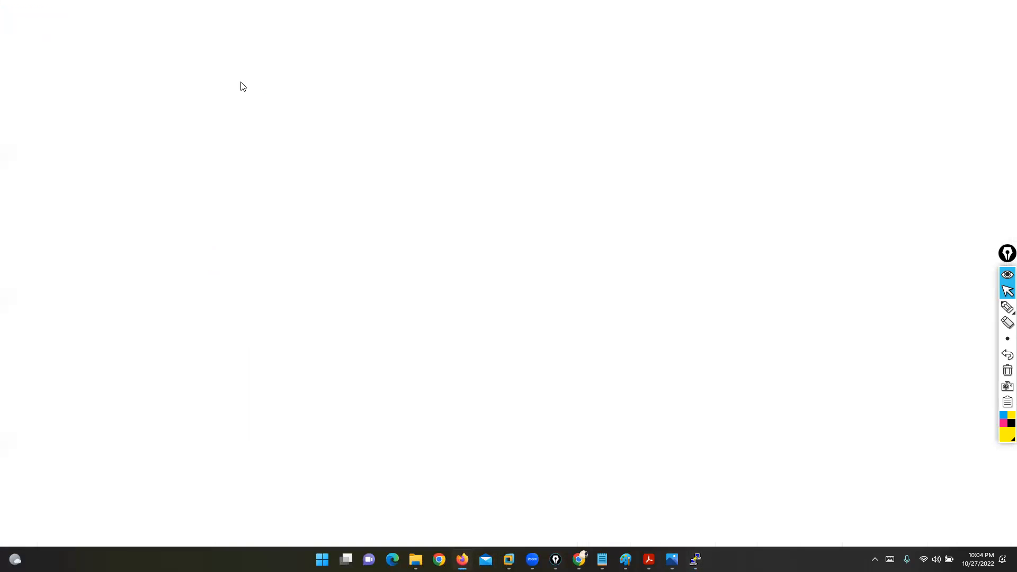
pyautogui.write('192.168.1.190')
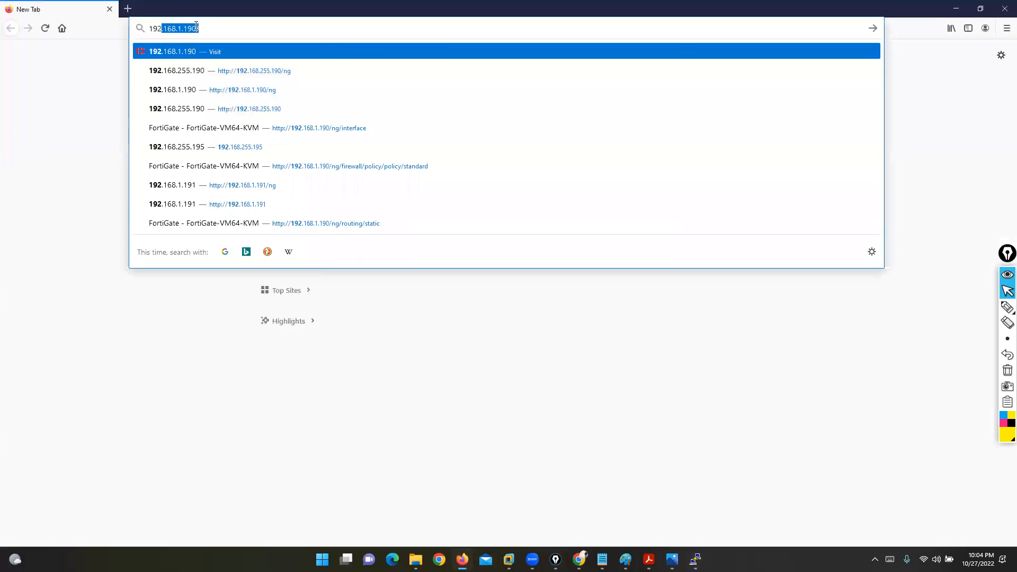
pyautogui.press('Return')
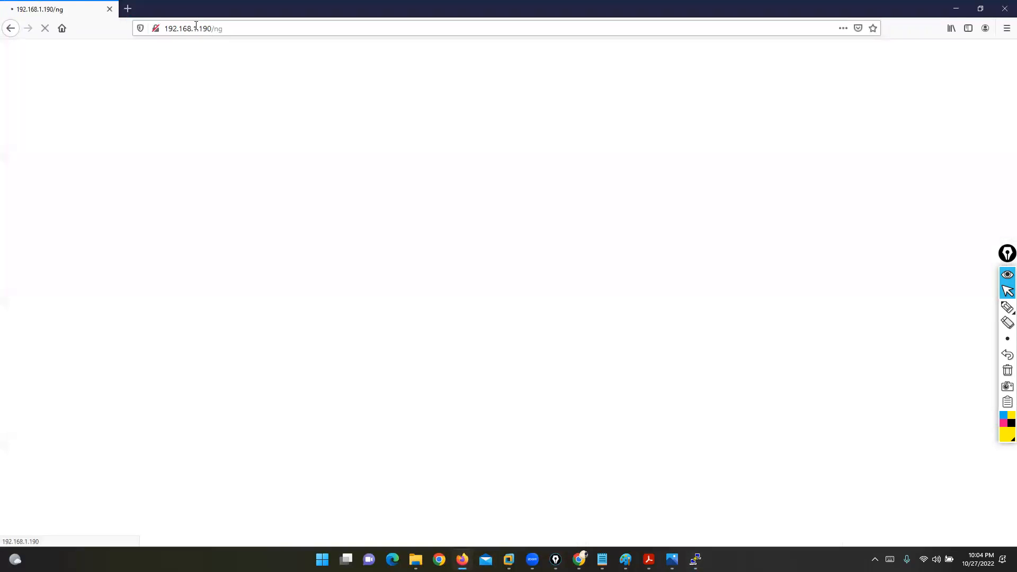
pyautogui.hotkey('ctrl', 't')
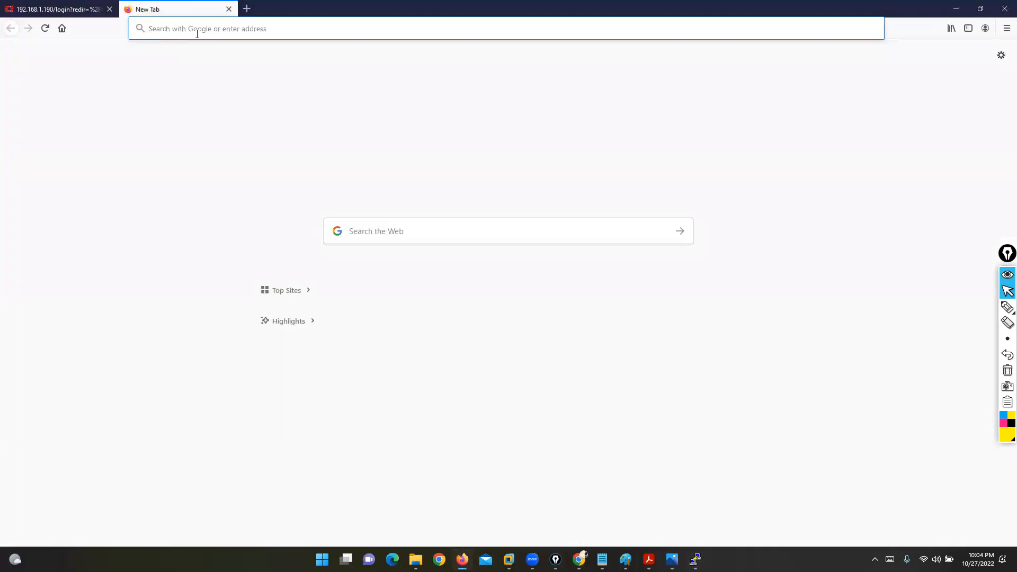
pyautogui.write('192.168.1.191')
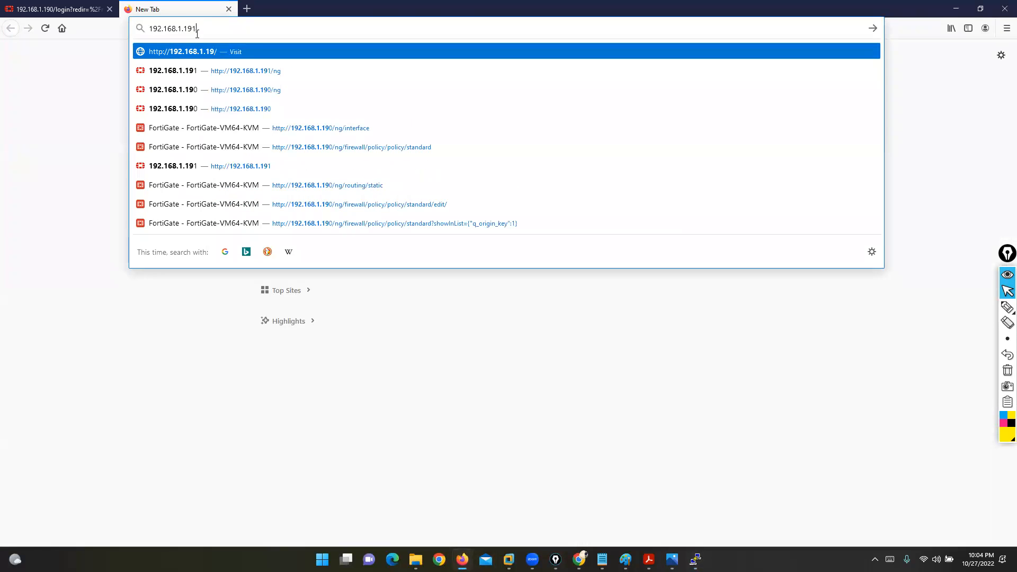
pyautogui.press('Return')
# Step: Log in to FW-1 as admin, declining to save the login
pyautogui.click(75, 10)
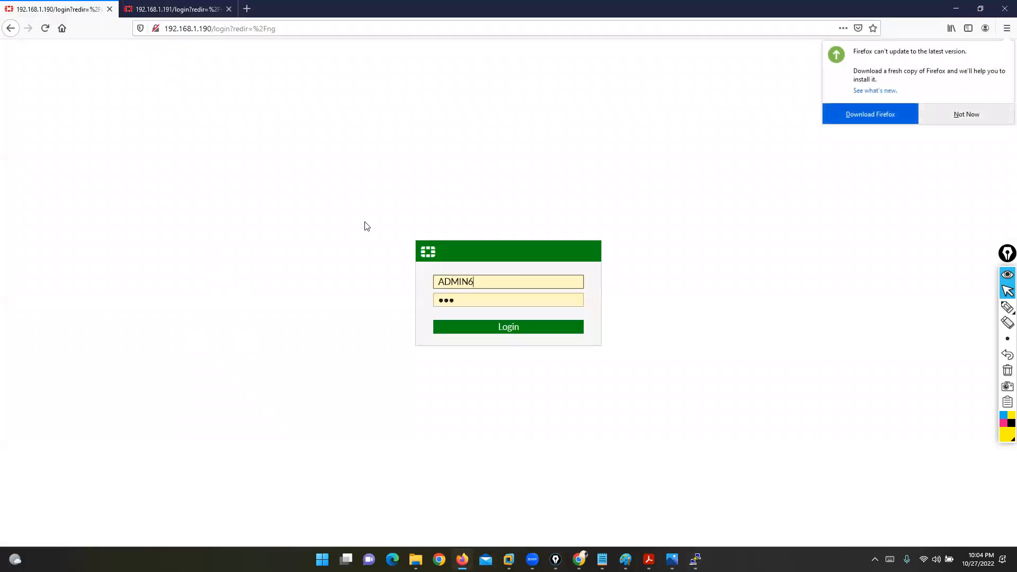
pyautogui.doubleClick(497, 280)
pyautogui.write('admin')
pyautogui.press('Tab')
pyautogui.write('•••')
pyautogui.press('Return')
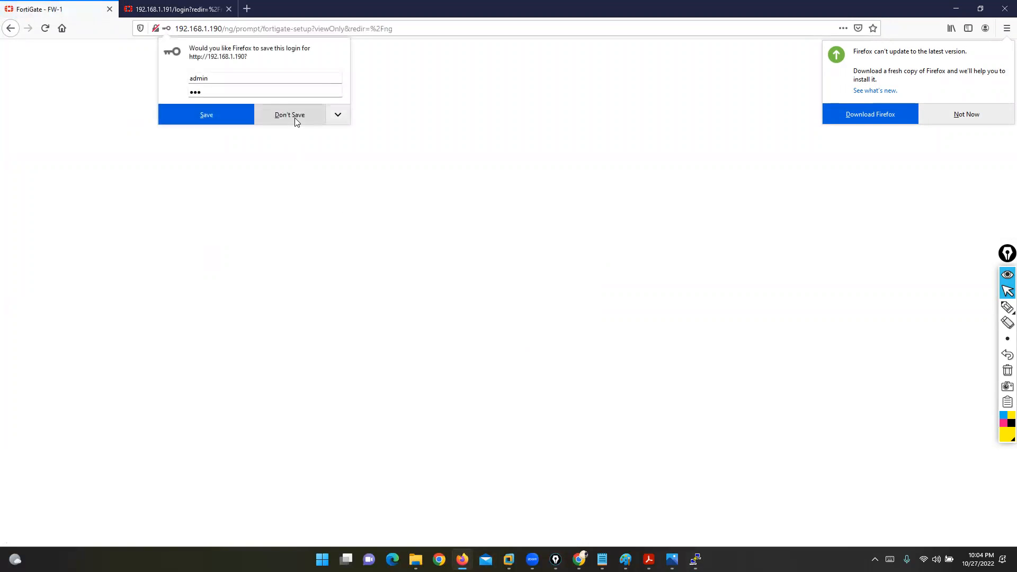
pyautogui.click(294, 118)
pyautogui.click(969, 113)
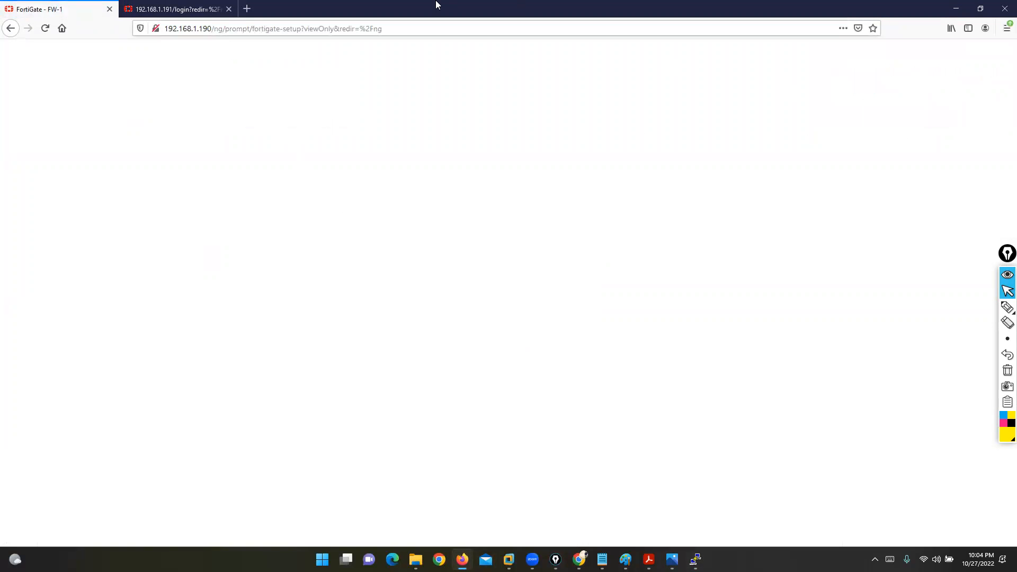
# Step: Log in to FW-2's web interface
pyautogui.click(212, 9)
pyautogui.doubleClick(470, 279)
pyautogui.click(510, 347)
pyautogui.click(506, 331)
# Step: Choose Later on the FortiGate Setup dialog for both FW-1 and FW-2
pyautogui.click(47, 9)
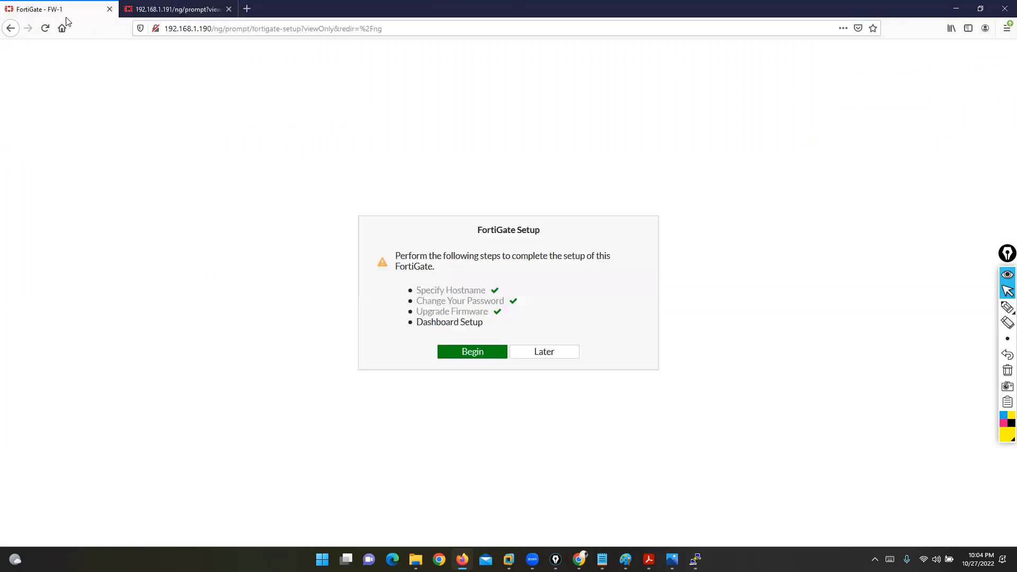
pyautogui.click(538, 355)
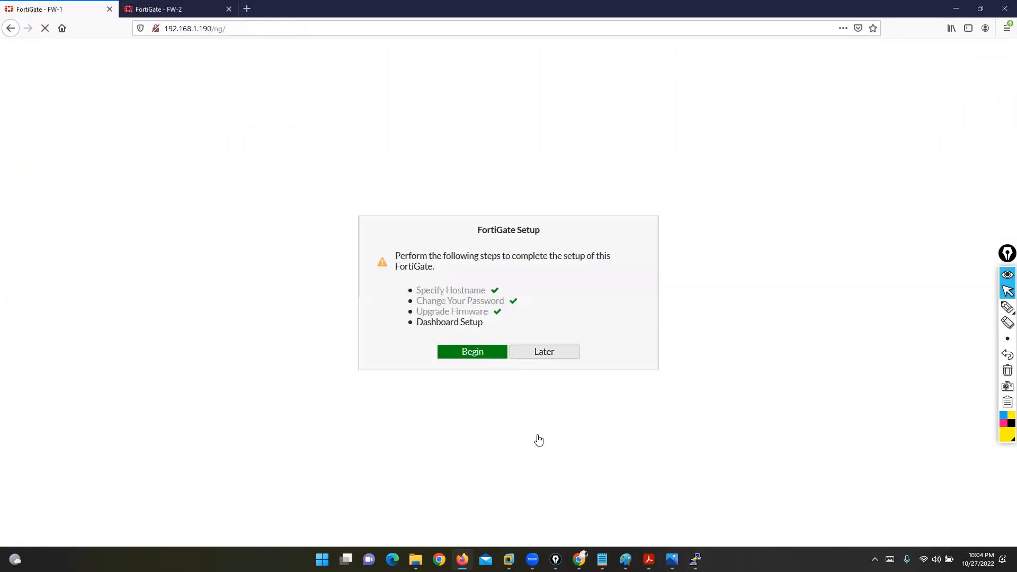
pyautogui.click(165, 9)
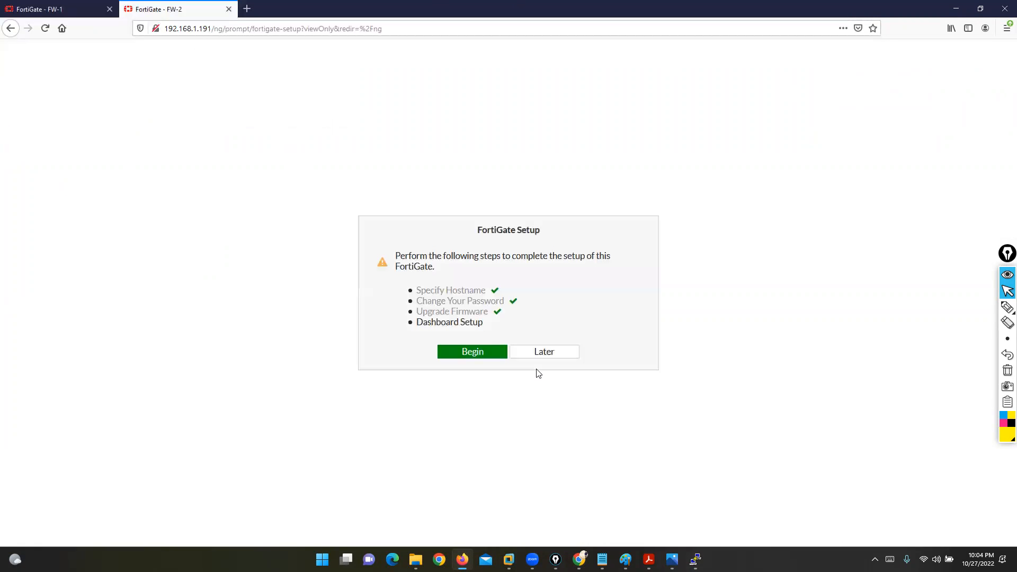
pyautogui.click(544, 352)
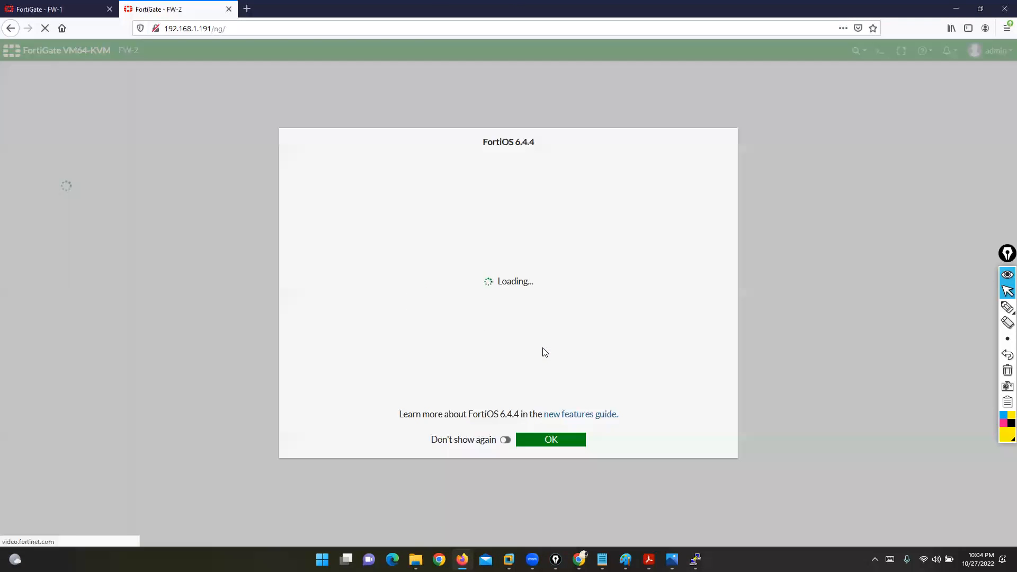
# Step: Dismiss the FortiOS 6.4.4 notice and compare the FW-1 and FW-2 dashboards, ending on FW-1
pyautogui.click(556, 435)
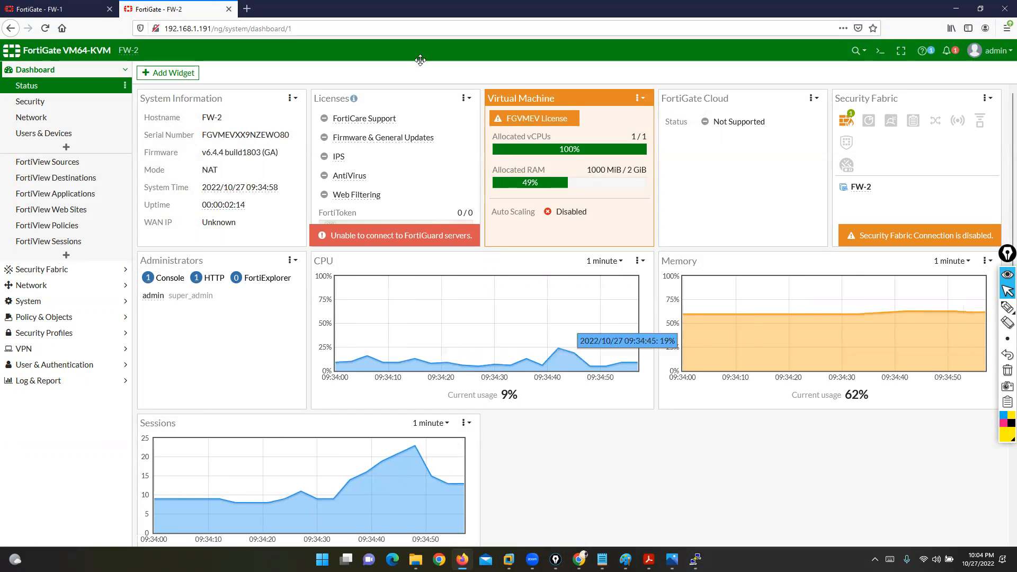
pyautogui.click(100, 6)
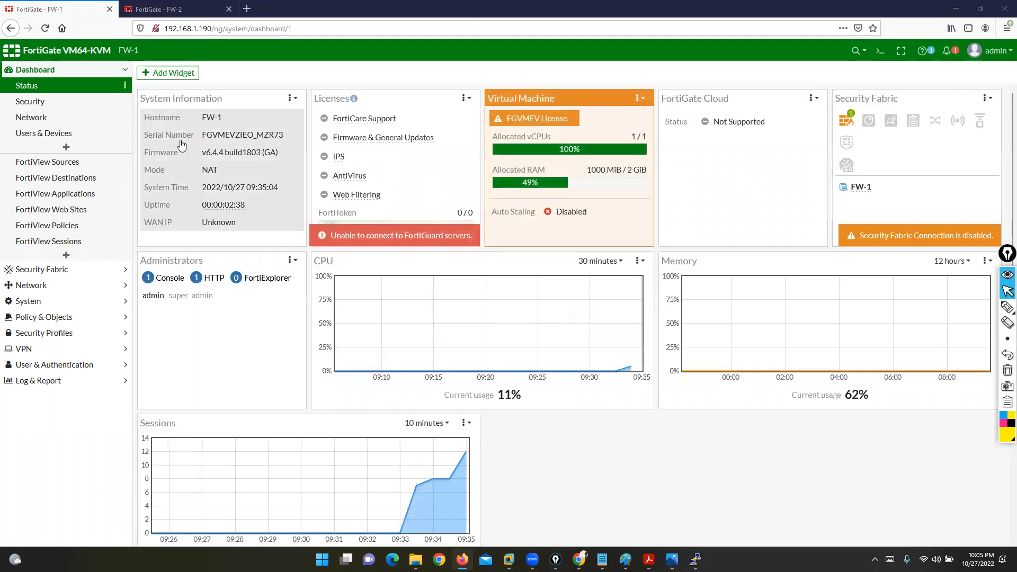
pyautogui.click(159, 9)
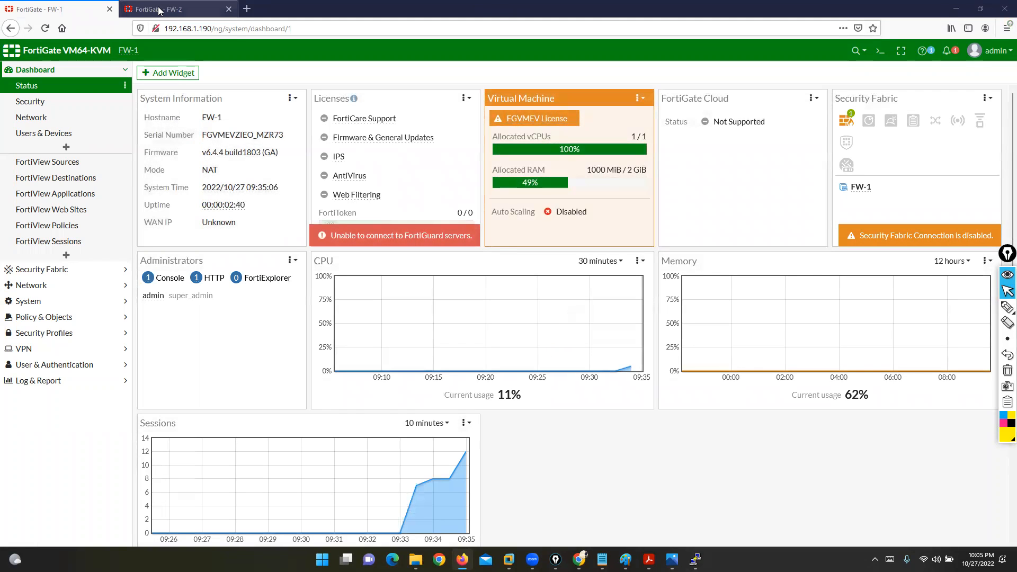
pyautogui.click(75, 15)
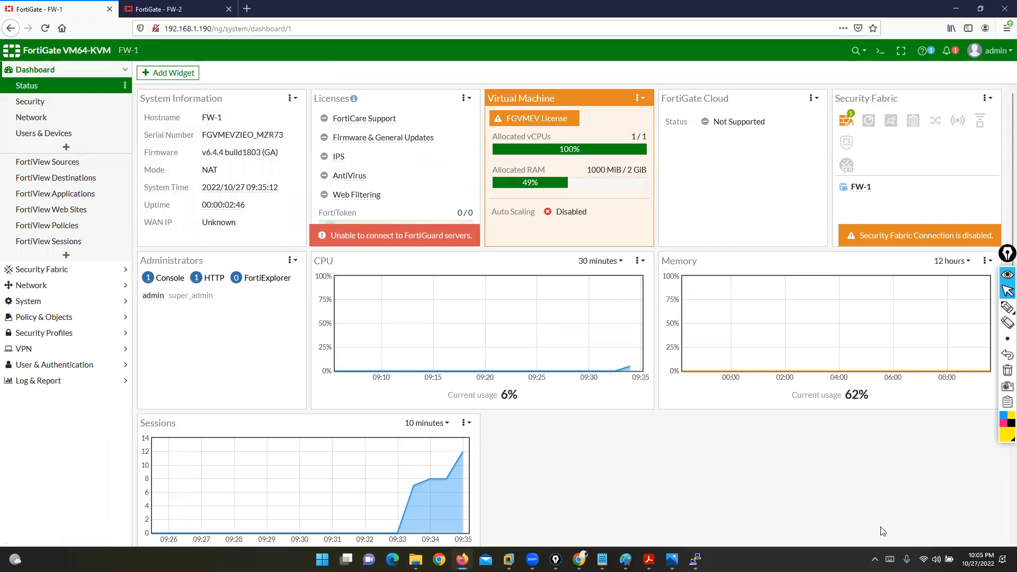
# Step: Add the HA Status widget to FW-1's dashboard via a search for 'ha'
pyautogui.click(175, 75)
pyautogui.click(561, 89)
pyautogui.write('ha')
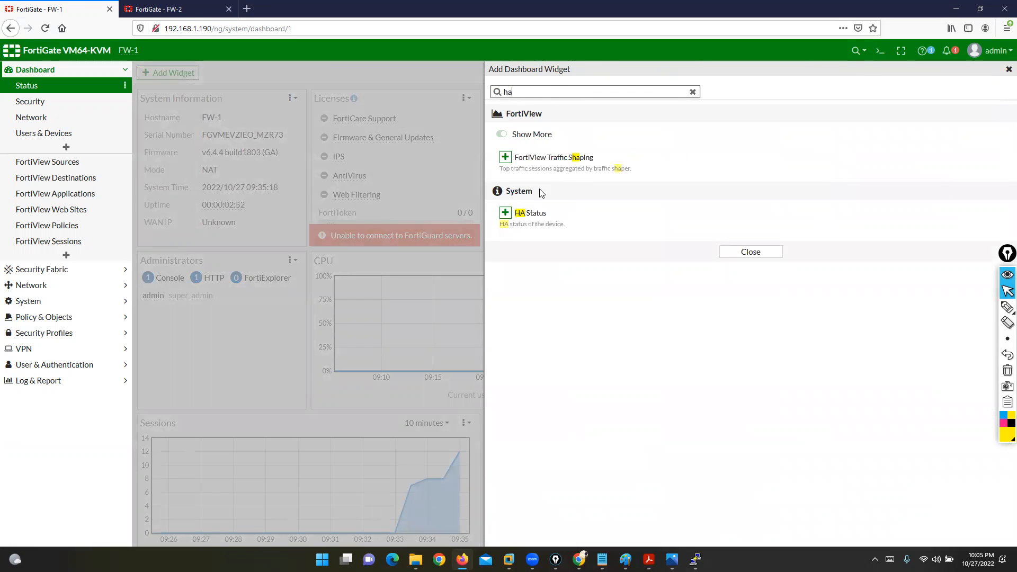
pyautogui.click(531, 212)
pyautogui.click(687, 135)
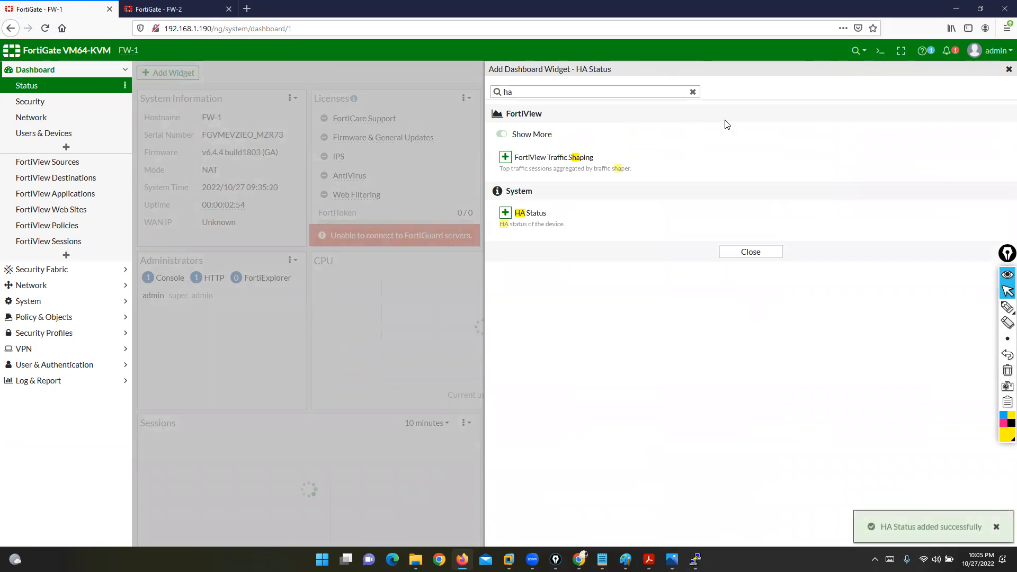
pyautogui.click(1008, 69)
pyautogui.scroll(-3, 483, 296)
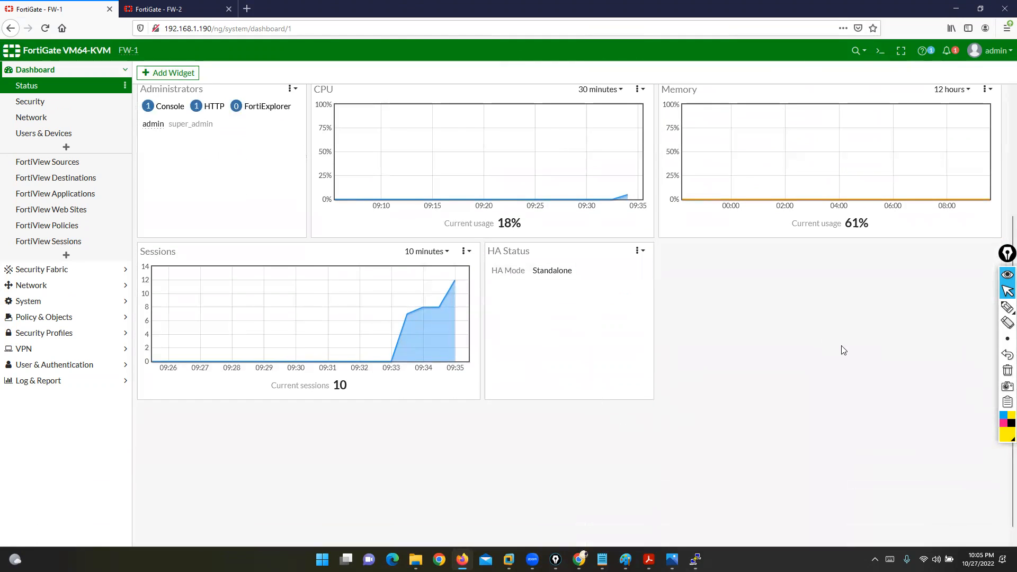
# Step: Underline FW-1's Standalone HA mode, erase the annotation, and switch to the FW-2 dashboard
pyautogui.click(977, 306)
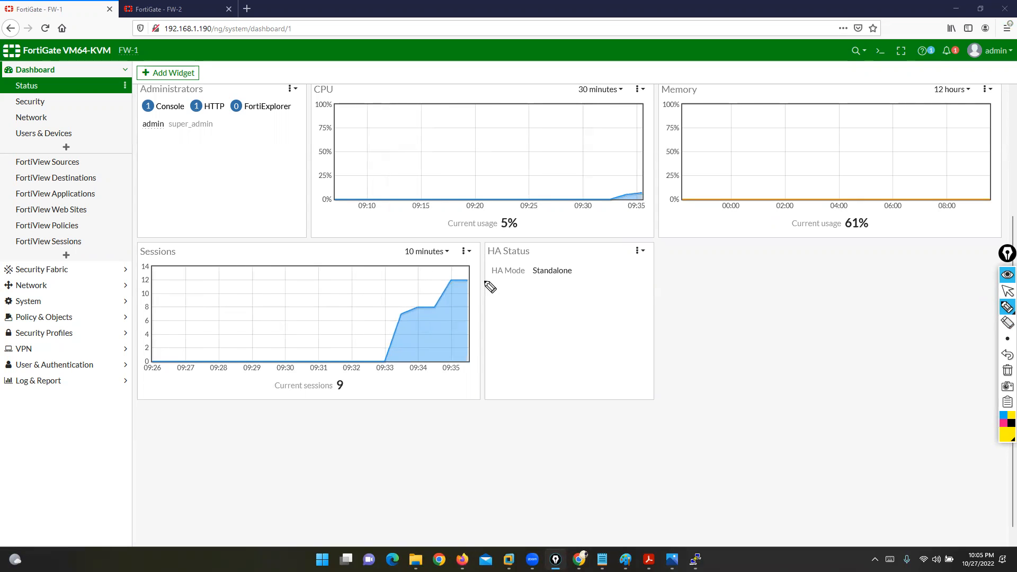
pyautogui.moveTo(476, 283); pyautogui.dragTo(576, 275)
pyautogui.moveTo(1003, 350)
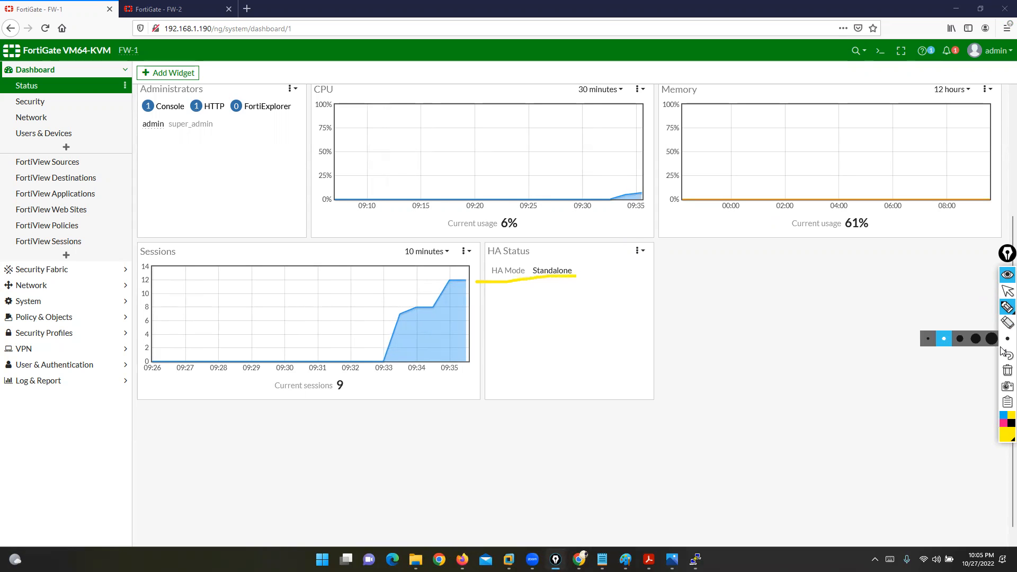
pyautogui.click(1007, 371)
pyautogui.click(1008, 290)
pyautogui.click(195, 6)
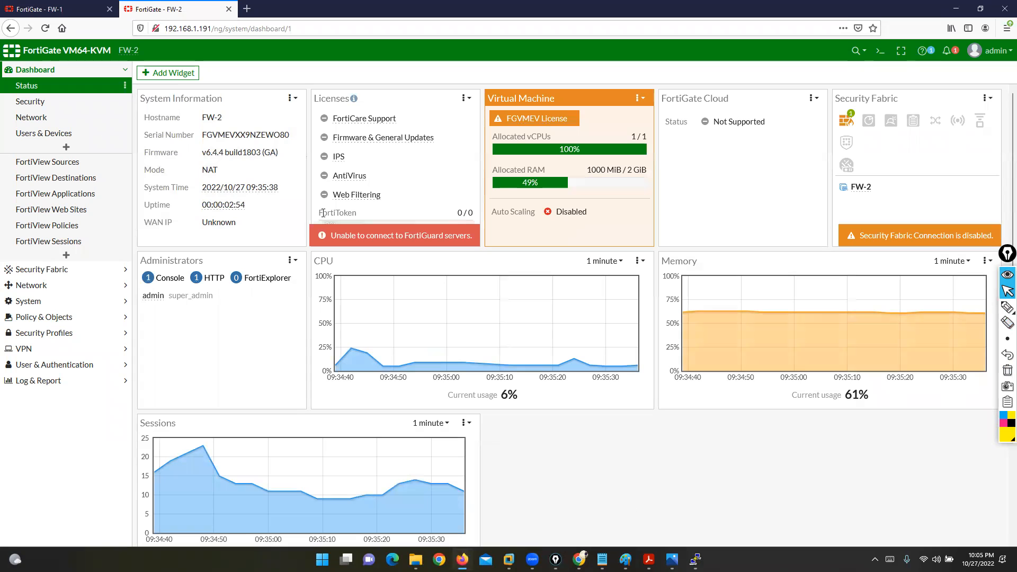
# Step: Add the HA Status widget to FW-2, confirm it reads Standalone, then return to FW-1
pyautogui.click(168, 73)
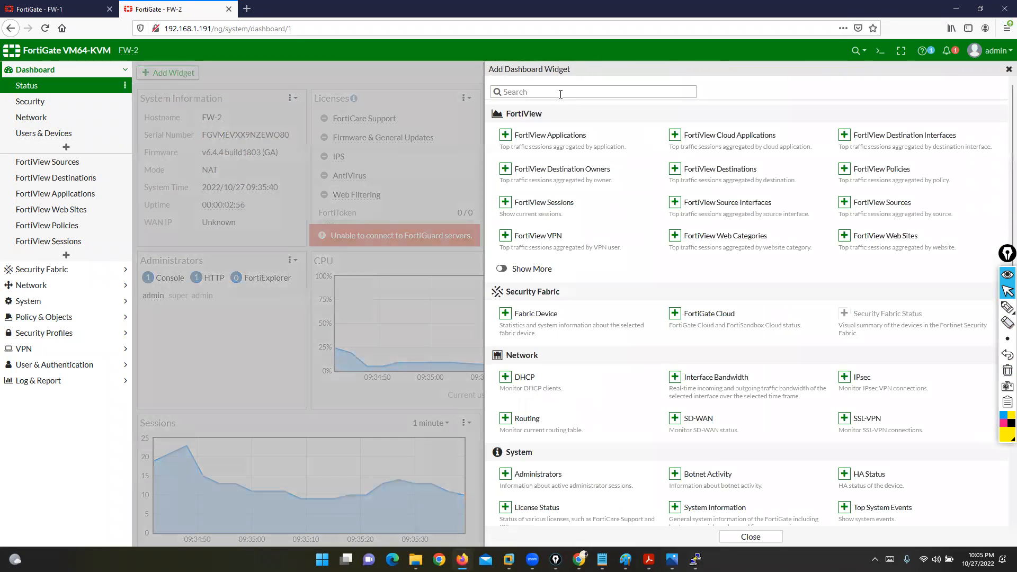
pyautogui.click(557, 95)
pyautogui.write('ha')
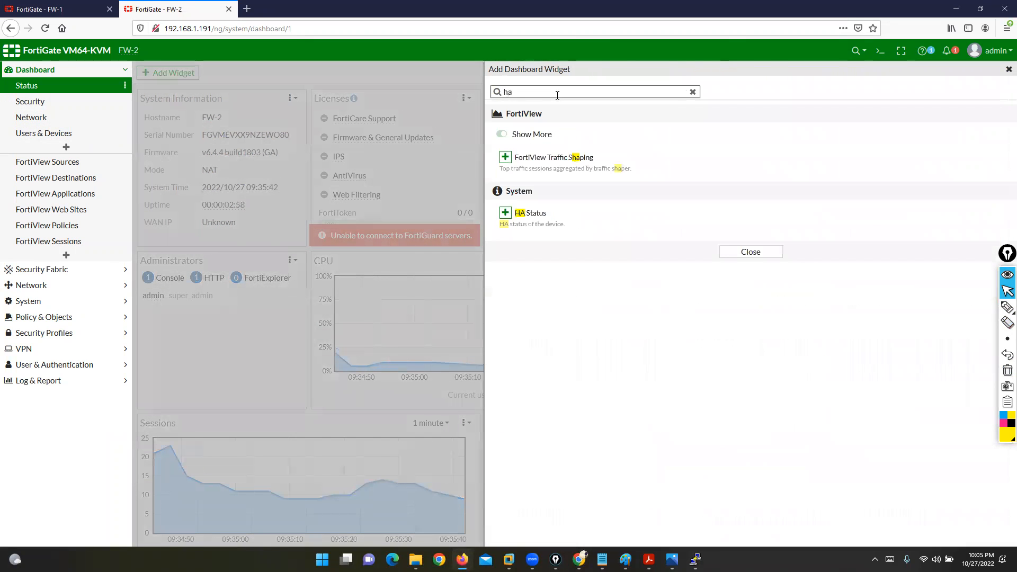
pyautogui.click(525, 212)
pyautogui.click(717, 132)
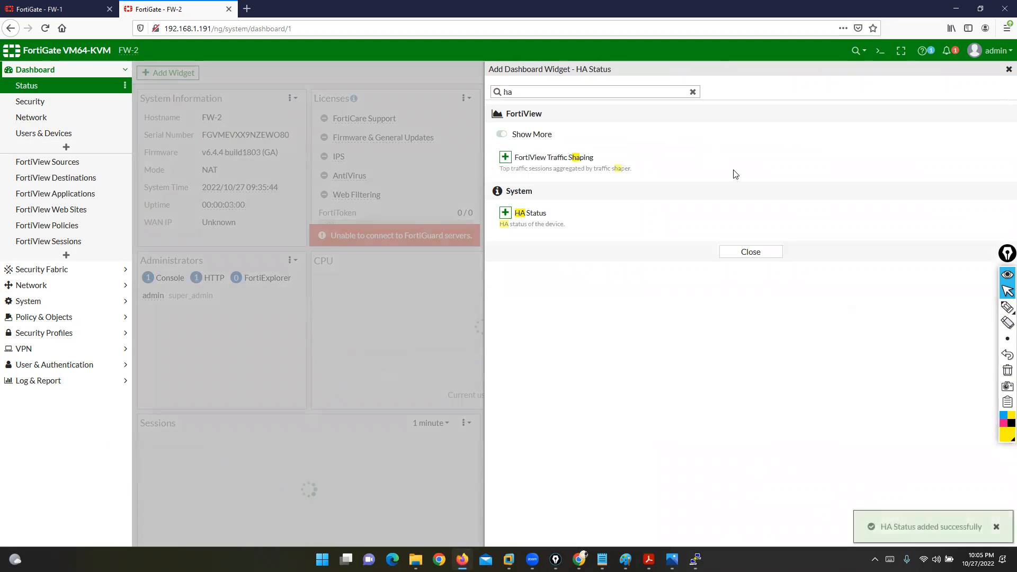
pyautogui.click(769, 259)
pyautogui.scroll(-3, 538, 280)
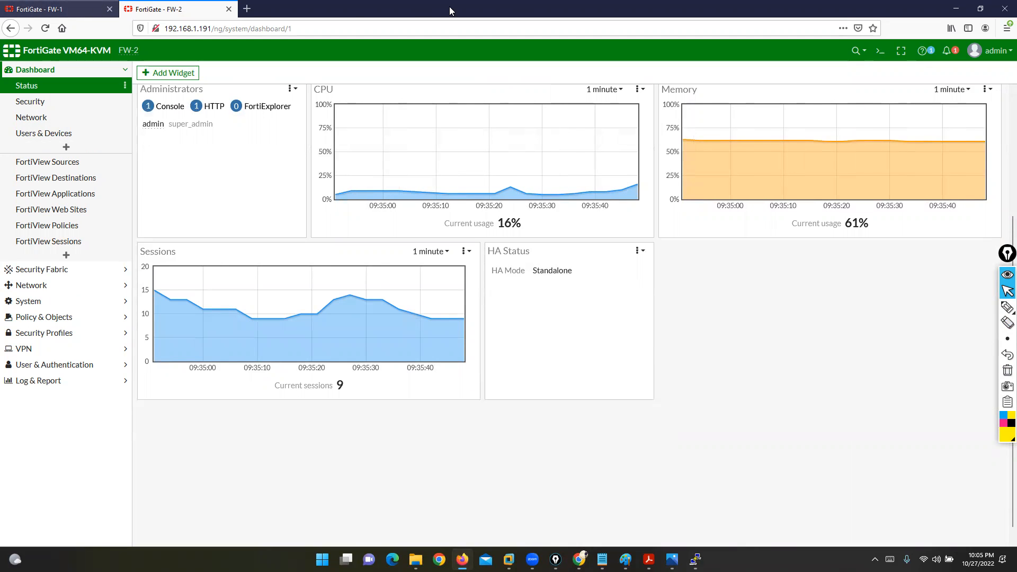
pyautogui.hotkey('ctrl', 'Tab')
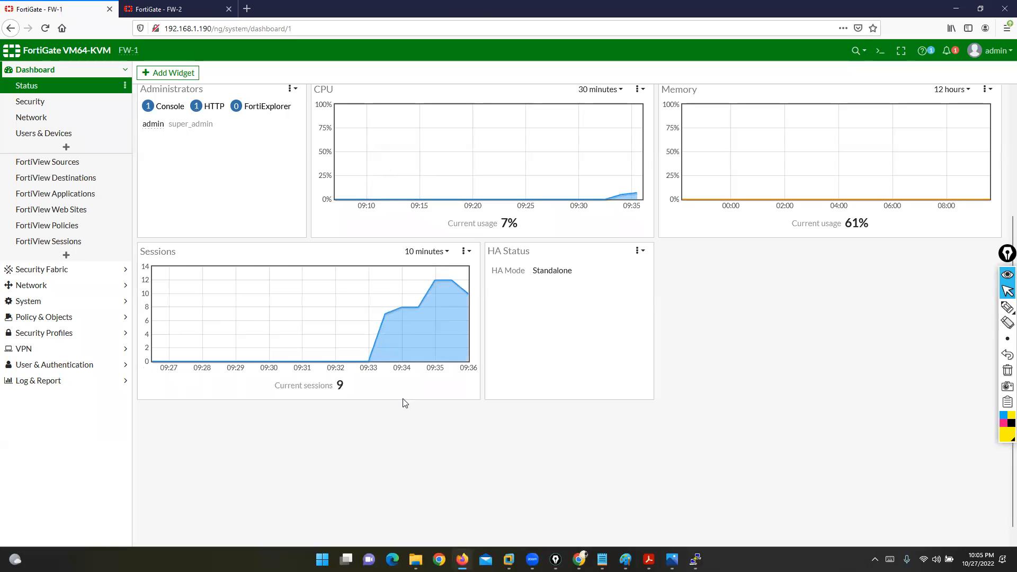
# Step: In System > HA, set FW-1's mode to Active-Passive
pyautogui.click(48, 301)
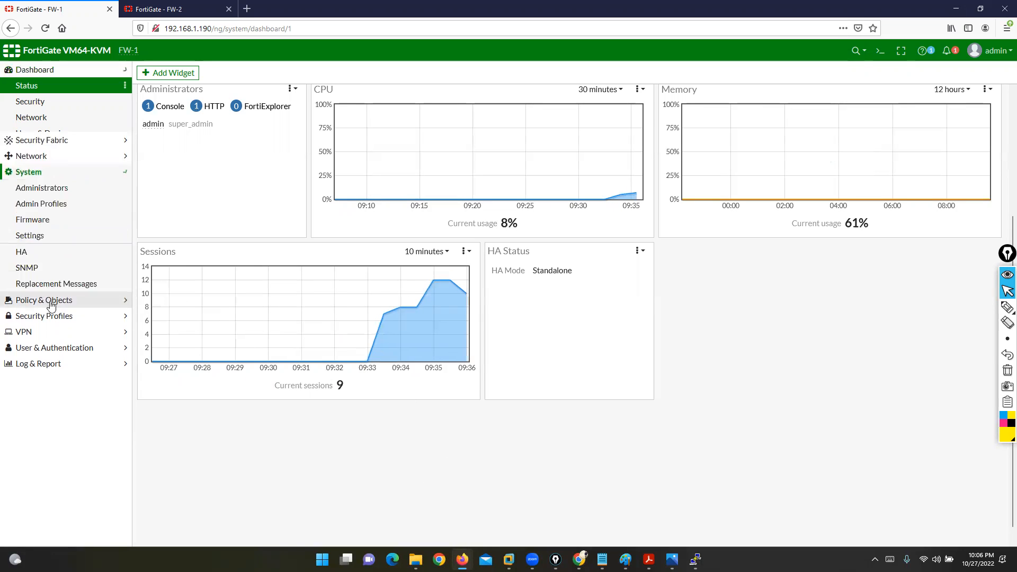
pyautogui.click(29, 199)
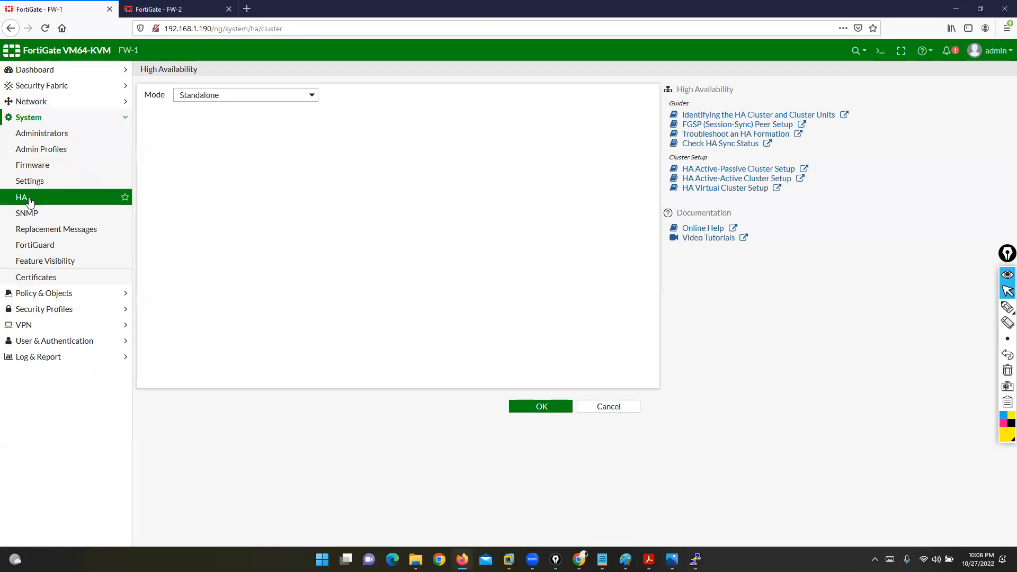
pyautogui.click(311, 98)
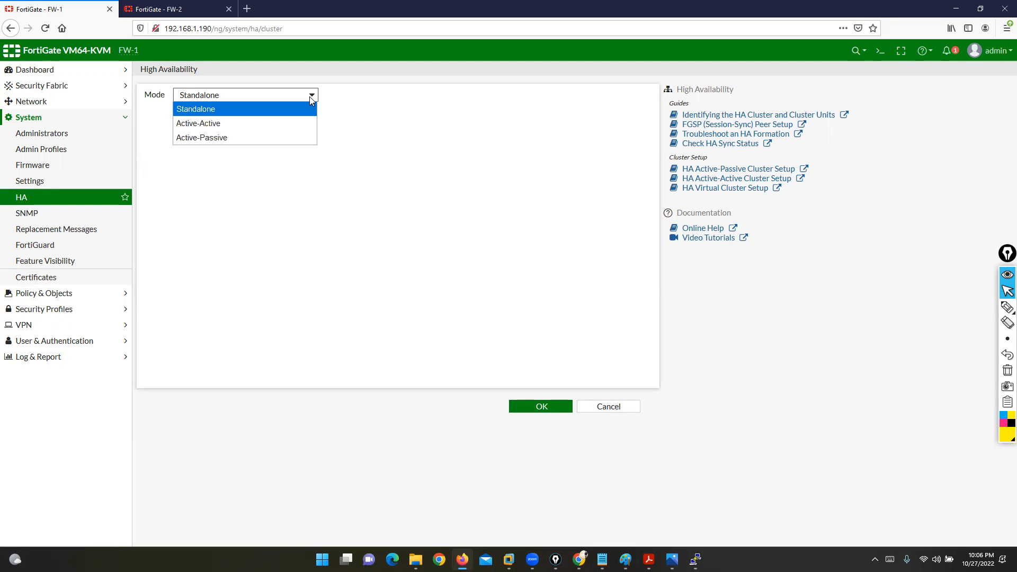
pyautogui.click(230, 138)
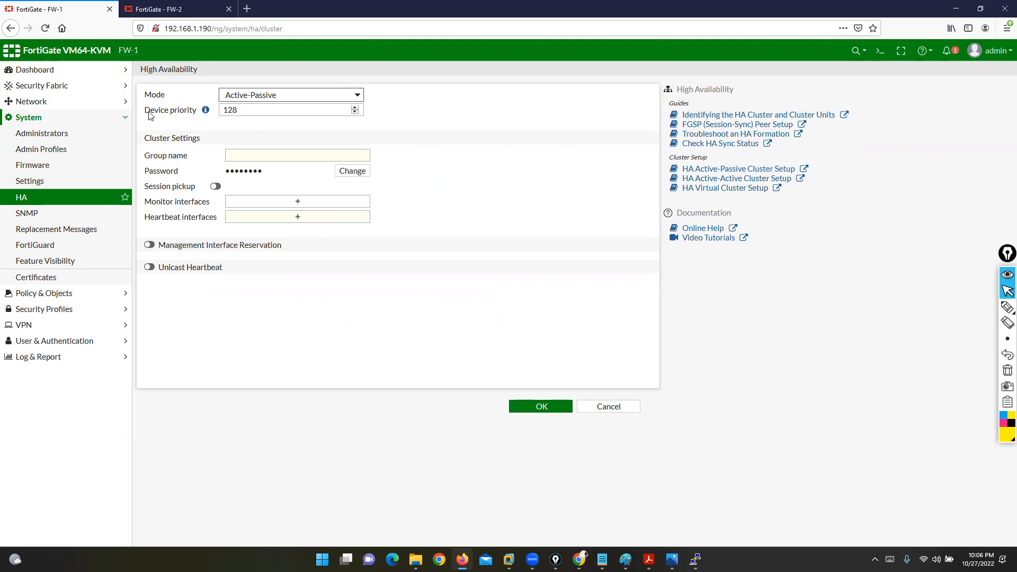
# Step: Keep device priority 128, enter group name GR1, and review the password and session pickup settings
pyautogui.moveTo(147, 114); pyautogui.dragTo(197, 115)
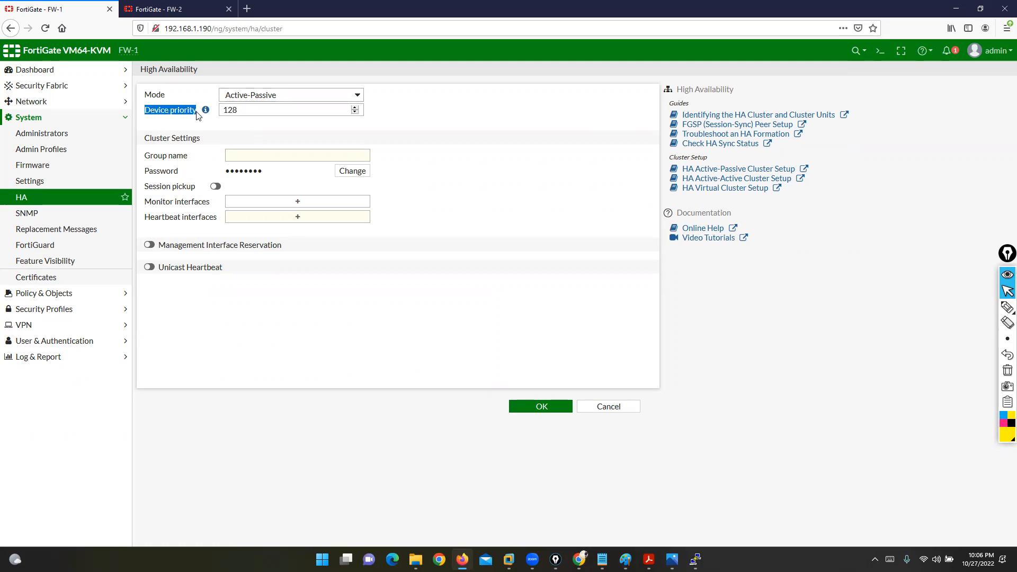
pyautogui.doubleClick(242, 112)
pyautogui.click(498, 131)
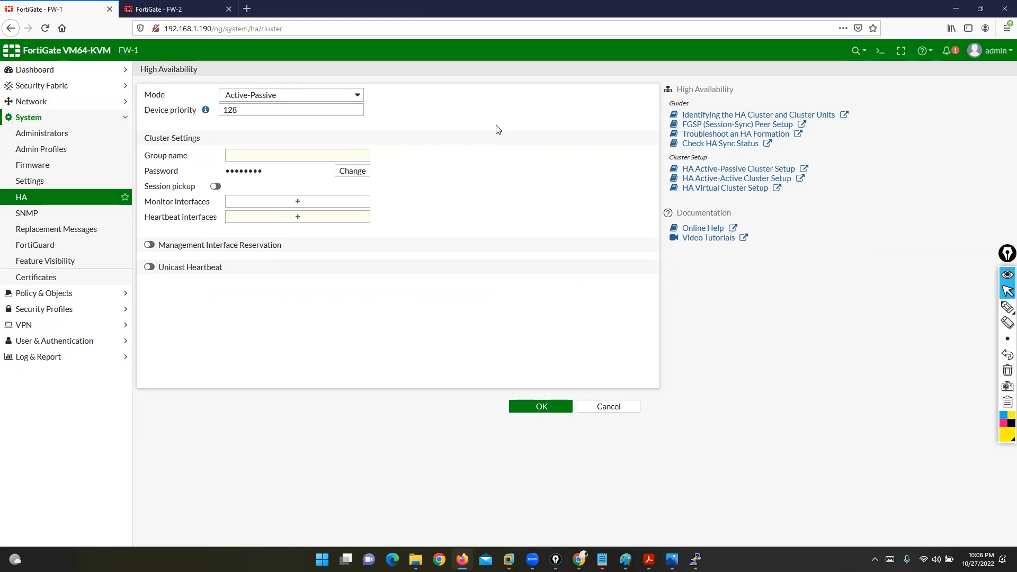
pyautogui.moveTo(144, 141); pyautogui.dragTo(200, 138)
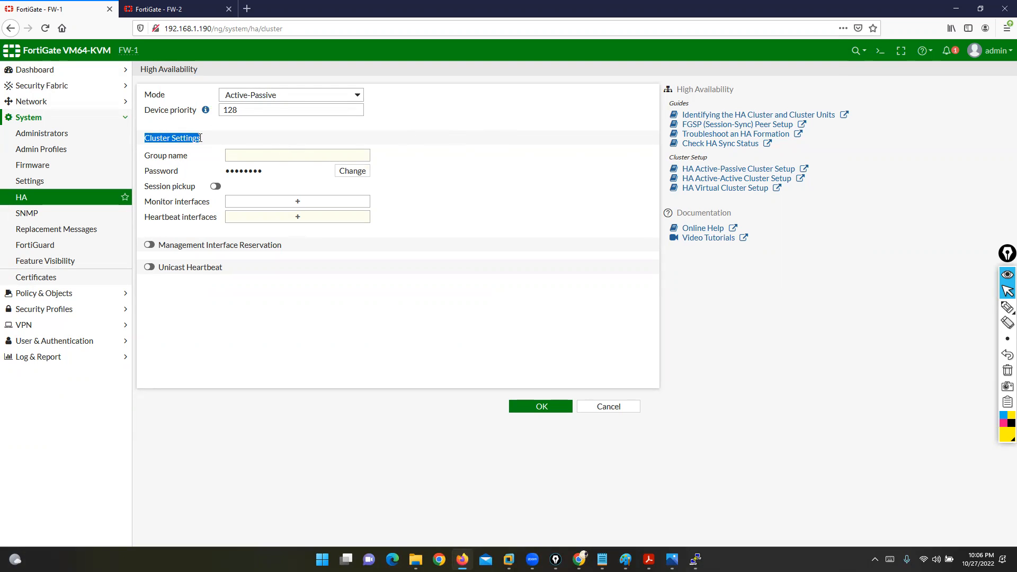
pyautogui.moveTo(145, 155); pyautogui.dragTo(189, 159)
pyautogui.click(251, 155)
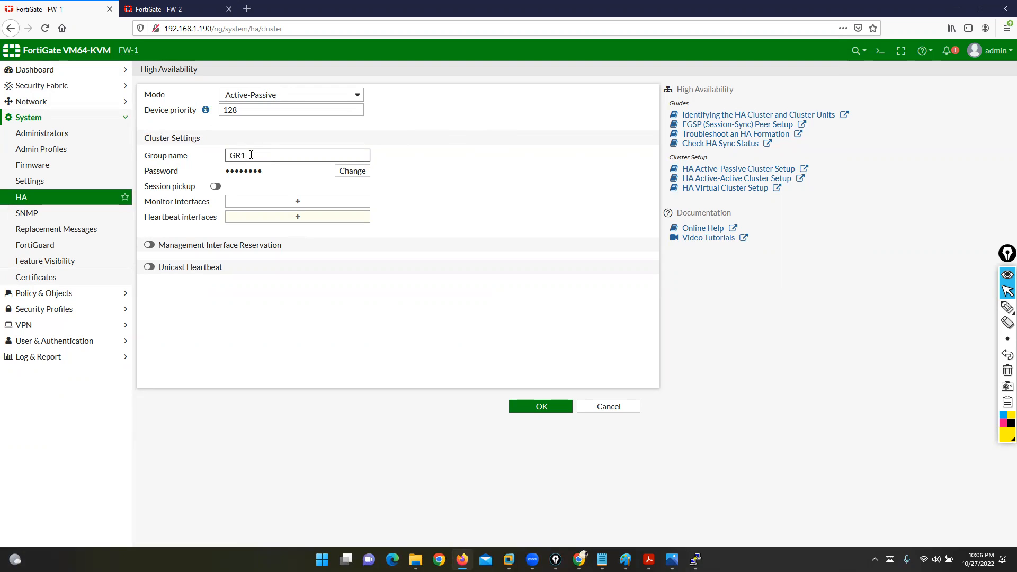
pyautogui.moveTo(146, 173); pyautogui.dragTo(183, 176)
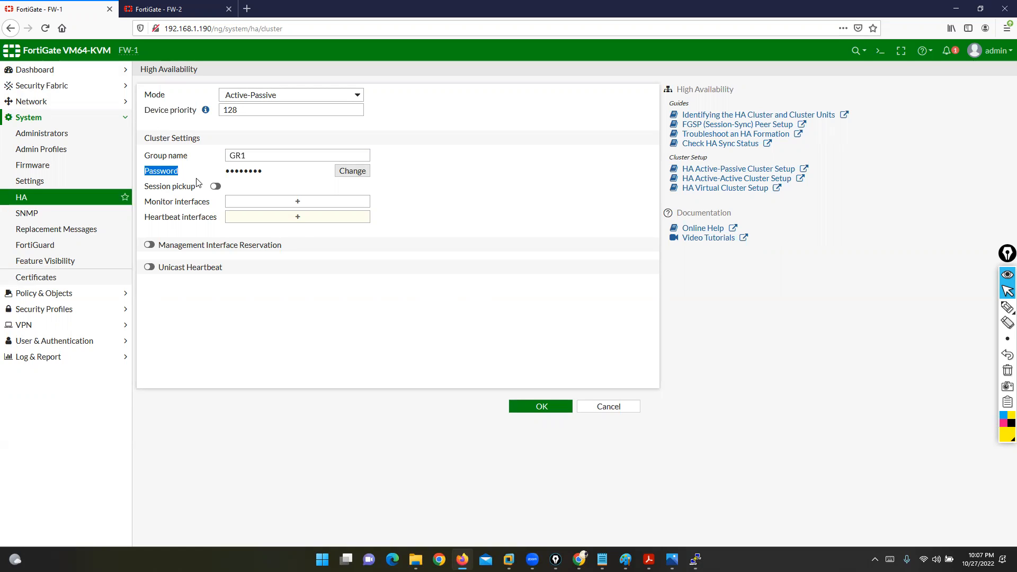
pyautogui.moveTo(145, 187); pyautogui.dragTo(191, 187)
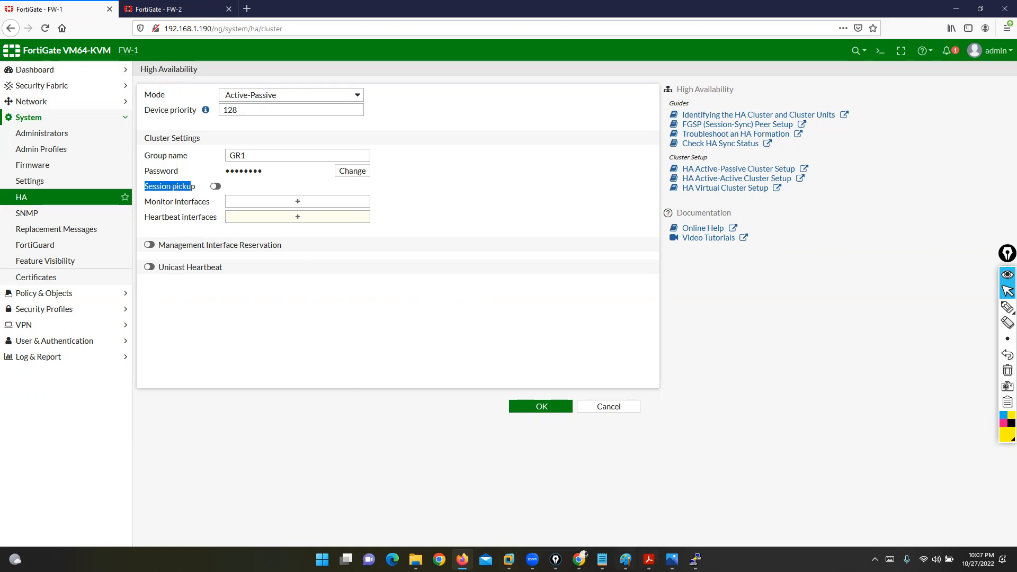
# Step: Mark up the HA links between Fortinet1 and Fortinet2 on the EVE-NG topology, then clear the annotations
pyautogui.click(580, 559)
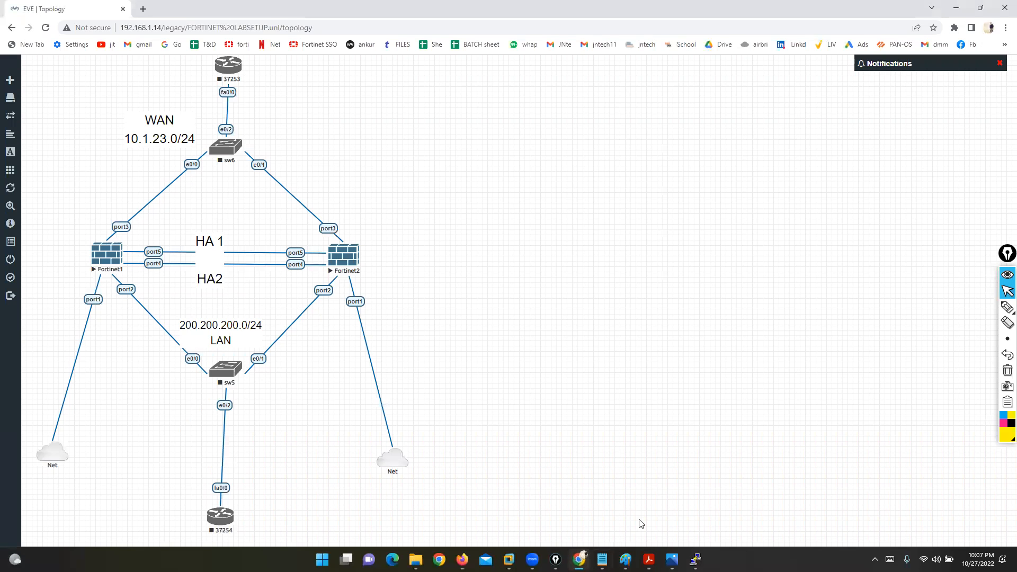
pyautogui.click(1007, 307)
pyautogui.moveTo(96, 544)
pyautogui.mouseDown()
pyautogui.moveTo(175, 535)
pyautogui.moveTo(85, 265)
pyautogui.moveTo(243, 2)
pyautogui.mouseUp()
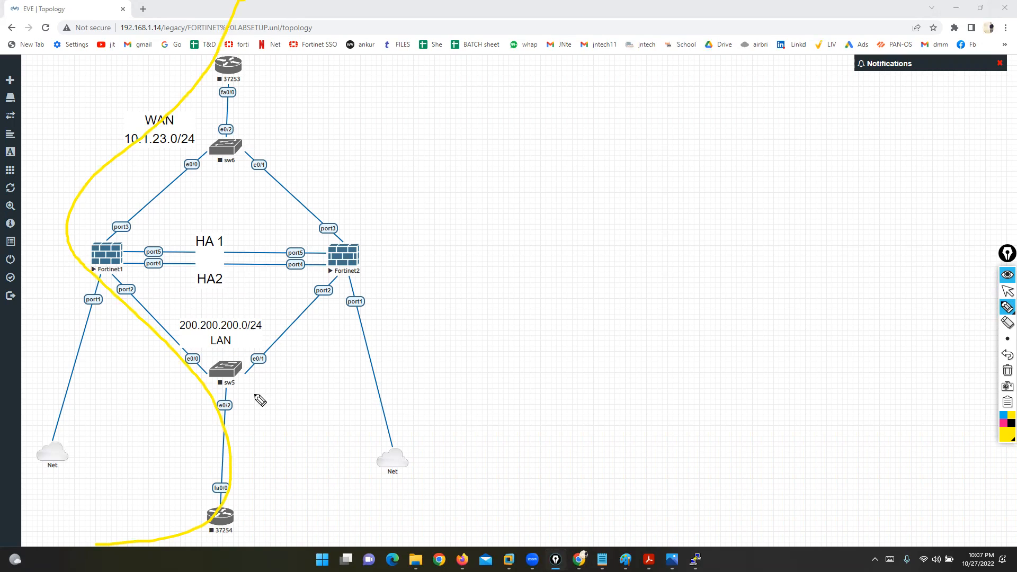
pyautogui.moveTo(135, 232)
pyautogui.mouseDown()
pyautogui.moveTo(70, 232)
pyautogui.moveTo(70, 274)
pyautogui.moveTo(129, 277)
pyautogui.moveTo(135, 259)
pyautogui.mouseUp()
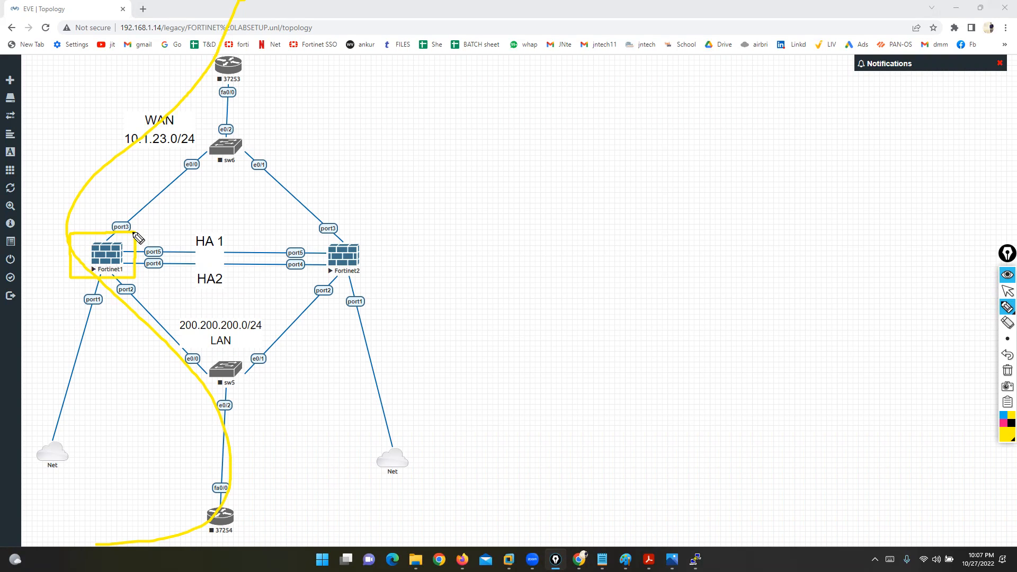
pyautogui.moveTo(131, 255)
pyautogui.mouseDown()
pyautogui.moveTo(273, 242)
pyautogui.moveTo(326, 242)
pyautogui.moveTo(326, 253)
pyautogui.mouseUp()
pyautogui.moveTo(154, 199); pyautogui.dragTo(68, 291)
pyautogui.moveTo(85, 200); pyautogui.dragTo(129, 303)
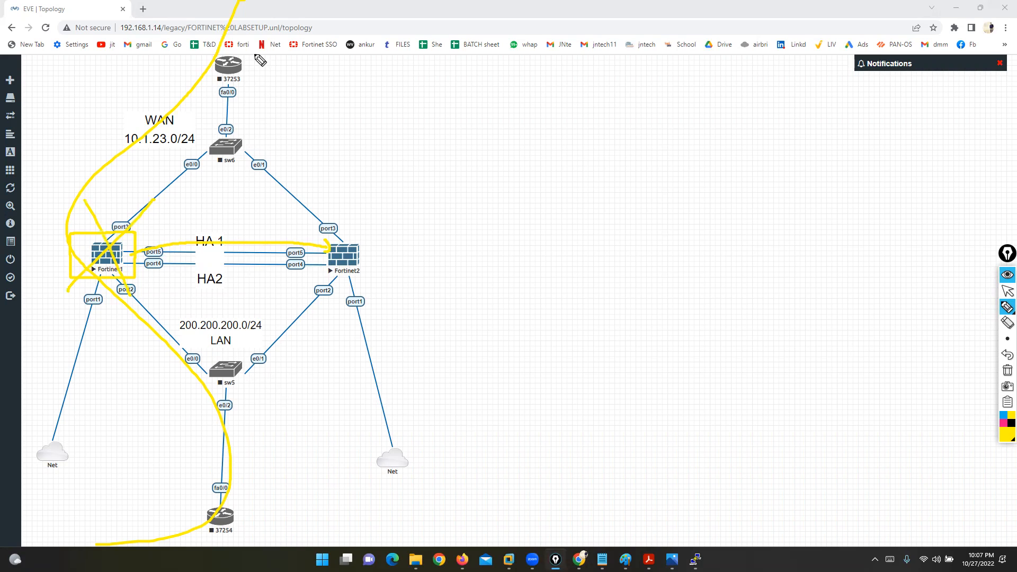
pyautogui.moveTo(270, 3)
pyautogui.mouseDown()
pyautogui.moveTo(259, 103)
pyautogui.moveTo(309, 193)
pyautogui.moveTo(350, 234)
pyautogui.mouseUp()
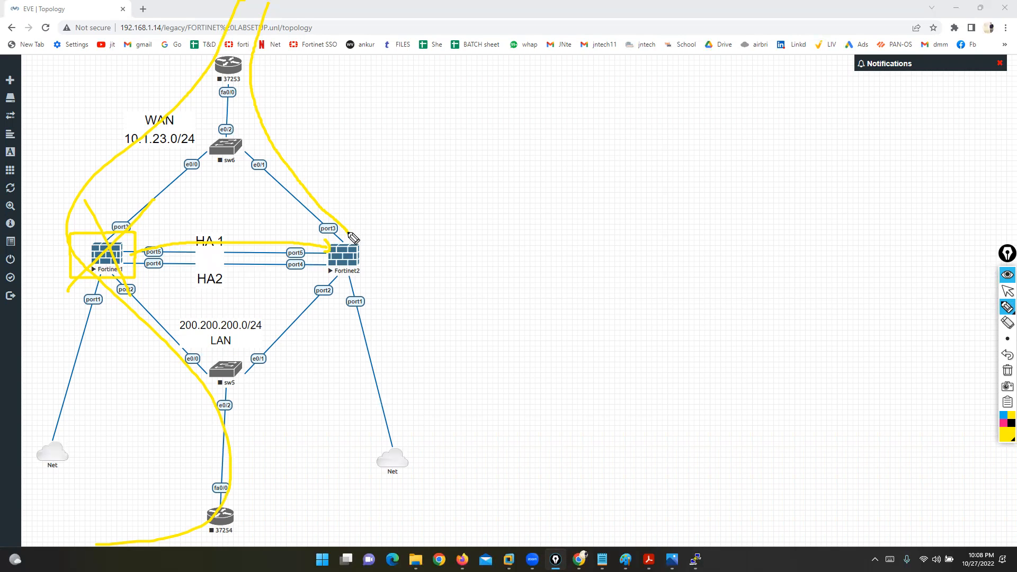
pyautogui.click(1008, 370)
pyautogui.click(1006, 291)
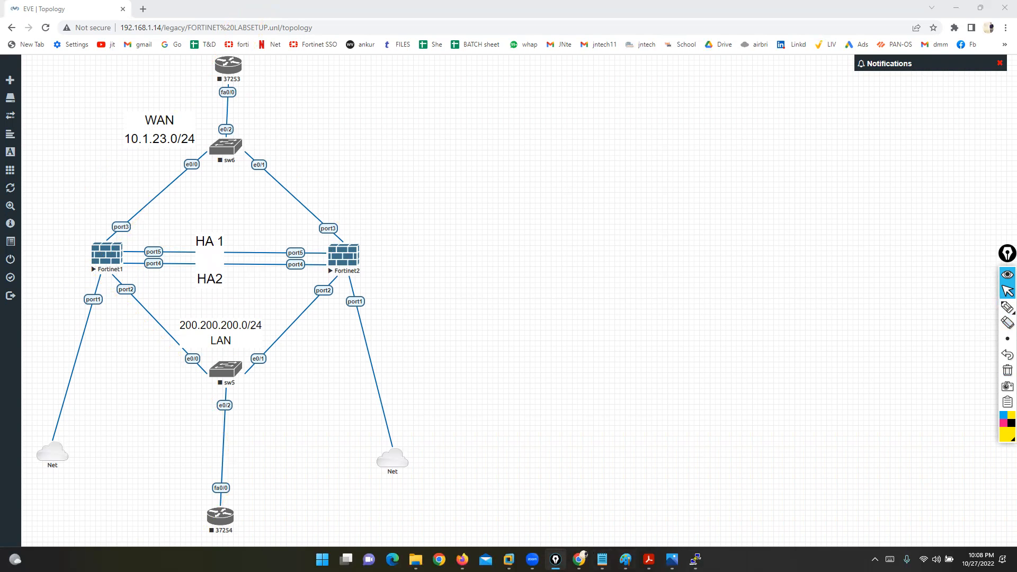
pyautogui.click(463, 559)
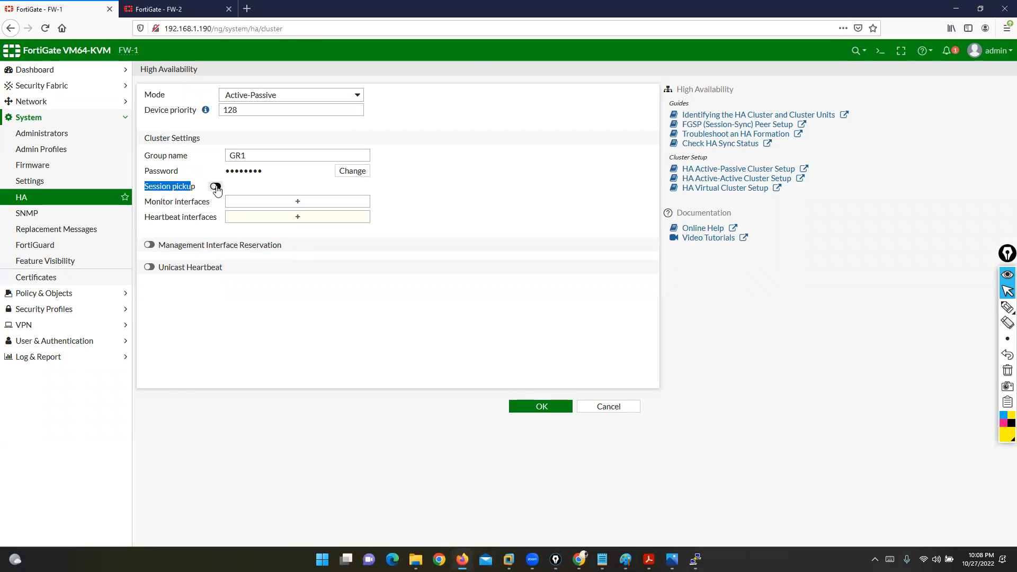
pyautogui.moveTo(146, 203); pyautogui.dragTo(217, 205)
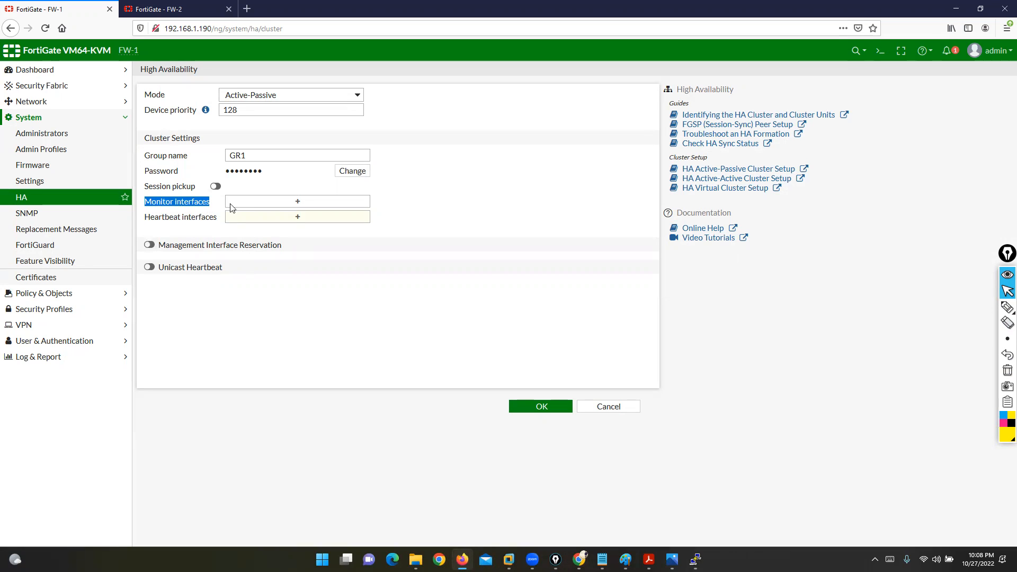
pyautogui.click(268, 202)
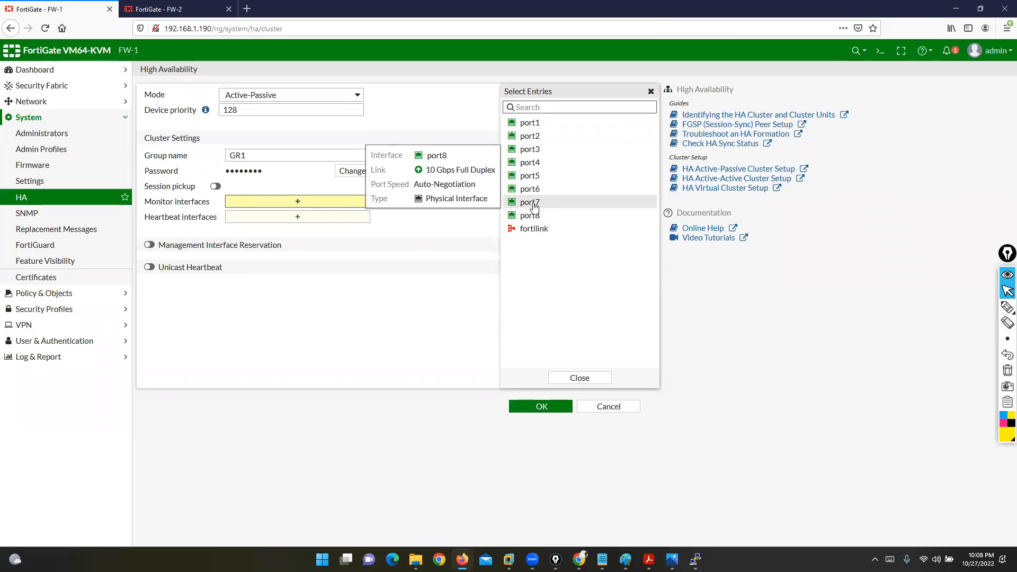
pyautogui.click(531, 190)
pyautogui.click(532, 206)
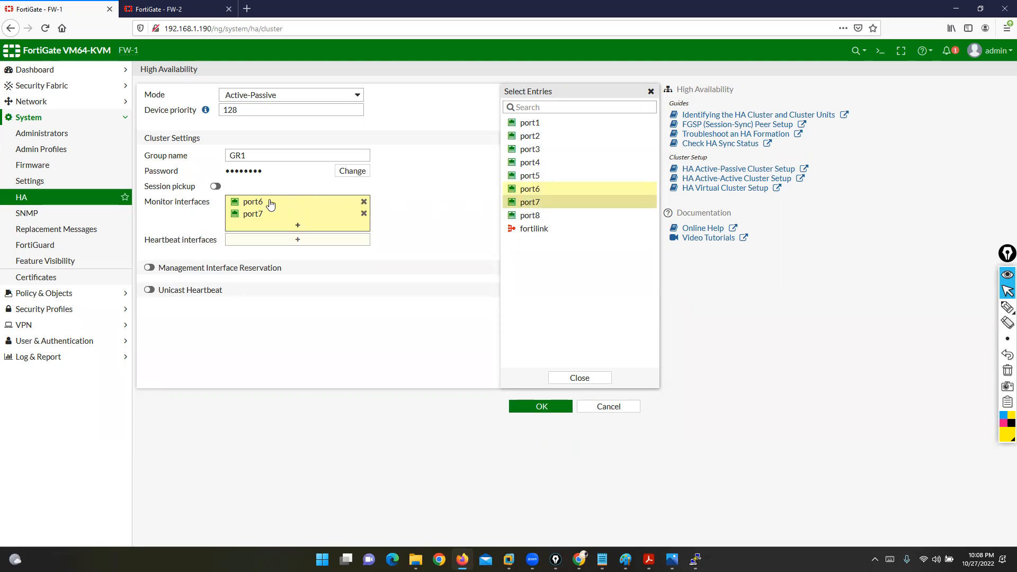
pyautogui.click(364, 202)
pyautogui.click(364, 202)
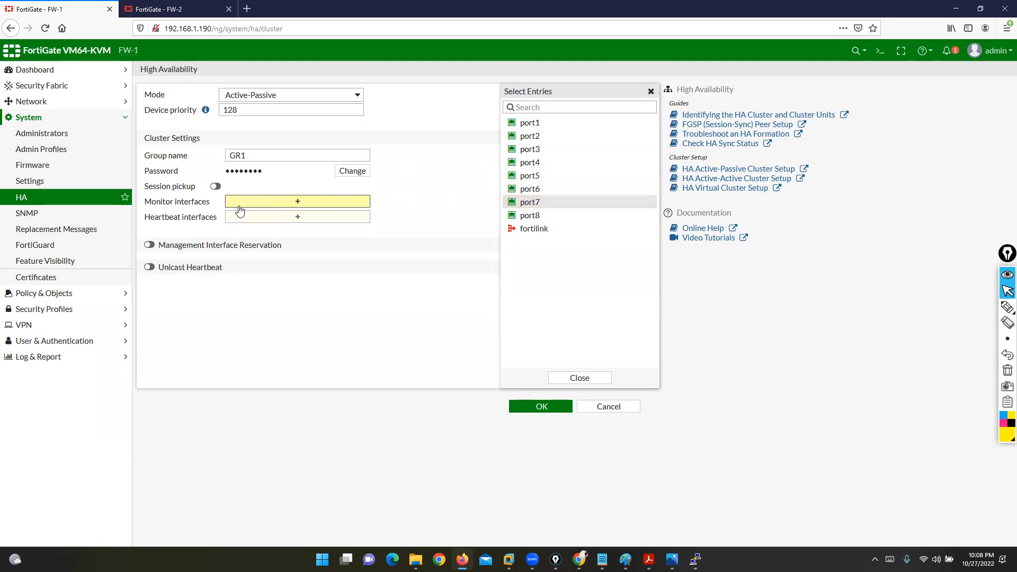
pyautogui.moveTo(146, 217); pyautogui.dragTo(220, 220)
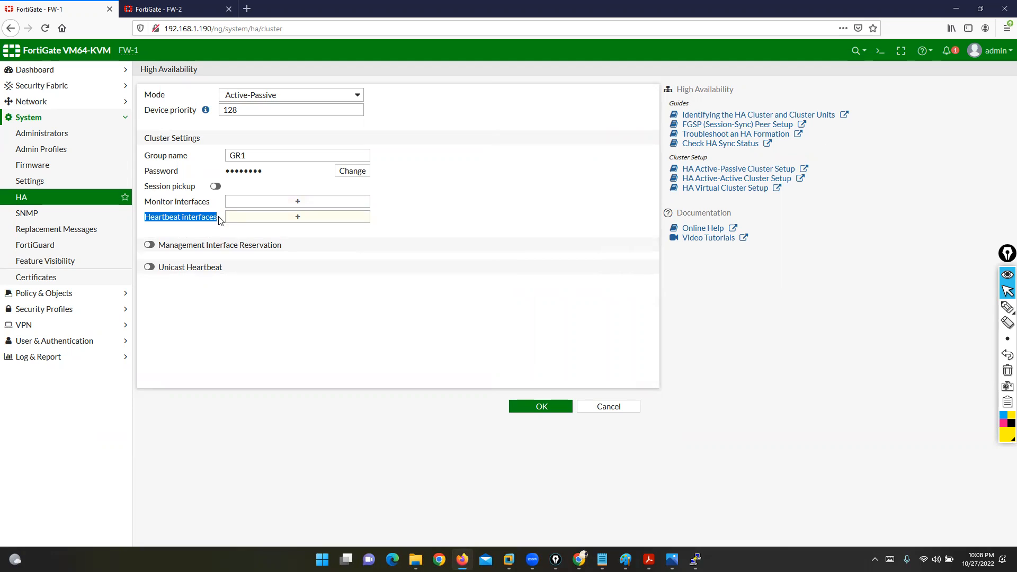
pyautogui.click(580, 559)
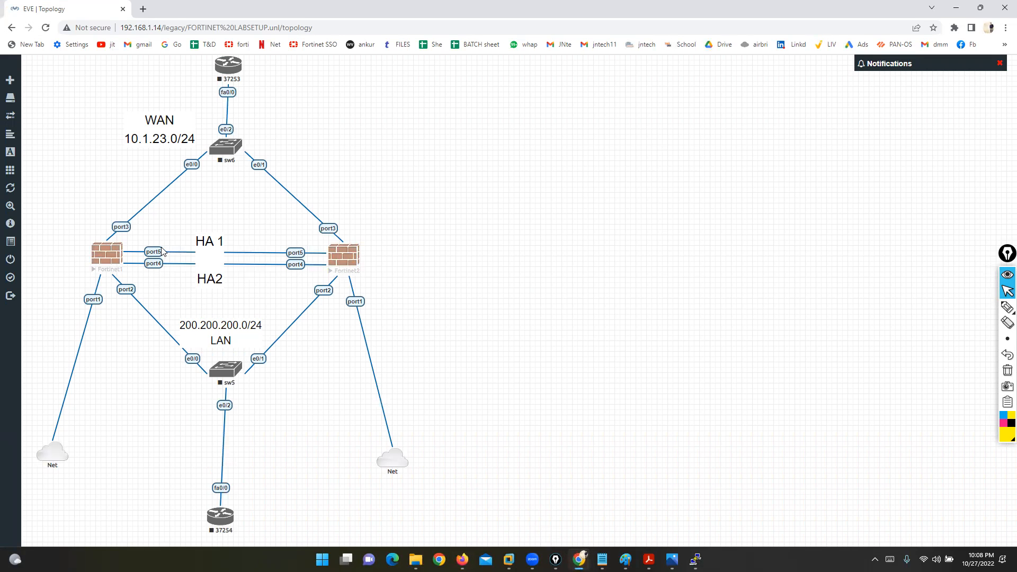
# Step: Start switch sw5 and routers 37254 and 37253, then return to the FortiGate HA settings
pyautogui.rightClick(222, 371)
pyautogui.click(259, 390)
pyautogui.rightClick(233, 149)
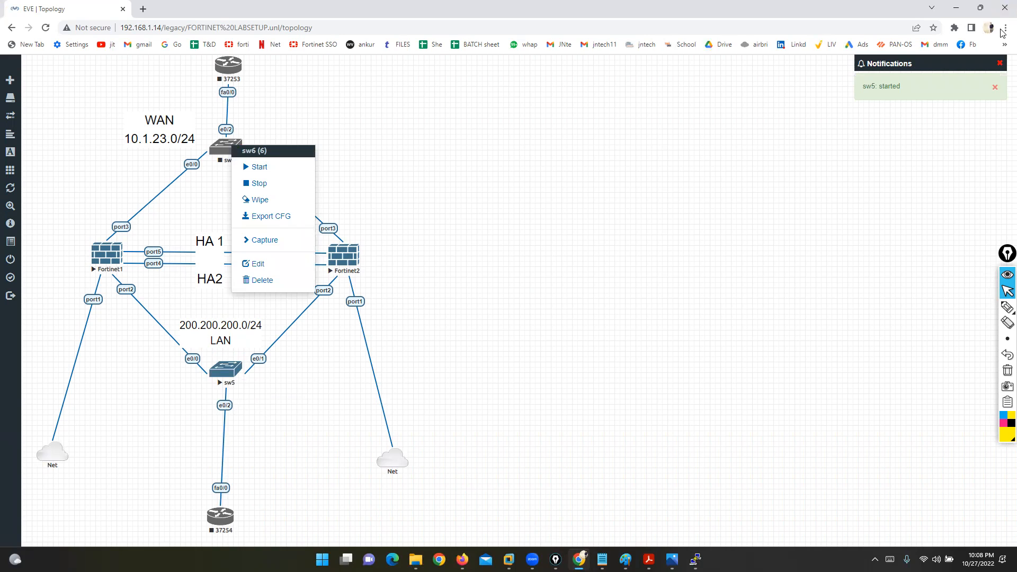
pyautogui.rightClick(223, 515)
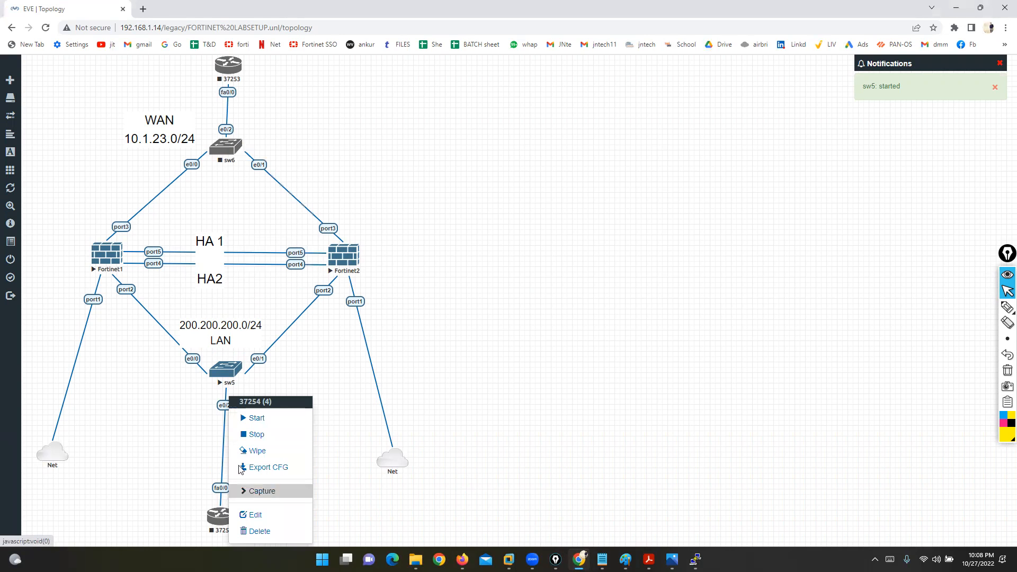
pyautogui.click(257, 418)
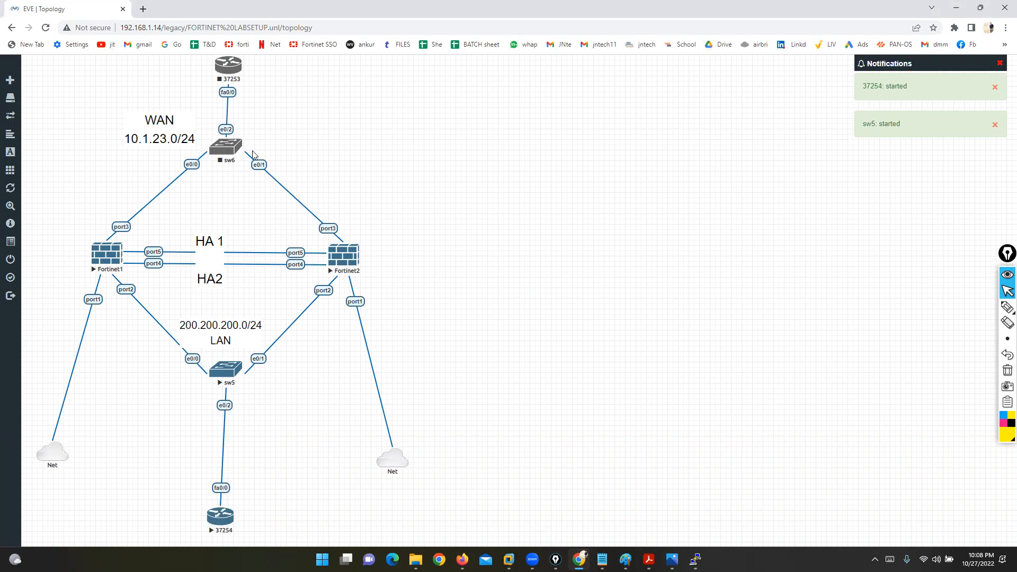
pyautogui.rightClick(225, 69)
pyautogui.click(249, 94)
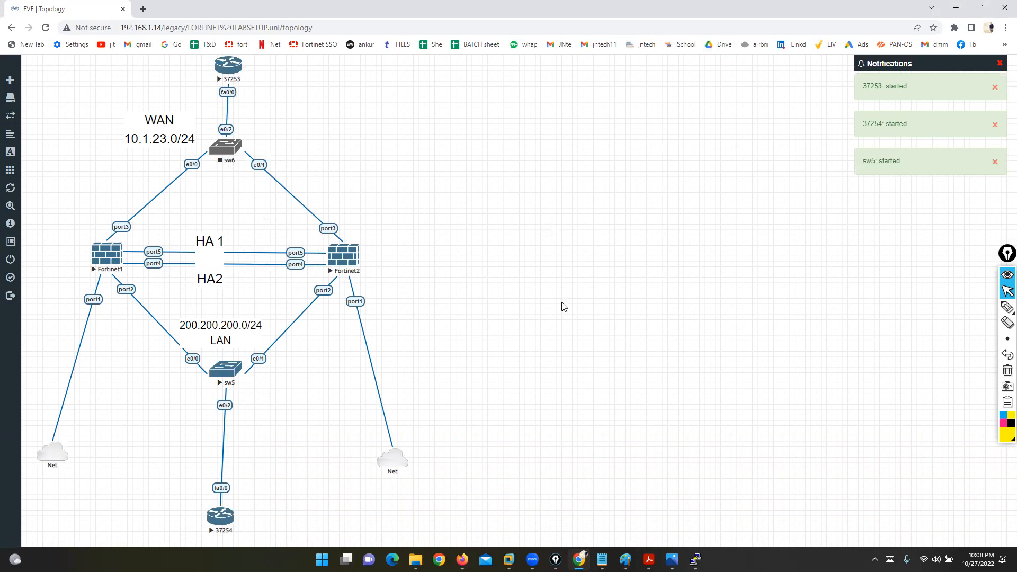
pyautogui.click(462, 560)
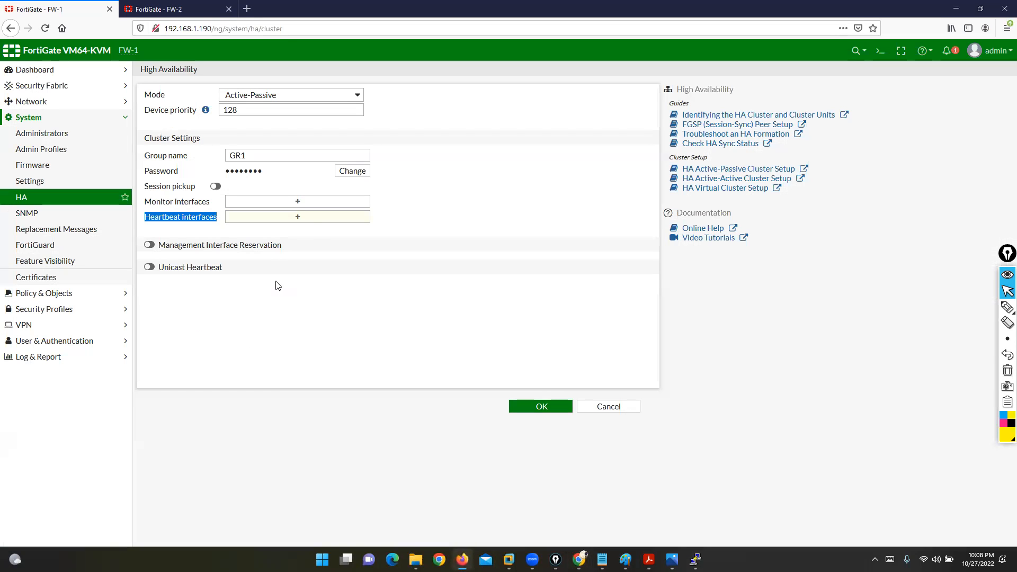
# Step: Add port4 and port5 as FW-1's heartbeat interfaces, checking the HA links in the topology
pyautogui.click(313, 219)
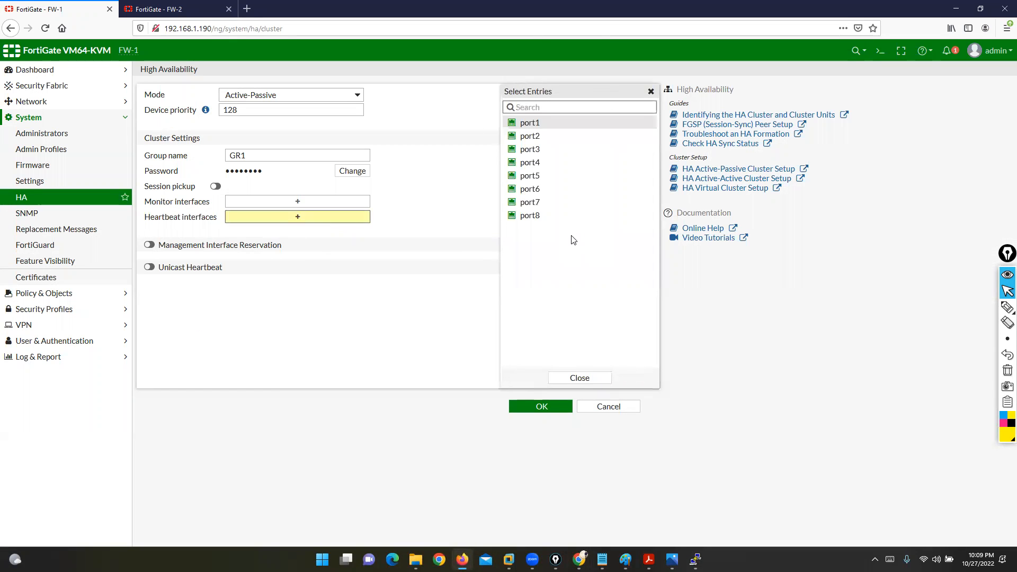
pyautogui.click(528, 163)
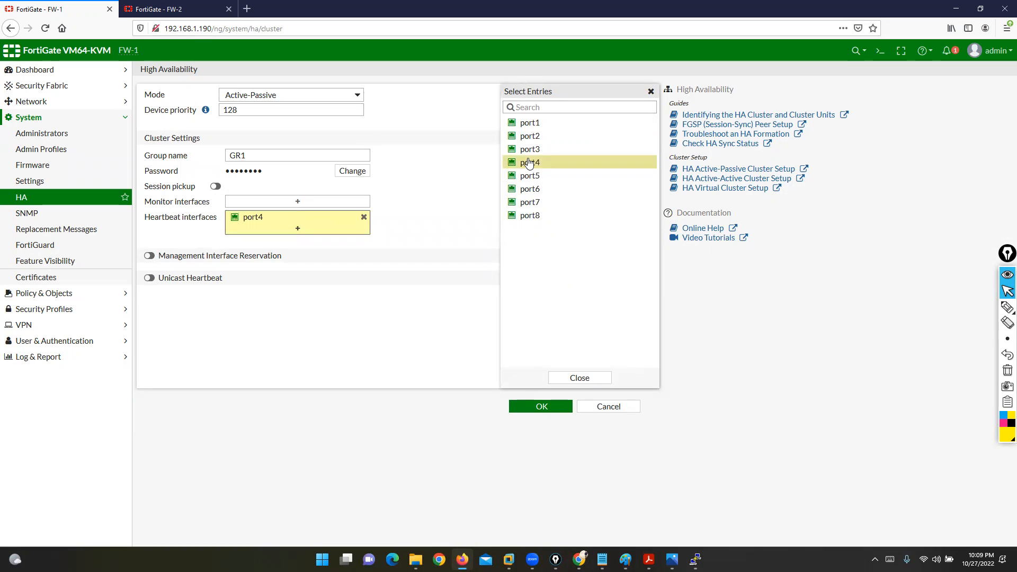
pyautogui.click(478, 216)
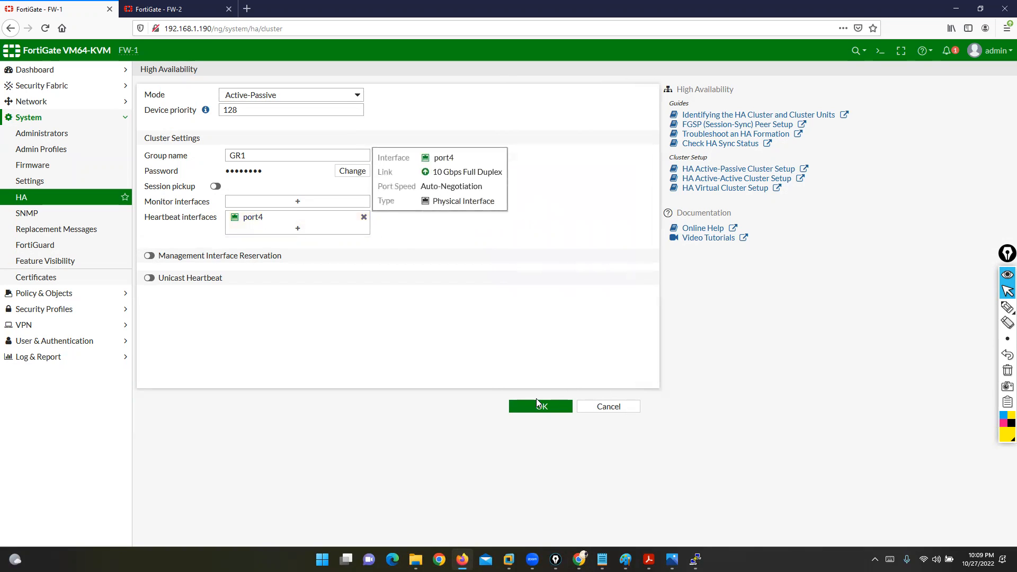
pyautogui.click(325, 231)
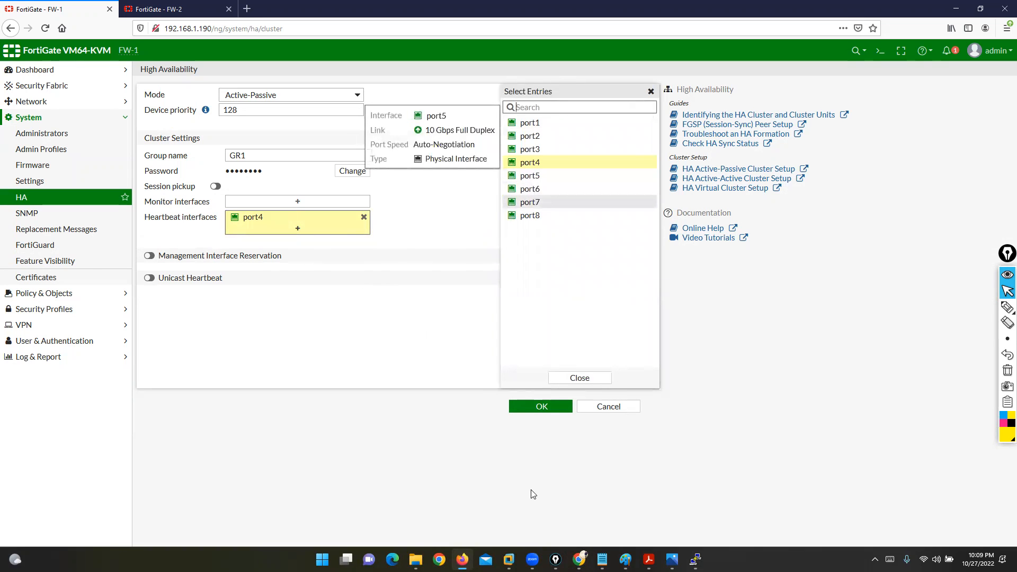
pyautogui.click(579, 559)
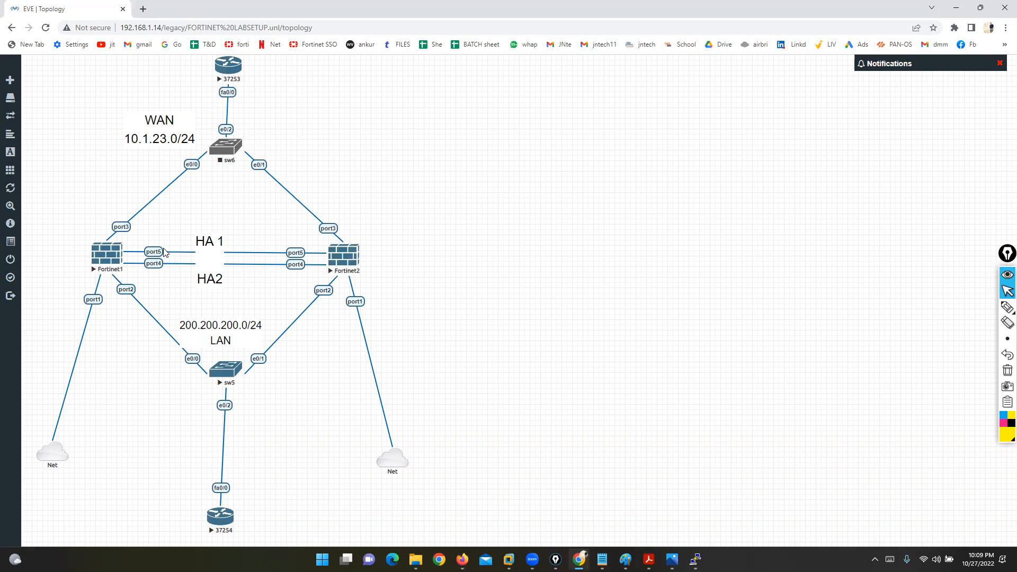
pyautogui.click(956, 8)
pyautogui.click(527, 176)
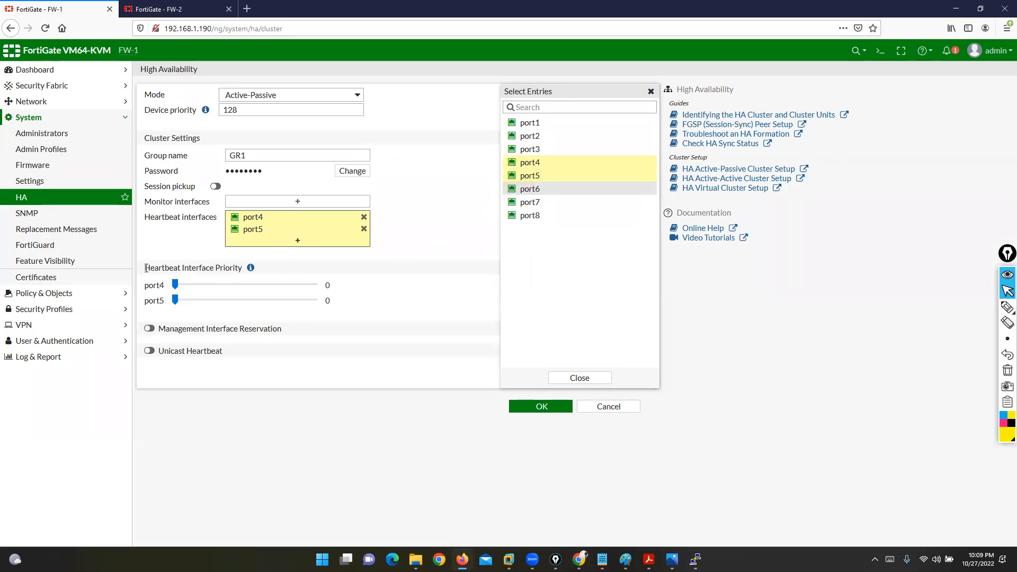
# Step: Raise port4's heartbeat priority to 116, leaving port5 at 0
pyautogui.moveTo(147, 268); pyautogui.dragTo(246, 269)
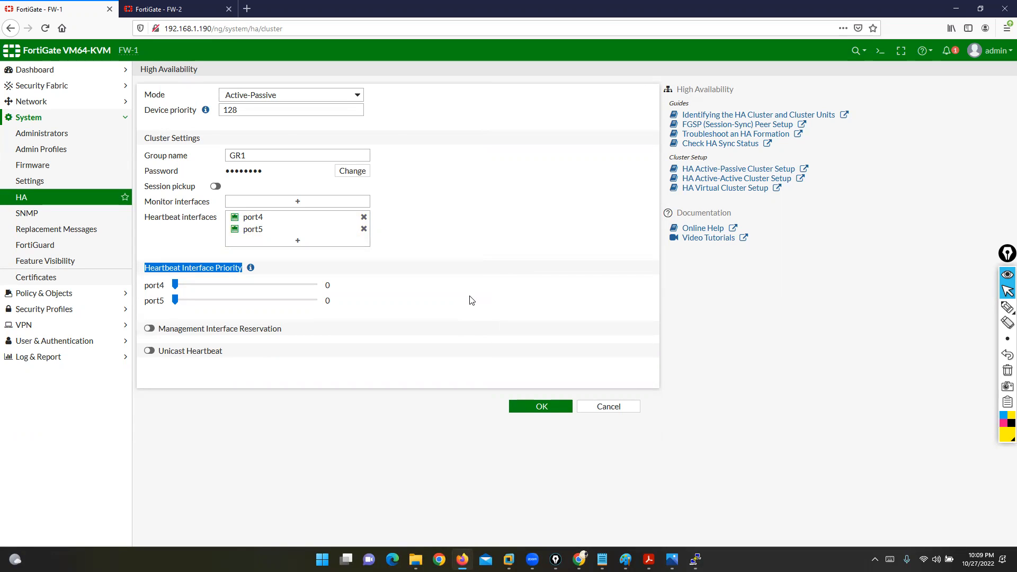
pyautogui.moveTo(176, 285); pyautogui.dragTo(207, 285)
pyautogui.moveTo(251, 268)
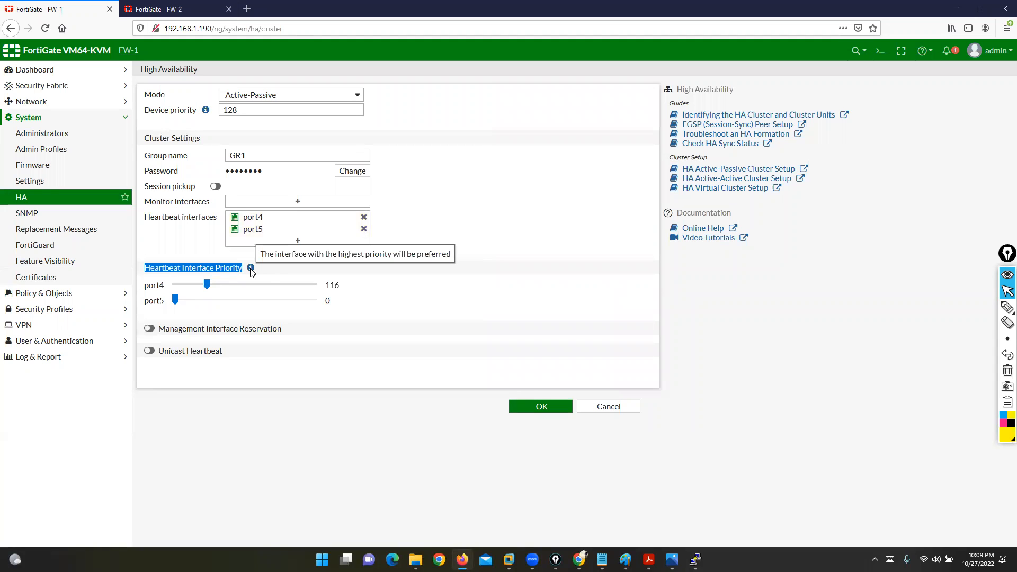
pyautogui.click(430, 415)
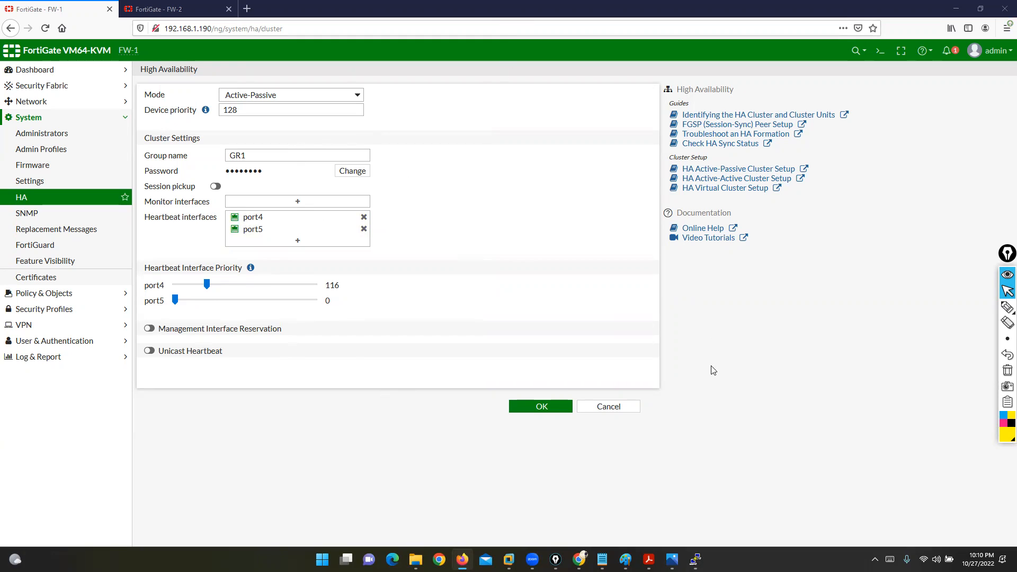
# Step: Discard the unsaved GUI HA settings and log in to the Fortinet1 console as admin
pyautogui.click(696, 560)
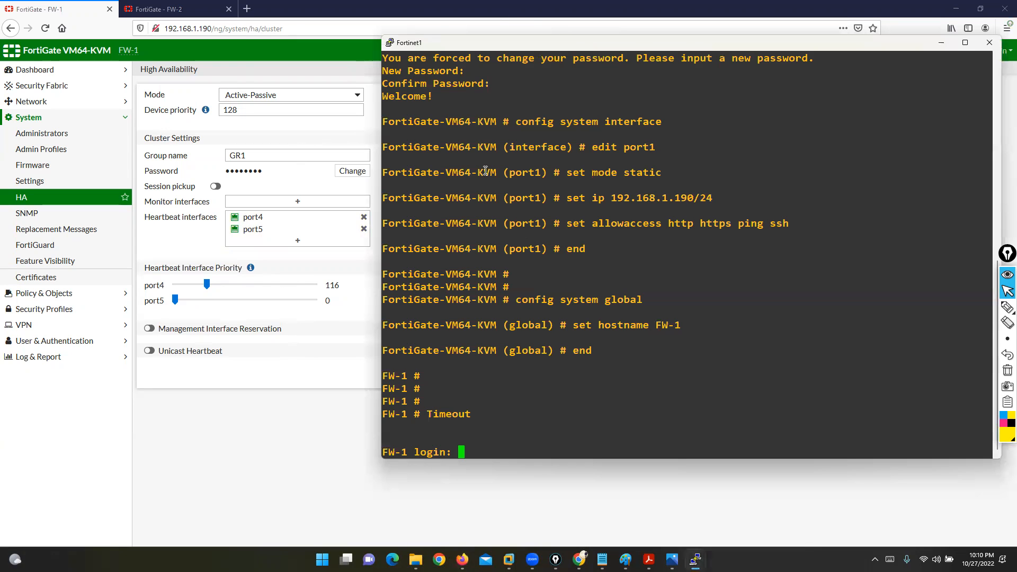
pyautogui.moveTo(450, 46); pyautogui.dragTo(475, 56)
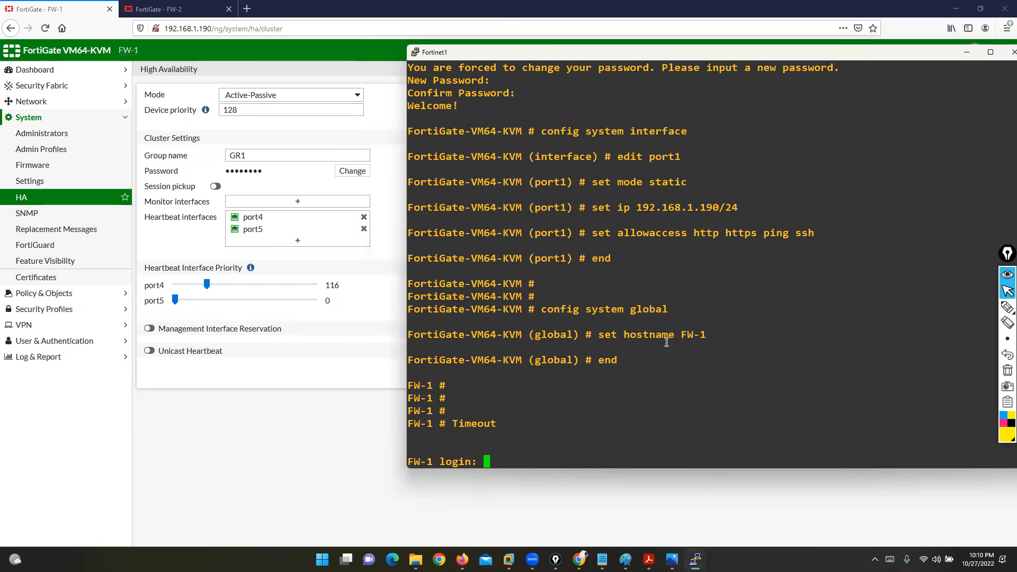
pyautogui.click(340, 404)
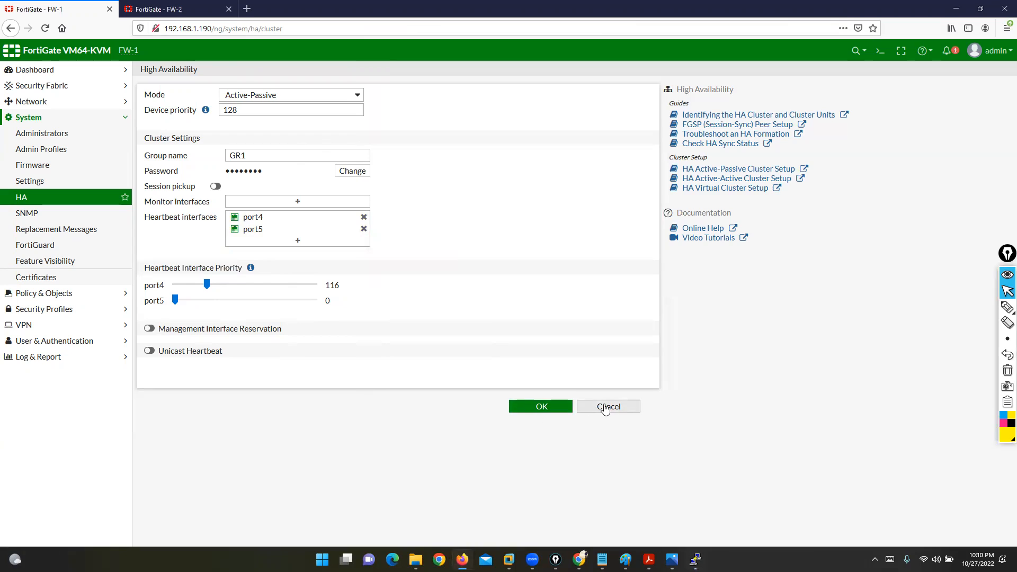
pyautogui.click(619, 412)
pyautogui.click(695, 559)
pyautogui.click(657, 503)
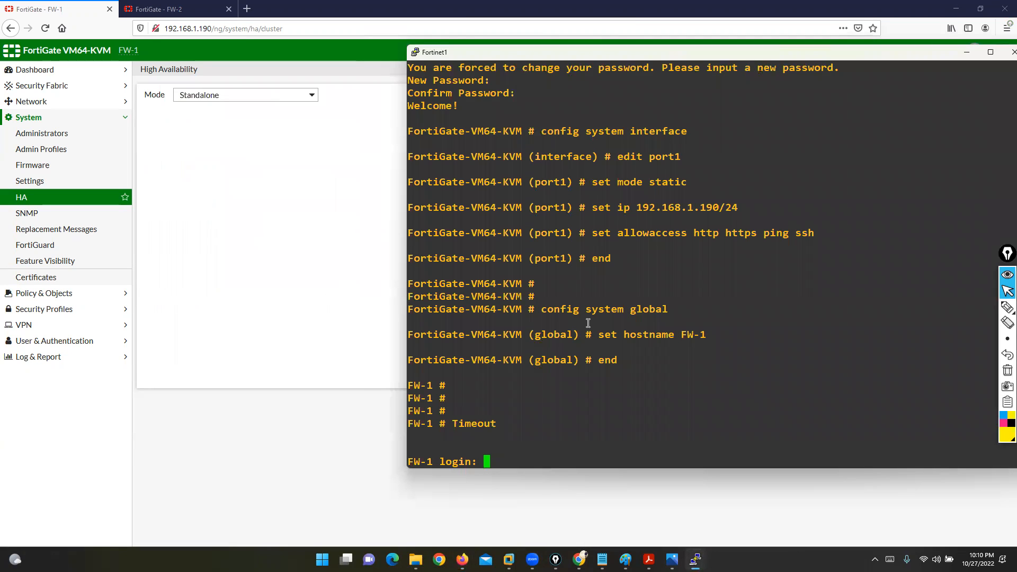
pyautogui.press('Return')
pyautogui.press('Return')
pyautogui.write('adm')
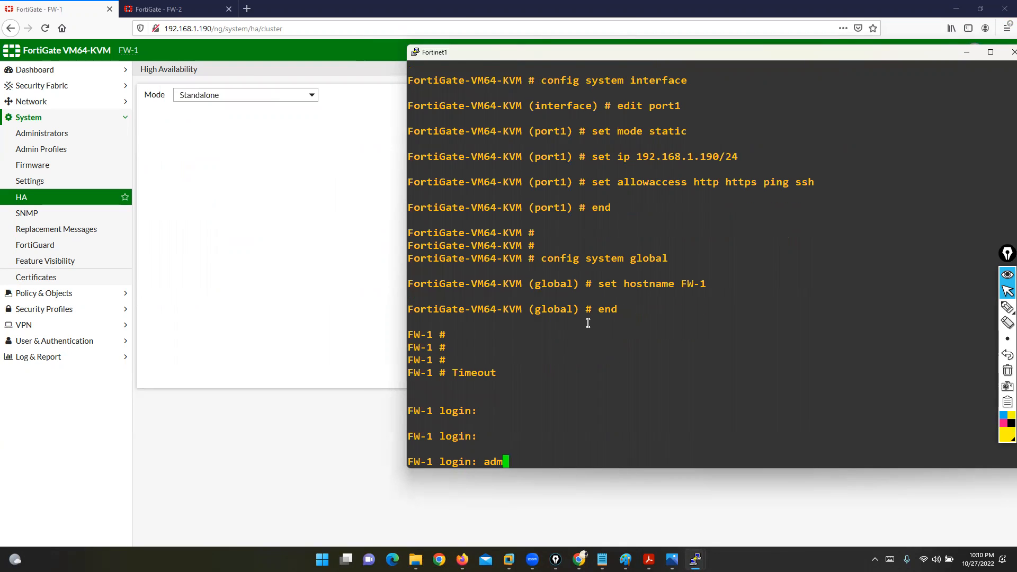
pyautogui.write('in')
pyautogui.press('Return')
pyautogui.press('Return')
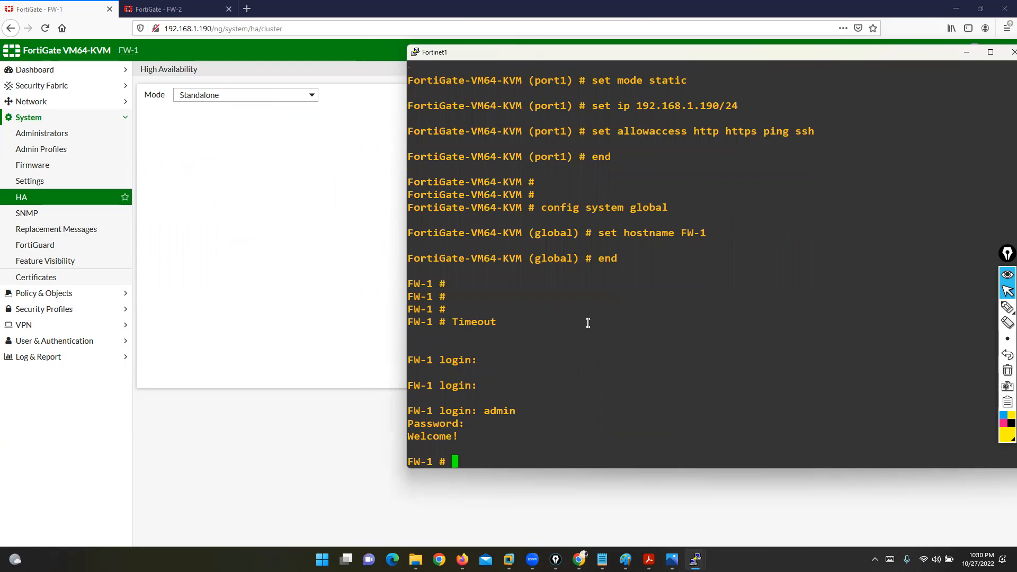
pyautogui.press('Return')
pyautogui.press('Return')
pyautogui.press('Return')
pyautogui.press('Return')
# Step: Under config system ha, set mode a-p and group-name GR1
pyautogui.write('config system ha')
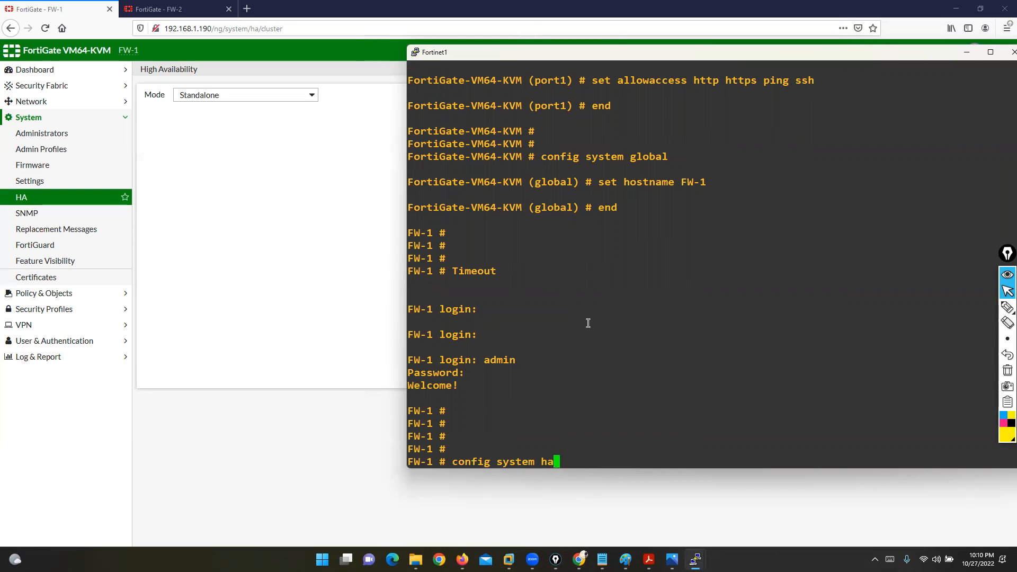
pyautogui.press('Return')
pyautogui.write('set mode')
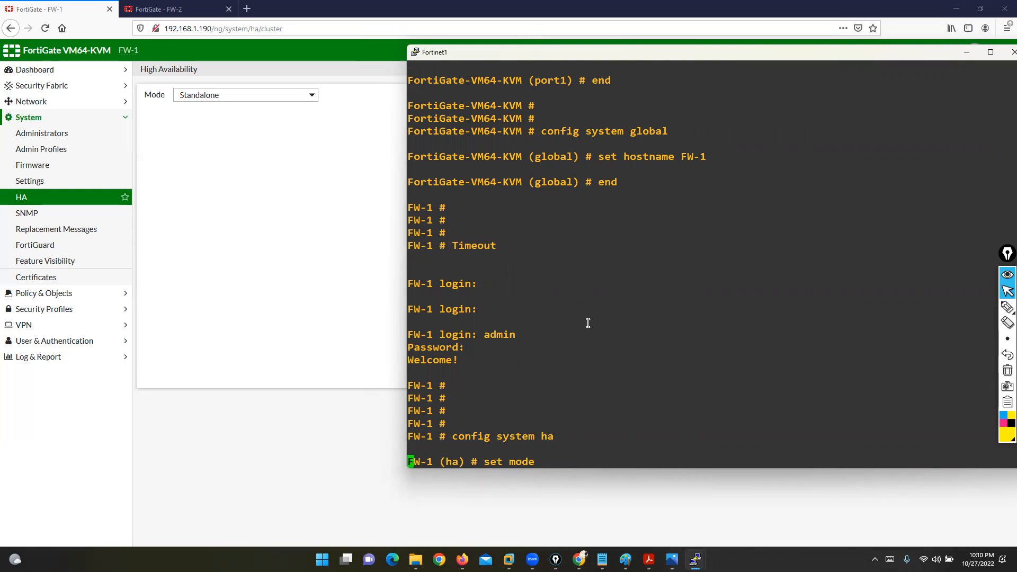
pyautogui.press('?')
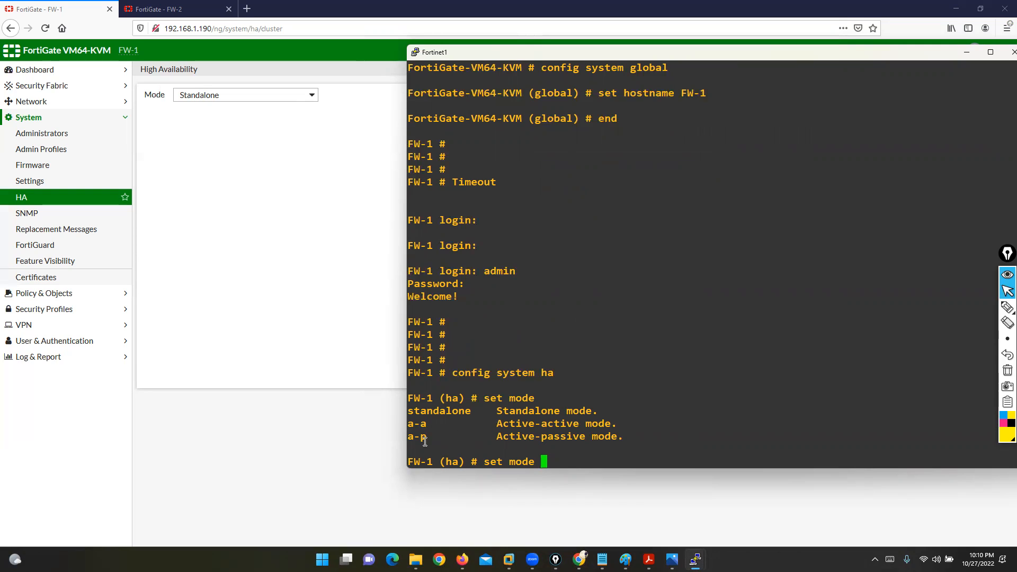
pyautogui.moveTo(409, 437); pyautogui.dragTo(432, 424)
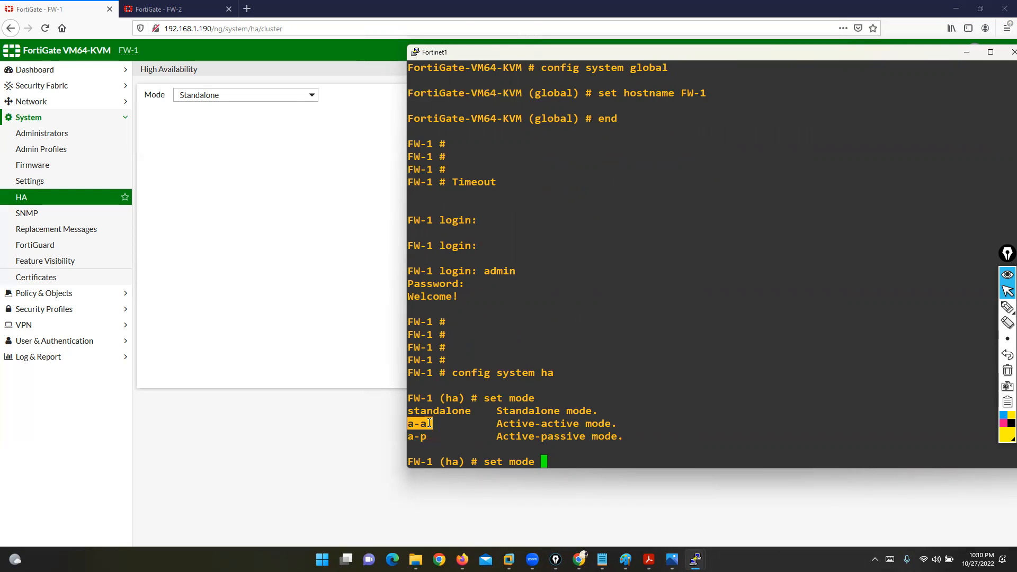
pyautogui.click(578, 450)
pyautogui.write('a-p')
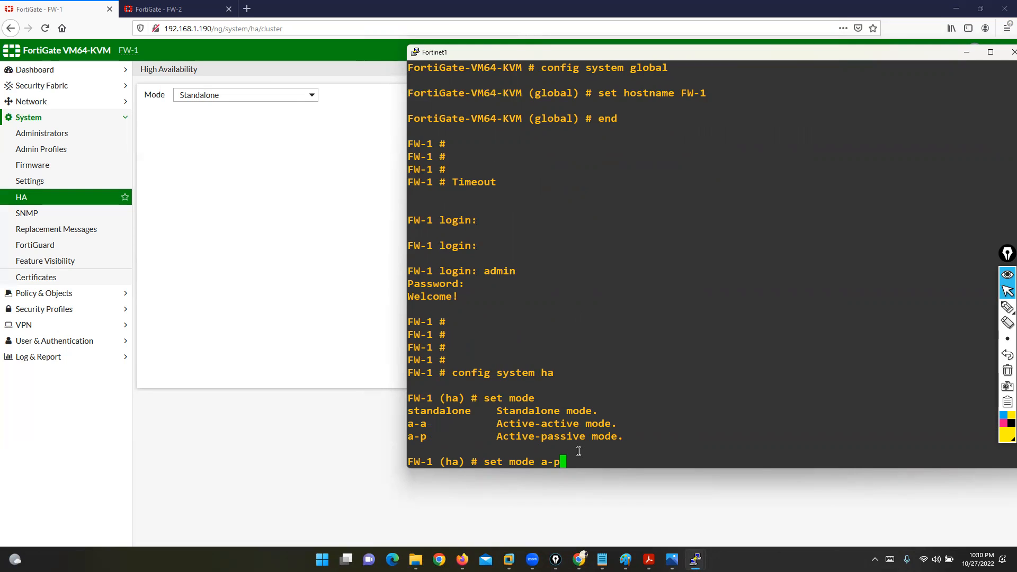
pyautogui.press('Return')
pyautogui.write('t g')
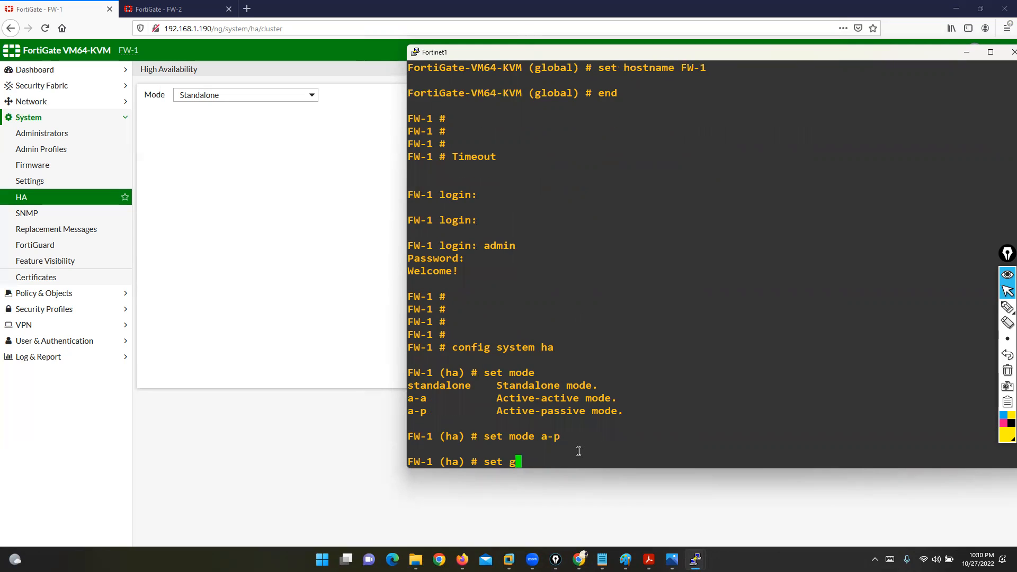
pyautogui.write('roup-n')
pyautogui.press('Tab')
pyautogui.write('GR1')
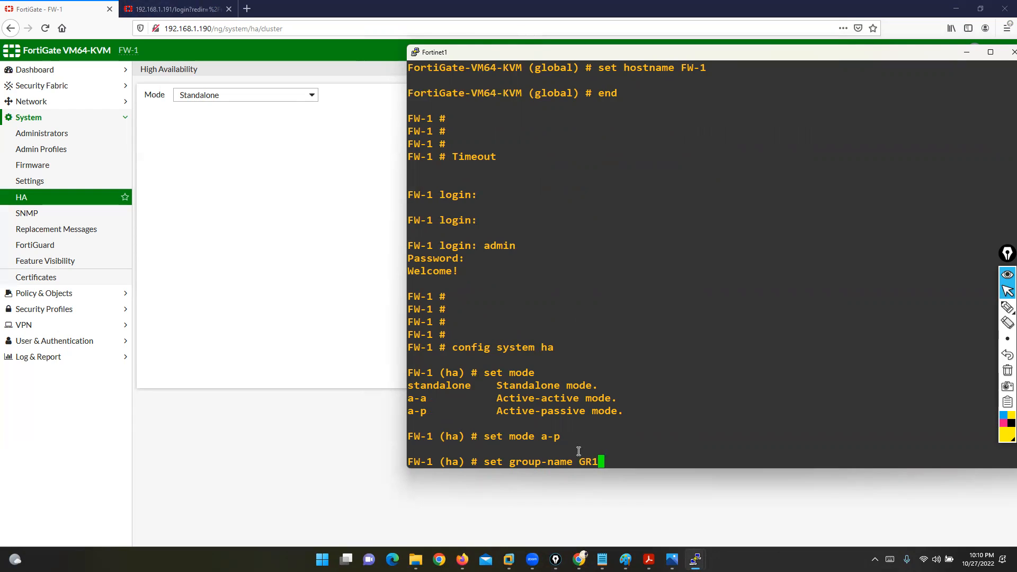
pyautogui.press('Return')
# Step: Set FW-1's HA priority 155, enable override, and set the cluster password
pyautogui.write('set')
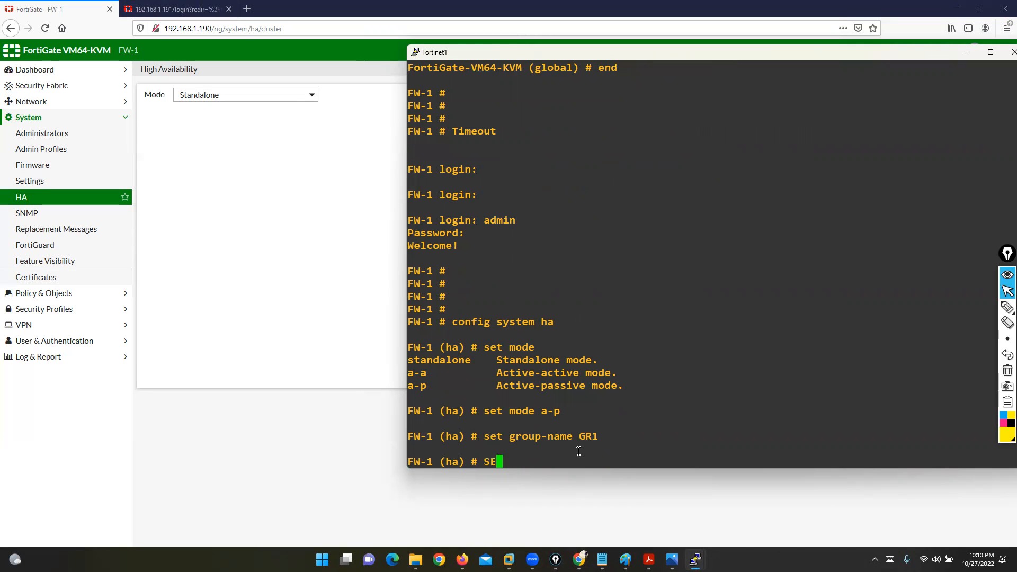
pyautogui.press('BackSpace')
pyautogui.press('BackSpace')
pyautogui.write('et')
pyautogui.press('BackSpace')
pyautogui.press('BackSpace')
pyautogui.press('BackSpace')
pyautogui.press('BackSpace')
pyautogui.write('set priority 155')
pyautogui.press('Return')
pyautogui.write('set override enable')
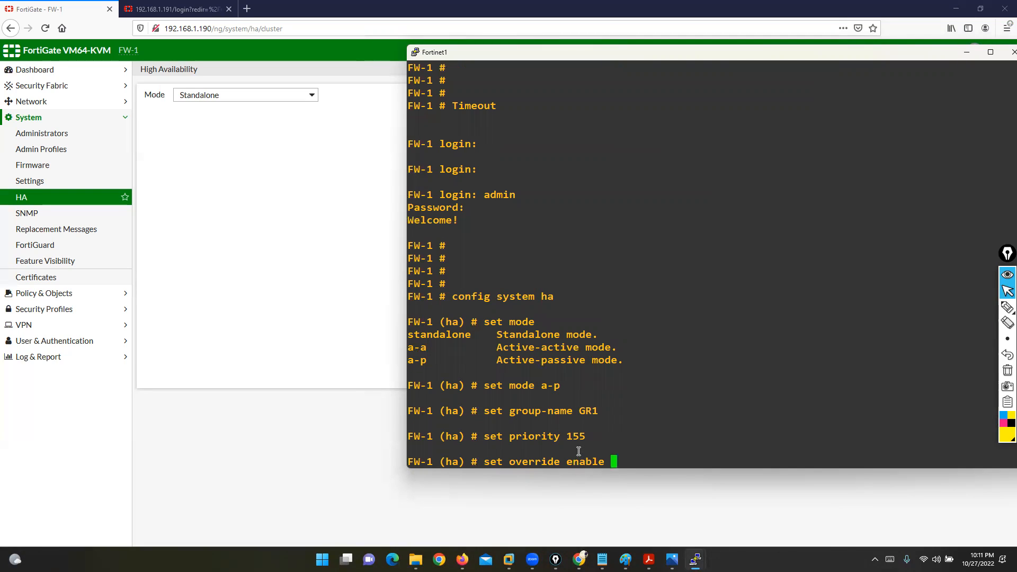
pyautogui.press('Return')
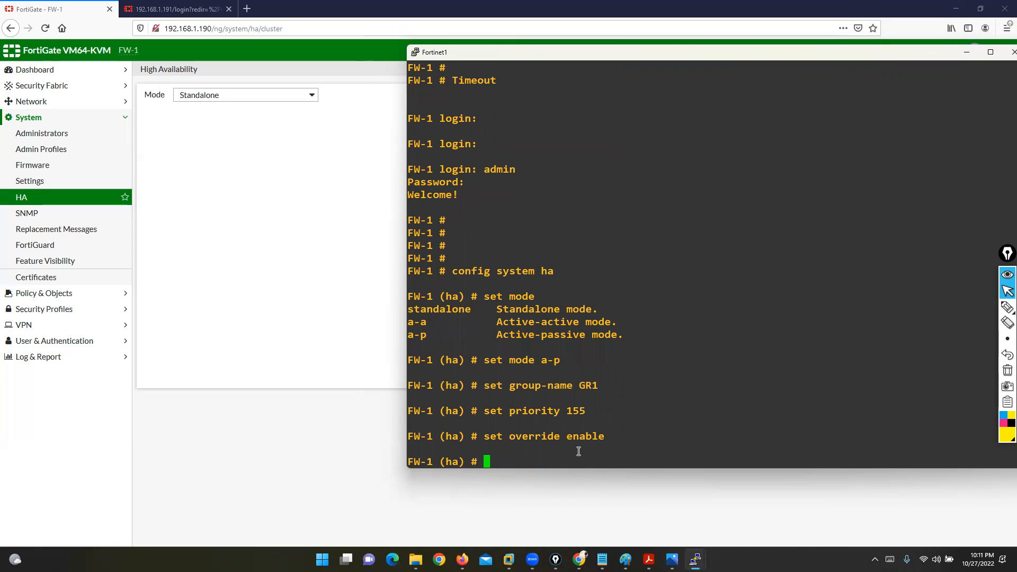
pyautogui.write('set password ccie')
pyautogui.press('Return')
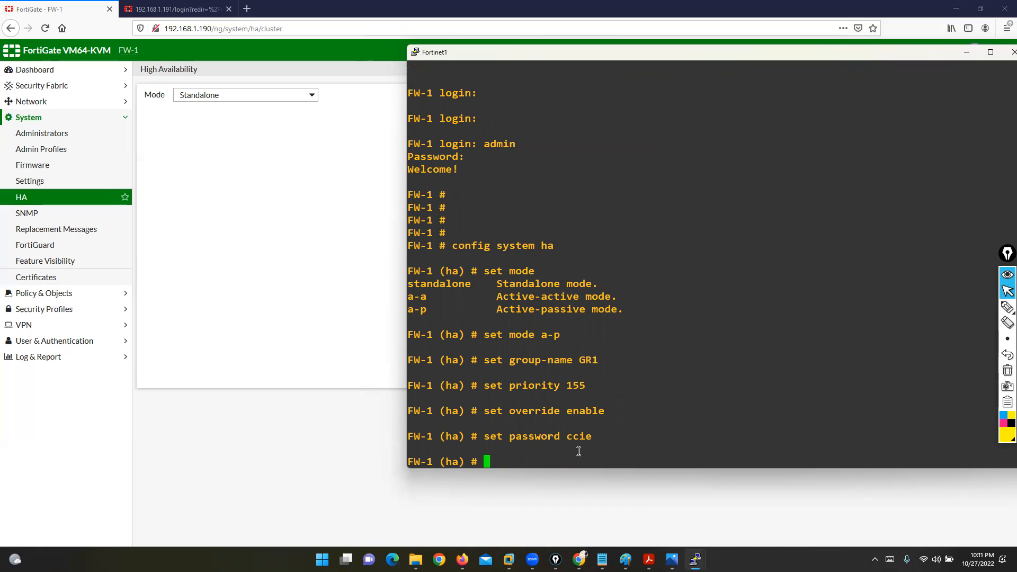
# Step: Set hbdev port4 120 port5 80 and end to commit FW-1's HA configuration
pyautogui.write('set hbdev')
pyautogui.write('port4')
pyautogui.click(579, 560)
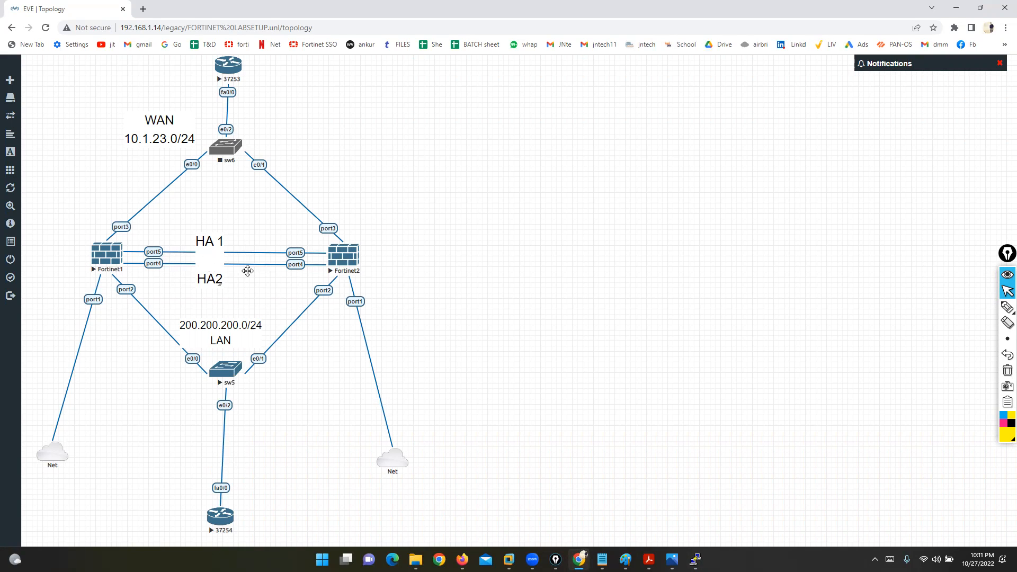
pyautogui.click(955, 6)
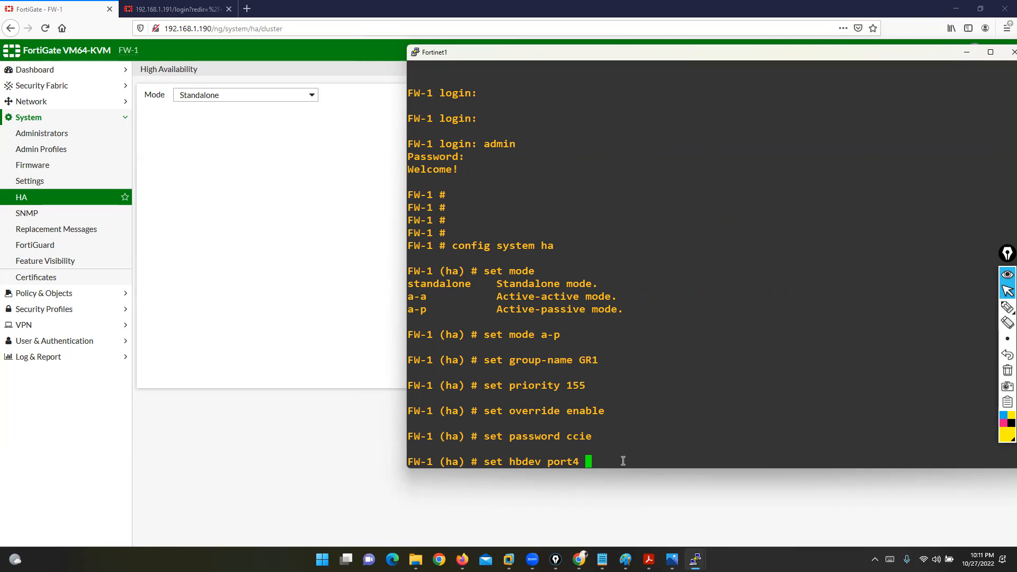
pyautogui.write('120 port5 80')
pyautogui.press('Return')
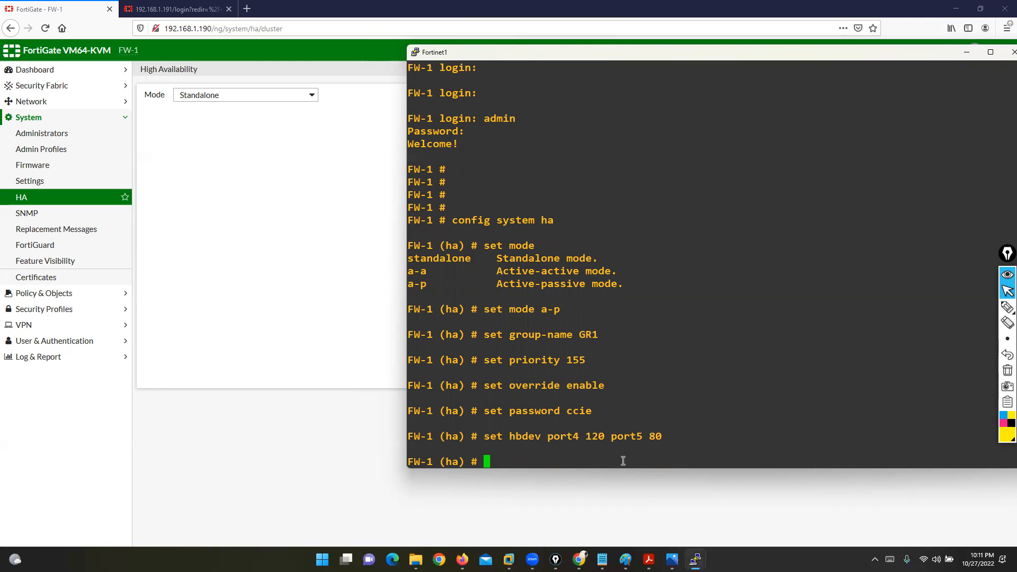
pyautogui.write('end')
pyautogui.press('Return')
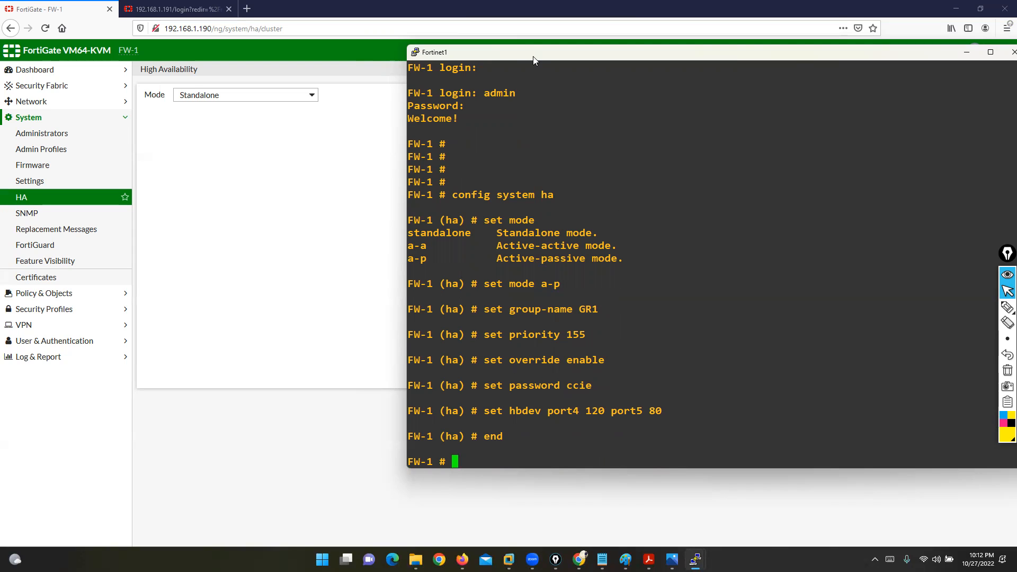
pyautogui.moveTo(531, 57); pyautogui.dragTo(214, 53)
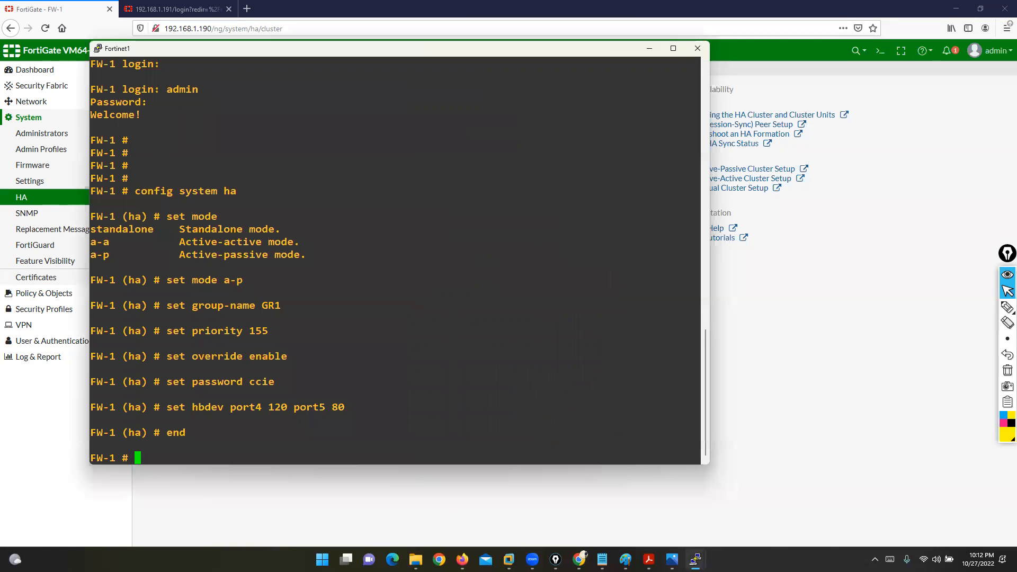
# Step: Log into FW-2 as admin and set its HA mode to a-p with group name GR1
pyautogui.moveTo(696, 559)
pyautogui.click(740, 497)
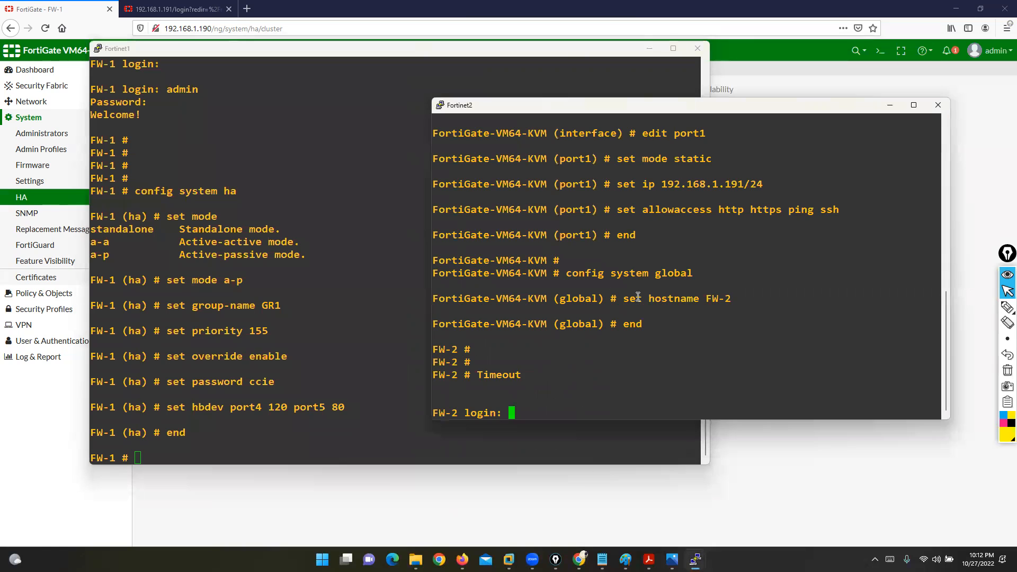
pyautogui.write('admin')
pyautogui.press('Return')
pyautogui.press('Return')
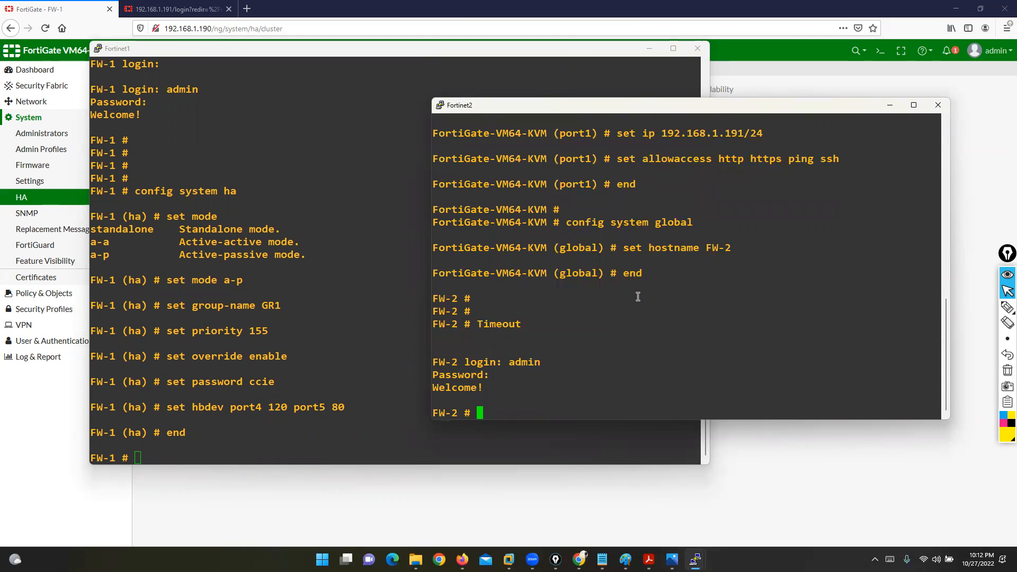
pyautogui.write('config system ha')
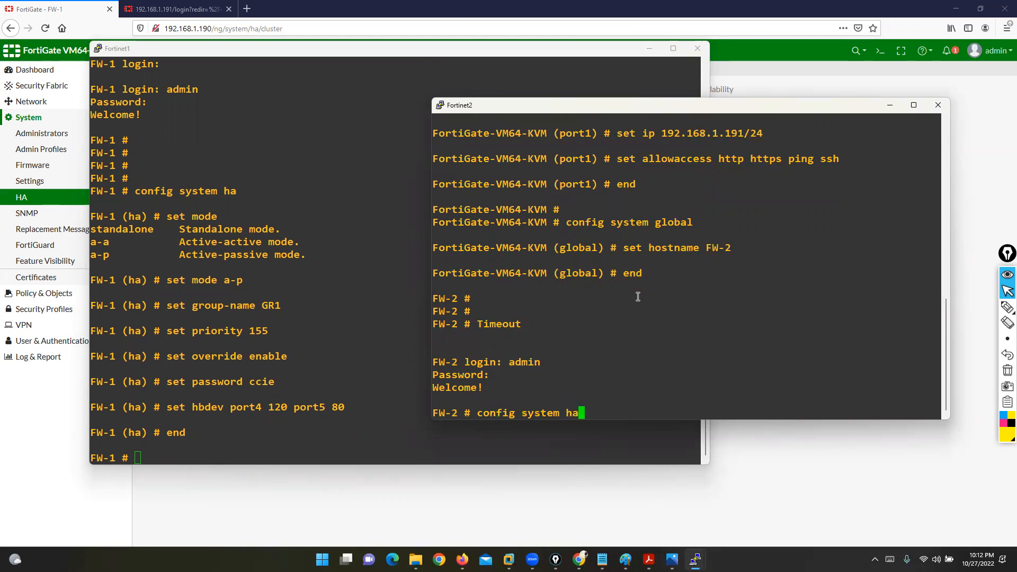
pyautogui.press('Return')
pyautogui.write('set mode ')
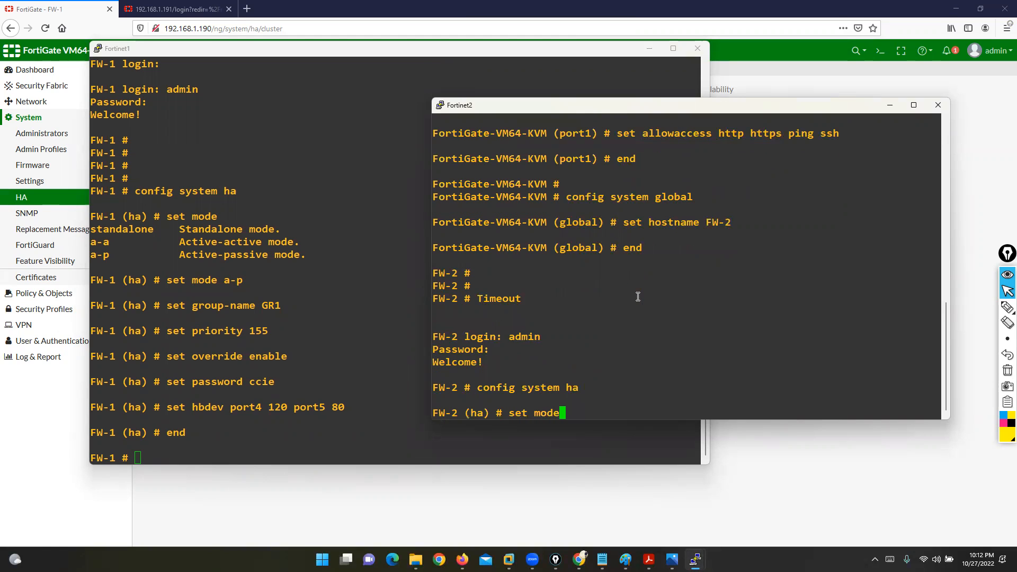
pyautogui.write('a-p')
pyautogui.press('Return')
pyautogui.write('set group-name GR1')
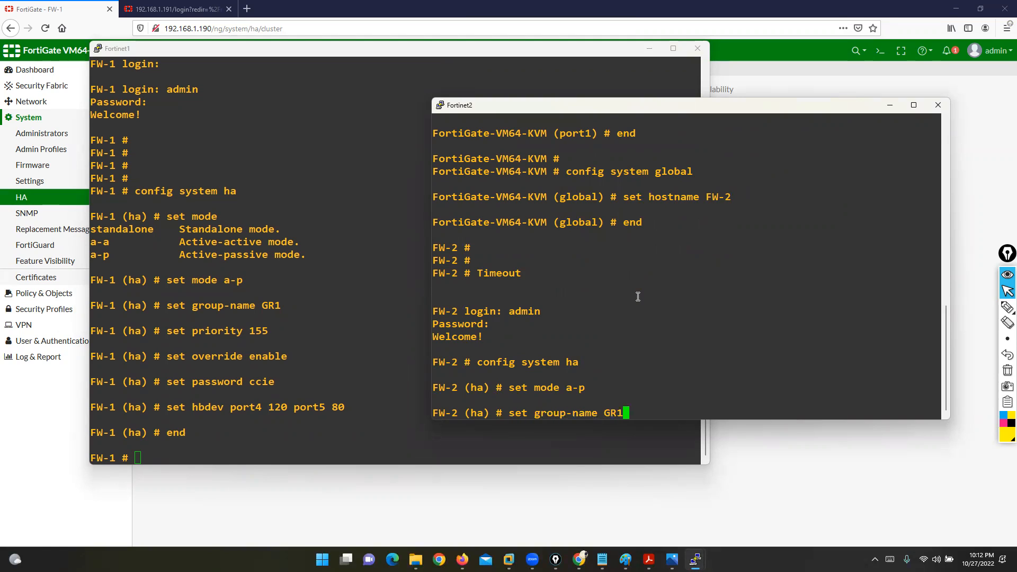
pyautogui.press('Return')
# Step: Set FW-2's HA priority 135, override enable, the cluster password, and hbdev port4 120 port5 80
pyautogui.write('set ')
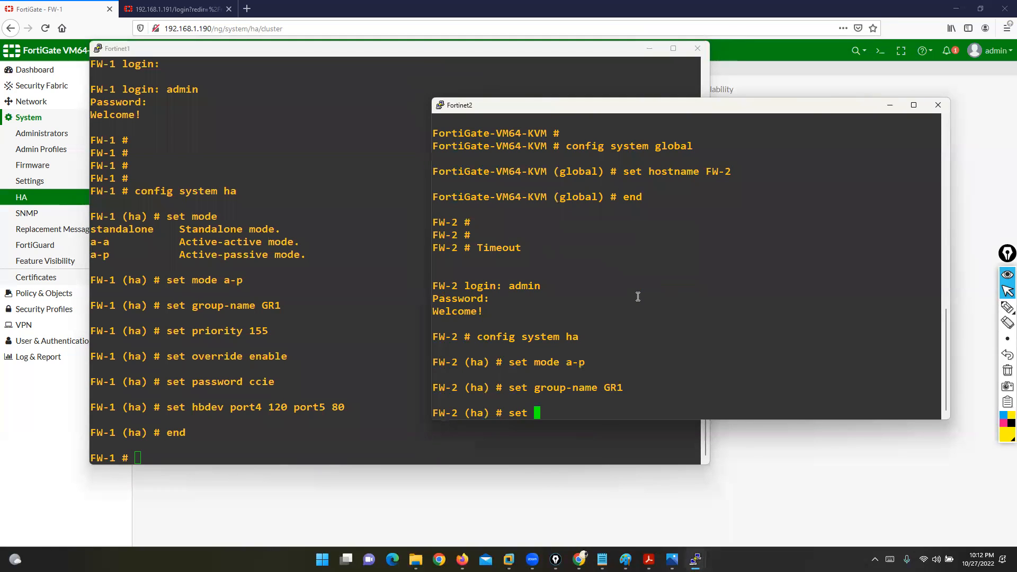
pyautogui.write('priority ')
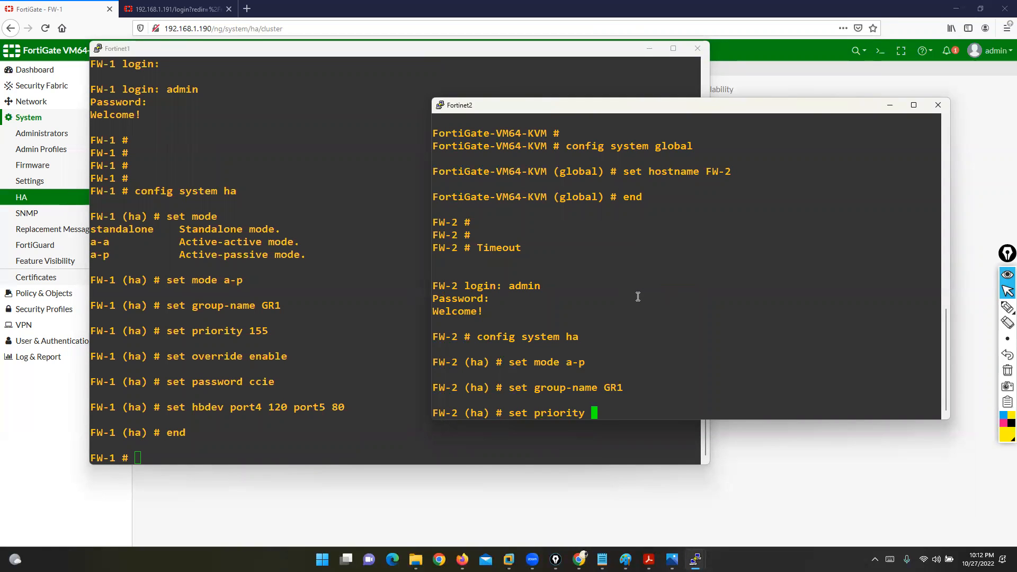
pyautogui.write('135')
pyautogui.press('Return')
pyautogui.write('set override enable')
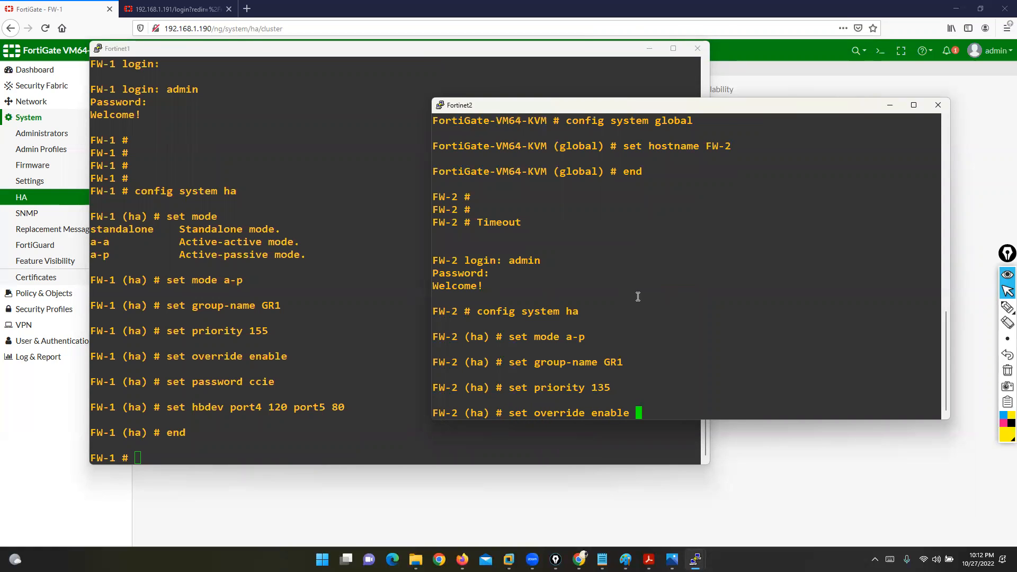
pyautogui.press('Return')
pyautogui.write('set password ccie')
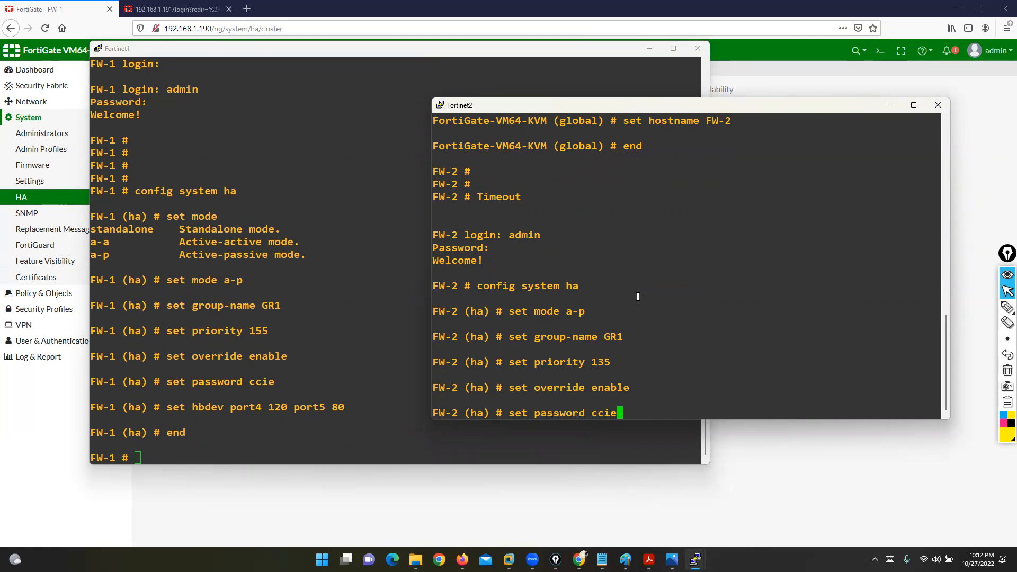
pyautogui.press('Return')
pyautogui.write('se')
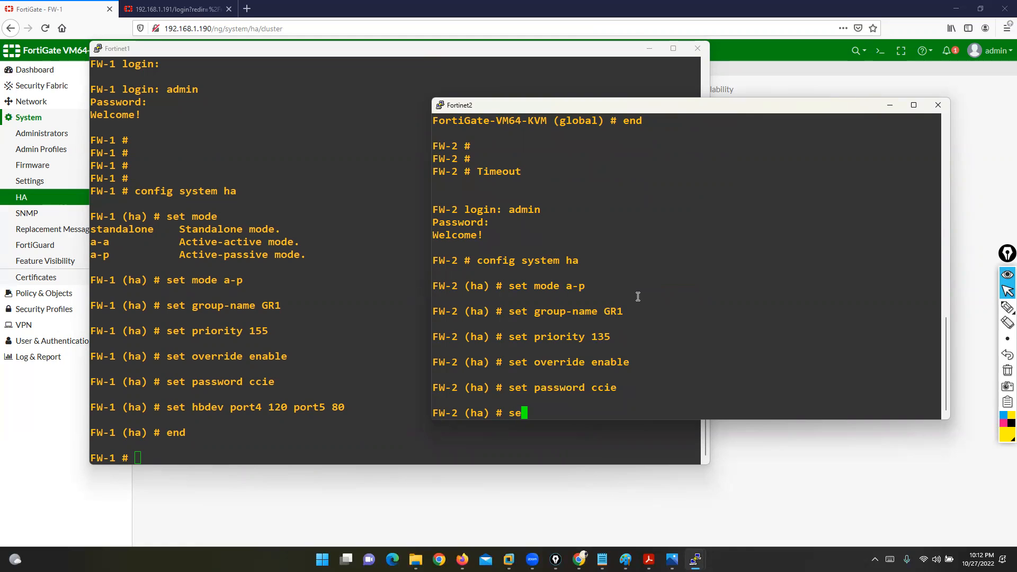
pyautogui.write('t hbdev port4')
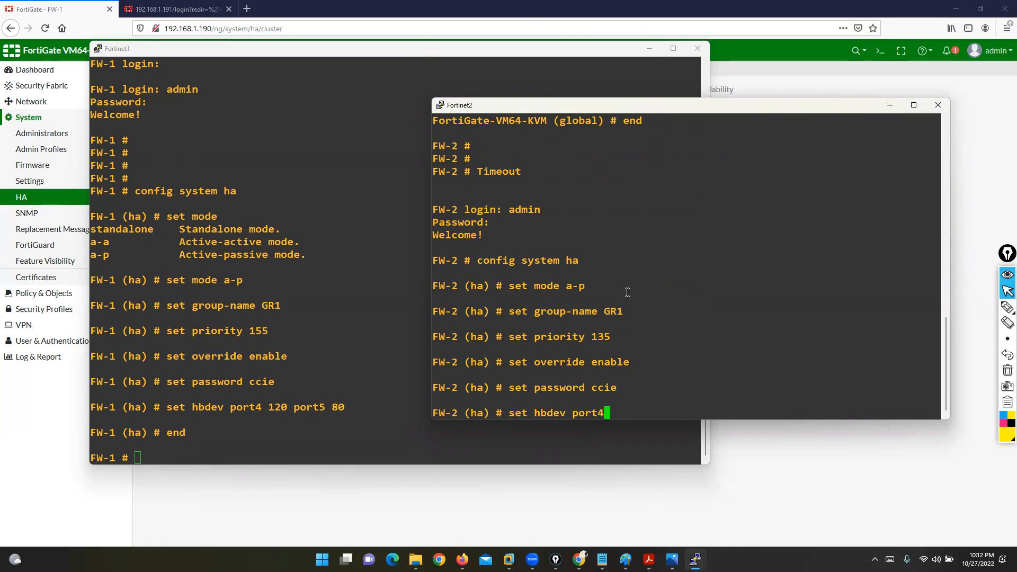
pyautogui.click(364, 20)
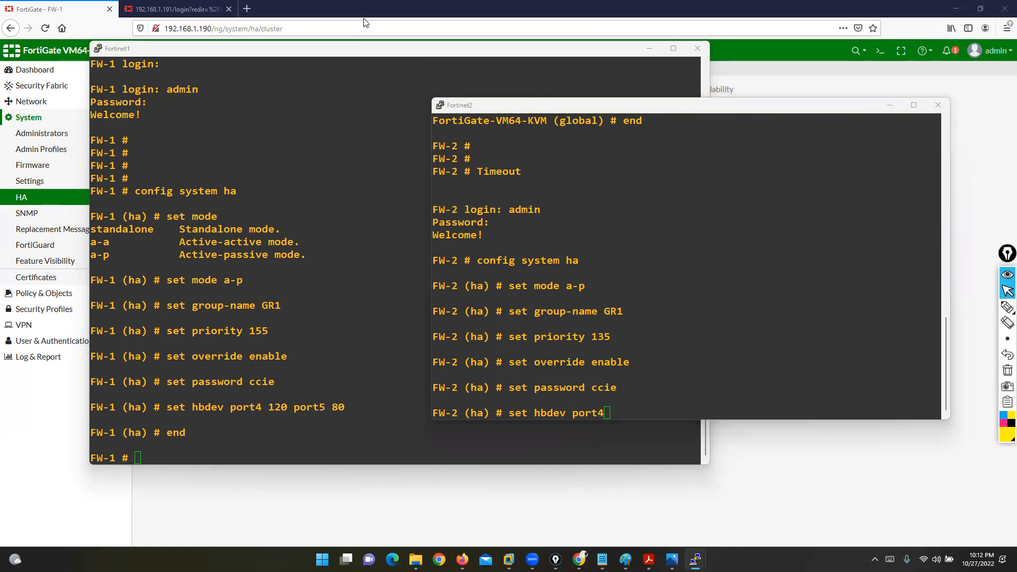
pyautogui.click(701, 403)
pyautogui.write('120')
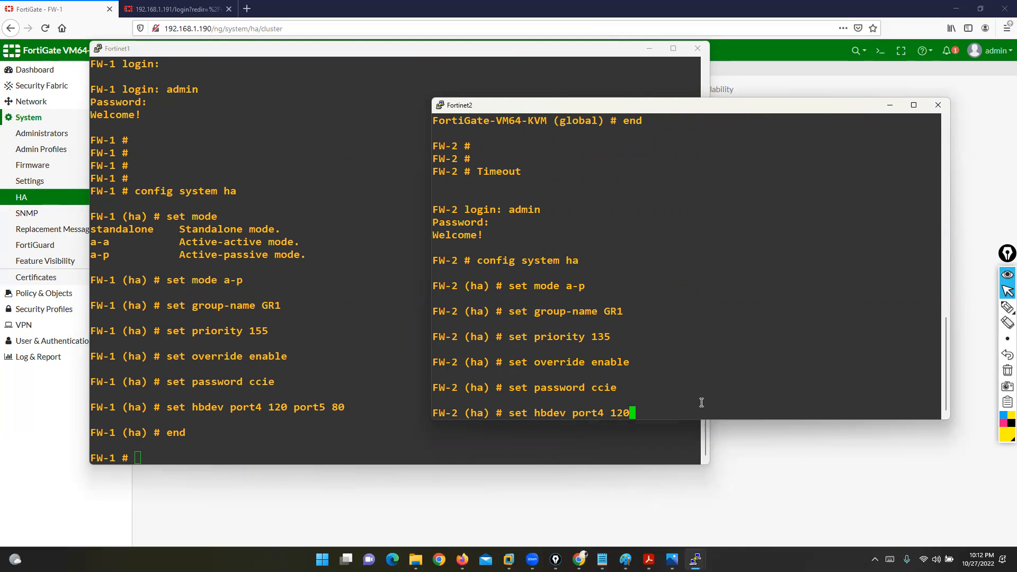
pyautogui.write(' port5 80')
pyautogui.press('Return')
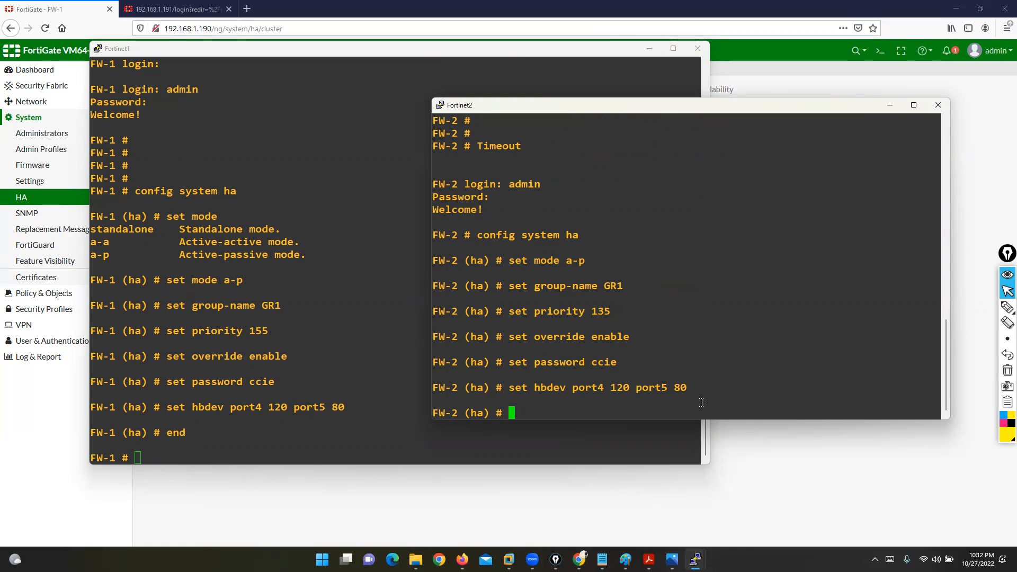
# Step: Enable session pickup on FW-2 and save its HA settings
pyautogui.write('set ses')
pyautogui.press('Tab')
pyautogui.press('Tab')
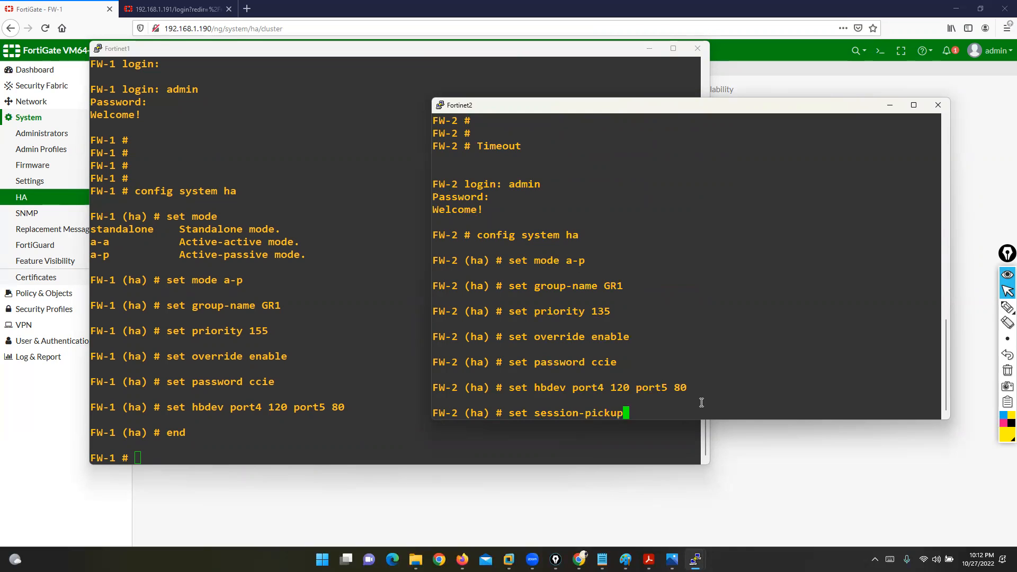
pyautogui.write('ena')
pyautogui.press('Tab')
pyautogui.press('Return')
pyautogui.write('end')
pyautogui.press('Return')
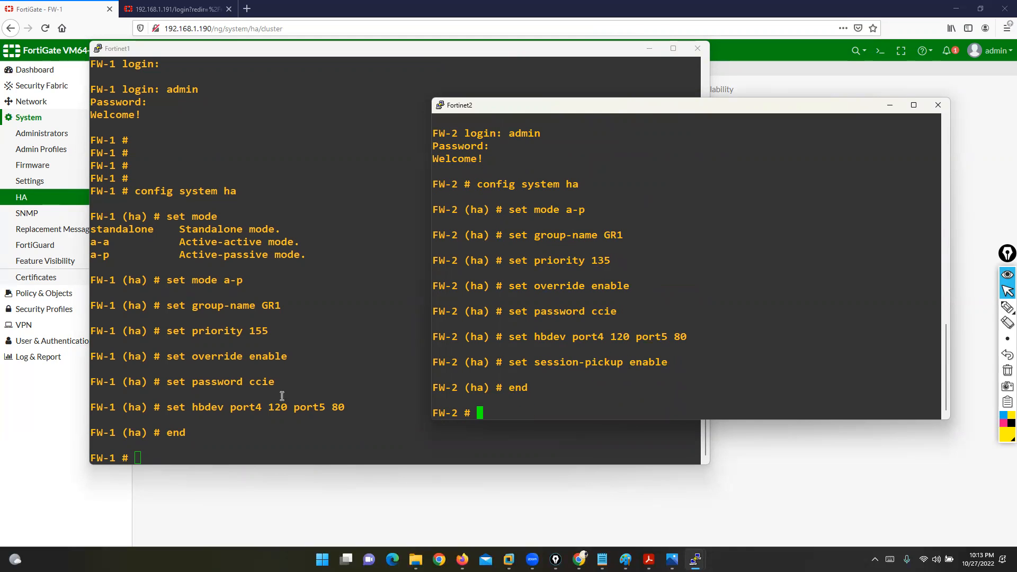
# Step: Enable session pickup in FW-1's HA configuration and save it
pyautogui.click(243, 397)
pyautogui.press('Up')
pyautogui.press('Up')
pyautogui.press('Up')
pyautogui.press('Up')
pyautogui.press('Up')
pyautogui.press('Up')
pyautogui.press('Up')
pyautogui.press('Up')
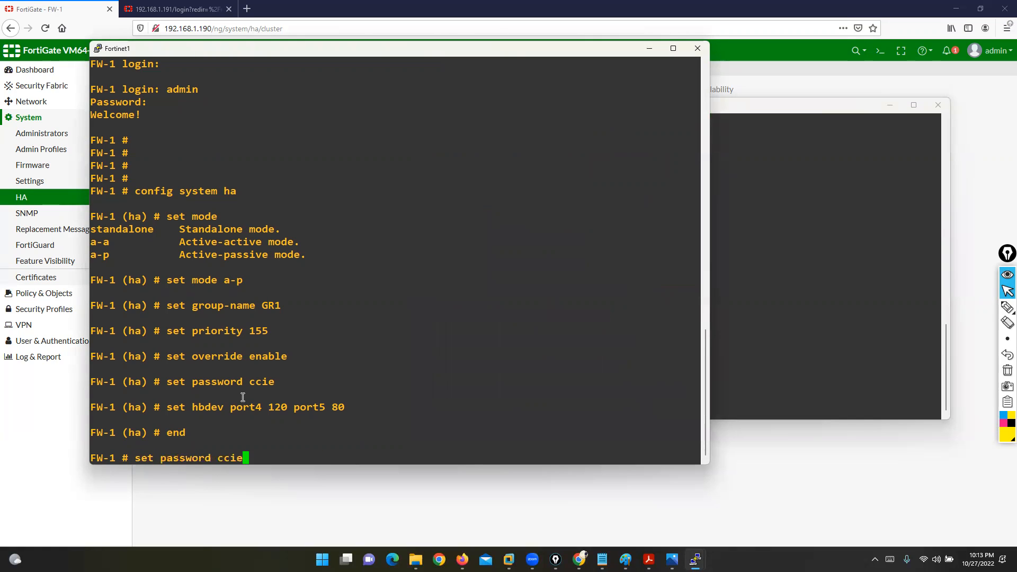
pyautogui.press('Return')
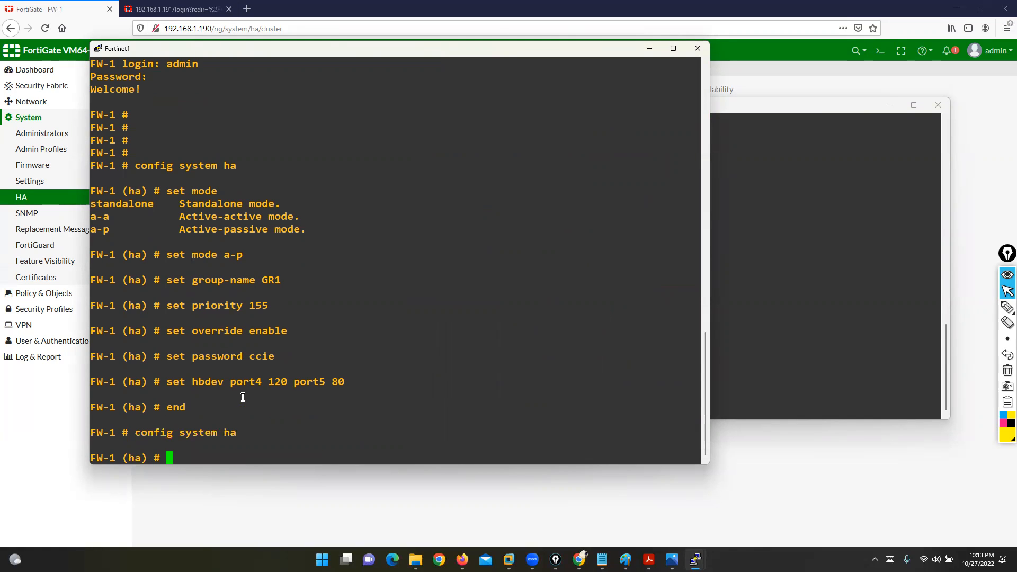
pyautogui.write('set session-pickup enable')
pyautogui.press('Return')
pyautogui.write('end')
pyautogui.press('Return')
pyautogui.press('Return')
pyautogui.press('Return')
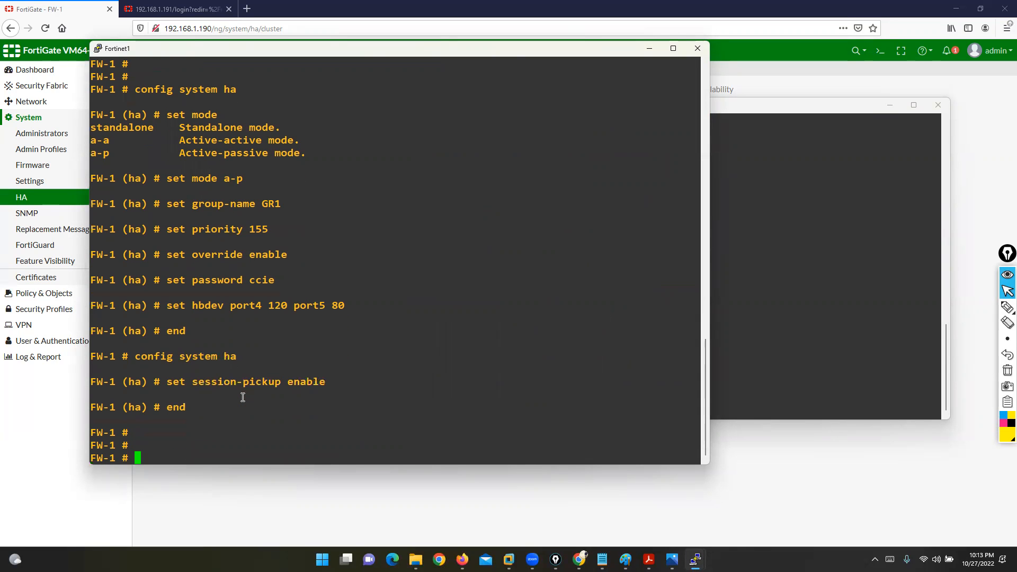
pyautogui.click(745, 350)
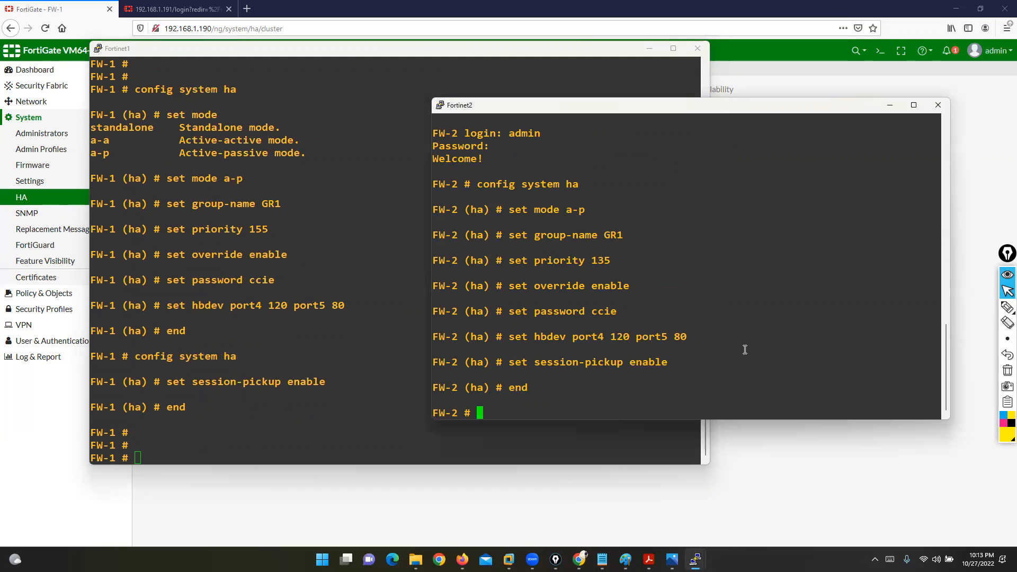
pyautogui.click(789, 485)
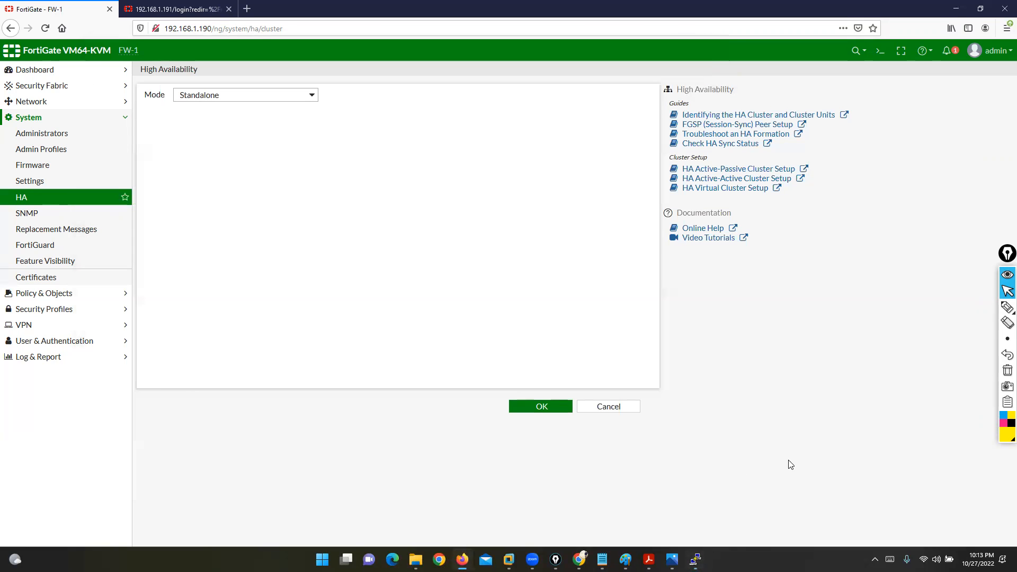
# Step: Cancel FW-1's HA edit, reload System Settings, and log in on the 192.168.1.191 tab
pyautogui.click(603, 409)
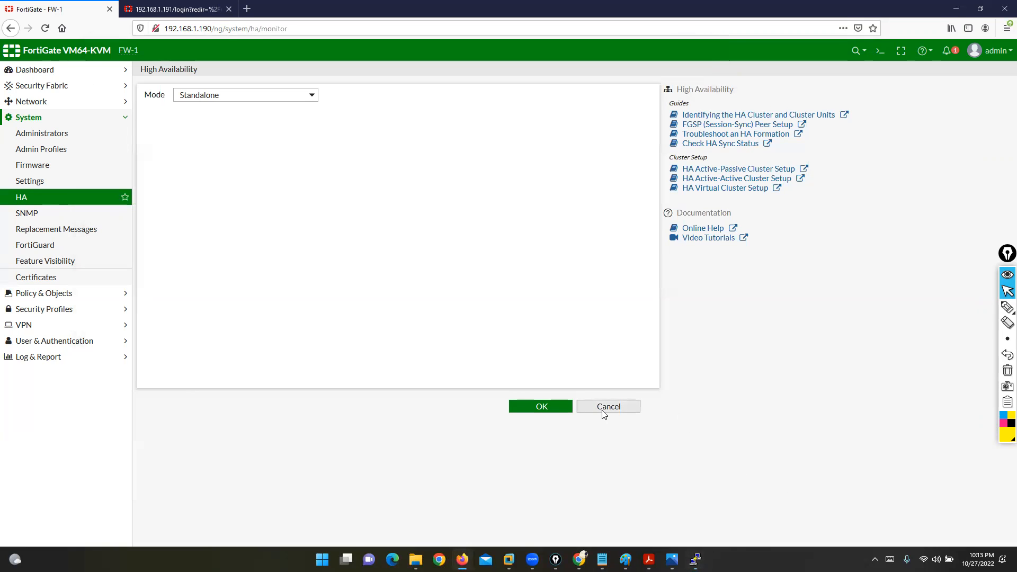
pyautogui.click(37, 180)
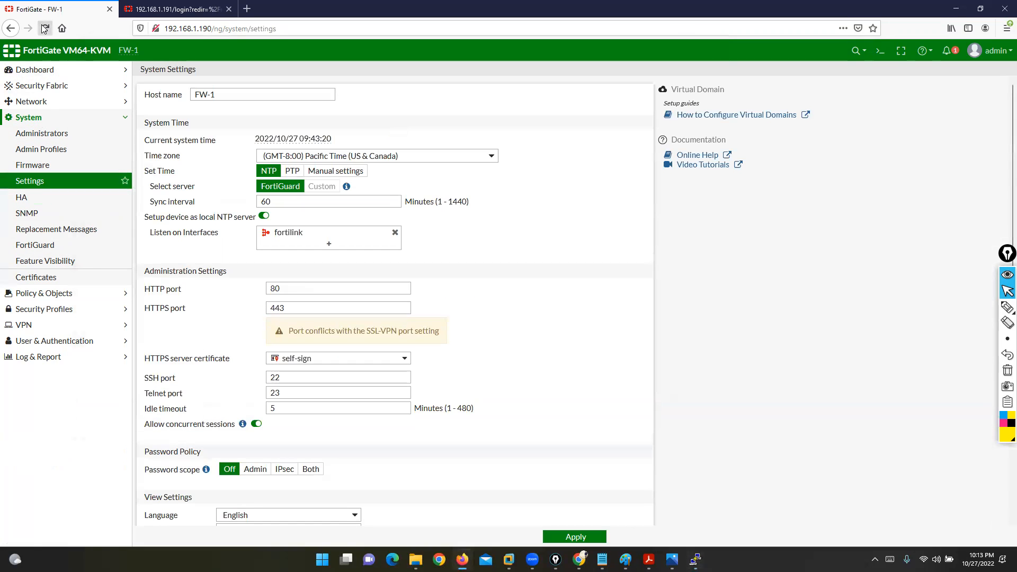
pyautogui.click(45, 28)
pyautogui.click(166, 8)
pyautogui.click(487, 347)
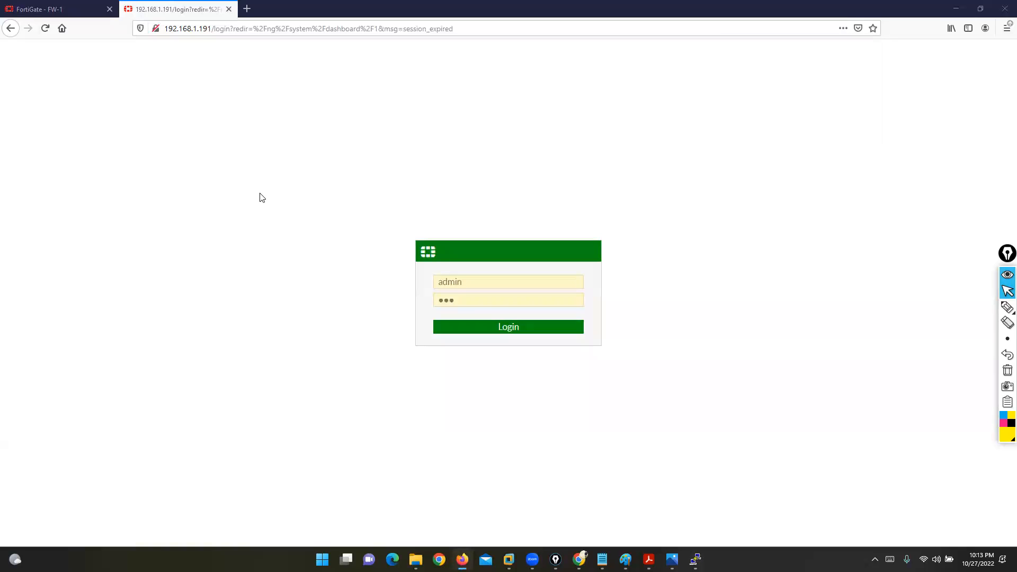
# Step: Circle Fortinet1 in yellow on the EVE-NG topology, erase it, and return to the login page
pyautogui.click(579, 558)
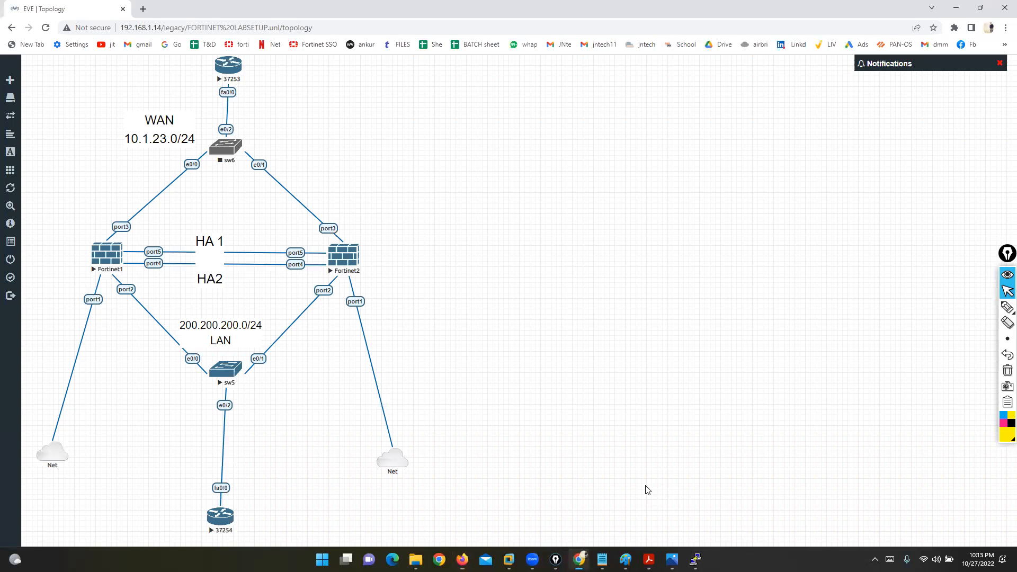
pyautogui.click(974, 310)
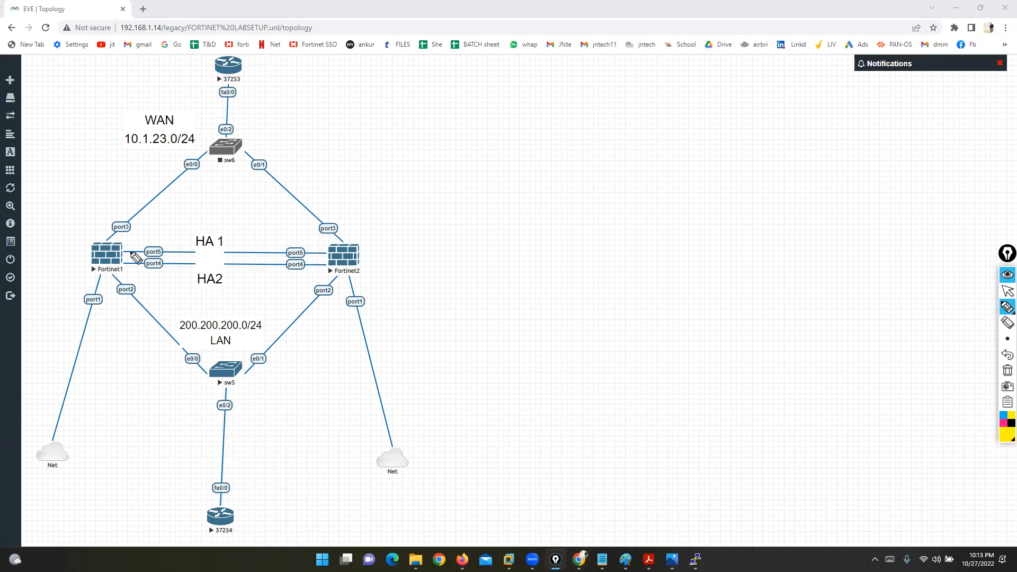
pyautogui.moveTo(127, 215)
pyautogui.mouseDown()
pyautogui.moveTo(58, 231)
pyautogui.moveTo(76, 299)
pyautogui.moveTo(155, 211)
pyautogui.moveTo(112, 201)
pyautogui.mouseUp()
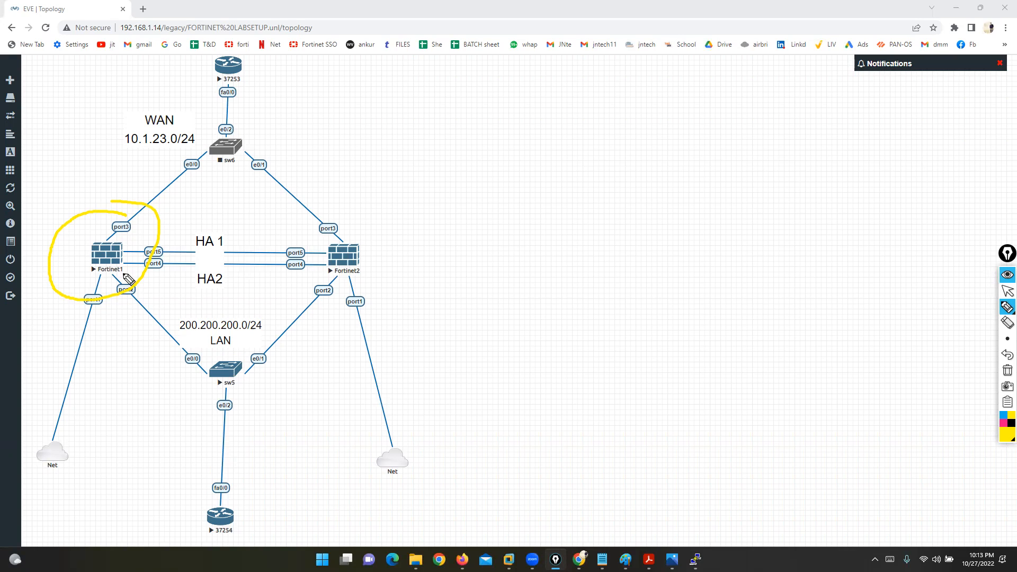
pyautogui.click(1007, 370)
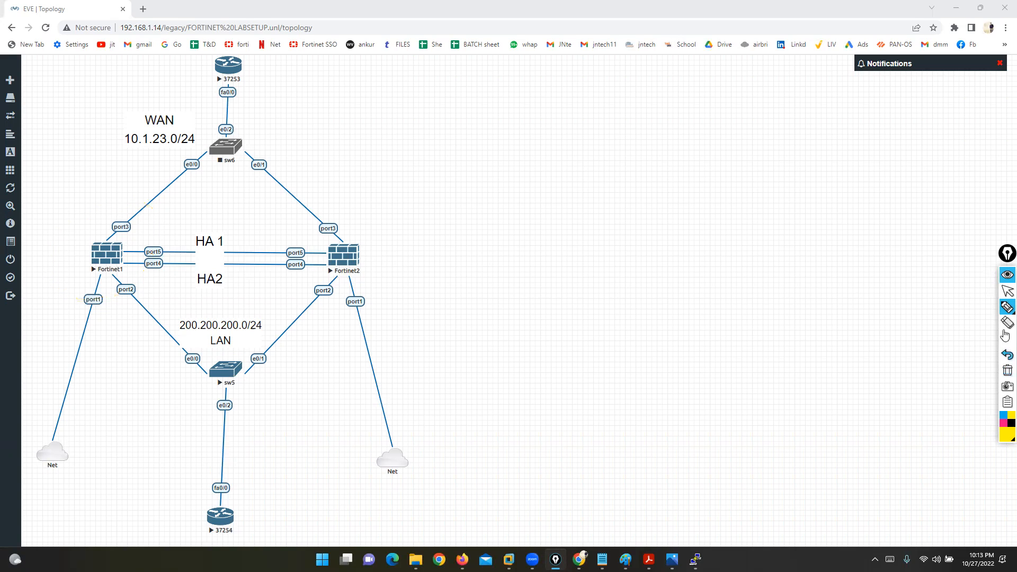
pyautogui.click(1007, 291)
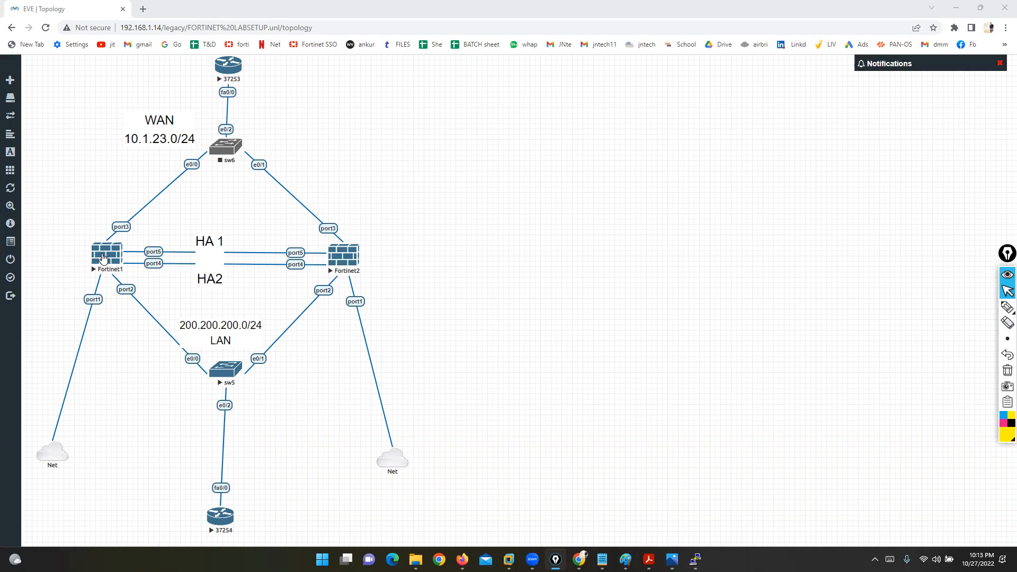
pyautogui.click(462, 559)
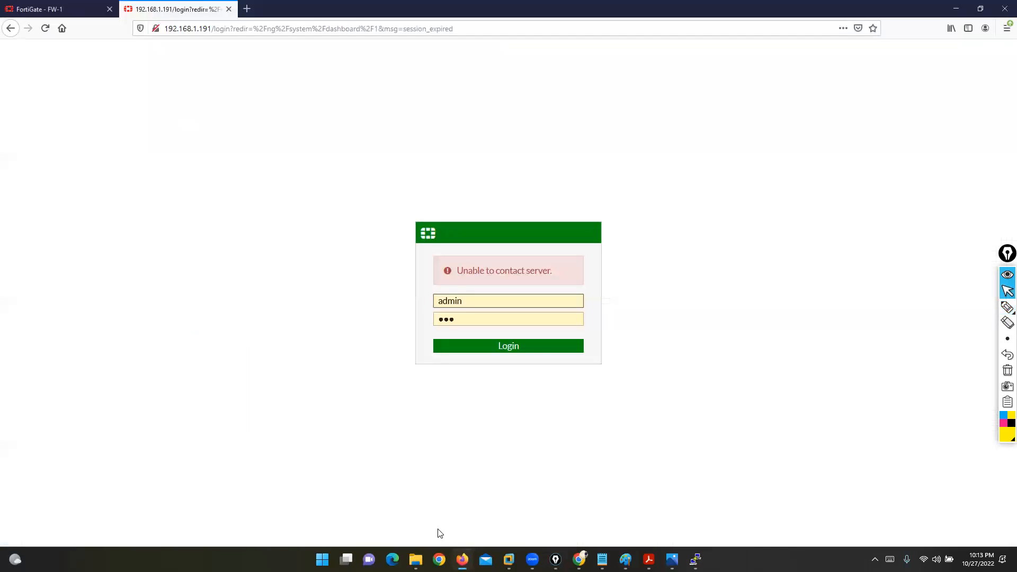
# Step: On FW-1's Status dashboard, highlight the HA widget's Active-Passive mode and FW-2 as secondary
pyautogui.click(46, 7)
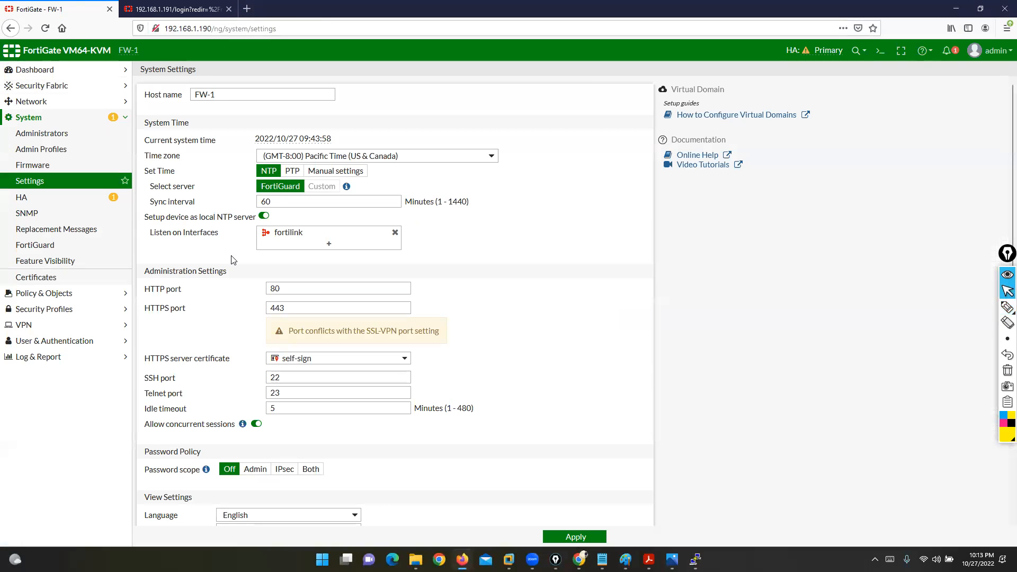
pyautogui.click(41, 204)
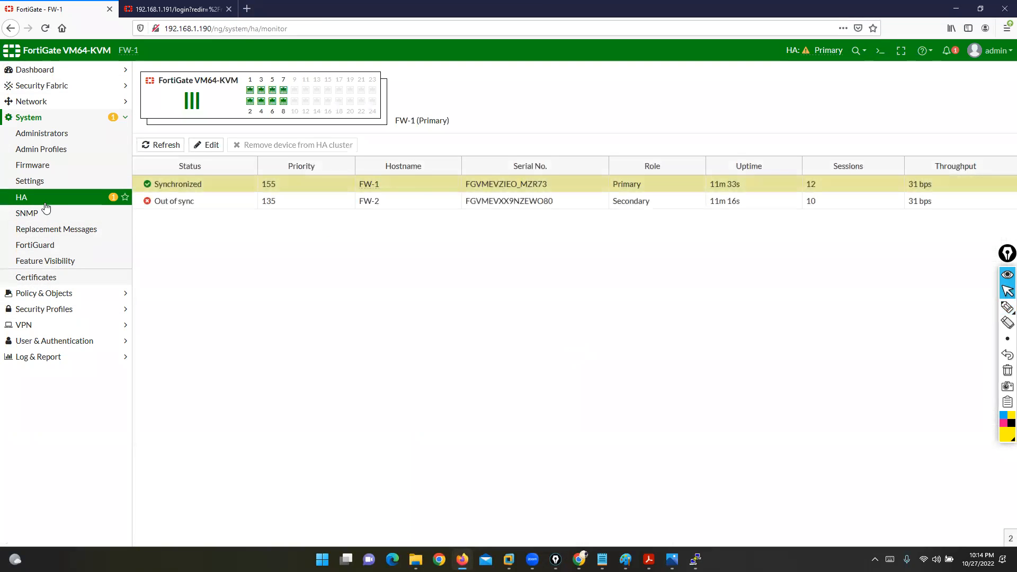
pyautogui.click(34, 72)
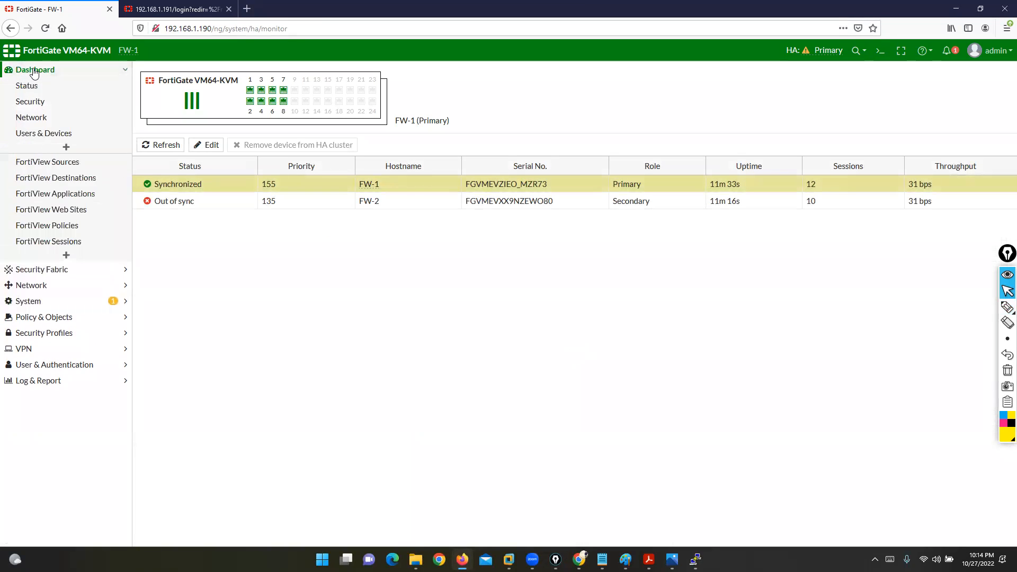
pyautogui.click(30, 91)
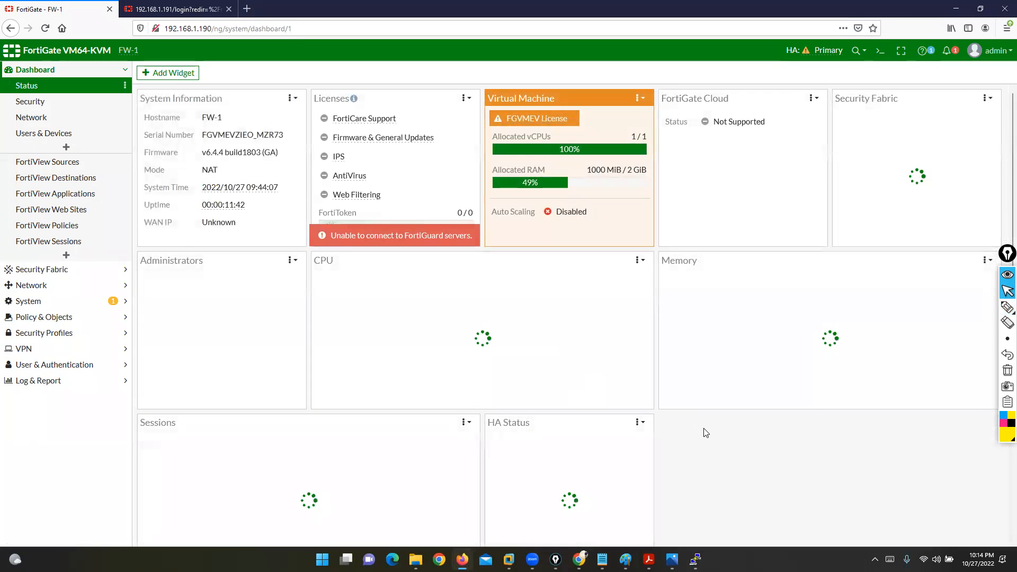
pyautogui.scroll(-2, 703, 432)
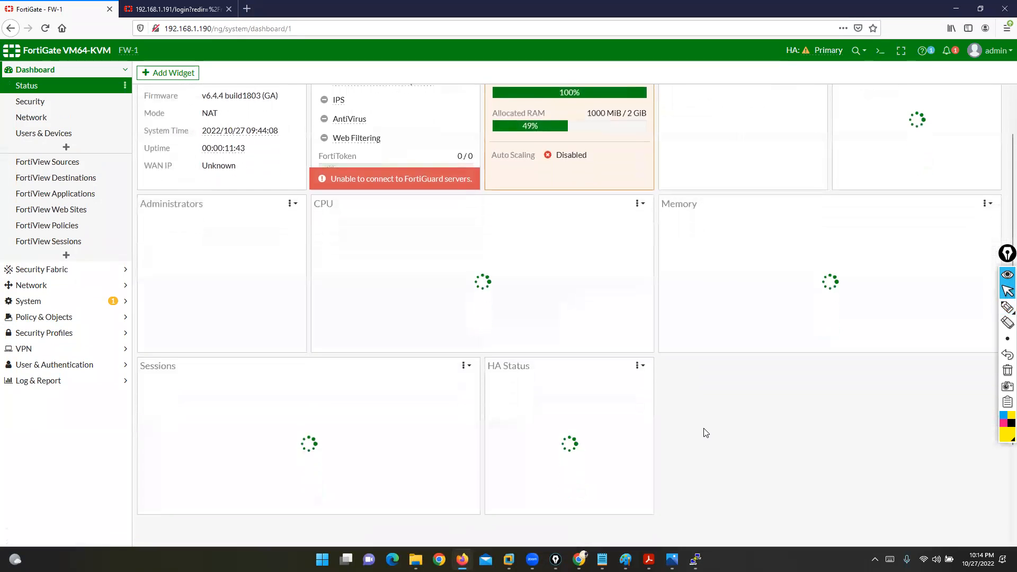
pyautogui.click(1005, 310)
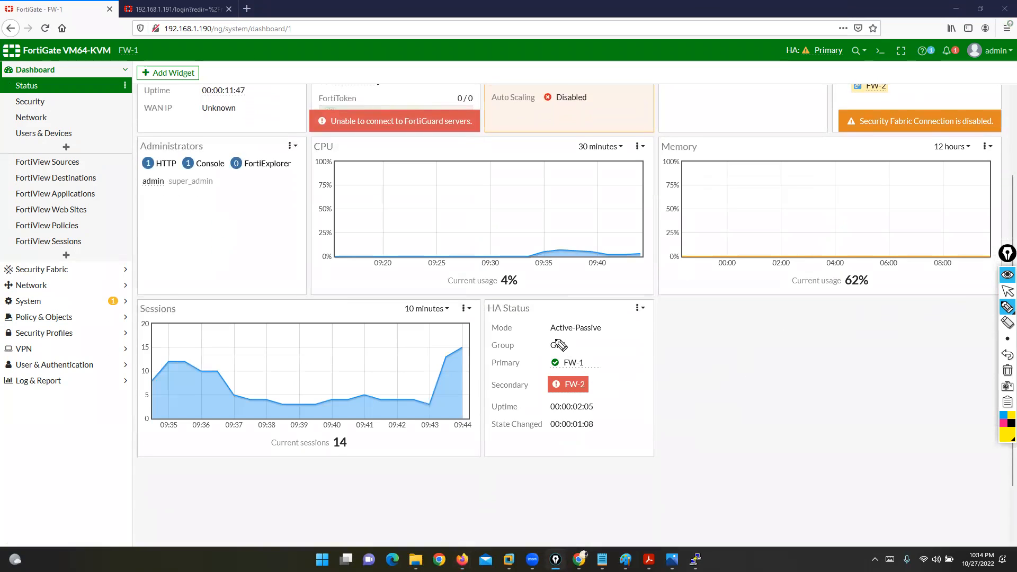
pyautogui.moveTo(544, 318); pyautogui.dragTo(535, 337)
pyautogui.moveTo(600, 317)
pyautogui.mouseDown()
pyautogui.moveTo(615, 334)
pyautogui.moveTo(544, 344)
pyautogui.moveTo(597, 366)
pyautogui.moveTo(534, 358)
pyautogui.mouseUp()
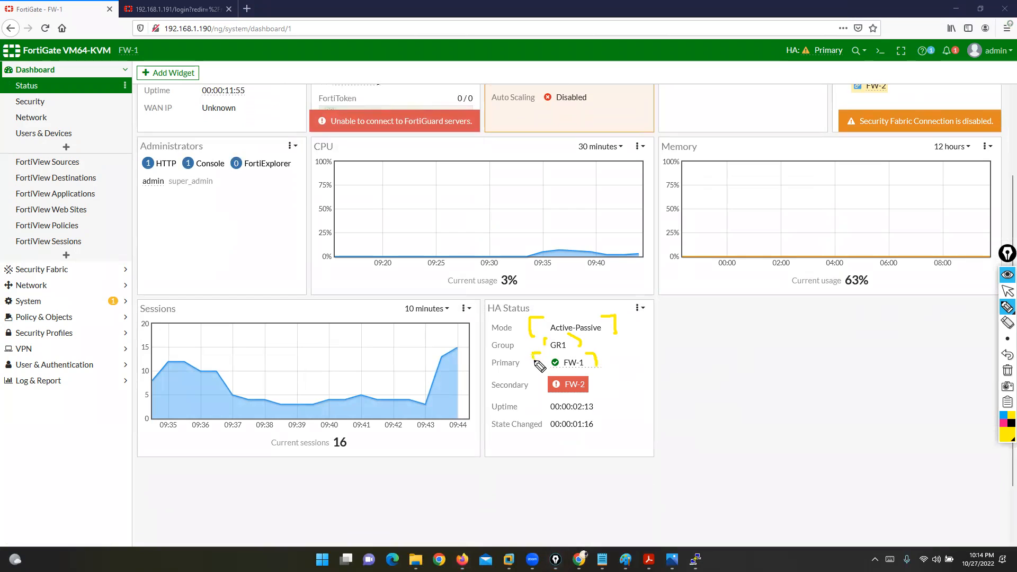
pyautogui.moveTo(588, 374)
pyautogui.mouseDown()
pyautogui.moveTo(600, 383)
pyautogui.moveTo(593, 391)
pyautogui.moveTo(540, 395)
pyautogui.mouseUp()
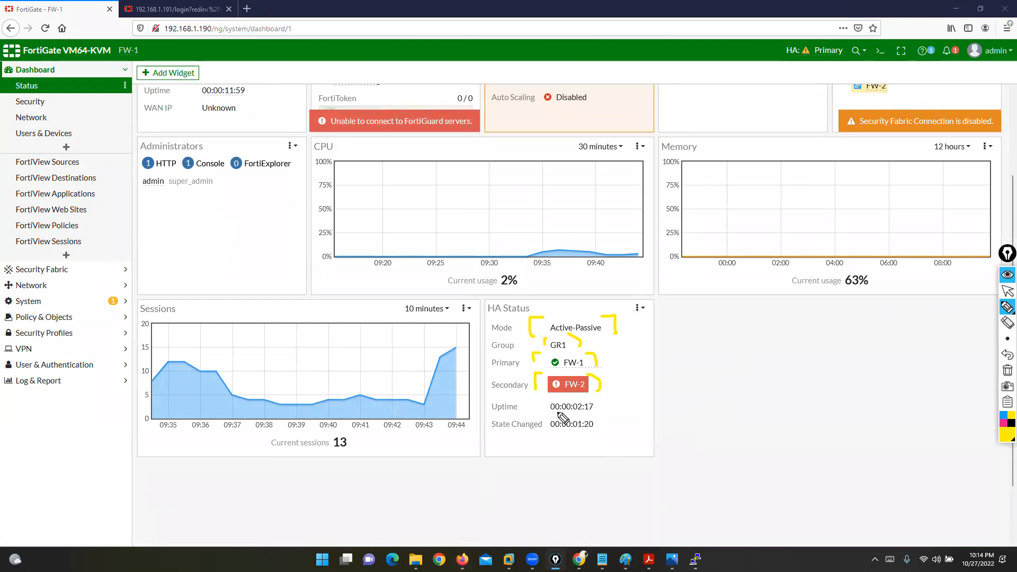
pyautogui.click(1007, 372)
pyautogui.click(1007, 291)
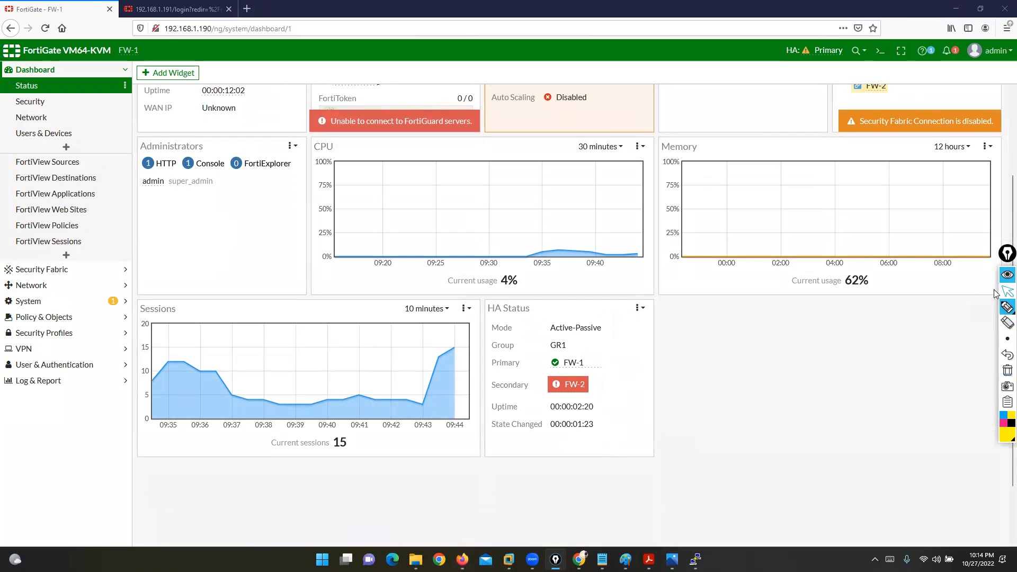
# Step: On System > HA, mark FW-1 as Primary at priority 155 and FW-2 as Secondary at 135
pyautogui.click(29, 301)
pyautogui.click(33, 201)
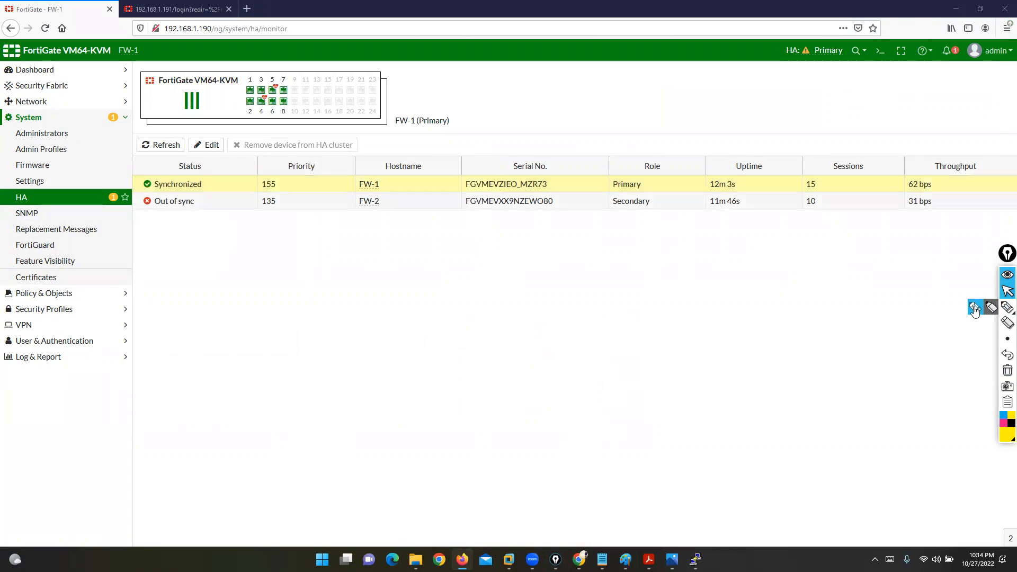
pyautogui.click(1007, 306)
pyautogui.moveTo(375, 169)
pyautogui.mouseDown()
pyautogui.moveTo(390, 186)
pyautogui.moveTo(371, 197)
pyautogui.moveTo(378, 168)
pyautogui.moveTo(356, 200)
pyautogui.moveTo(380, 194)
pyautogui.mouseUp()
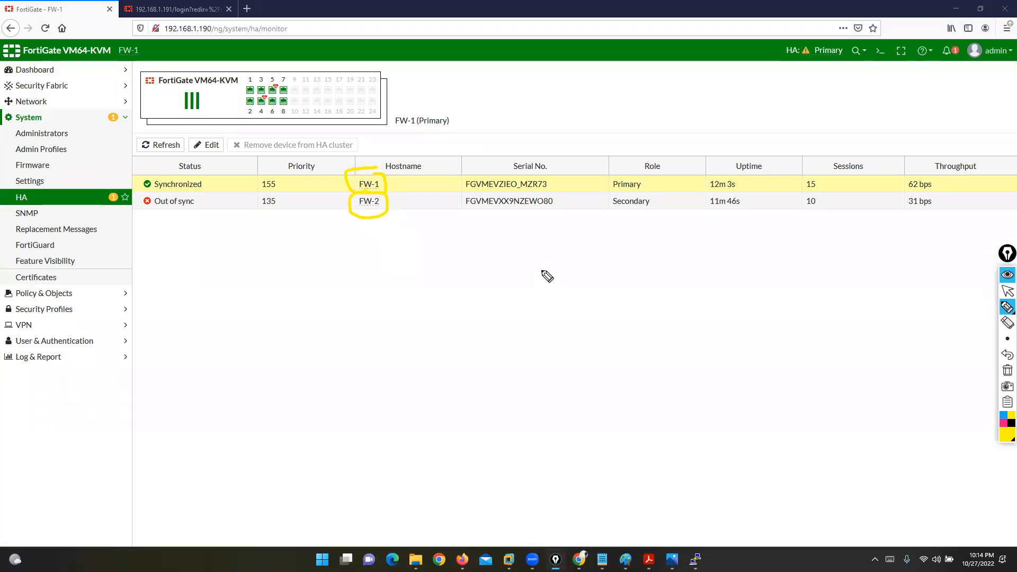
pyautogui.moveTo(478, 168); pyautogui.dragTo(497, 159)
pyautogui.moveTo(475, 217)
pyautogui.mouseDown()
pyautogui.moveTo(490, 213)
pyautogui.moveTo(472, 194)
pyautogui.mouseUp()
pyautogui.click(1007, 370)
pyautogui.moveTo(388, 187)
pyautogui.mouseDown()
pyautogui.moveTo(513, 96)
pyautogui.moveTo(627, 165)
pyautogui.moveTo(610, 169)
pyautogui.moveTo(625, 192)
pyautogui.moveTo(651, 165)
pyautogui.moveTo(589, 165)
pyautogui.mouseUp()
pyautogui.moveTo(273, 172)
pyautogui.mouseDown()
pyautogui.moveTo(263, 196)
pyautogui.moveTo(277, 171)
pyautogui.mouseUp()
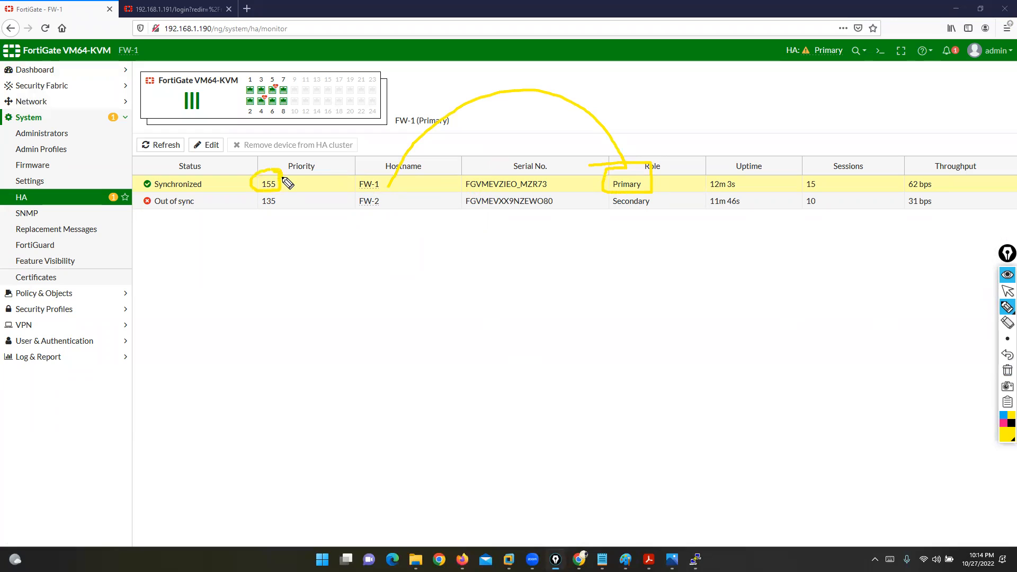
pyautogui.moveTo(371, 207)
pyautogui.mouseDown()
pyautogui.moveTo(561, 290)
pyautogui.moveTo(622, 217)
pyautogui.moveTo(664, 200)
pyautogui.moveTo(600, 217)
pyautogui.mouseUp()
pyautogui.moveTo(362, 231)
pyautogui.mouseDown()
pyautogui.moveTo(272, 234)
pyautogui.moveTo(271, 195)
pyautogui.moveTo(258, 212)
pyautogui.mouseUp()
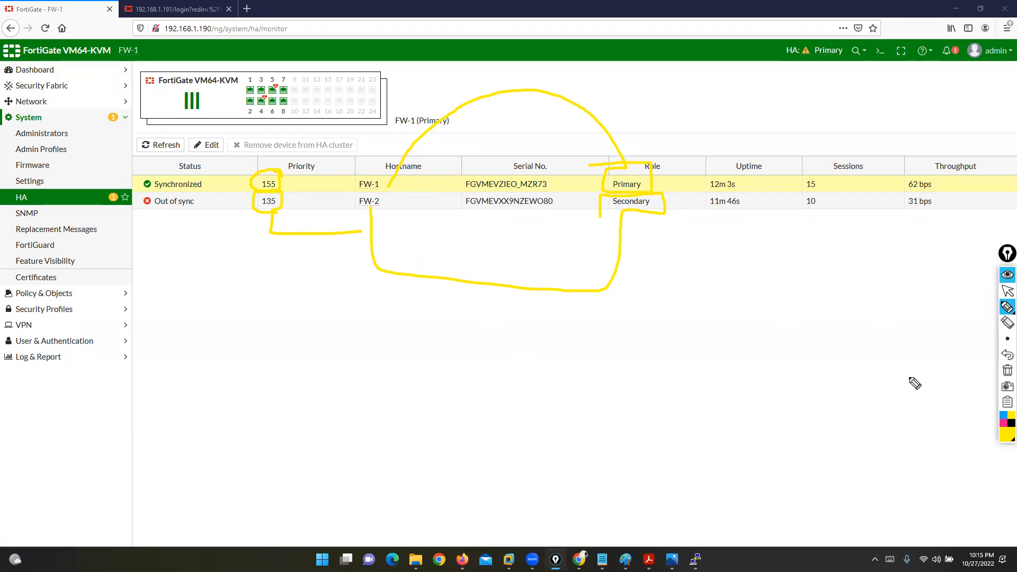
pyautogui.click(1007, 371)
pyautogui.click(1007, 291)
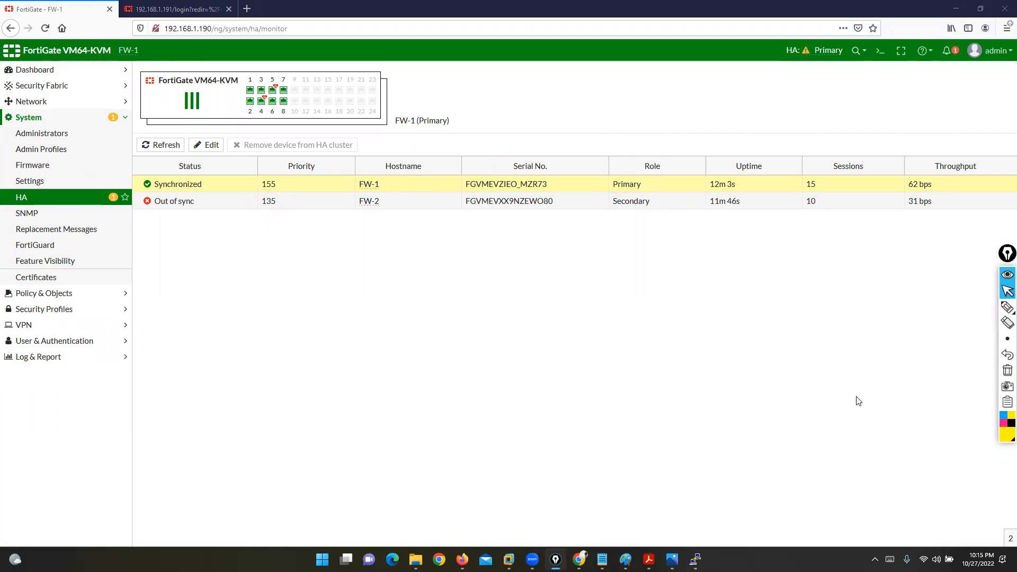
# Step: Start switch sw6, open router 37254's telnet console, and answer no to initial configuration
pyautogui.click(579, 559)
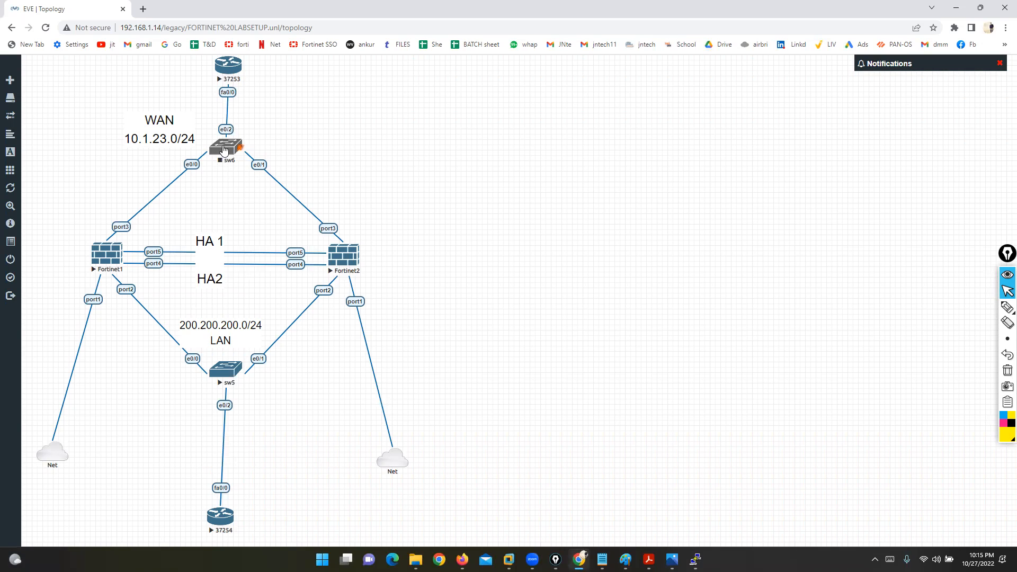
pyautogui.rightClick(225, 150)
pyautogui.click(245, 169)
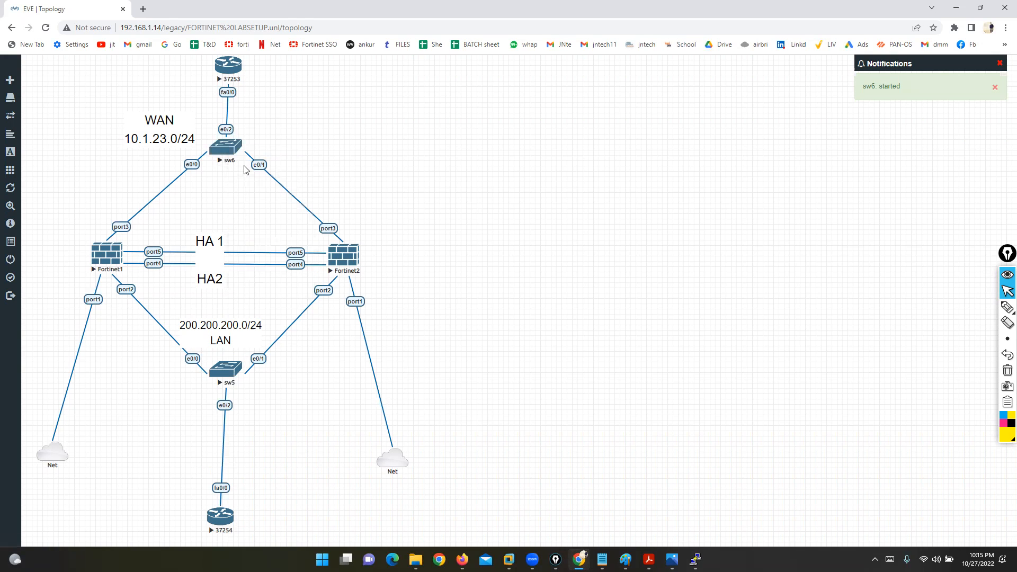
pyautogui.click(221, 516)
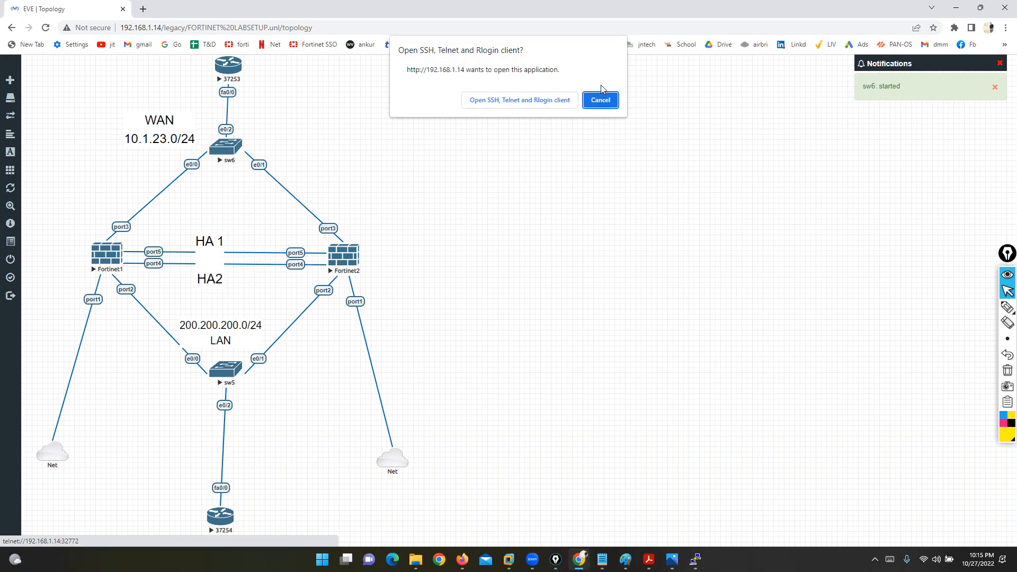
pyautogui.click(519, 100)
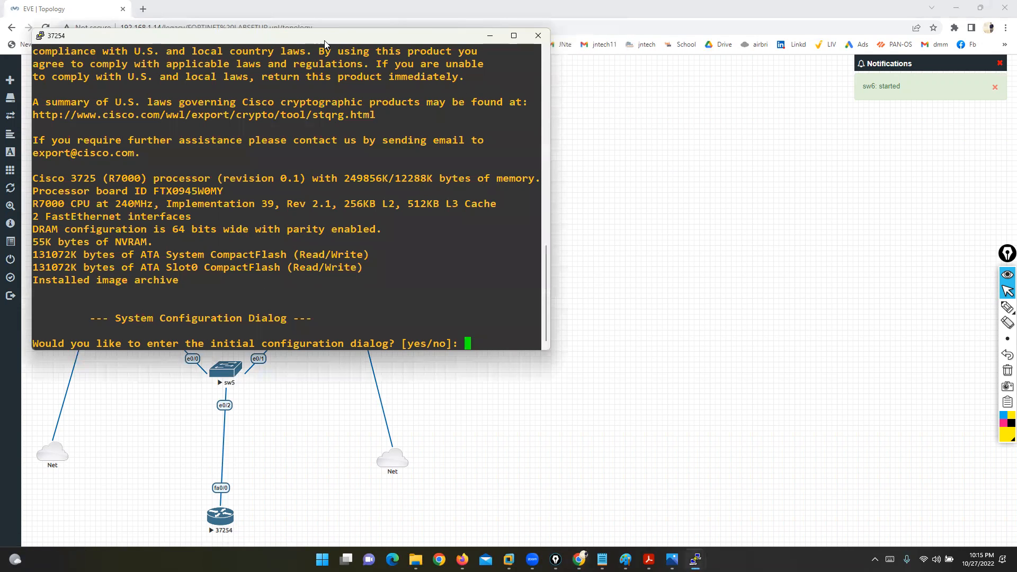
pyautogui.moveTo(325, 38); pyautogui.dragTo(678, 130)
pyautogui.write('no')
pyautogui.press('Return')
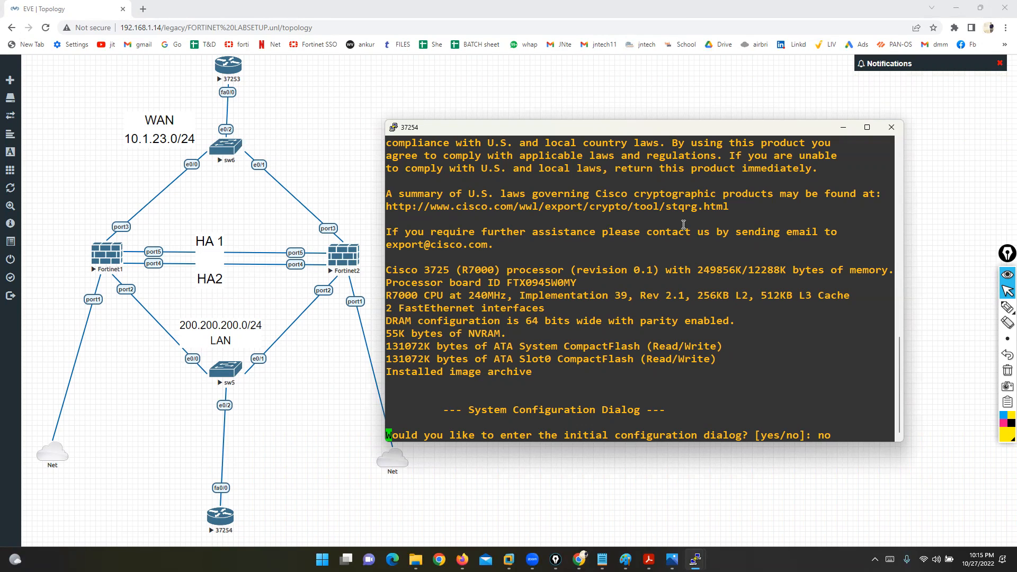
# Step: Move the LAN label below sw5 and the WAN label next to sw6
pyautogui.moveTo(224, 325); pyautogui.dragTo(179, 400)
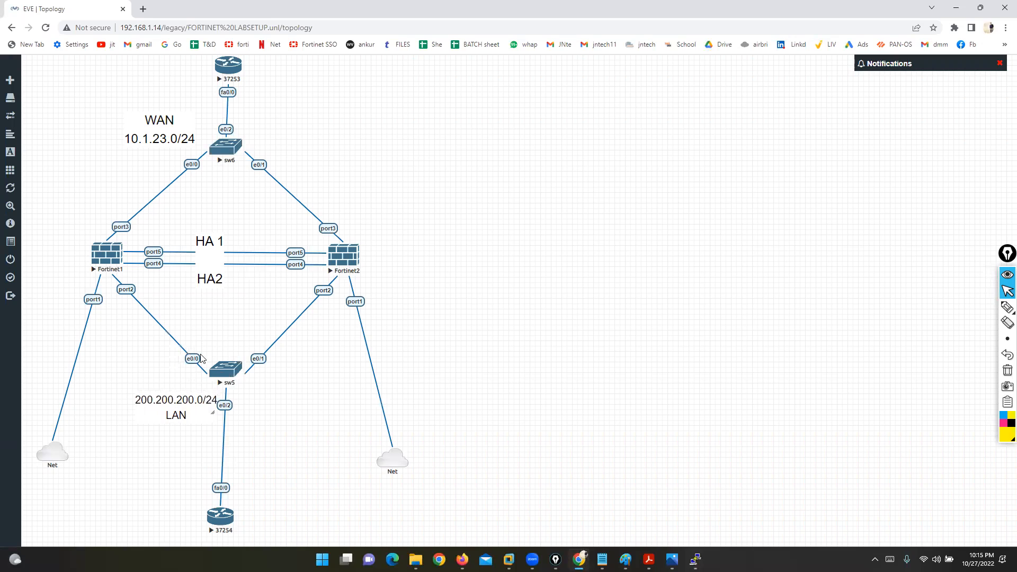
pyautogui.moveTo(166, 128); pyautogui.dragTo(183, 115)
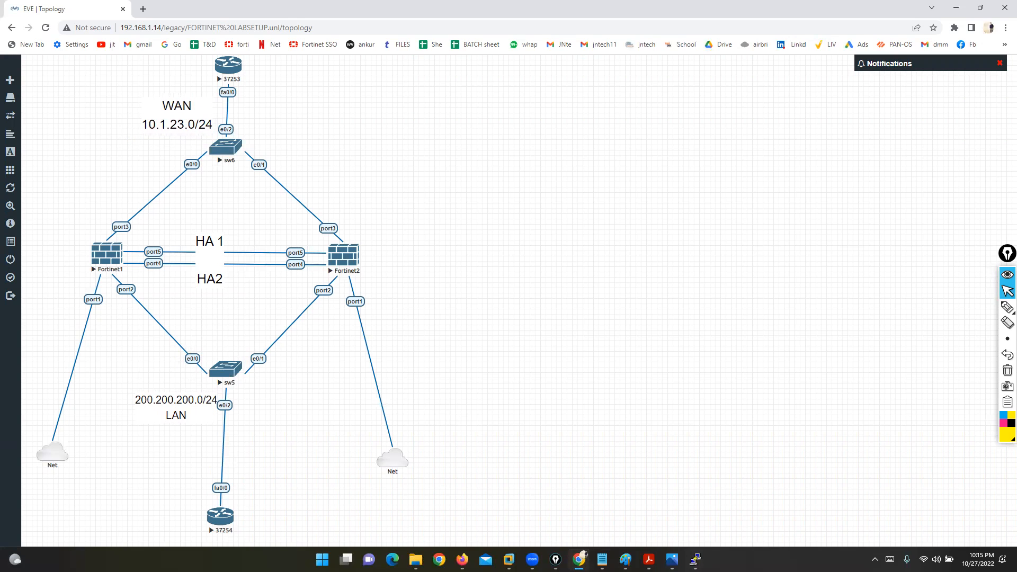
pyautogui.click(696, 559)
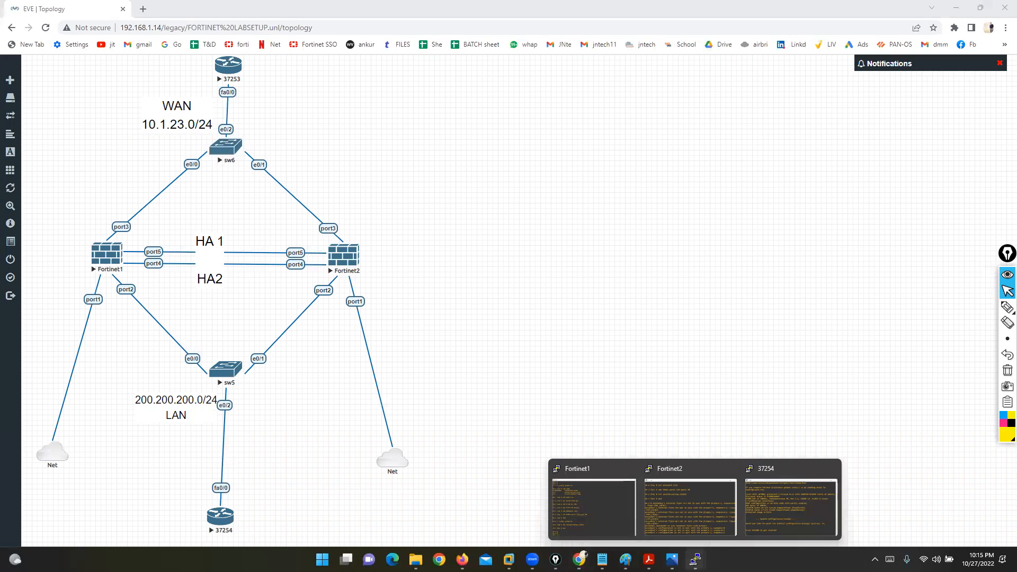
pyautogui.click(777, 512)
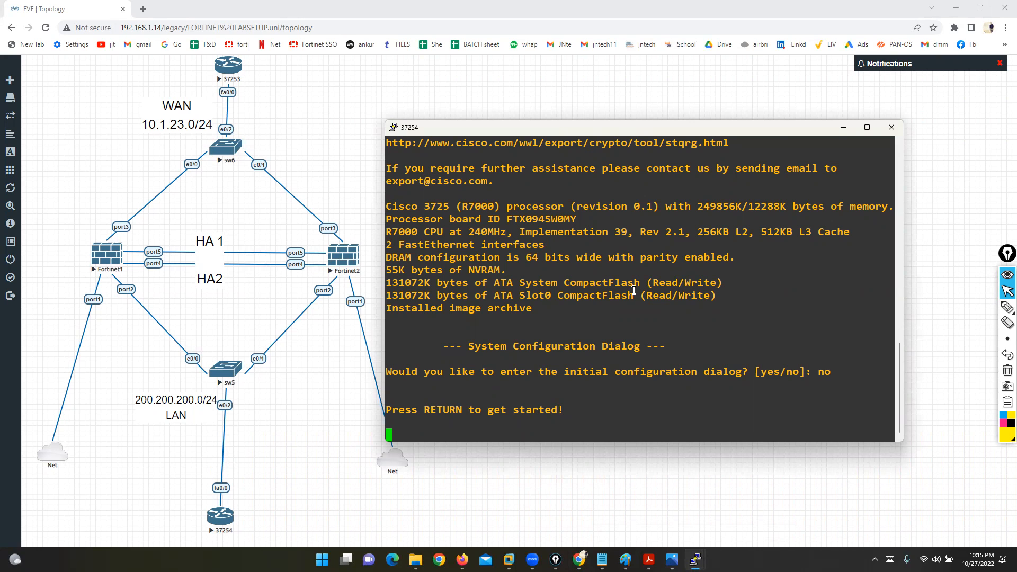
# Step: Enter privileged and global configuration mode and set the router hostname to PC
pyautogui.press('Return')
pyautogui.press('Return')
pyautogui.press('Return')
pyautogui.press('Return')
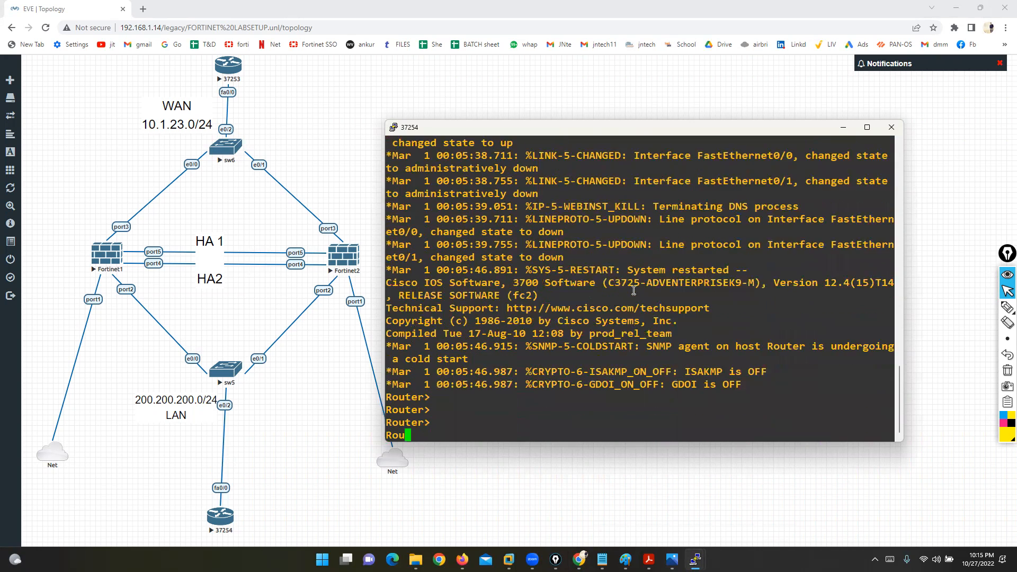
pyautogui.press('Return')
pyautogui.press('Return')
pyautogui.press('Return')
pyautogui.press('Return')
pyautogui.press('Return')
pyautogui.write('ENA')
pyautogui.press('Tab')
pyautogui.press('Return')
pyautogui.press('Return')
pyautogui.write('conf ')
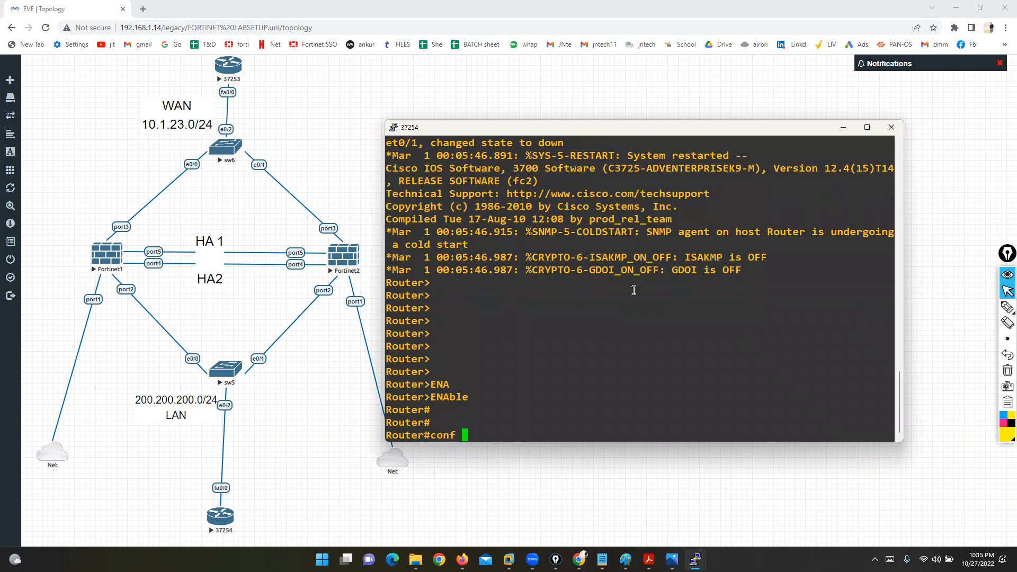
pyautogui.write('t')
pyautogui.press('Return')
pyautogui.write('ho')
pyautogui.press('Tab')
pyautogui.write('PC')
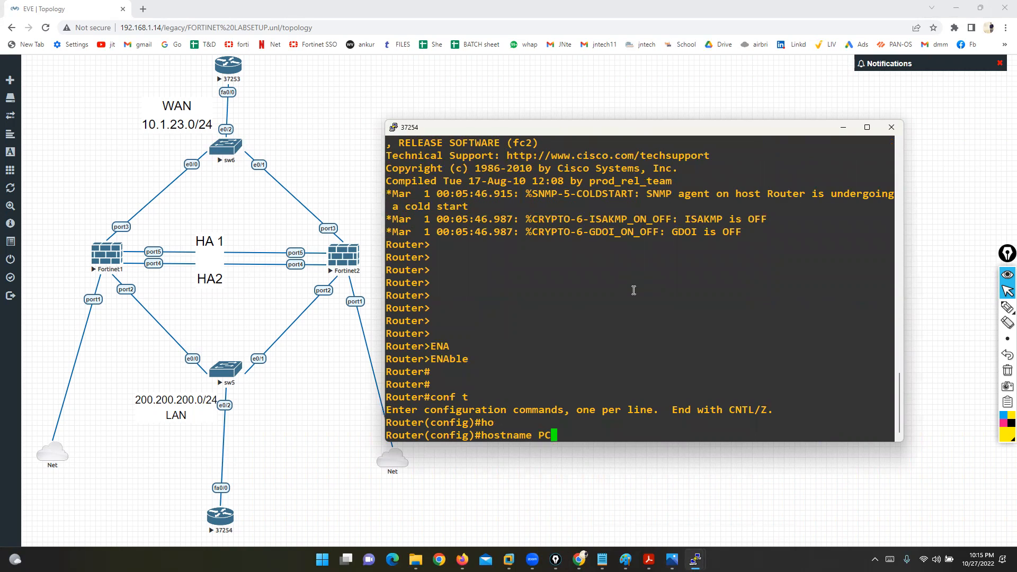
pyautogui.press('Return')
# Step: Assign FastEthernet0/0 the address 200.200.200.10 with a mistyped mask 255.255.25.0
pyautogui.press('Return')
pyautogui.write('IN')
pyautogui.press('Tab')
pyautogui.write('FA')
pyautogui.press('Tab')
pyautogui.write('0/0')
pyautogui.press('Return')
pyautogui.write('IP AD')
pyautogui.press('Tab')
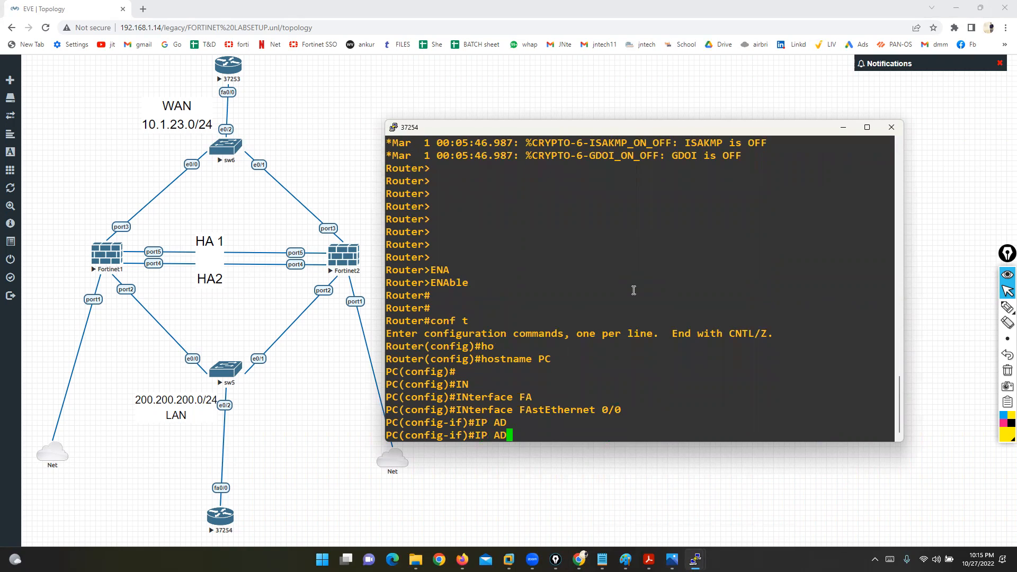
pyautogui.write('D')
pyautogui.press('Tab')
pyautogui.write('200.2')
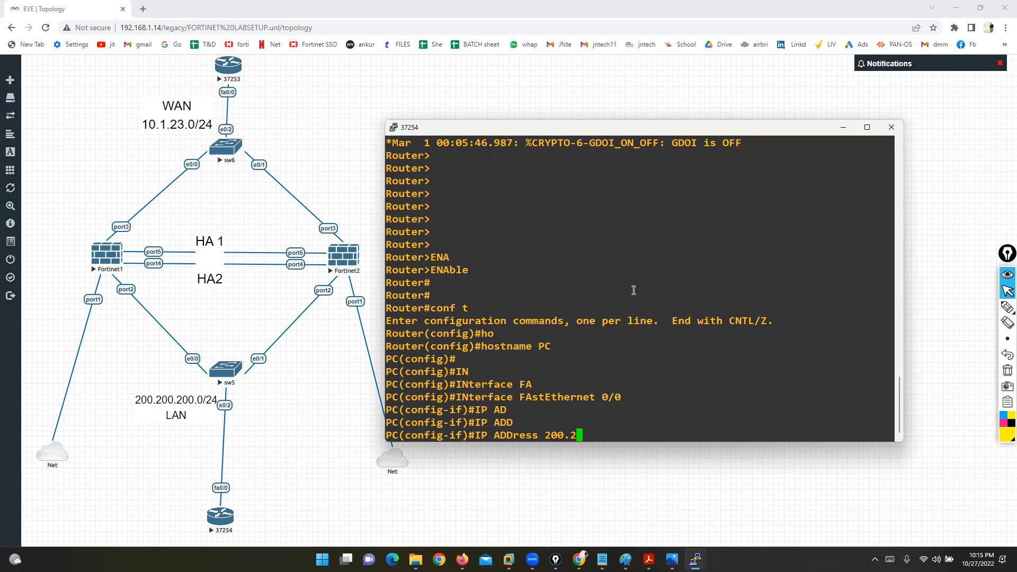
pyautogui.write('00.200.10 255.255.25.0')
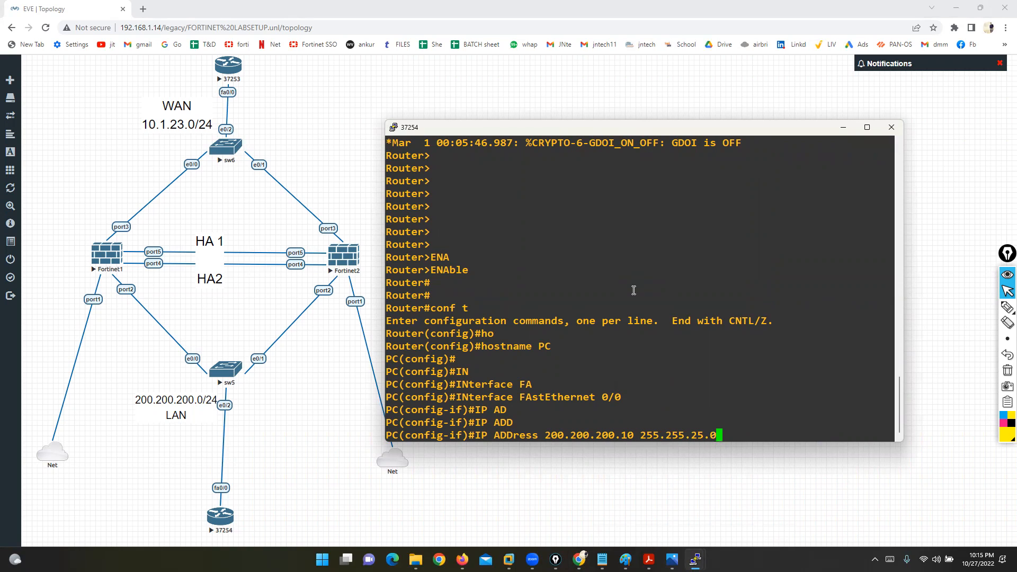
pyautogui.press('Return')
# Step: Correct the mask to 255.255.255.0, bring FastEthernet0/0 up with no shutdown, and exit
pyautogui.write('NO SH')
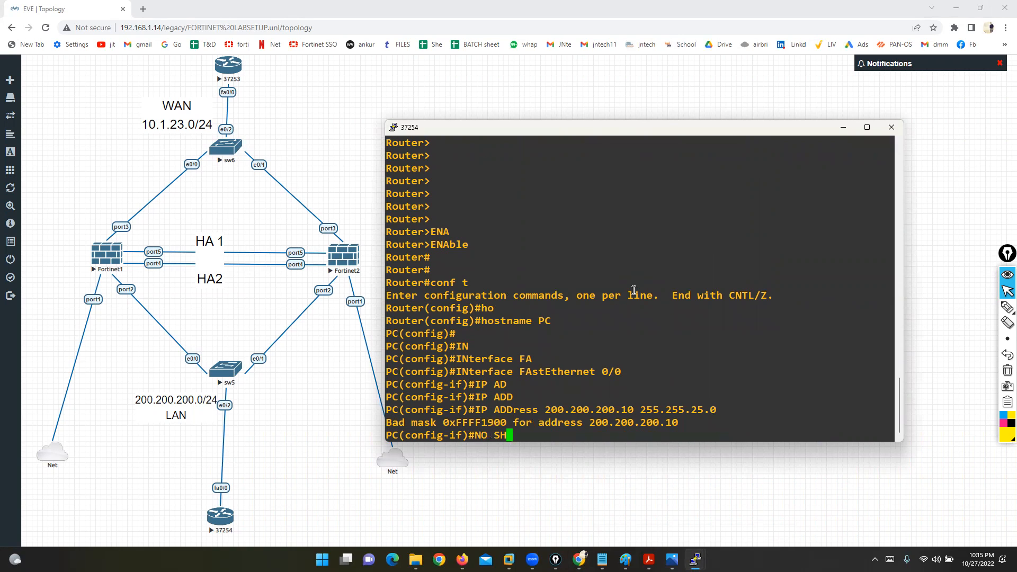
pyautogui.press('Up')
pyautogui.press('Left')
pyautogui.press('Left')
pyautogui.write('5')
pyautogui.press('Return')
pyautogui.write('NO SH')
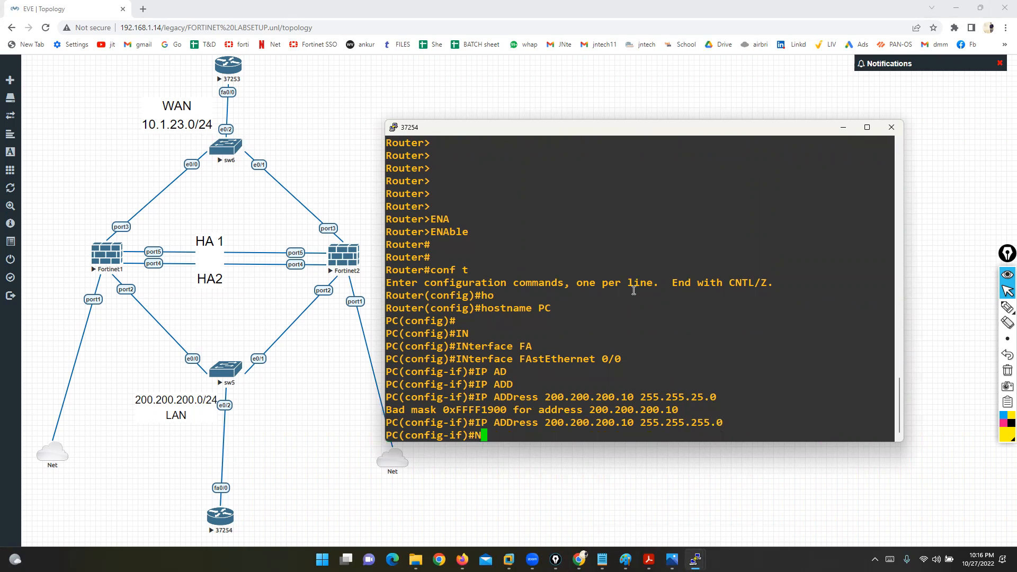
pyautogui.press('Return')
pyautogui.write('EXIT')
pyautogui.press('Return')
pyautogui.press('Return')
pyautogui.press('Return')
pyautogui.press('Return')
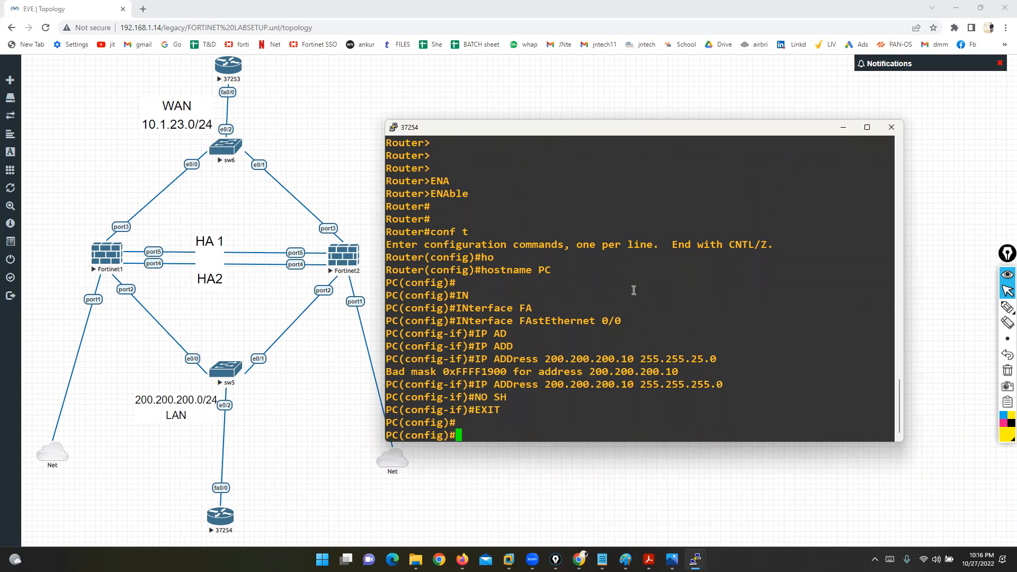
# Step: Add a default route 0.0.0.0 0.0.0.0 via 200.200.200.1, then open router 37253's console
pyautogui.write('ip')
pyautogui.press('BackSpace')
pyautogui.press('BackSpace')
pyautogui.press('Return')
pyautogui.press('Return')
pyautogui.press('Return')
pyautogui.press('Return')
pyautogui.press('Return')
pyautogui.press('Return')
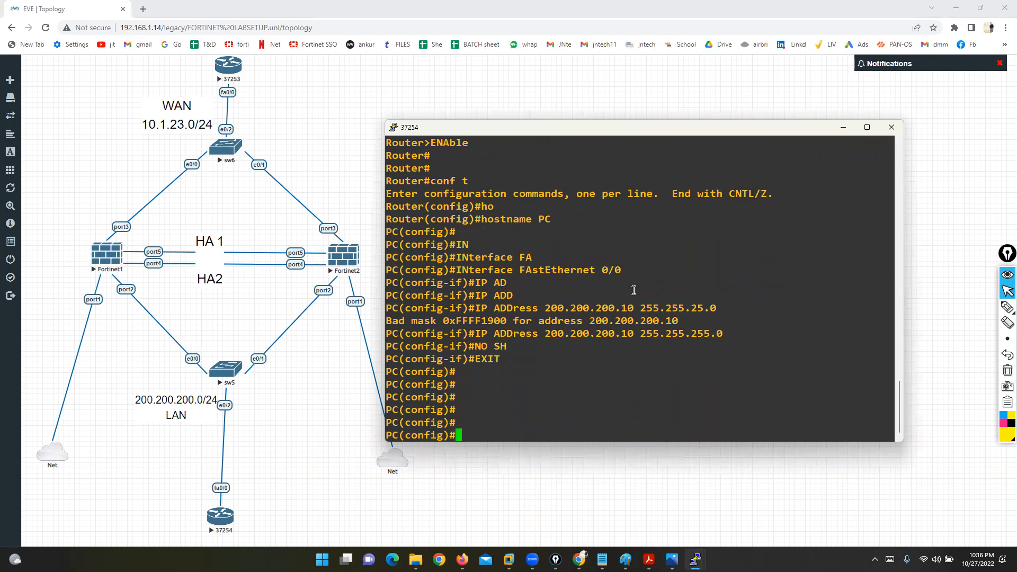
pyautogui.write('ip route ')
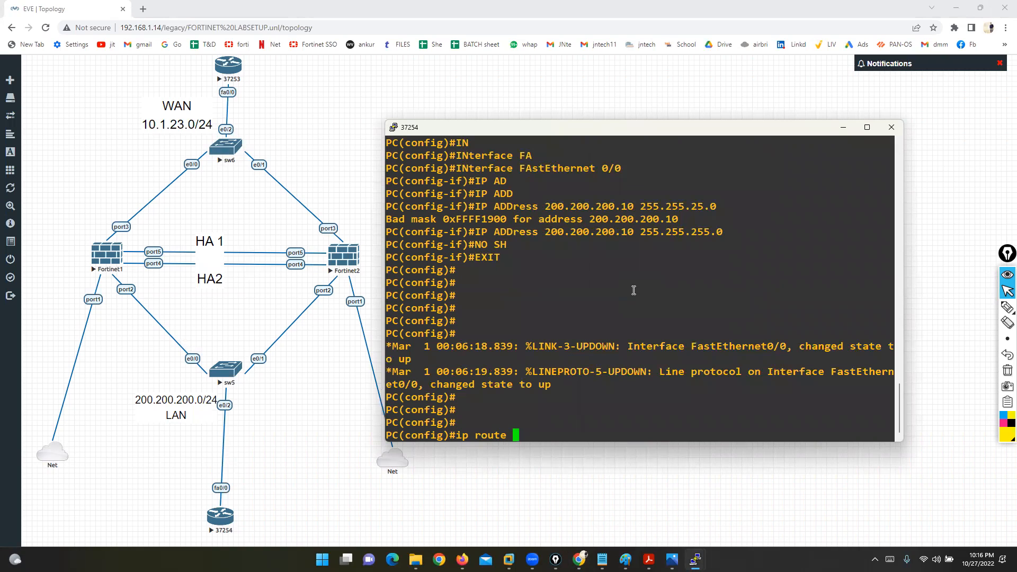
pyautogui.write('0.0.0.0 0.0.0.0 200.200.200.1')
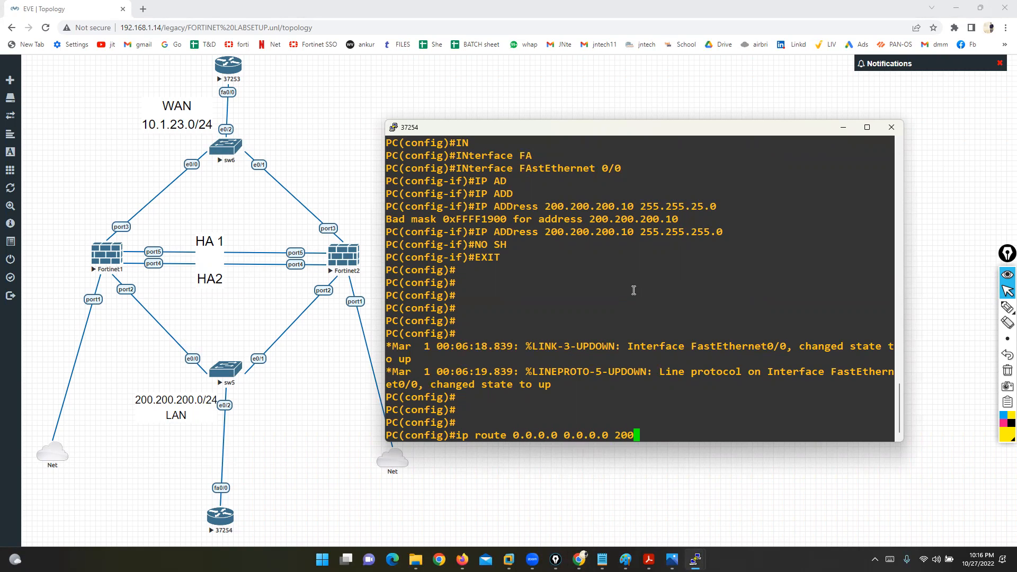
pyautogui.press('Return')
pyautogui.press('Return')
pyautogui.press('Return')
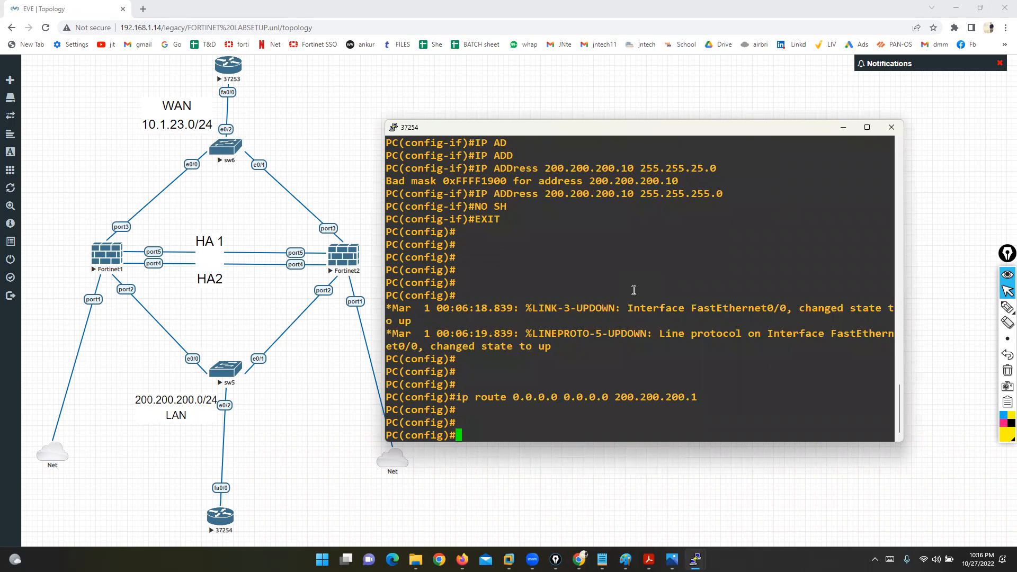
pyautogui.click(222, 70)
pyautogui.click(469, 98)
# Step: On the router 37253 console, enter configuration mode and set the hostname to isp
pyautogui.moveTo(293, 53); pyautogui.dragTo(651, 83)
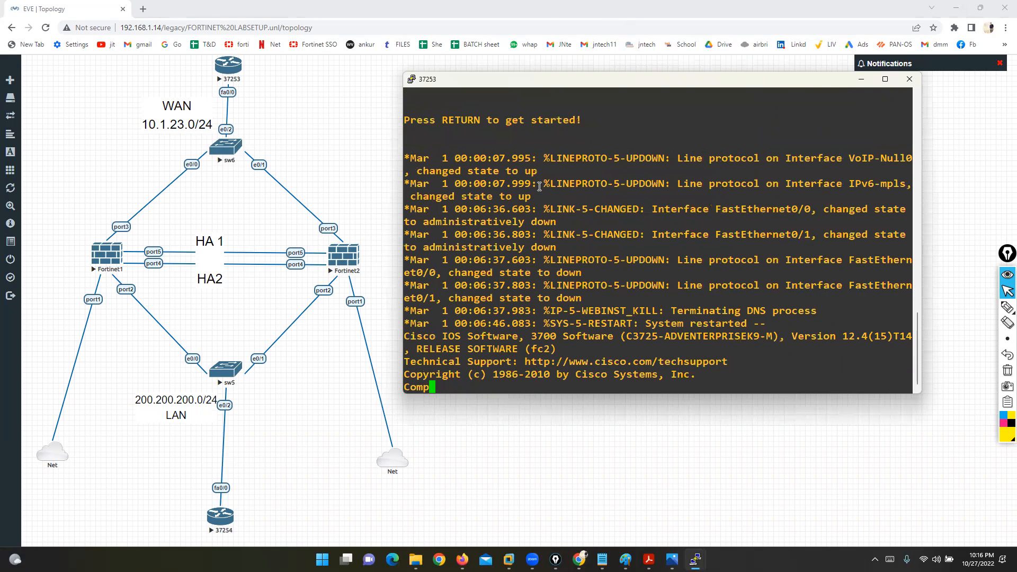
pyautogui.press('Return')
pyautogui.write('enable')
pyautogui.press('Return')
pyautogui.press('Return')
pyautogui.press('Return')
pyautogui.write('con')
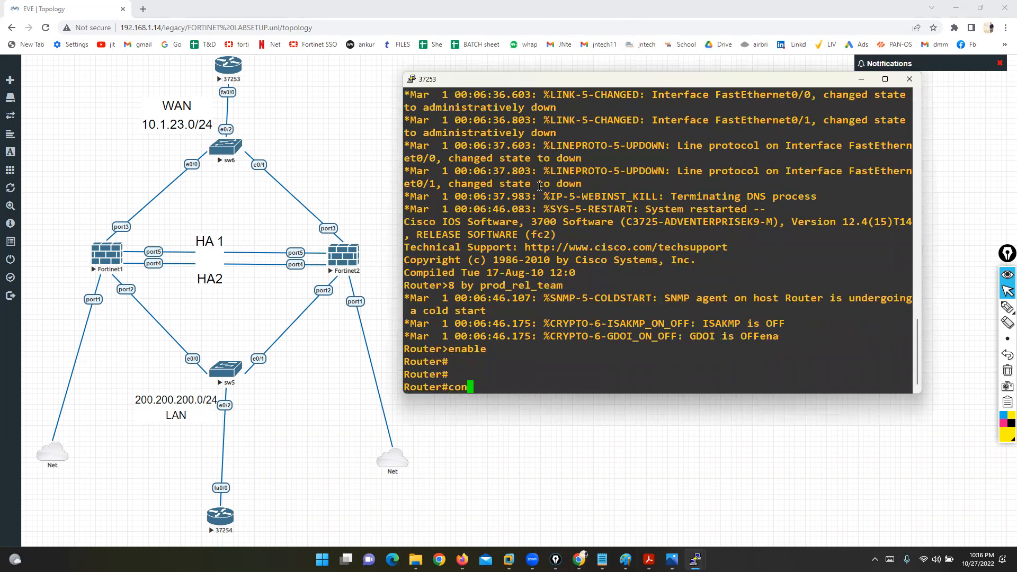
pyautogui.write('f t')
pyautogui.press('Return')
pyautogui.write('ho')
pyautogui.press('Tab')
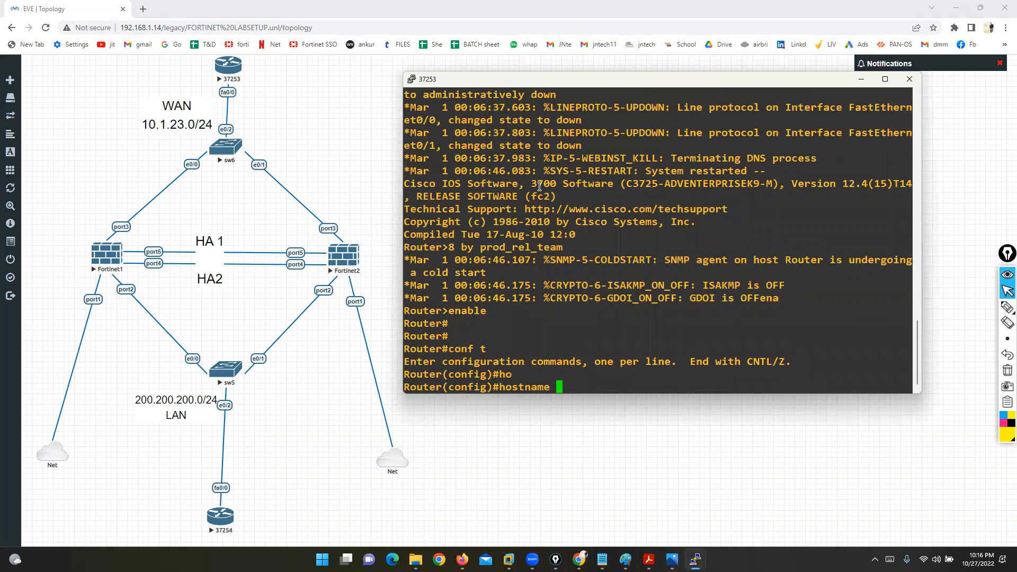
pyautogui.write('isp')
pyautogui.press('Return')
pyautogui.press('Return')
pyautogui.press('Return')
# Step: Give FastEthernet0/0 the address 10.1.23.10 255.255.255.0 and bring it up
pyautogui.write('IN')
pyautogui.press('Tab')
pyautogui.write('FA')
pyautogui.press('Tab')
pyautogui.write('0')
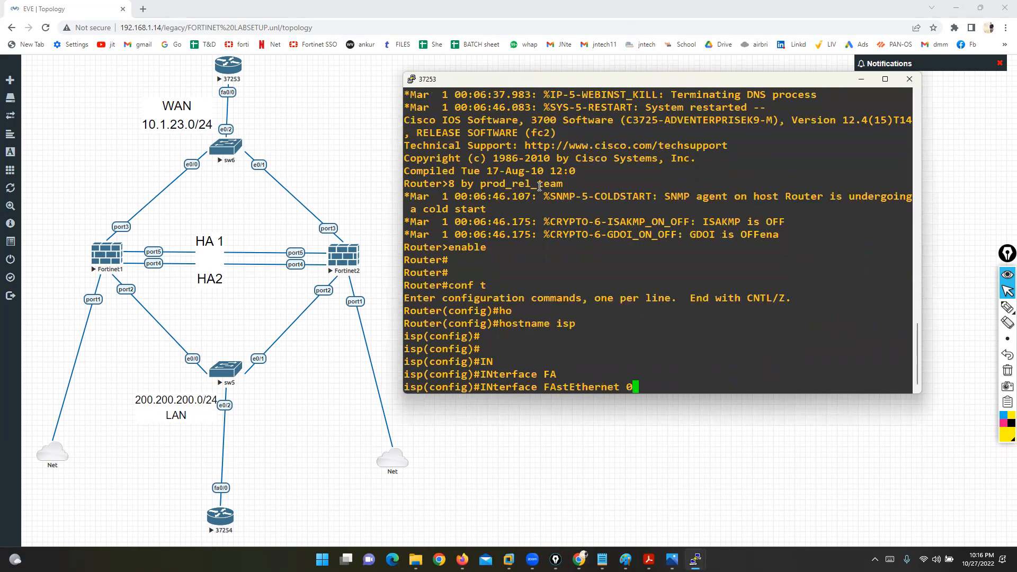
pyautogui.write('/0')
pyautogui.press('Return')
pyautogui.write('IP ADD')
pyautogui.press('Tab')
pyautogui.write('10.1.23.10 255.255.255.0')
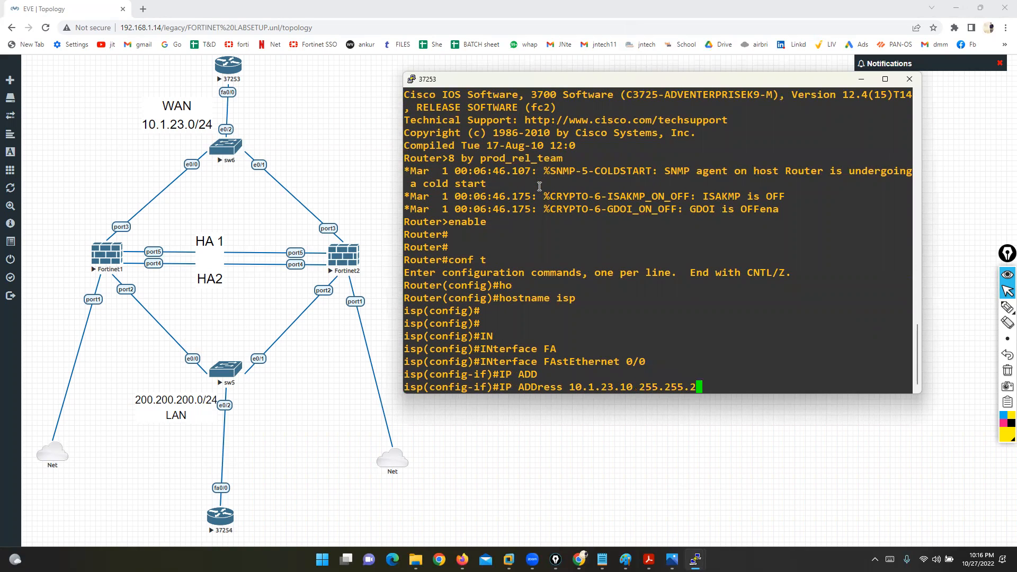
pyautogui.press('Return')
pyautogui.write('NO SH')
pyautogui.press('Return')
pyautogui.write('EX')
pyautogui.press('Return')
pyautogui.press('Return')
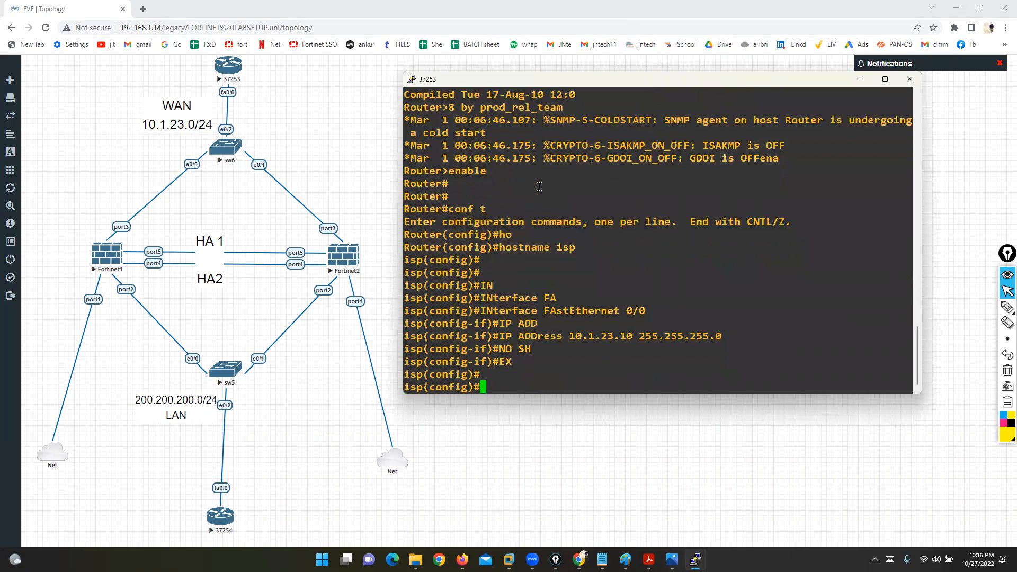
# Step: Add a default route 0.0.0.0 0.0.0.0 via 10.1.23.1 on the isp router
pyautogui.press('Return')
pyautogui.press('Return')
pyautogui.press('Return')
pyautogui.press('Return')
pyautogui.press('Return')
pyautogui.press('Return')
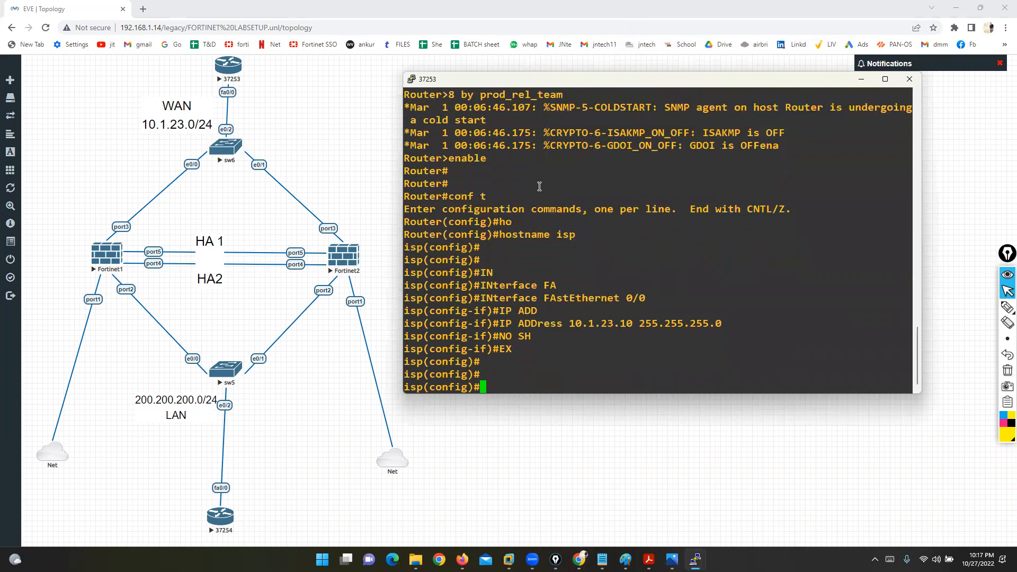
pyautogui.write('IP ROU')
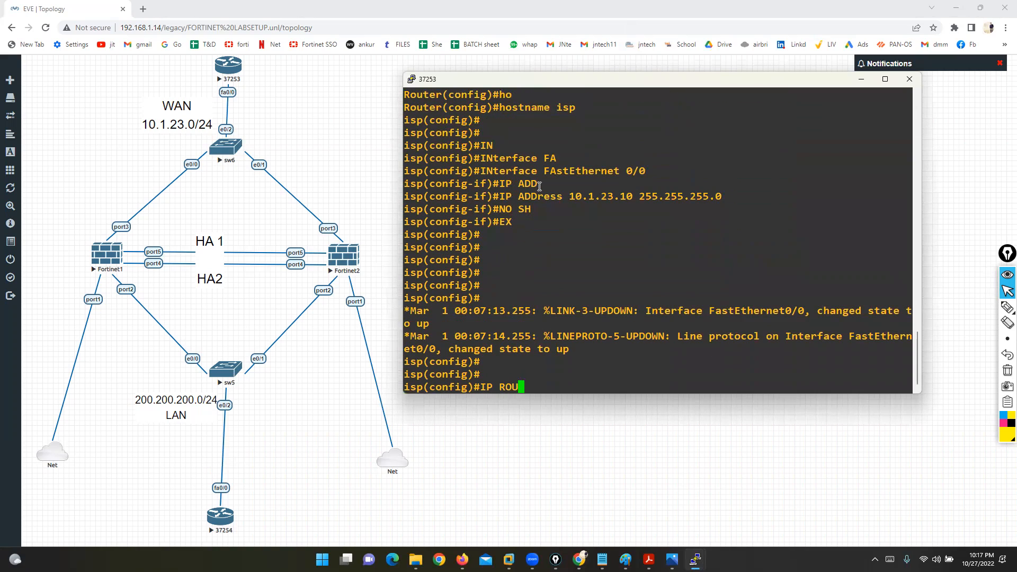
pyautogui.write('TE 0.0.0.0 0.0.0.0 10.1.23.1')
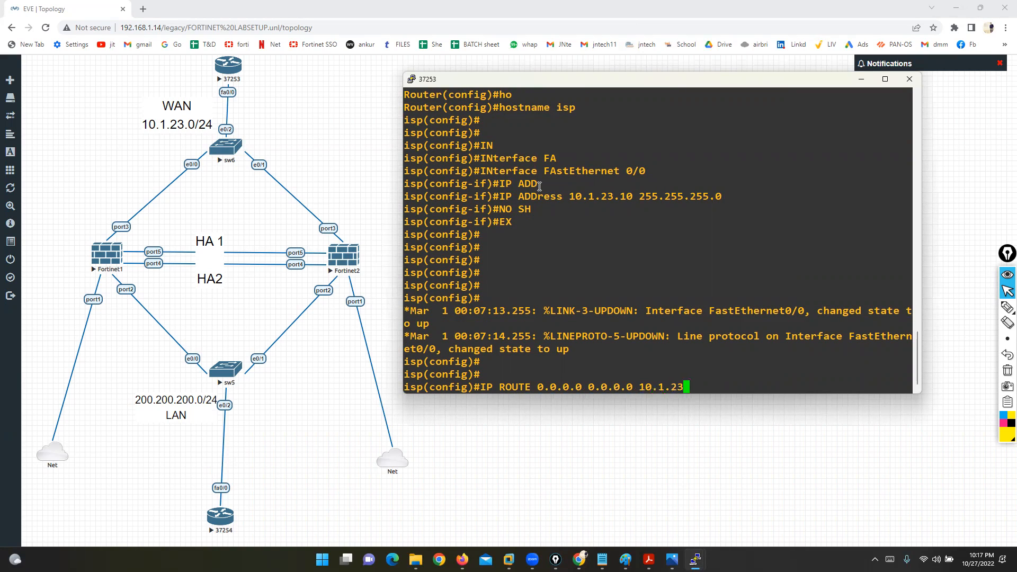
pyautogui.press('Return')
pyautogui.press('Return')
pyautogui.press('Return')
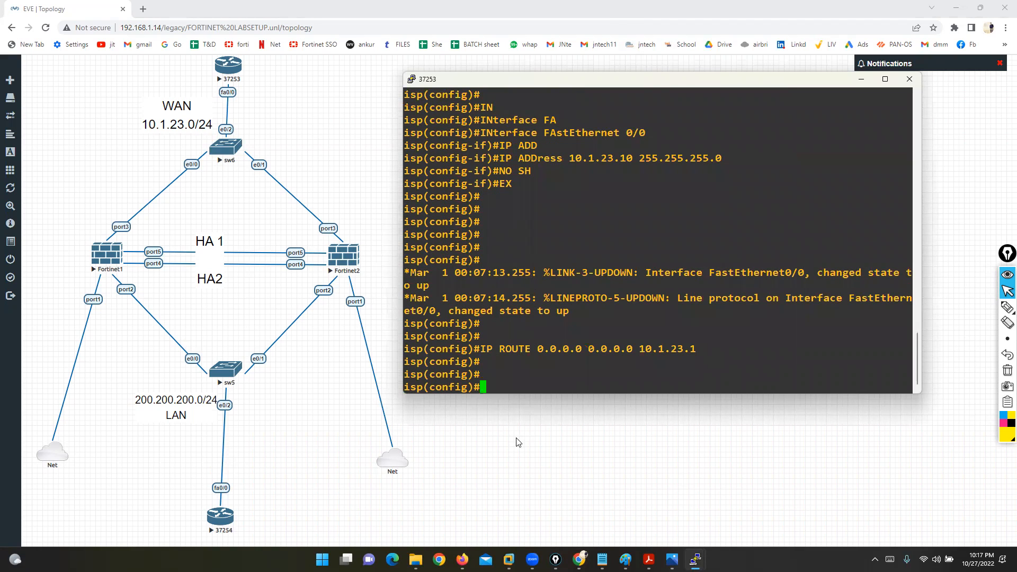
pyautogui.hotkey('alt', 'Tab')
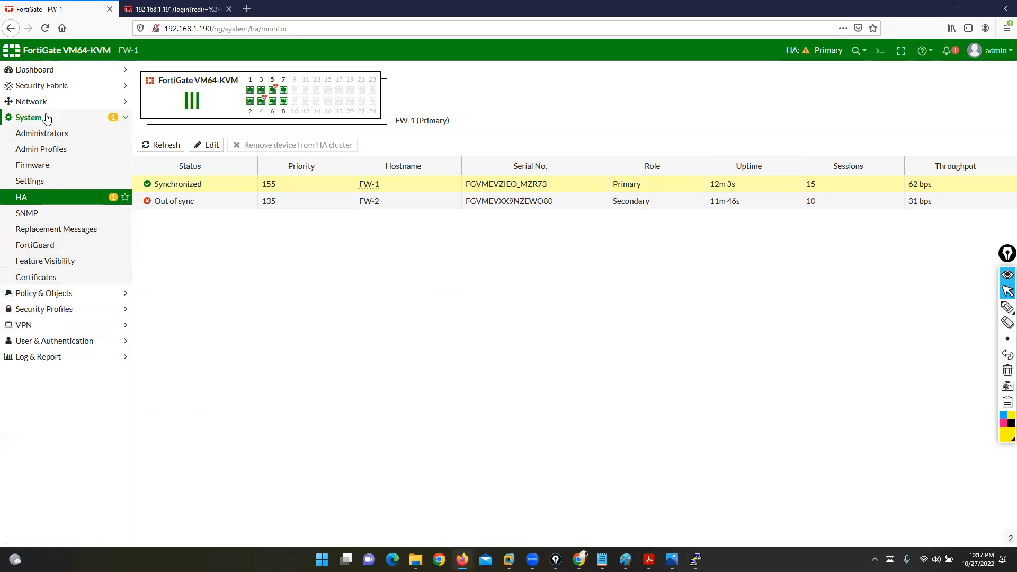
# Step: Go to System > HA and confirm FW-1 Primary and FW-2 Secondary (priority 135) both show Synchronized
pyautogui.click(34, 103)
pyautogui.click(33, 117)
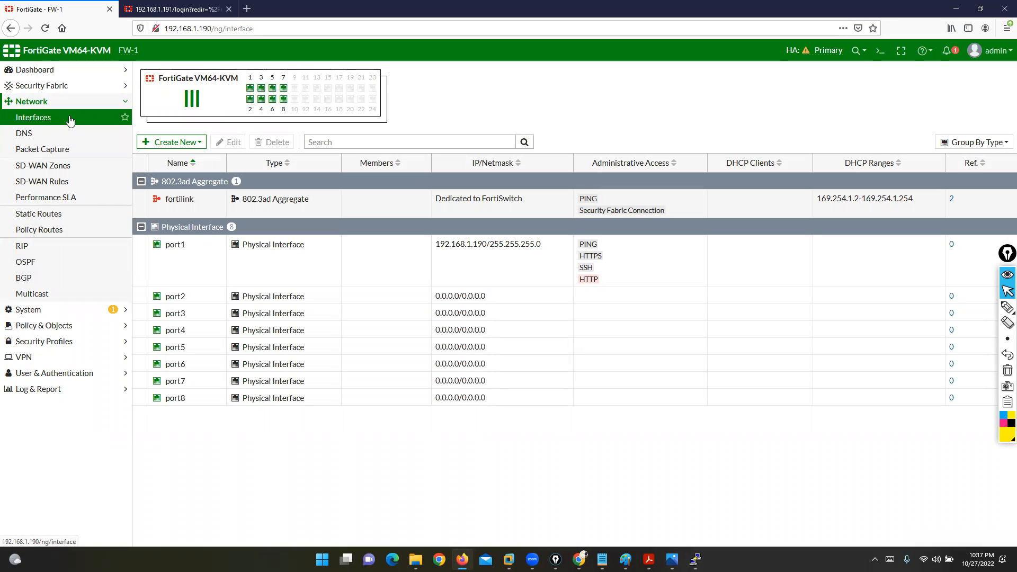
pyautogui.click(64, 325)
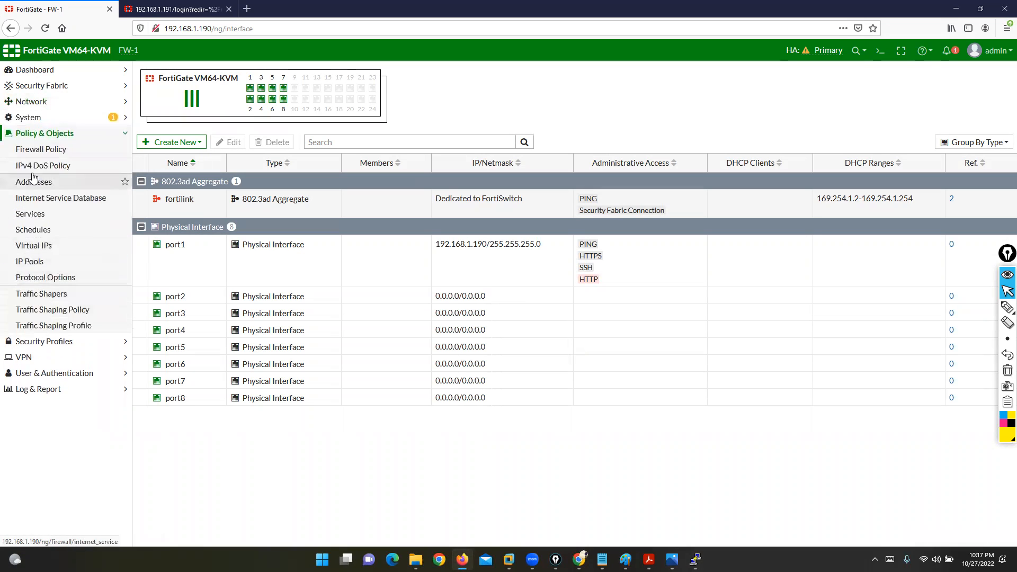
pyautogui.click(29, 117)
pyautogui.click(24, 197)
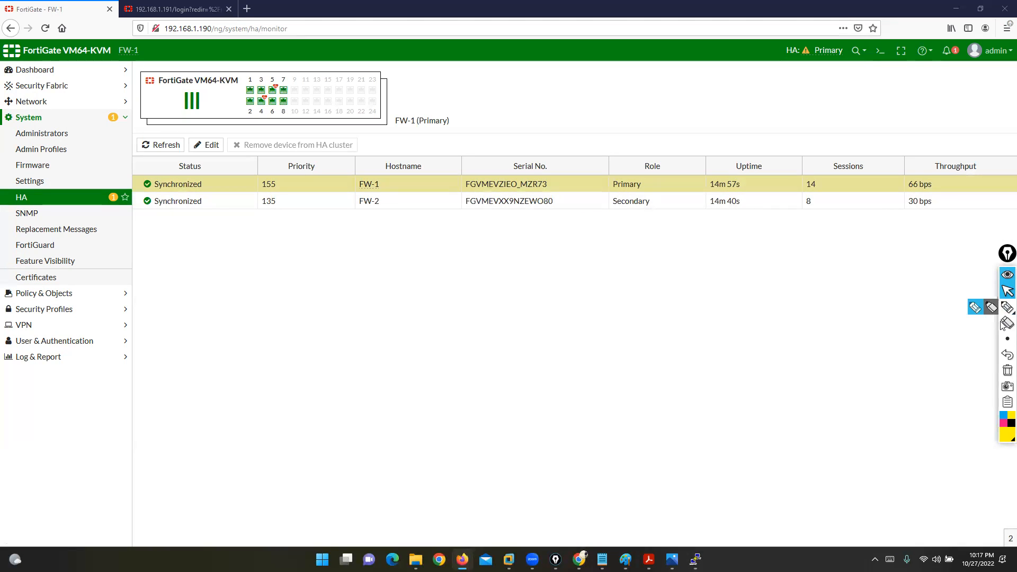
pyautogui.click(1004, 298)
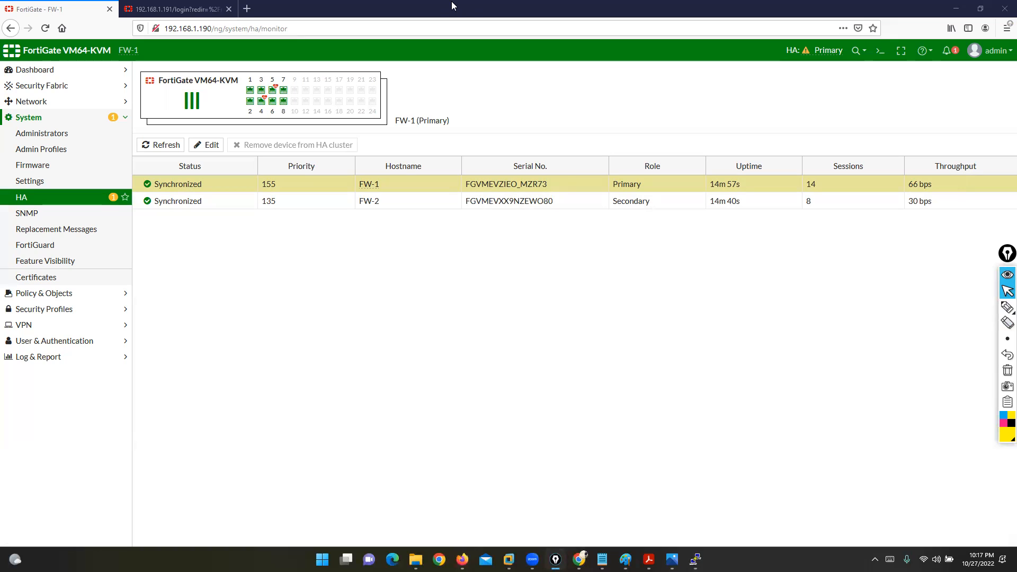
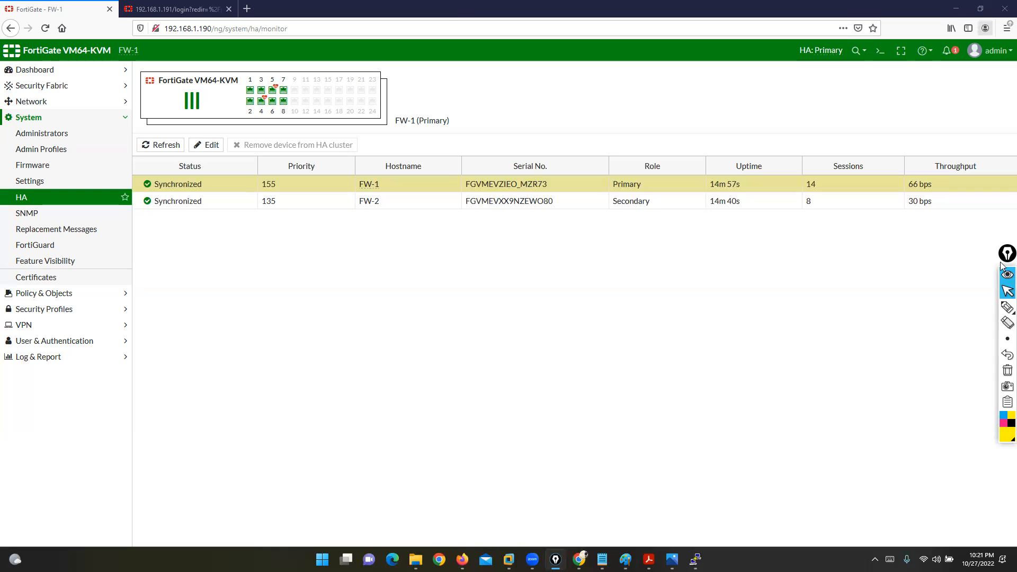
# Step: Sketch a P box and an S box beside the HA table, with a check mark and a connecting arc
pyautogui.click(981, 313)
pyautogui.moveTo(405, 260)
pyautogui.mouseDown()
pyautogui.moveTo(249, 264)
pyautogui.moveTo(398, 304)
pyautogui.moveTo(394, 260)
pyautogui.mouseUp()
pyautogui.moveTo(816, 249)
pyautogui.mouseDown()
pyautogui.moveTo(697, 341)
pyautogui.moveTo(731, 240)
pyautogui.moveTo(682, 242)
pyautogui.mouseUp()
pyautogui.moveTo(305, 287); pyautogui.dragTo(303, 303)
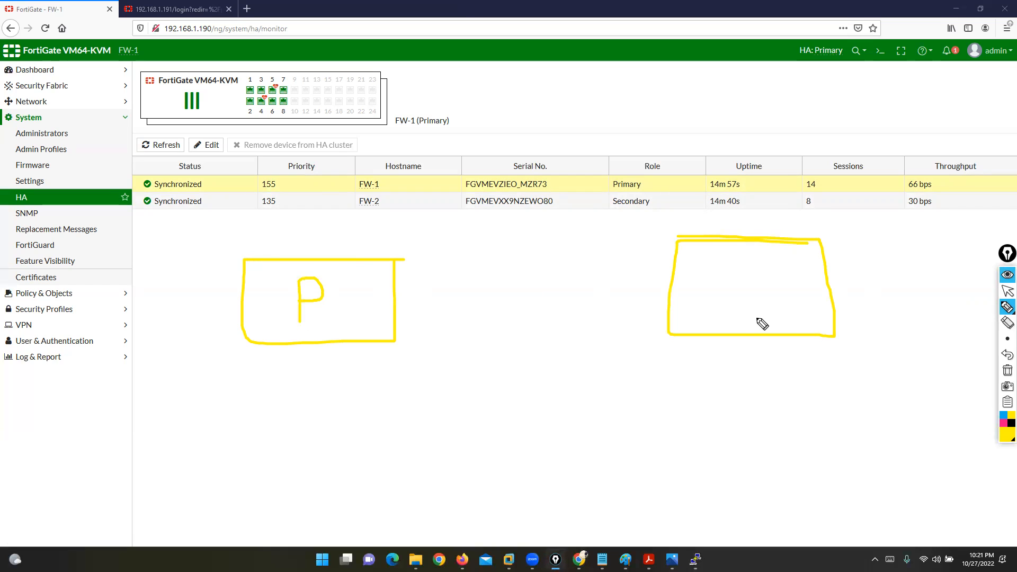
pyautogui.moveTo(767, 266)
pyautogui.mouseDown()
pyautogui.moveTo(753, 306)
pyautogui.moveTo(713, 318)
pyautogui.mouseUp()
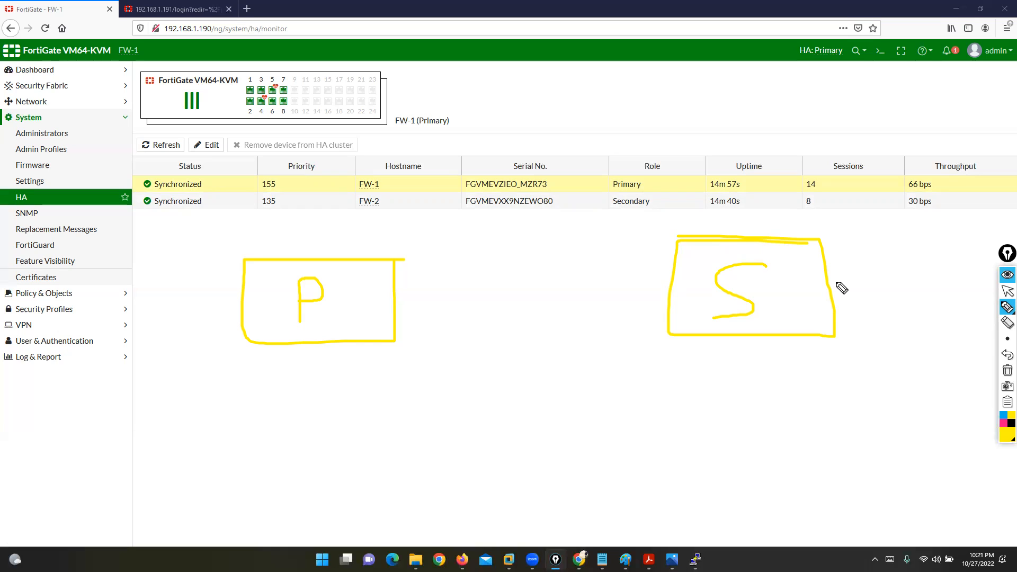
pyautogui.moveTo(171, 295); pyautogui.dragTo(225, 275)
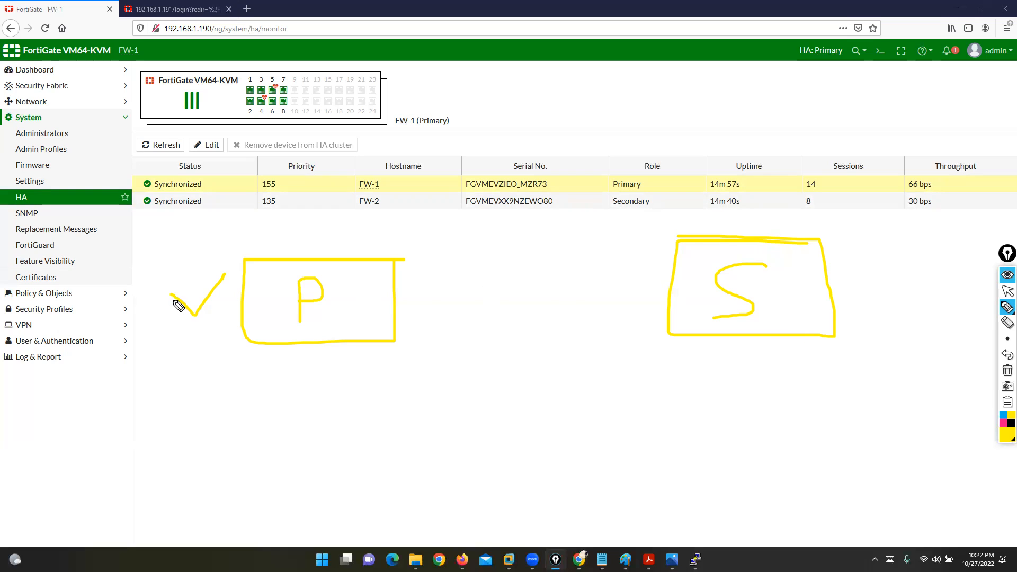
pyautogui.moveTo(162, 290)
pyautogui.mouseDown()
pyautogui.moveTo(197, 314)
pyautogui.moveTo(241, 259)
pyautogui.mouseUp()
pyautogui.moveTo(395, 303)
pyautogui.mouseDown()
pyautogui.moveTo(493, 254)
pyautogui.moveTo(666, 273)
pyautogui.moveTo(672, 261)
pyautogui.moveTo(659, 277)
pyautogui.mouseUp()
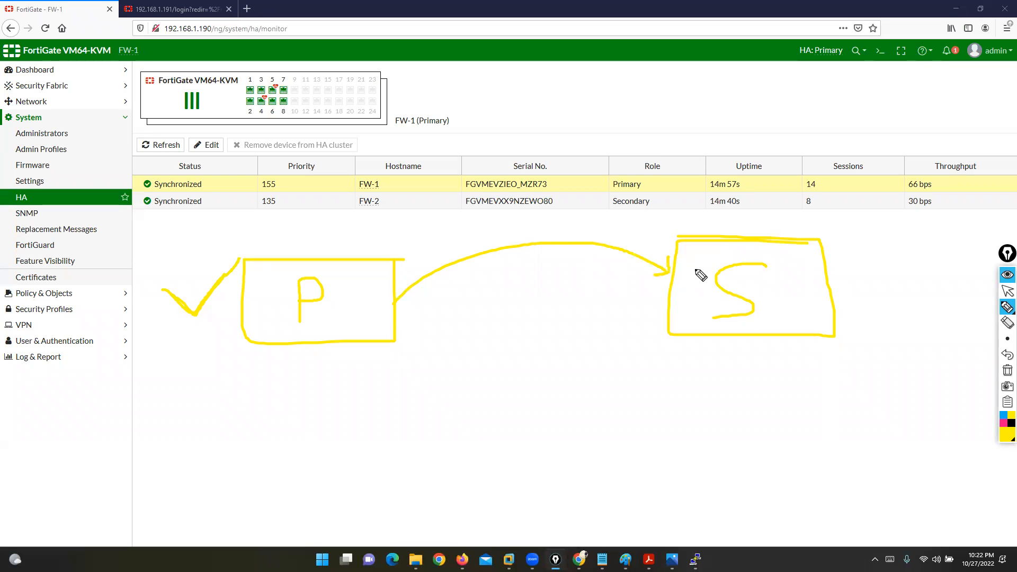
# Step: Erase the arc, the stray mark and the check mark beside the P box
pyautogui.click(1006, 291)
pyautogui.click(1007, 322)
pyautogui.moveTo(610, 222); pyautogui.dragTo(509, 263)
pyautogui.click(663, 272)
pyautogui.moveTo(202, 267); pyautogui.dragTo(204, 325)
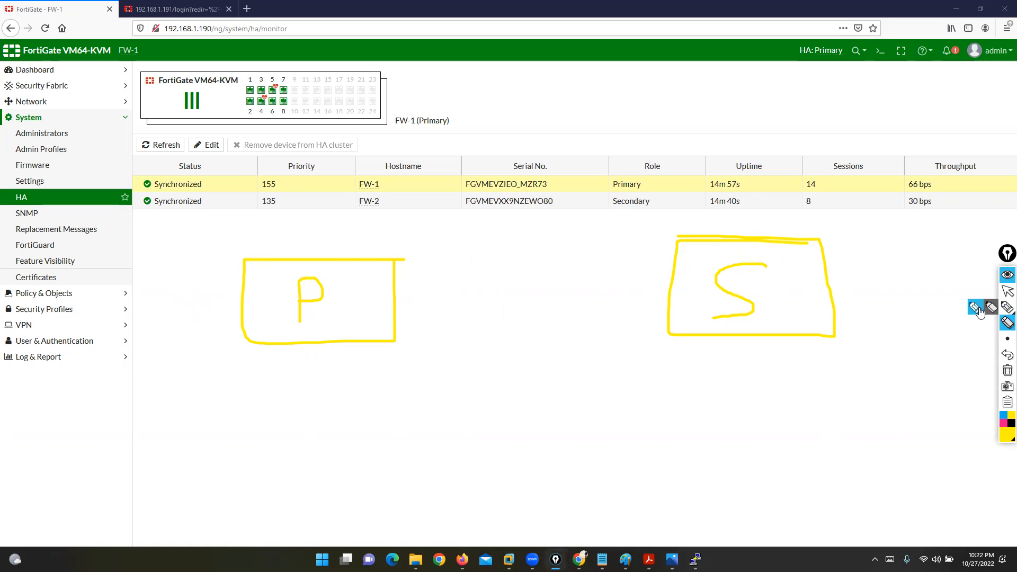
# Step: Sketch a failover path and tick the S box as taking over, then undo those strokes
pyautogui.click(1007, 307)
pyautogui.moveTo(653, 513)
pyautogui.mouseDown()
pyautogui.moveTo(598, 522)
pyautogui.moveTo(359, 390)
pyautogui.moveTo(321, 78)
pyautogui.mouseUp()
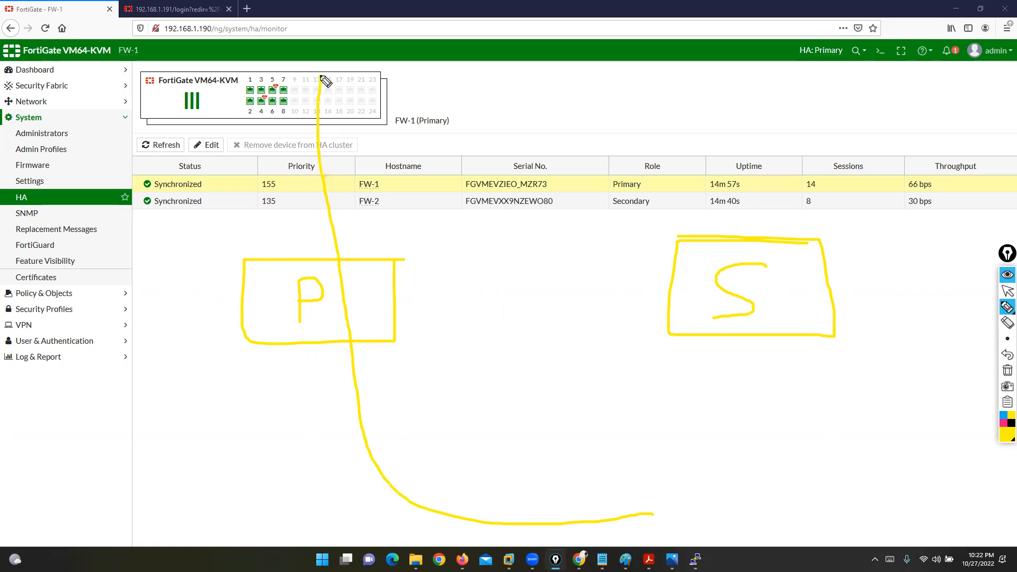
pyautogui.moveTo(834, 283); pyautogui.dragTo(925, 247)
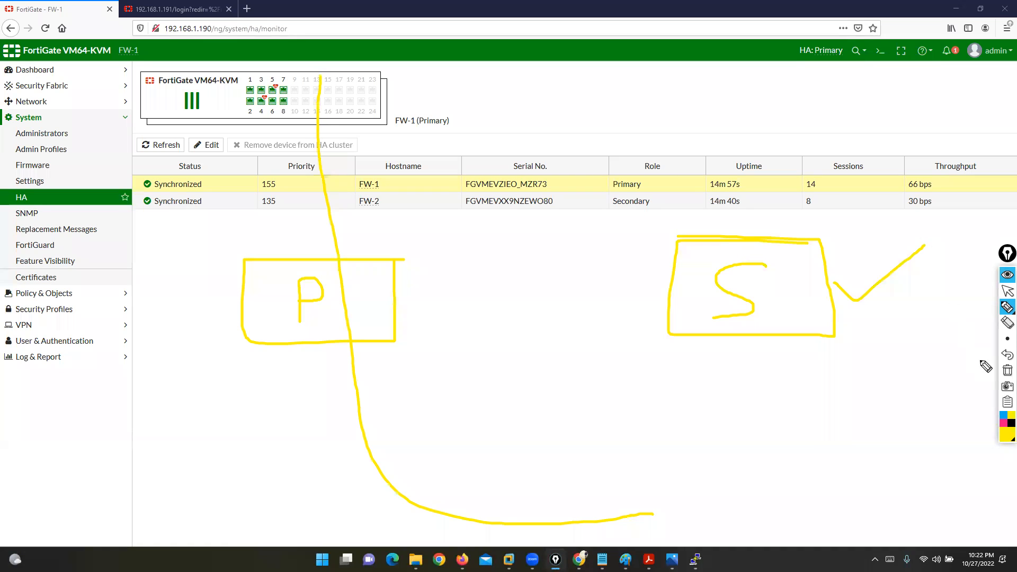
pyautogui.click(1005, 353)
pyautogui.click(1006, 353)
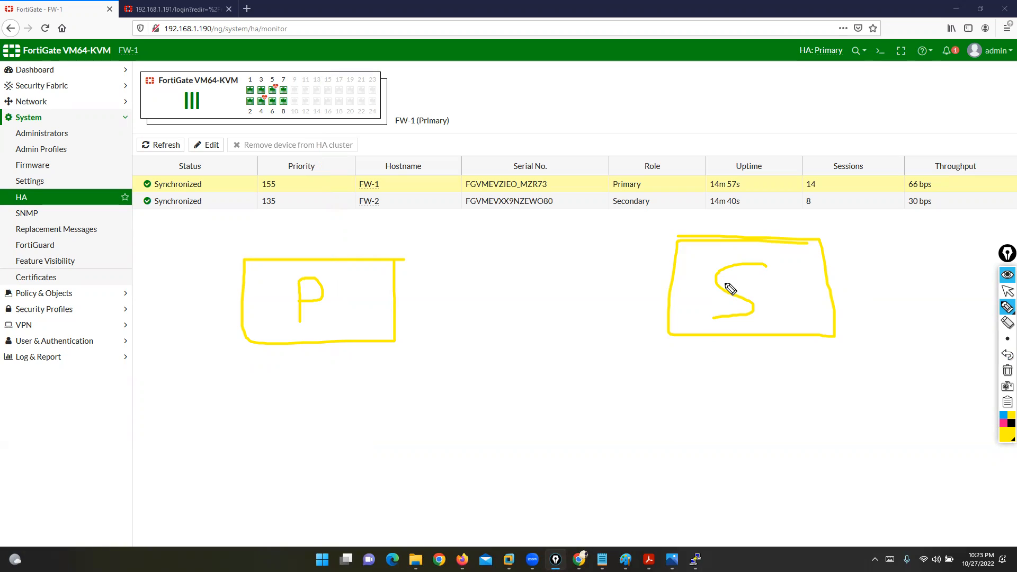
# Step: Re-tick the P box and note priorities 155 for the primary and 135 for the secondary
pyautogui.moveTo(179, 302); pyautogui.dragTo(237, 299)
pyautogui.moveTo(125, 325)
pyautogui.mouseDown()
pyautogui.moveTo(131, 279)
pyautogui.moveTo(129, 325)
pyautogui.mouseUp()
pyautogui.moveTo(167, 303); pyautogui.dragTo(181, 305)
pyautogui.moveTo(147, 362); pyautogui.dragTo(130, 418)
pyautogui.moveTo(164, 378); pyautogui.dragTo(163, 420)
pyautogui.moveTo(220, 381); pyautogui.dragTo(243, 381)
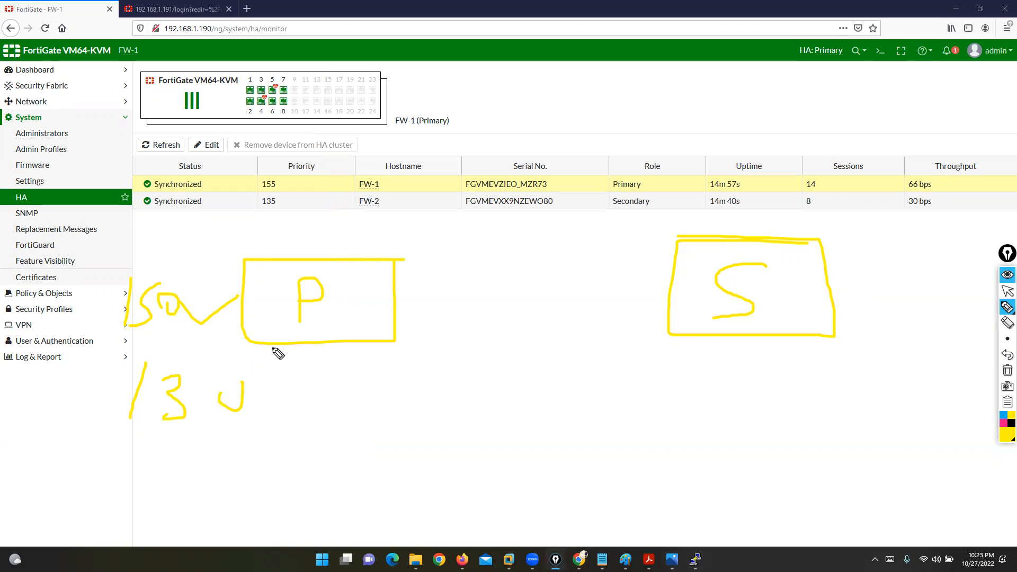
# Step: Draw failover curves and circle the P notes, then clear all annotations and collapse the toolbar
pyautogui.moveTo(206, 211)
pyautogui.mouseDown()
pyautogui.moveTo(172, 214)
pyautogui.moveTo(141, 286)
pyautogui.mouseUp()
pyautogui.moveTo(861, 306)
pyautogui.mouseDown()
pyautogui.moveTo(862, 249)
pyautogui.moveTo(856, 277)
pyautogui.mouseUp()
pyautogui.moveTo(626, 568)
pyautogui.mouseDown()
pyautogui.moveTo(556, 454)
pyautogui.moveTo(756, 117)
pyautogui.mouseUp()
pyautogui.moveTo(775, 79); pyautogui.dragTo(780, 31)
pyautogui.moveTo(292, 185)
pyautogui.mouseDown()
pyautogui.moveTo(424, 256)
pyautogui.moveTo(334, 443)
pyautogui.moveTo(60, 318)
pyautogui.moveTo(320, 192)
pyautogui.mouseUp()
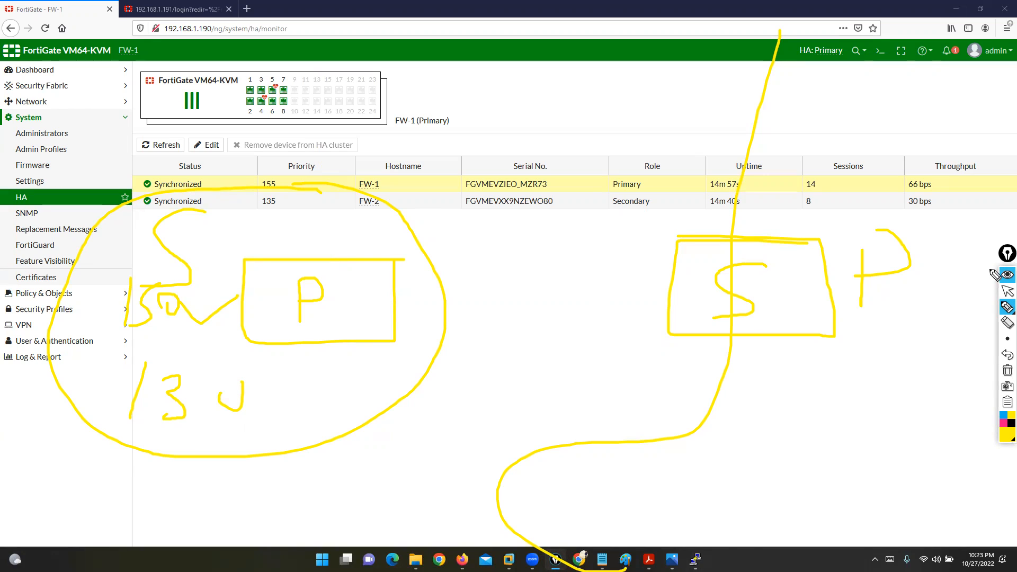
pyautogui.click(1007, 371)
pyautogui.click(1005, 285)
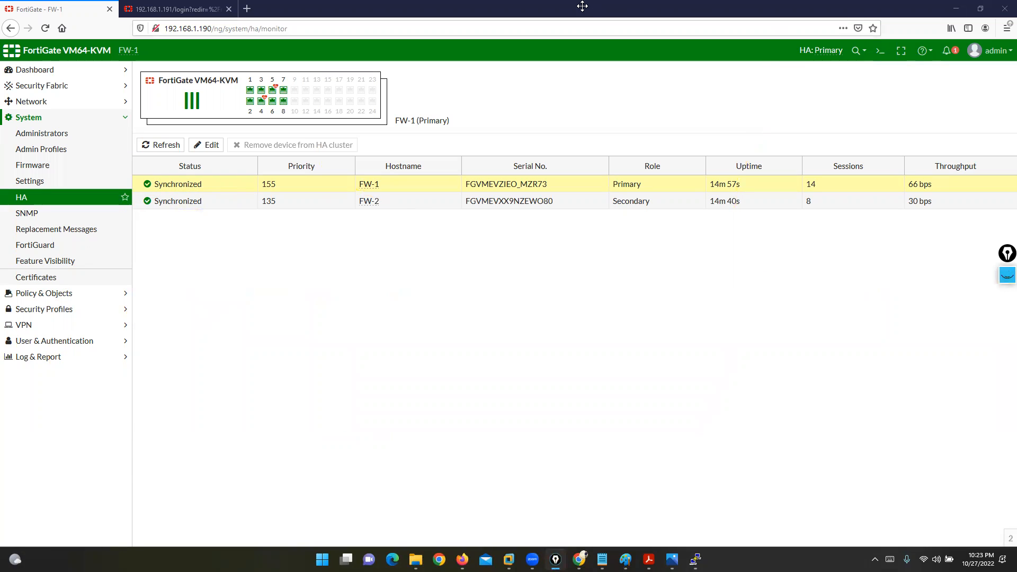
pyautogui.click(1006, 275)
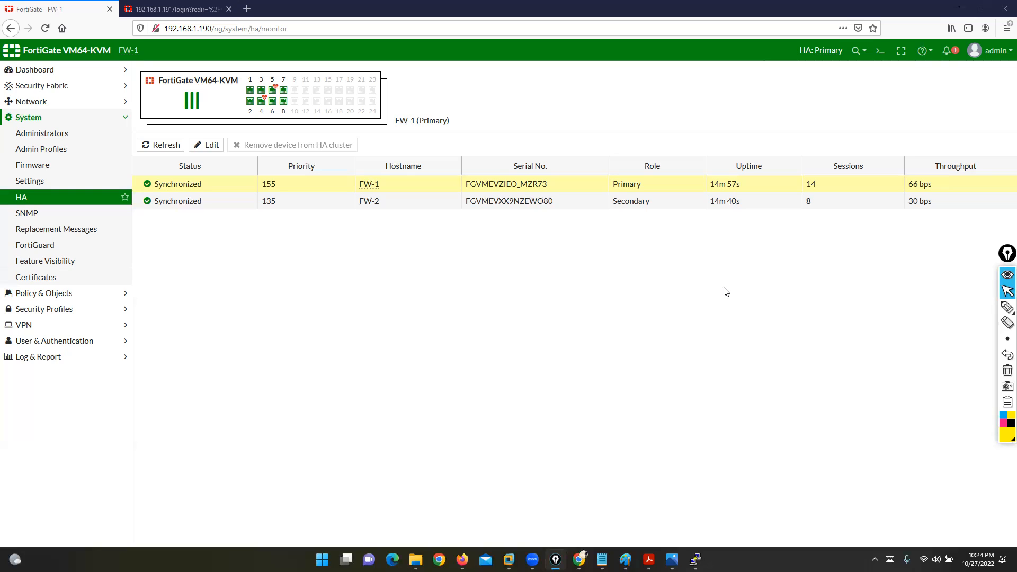
pyautogui.click(30, 75)
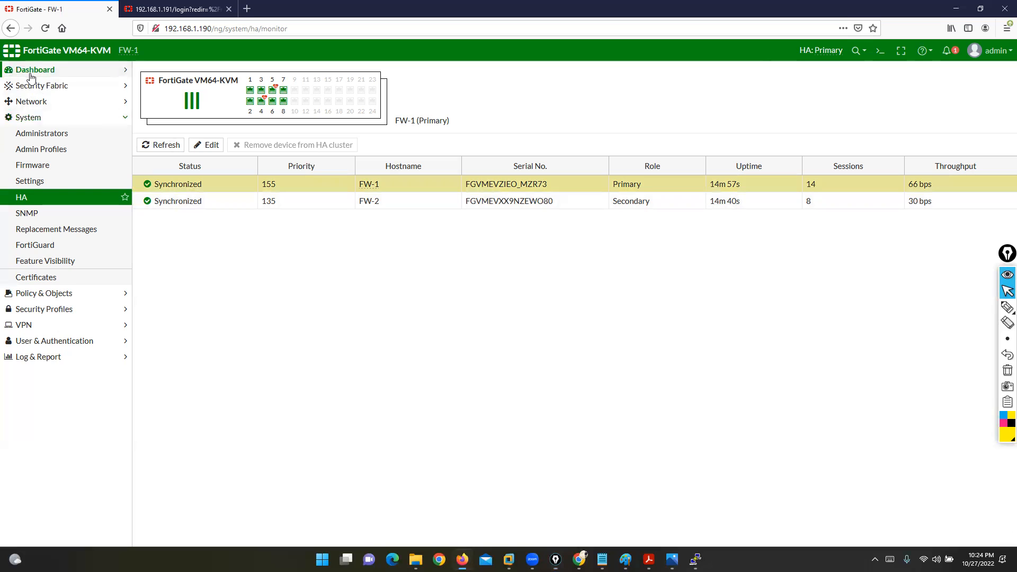
pyautogui.click(34, 85)
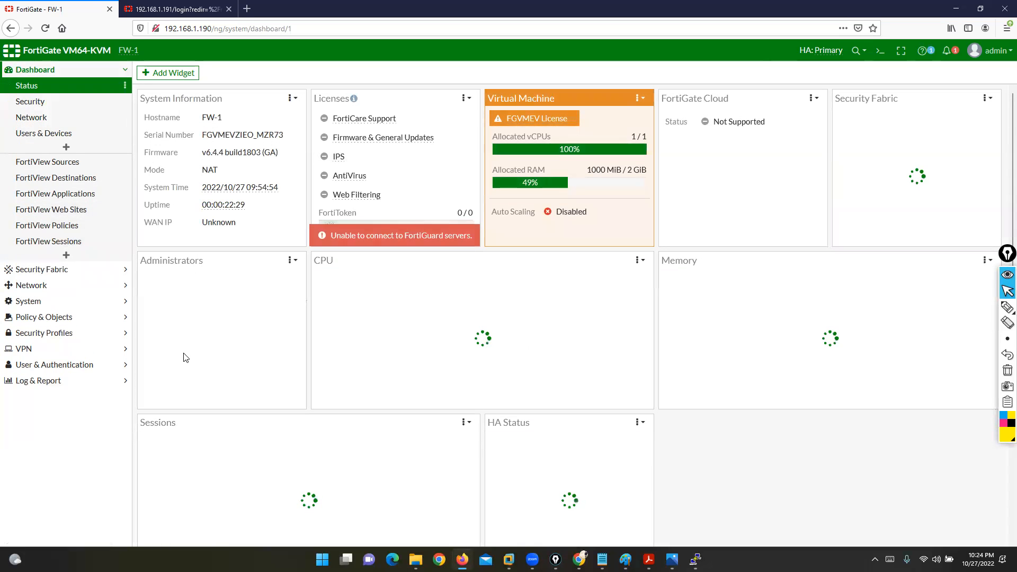
pyautogui.click(45, 302)
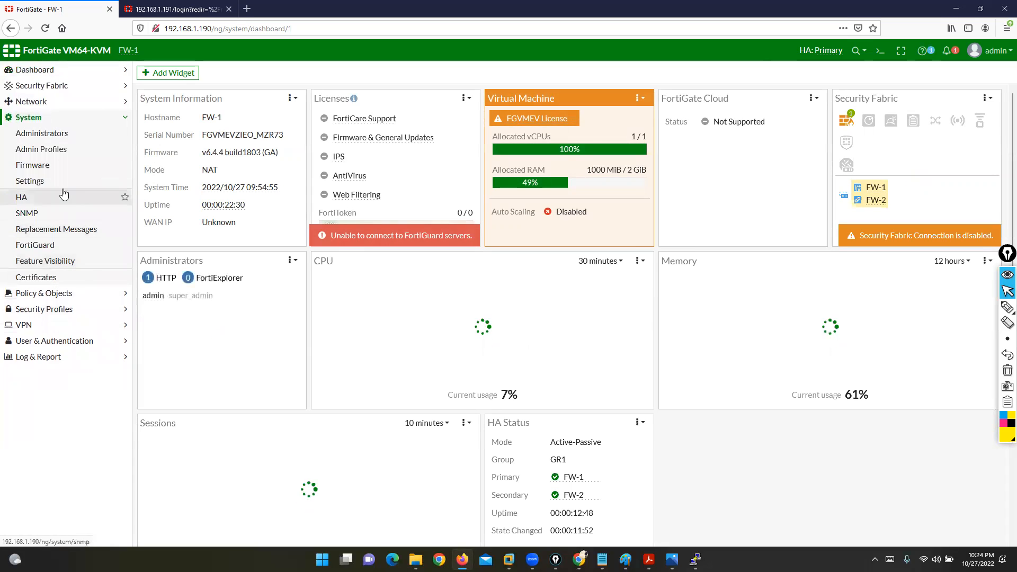
pyautogui.click(33, 167)
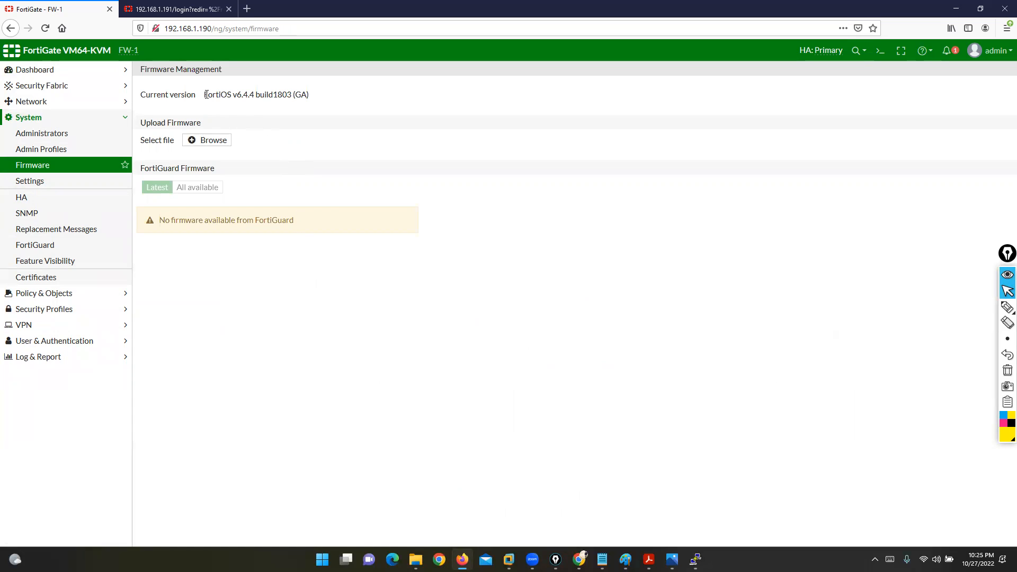
pyautogui.moveTo(205, 95); pyautogui.dragTo(322, 101)
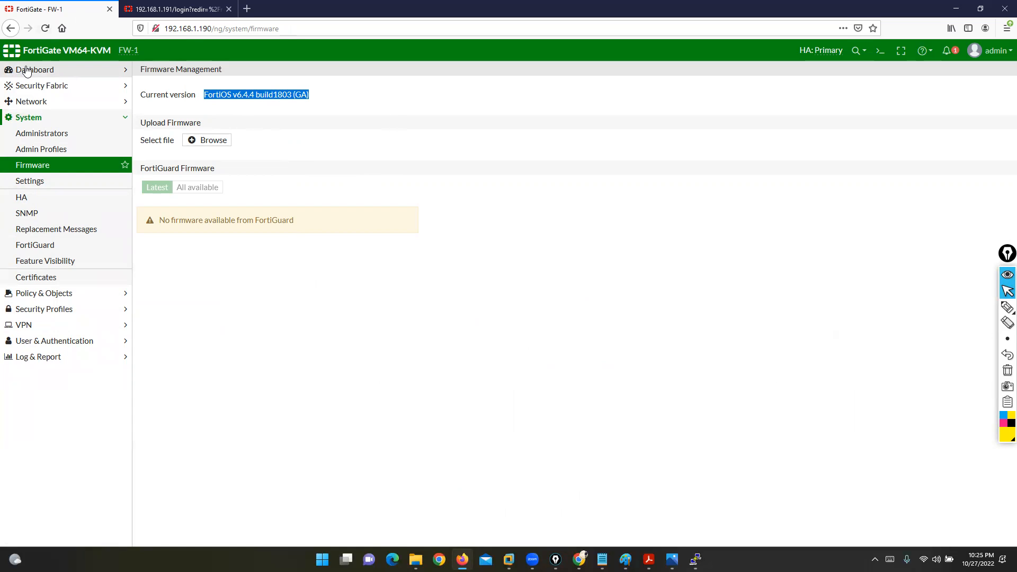
pyautogui.click(34, 197)
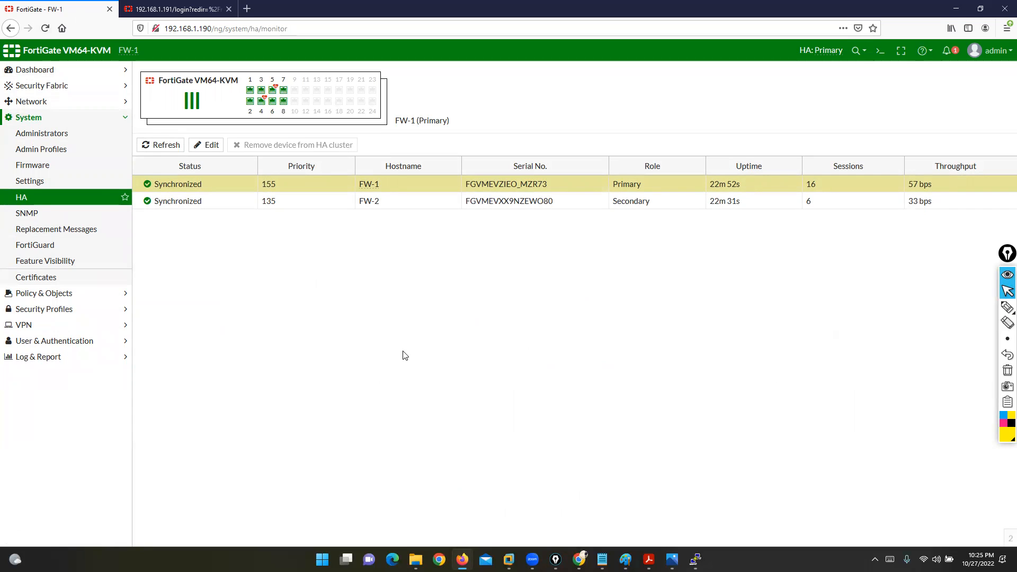
# Step: Open admin > Configuration > Backup, then admin > Configuration > Revisions, showing no saved revisions
pyautogui.click(989, 50)
pyautogui.moveTo(952, 121)
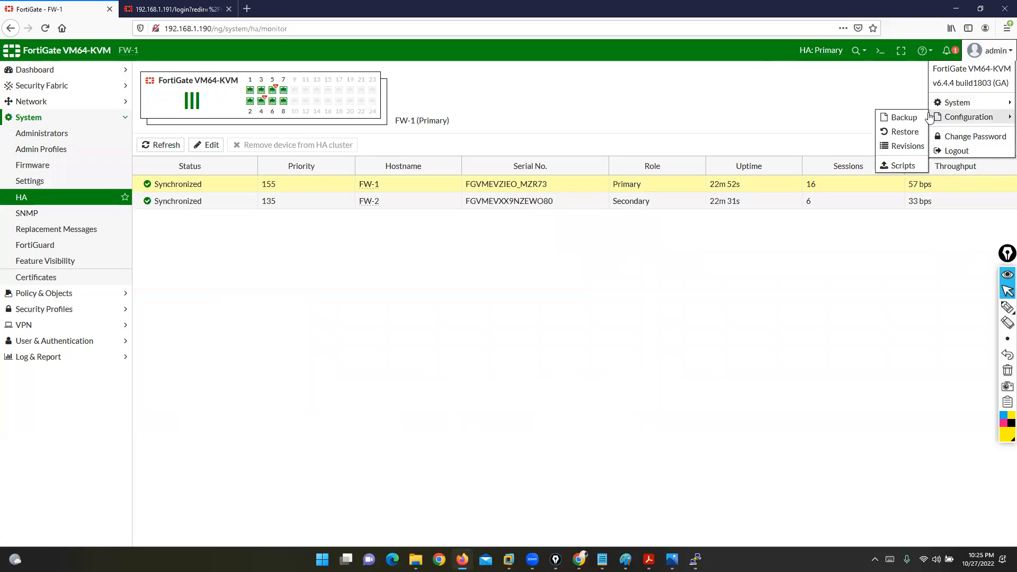
pyautogui.click(899, 118)
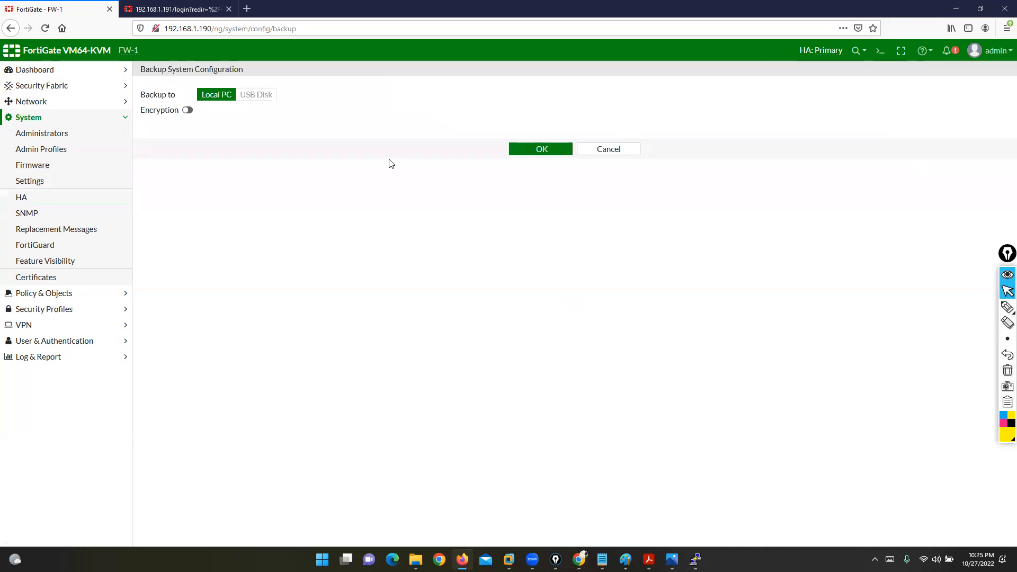
pyautogui.moveTo(153, 68); pyautogui.dragTo(228, 70)
pyautogui.click(996, 52)
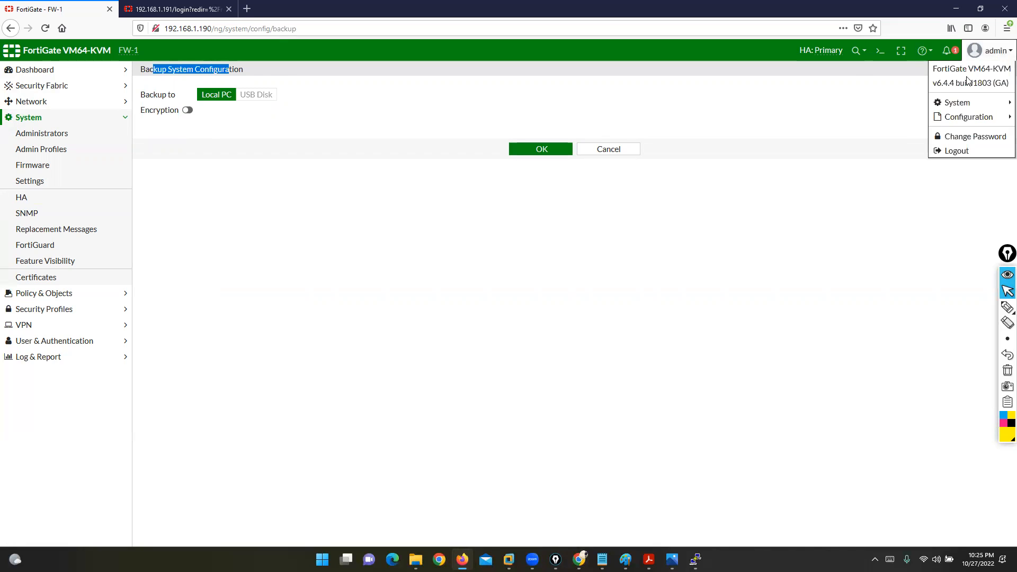
pyautogui.moveTo(955, 120)
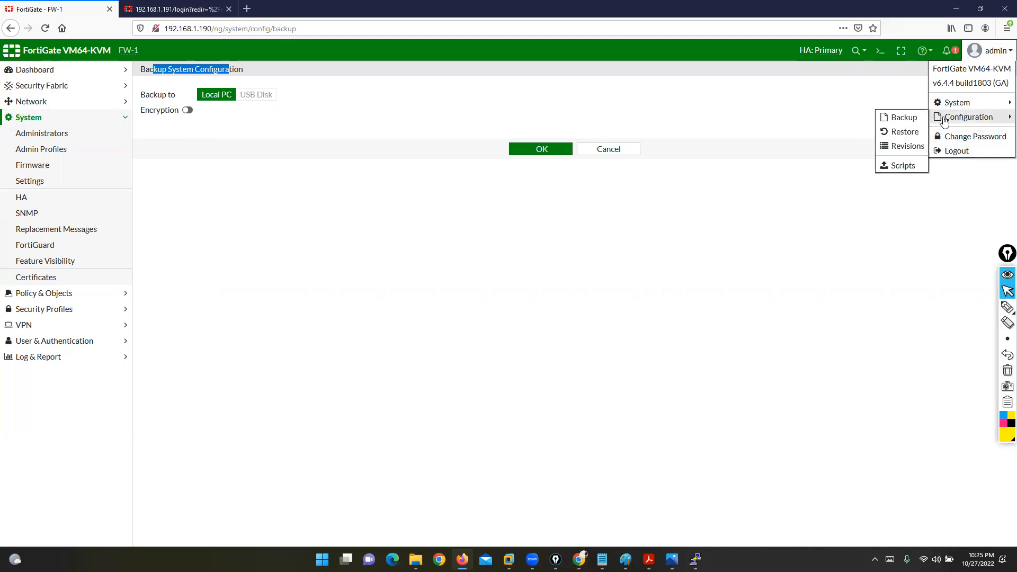
pyautogui.click(899, 148)
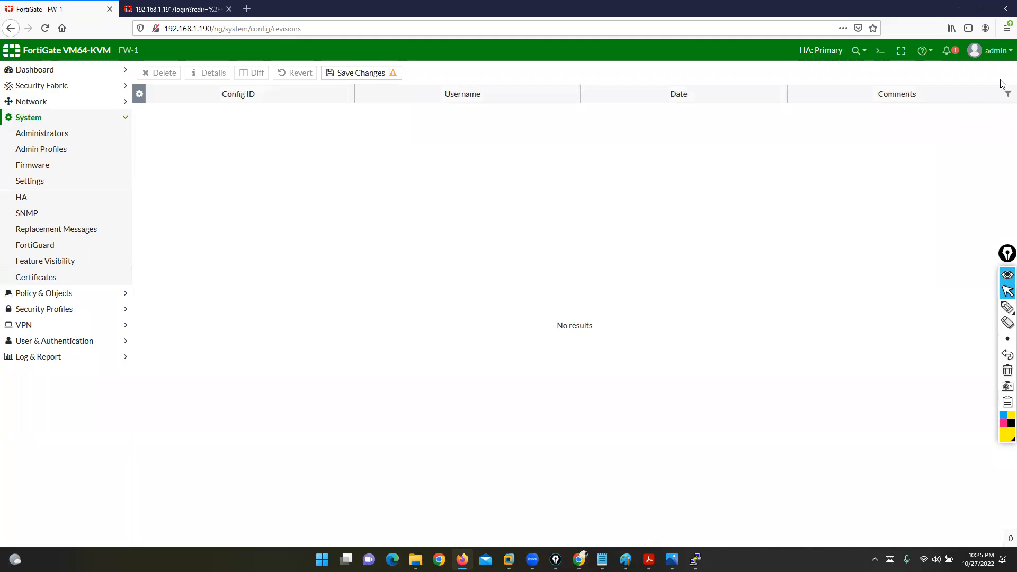
# Step: Reopen the admin Configuration menu twice and close it without choosing anything
pyautogui.click(992, 53)
pyautogui.moveTo(954, 121)
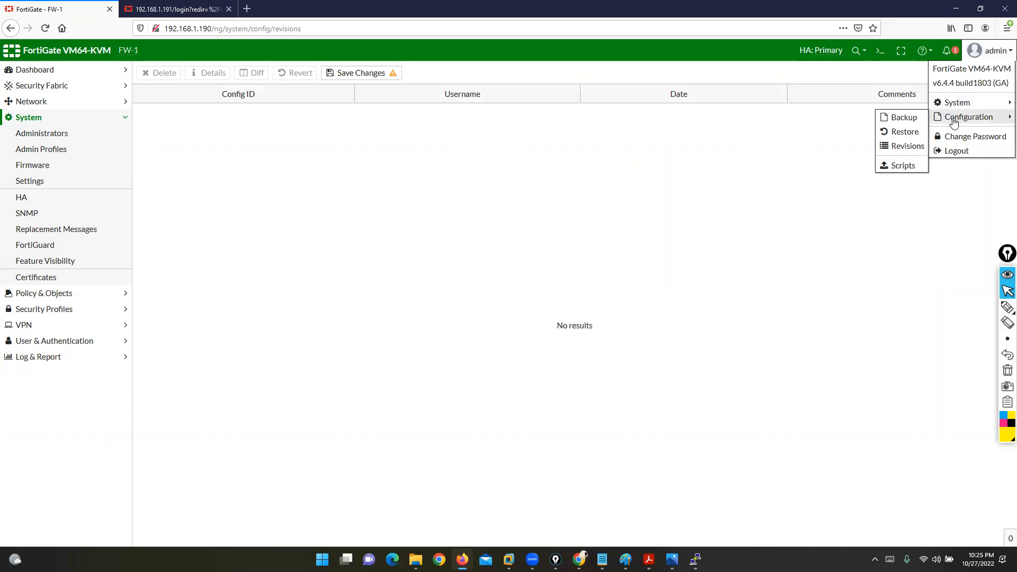
pyautogui.click(580, 400)
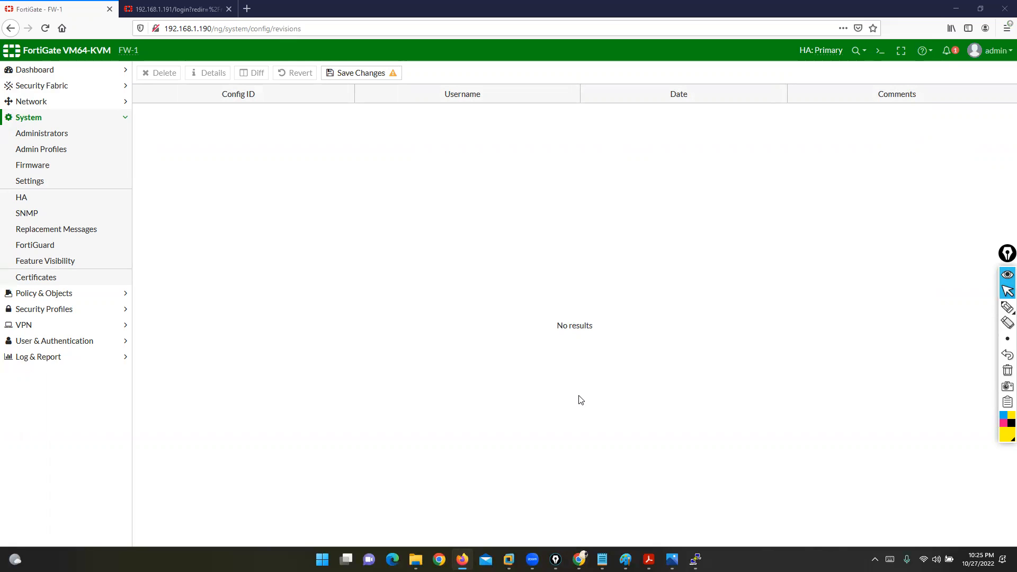
pyautogui.click(979, 50)
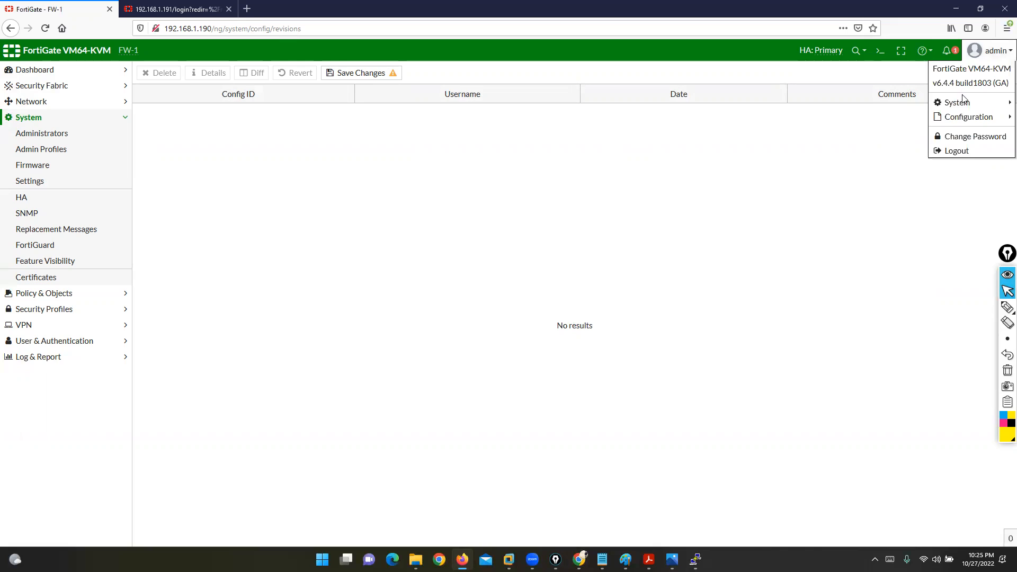
pyautogui.moveTo(943, 119)
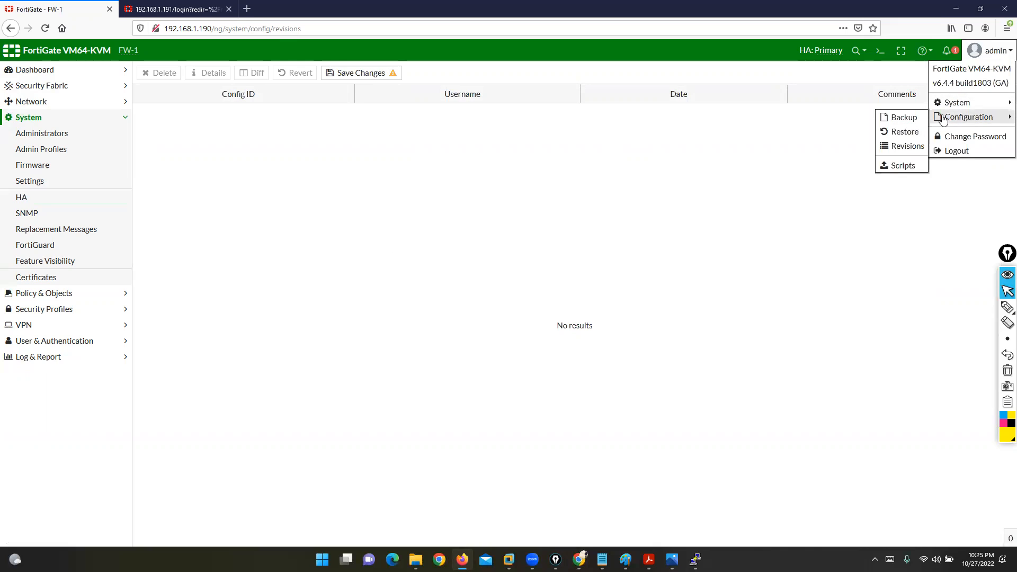
pyautogui.click(493, 248)
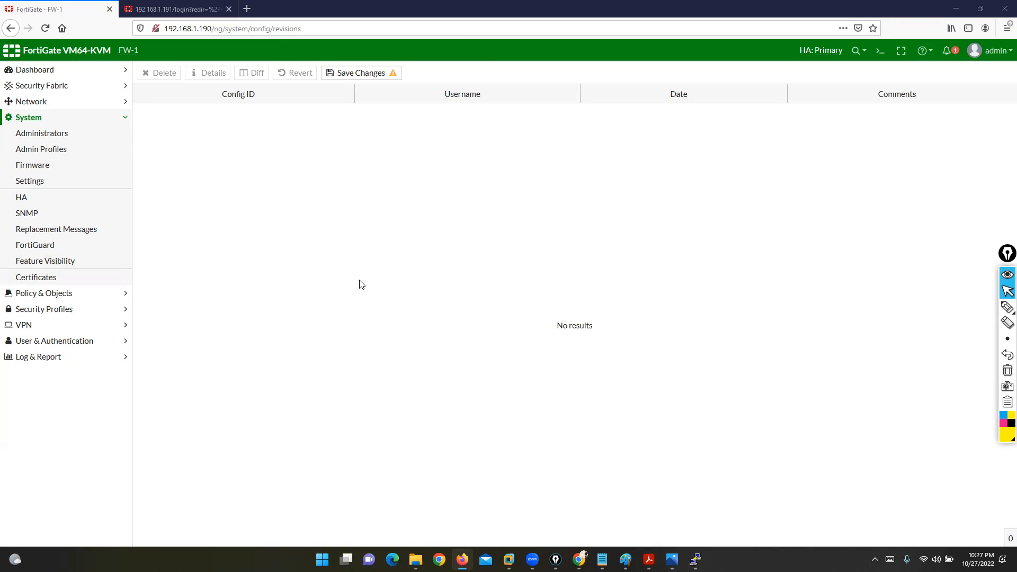
# Step: Reload the 192.168.1.191 login page and retry signing in to FW-2
pyautogui.click(172, 9)
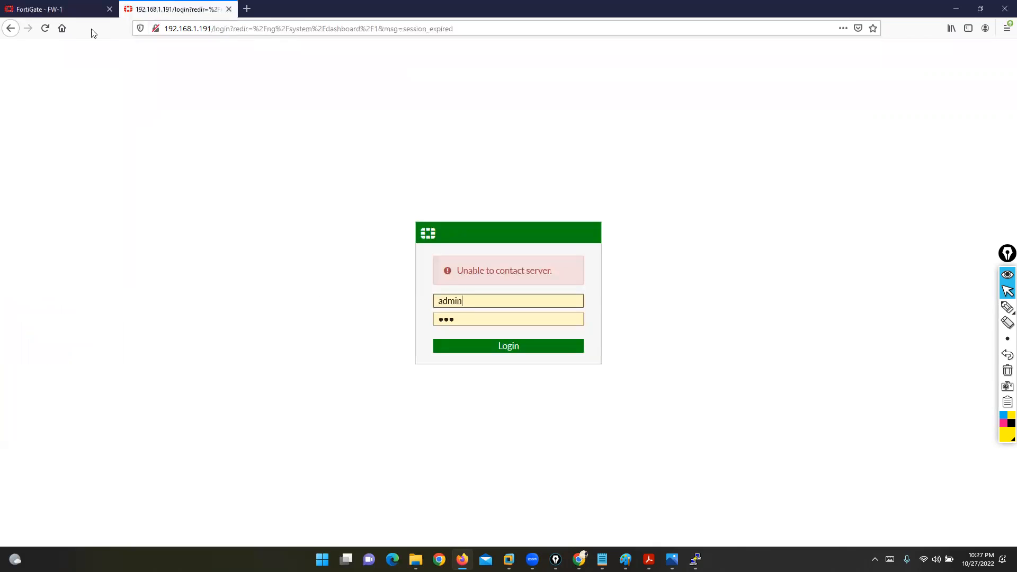
pyautogui.click(45, 29)
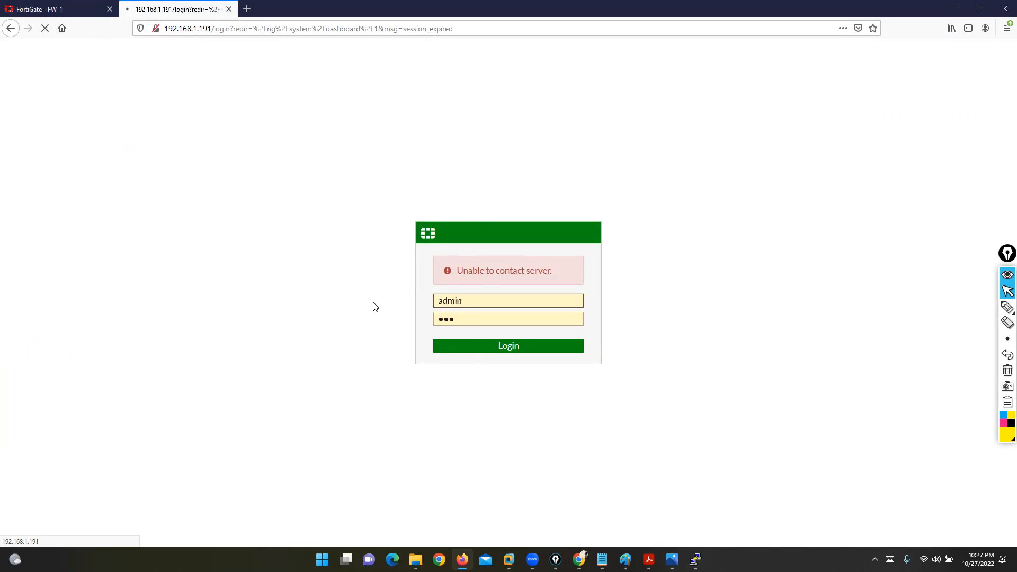
pyautogui.click(46, 11)
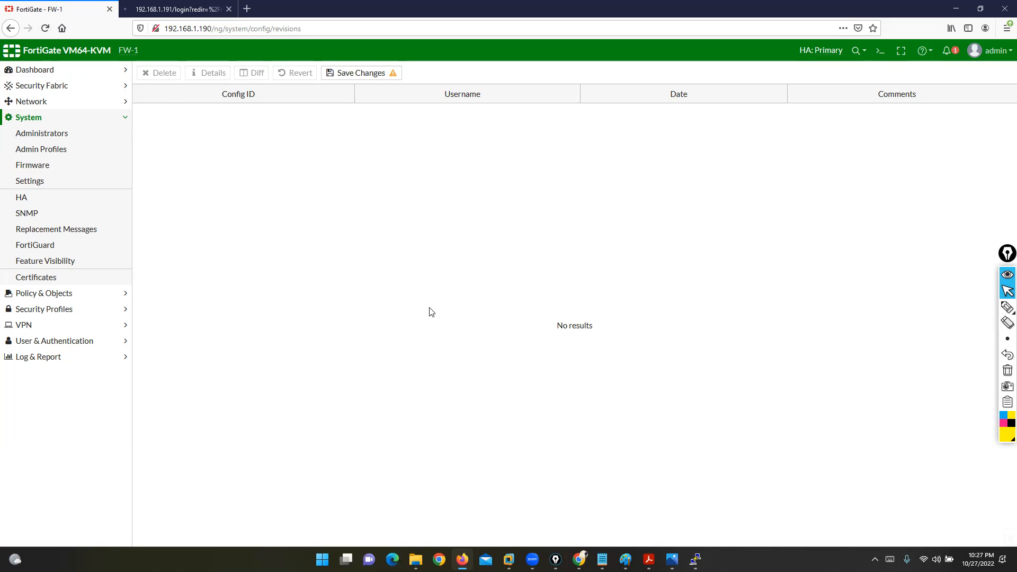
pyautogui.click(157, 7)
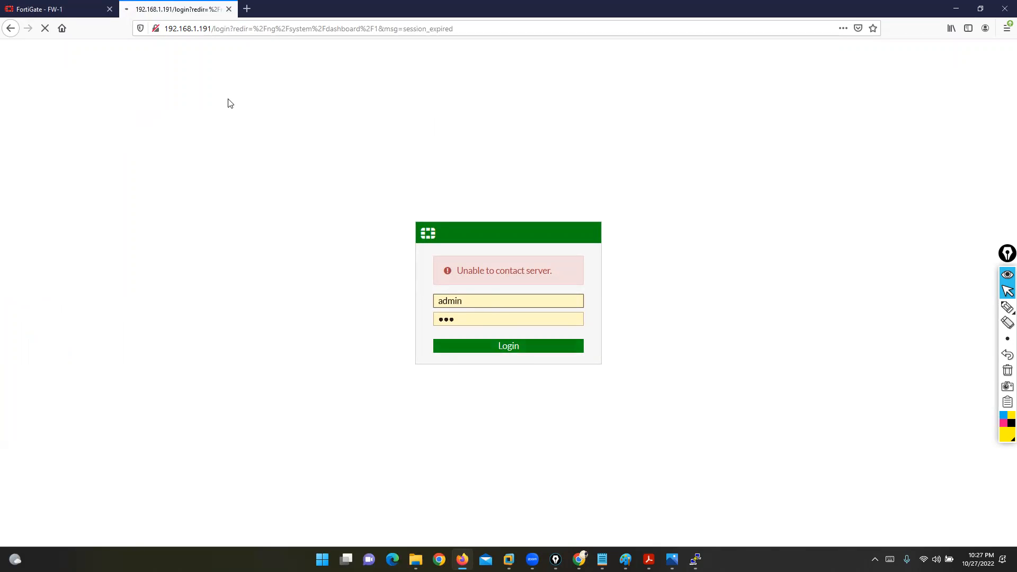
pyautogui.click(482, 343)
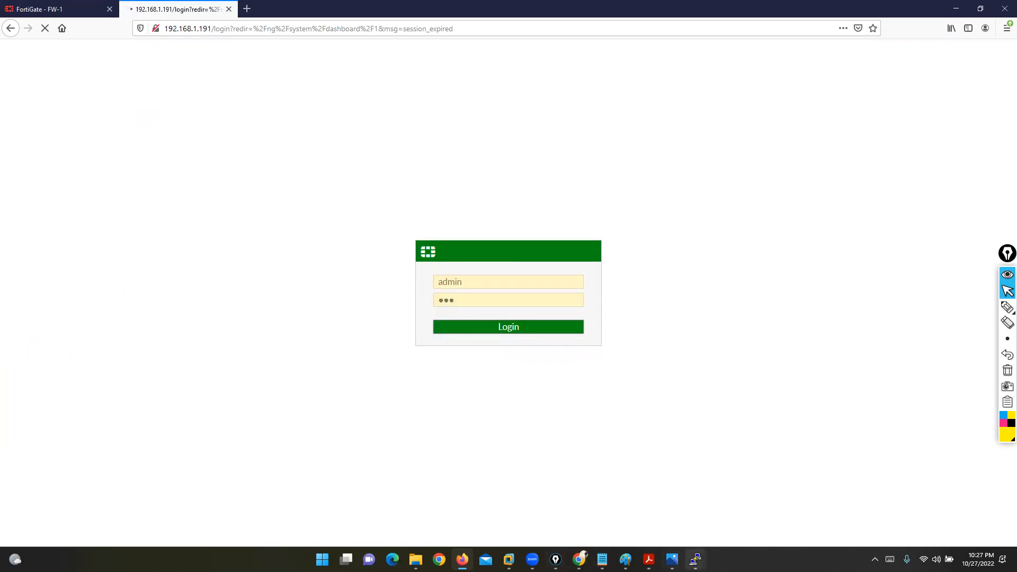
# Step: Log in to the Fortinet2 console as admin with the administrator password
pyautogui.moveTo(696, 559)
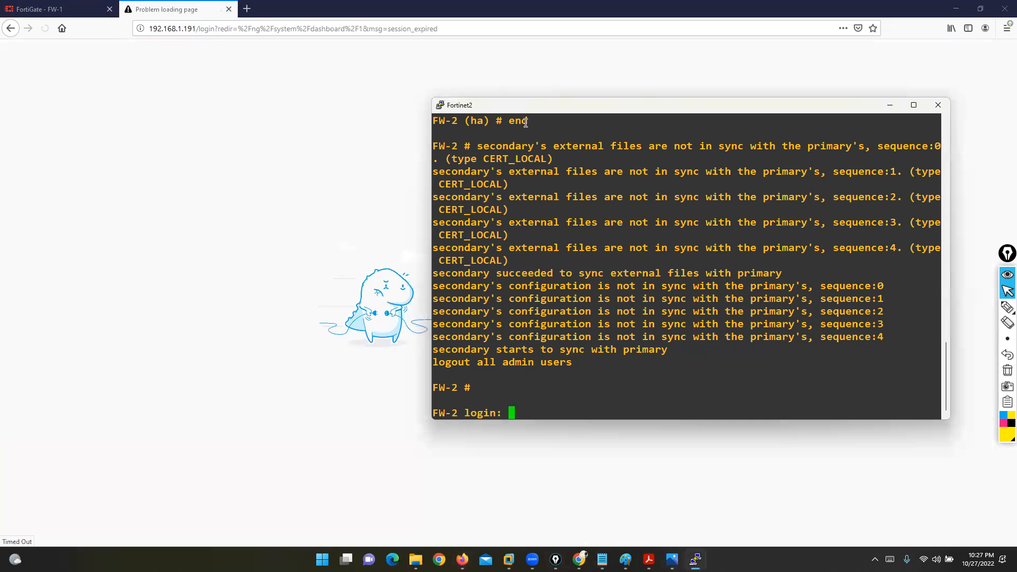
pyautogui.moveTo(504, 110); pyautogui.dragTo(560, 104)
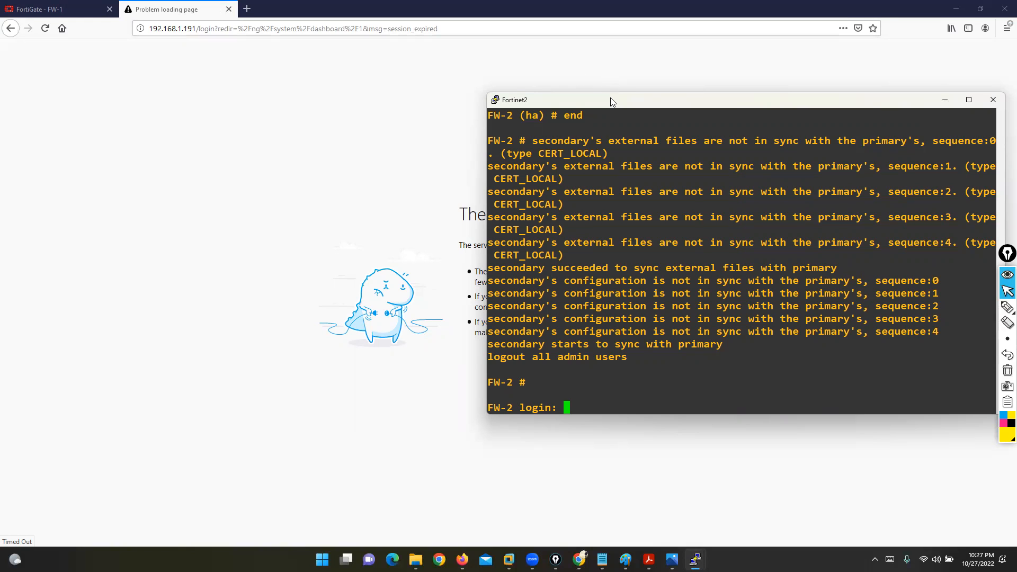
pyautogui.moveTo(609, 100); pyautogui.dragTo(481, 106)
pyautogui.write('adm')
pyautogui.press('BackSpace')
pyautogui.press('BackSpace')
pyautogui.press('BackSpace')
pyautogui.write('admin')
pyautogui.press('Return')
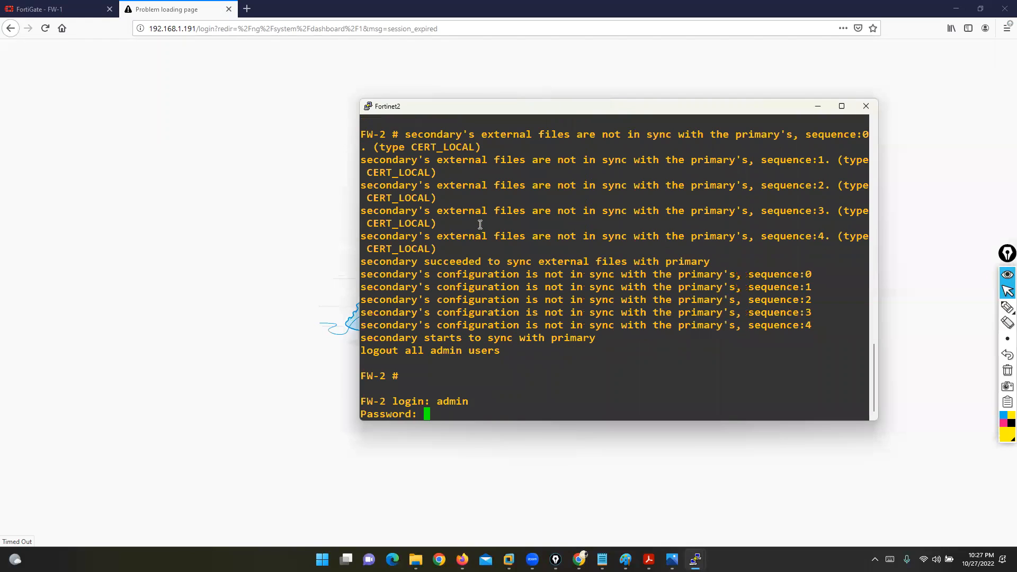
pyautogui.press('Return')
pyautogui.press('Return')
pyautogui.press('Return')
pyautogui.press('Return')
pyautogui.press('Return')
pyautogui.press('Return')
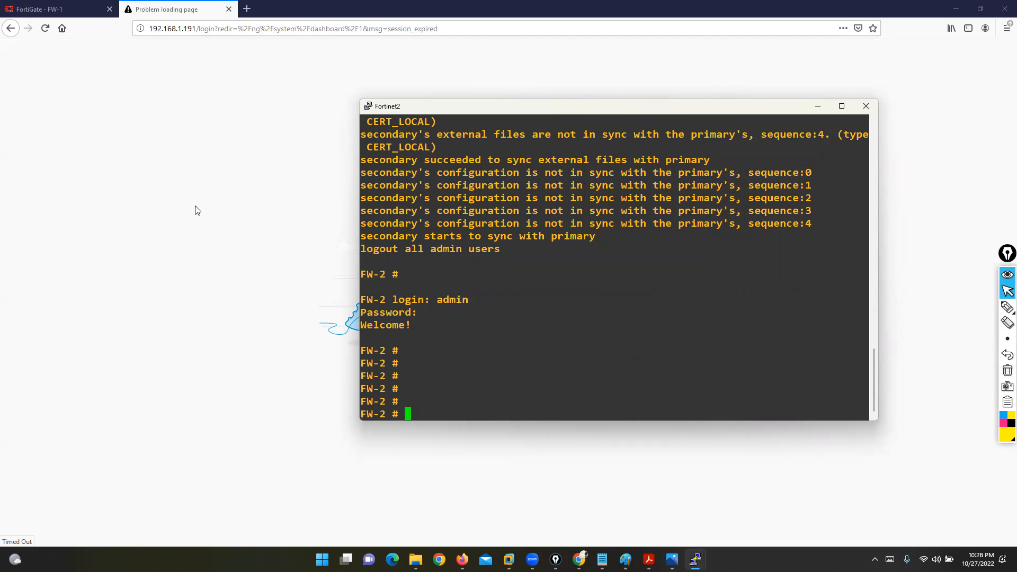
pyautogui.moveTo(420, 100); pyautogui.dragTo(425, 159)
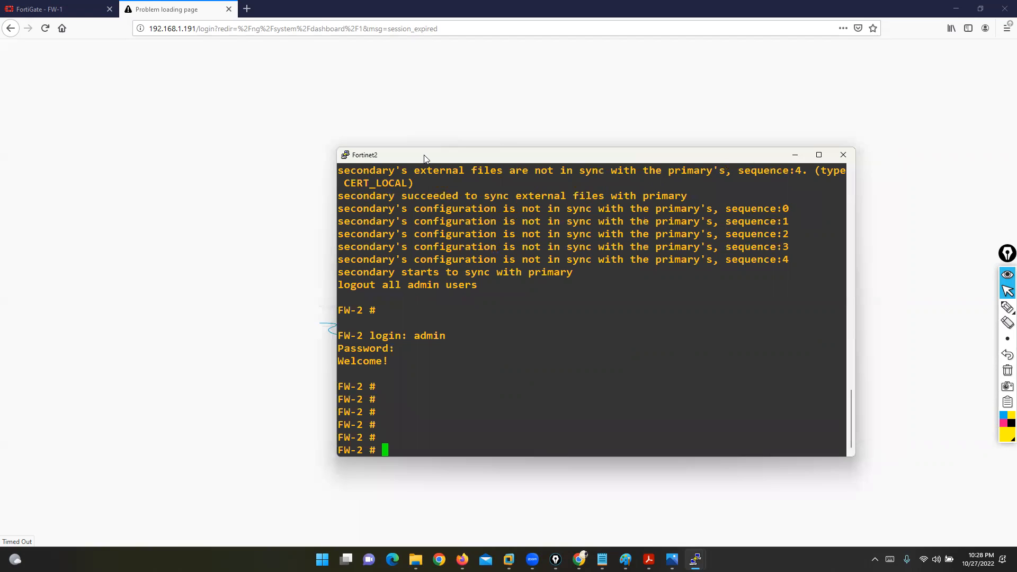
# Step: Bring up the EVE-NG lab topology in Chrome
pyautogui.click(541, 116)
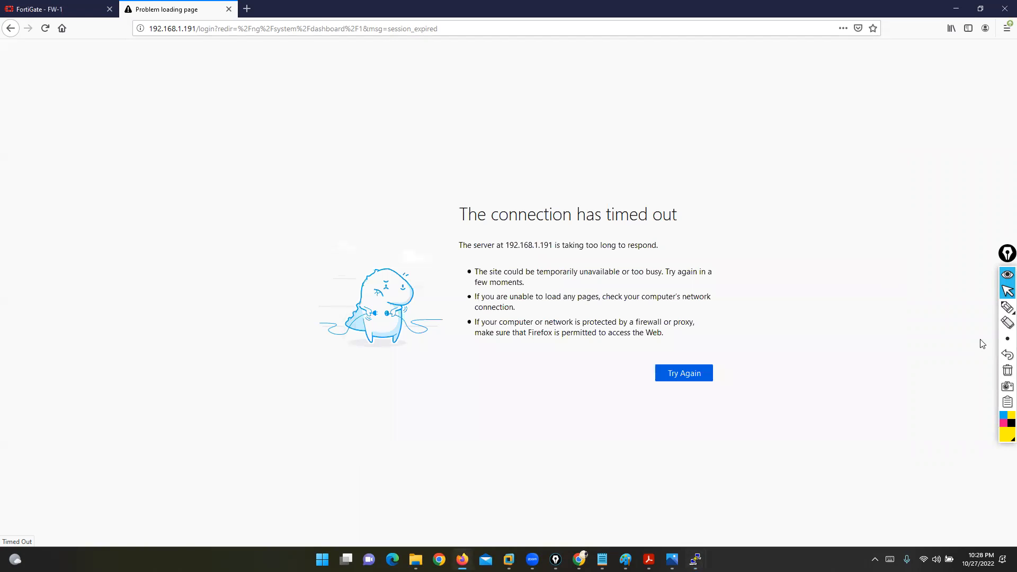
pyautogui.click(1007, 293)
pyautogui.click(579, 559)
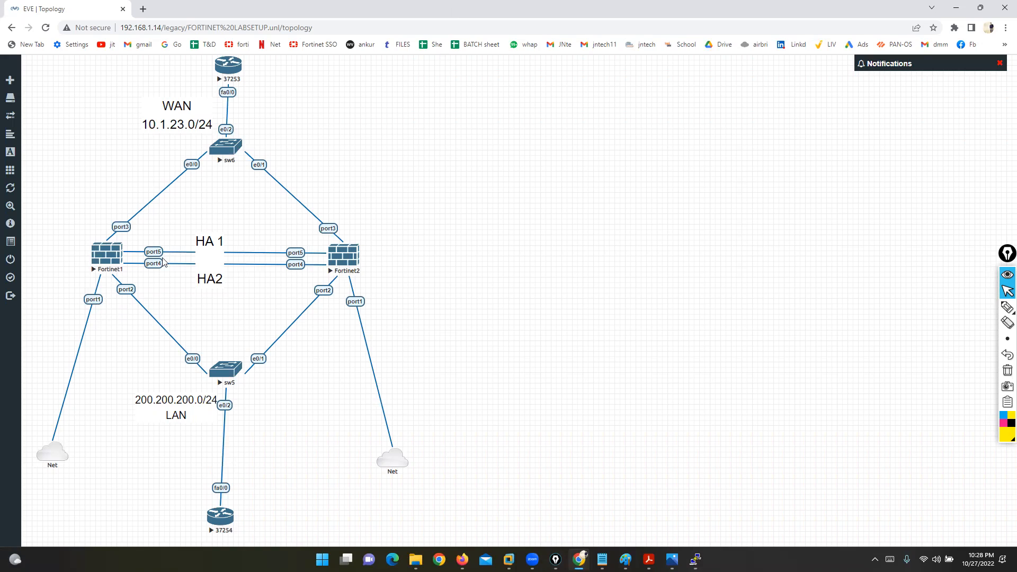
pyautogui.hotkey('alt', 'Tab')
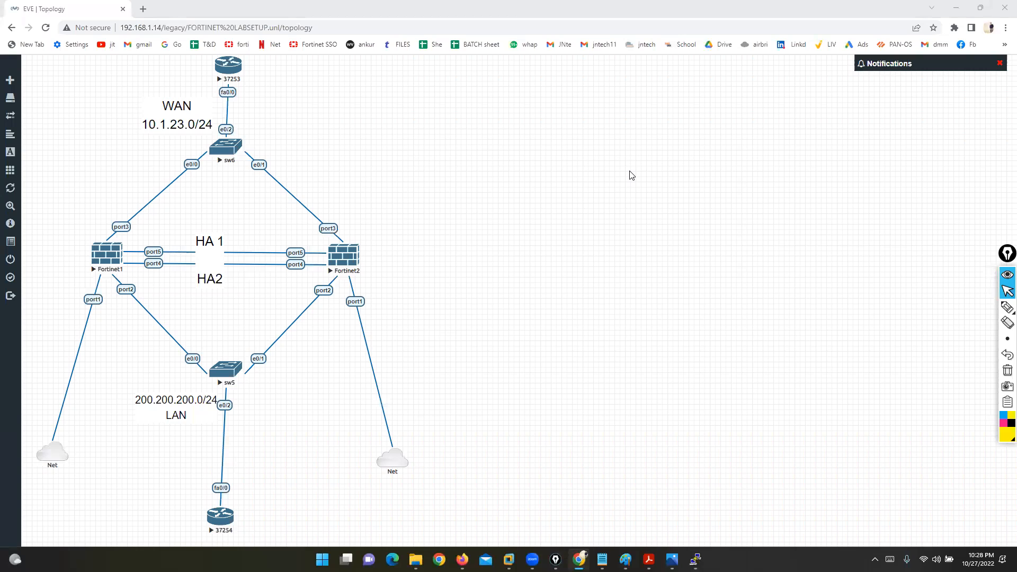
# Step: Circle port1 links on Fortinet1 and Fortinet2, clear the markings, and return to Firefox
pyautogui.click(1006, 309)
pyautogui.moveTo(93, 284)
pyautogui.mouseDown()
pyautogui.moveTo(101, 318)
pyautogui.moveTo(92, 281)
pyautogui.moveTo(112, 305)
pyautogui.mouseUp()
pyautogui.moveTo(346, 283); pyautogui.dragTo(377, 302)
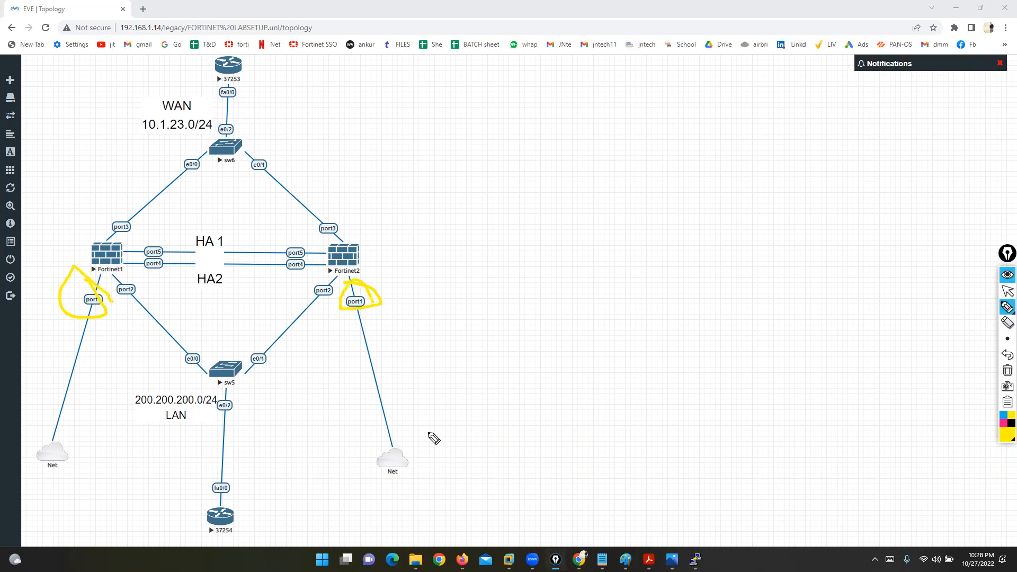
pyautogui.click(1006, 373)
pyautogui.moveTo(95, 272)
pyautogui.mouseDown()
pyautogui.moveTo(91, 319)
pyautogui.moveTo(99, 280)
pyautogui.mouseUp()
pyautogui.moveTo(375, 284)
pyautogui.mouseDown()
pyautogui.moveTo(350, 301)
pyautogui.moveTo(391, 291)
pyautogui.moveTo(373, 282)
pyautogui.mouseUp()
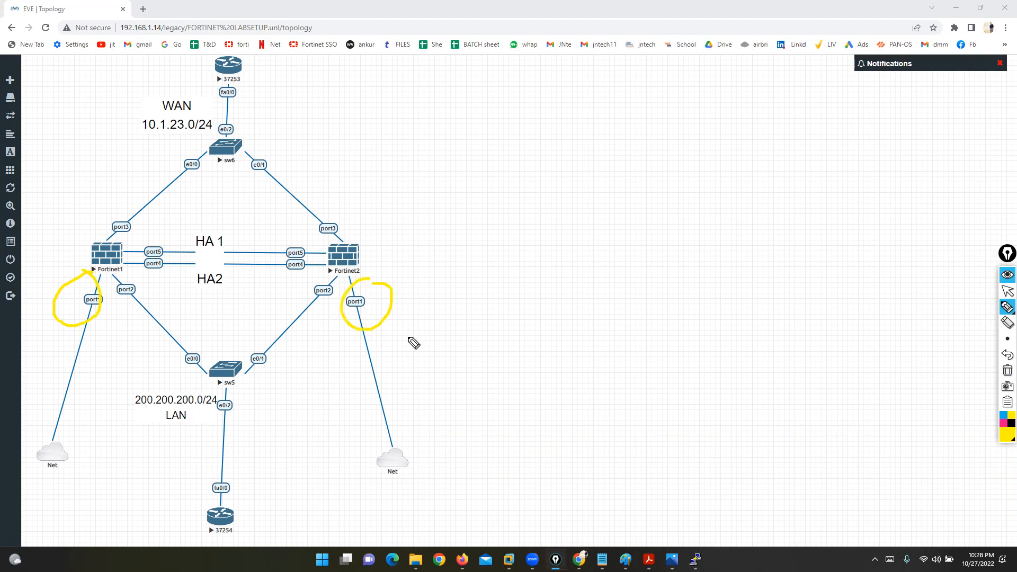
pyautogui.click(1008, 370)
pyautogui.moveTo(1005, 340)
pyautogui.click(1008, 290)
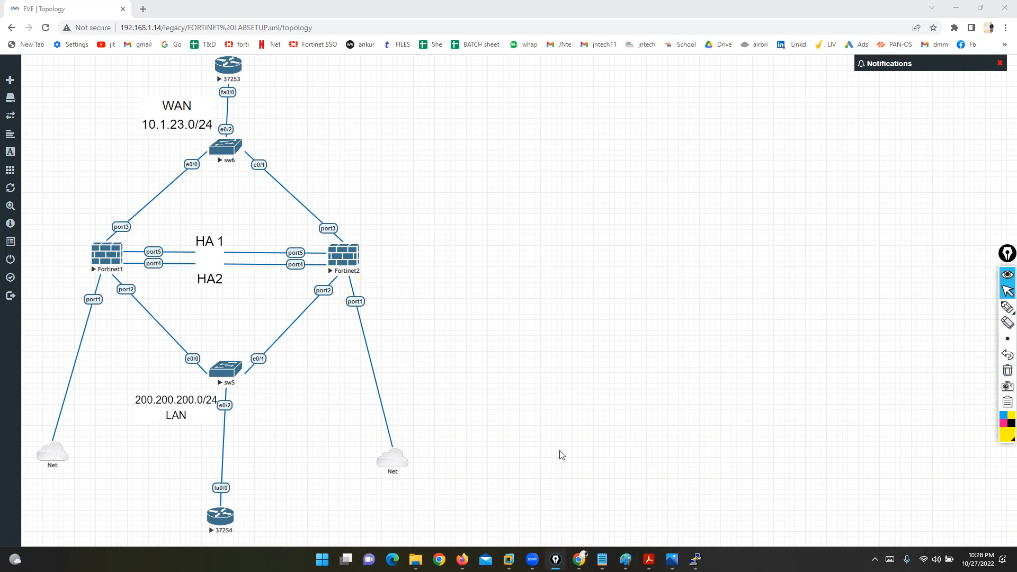
pyautogui.click(462, 559)
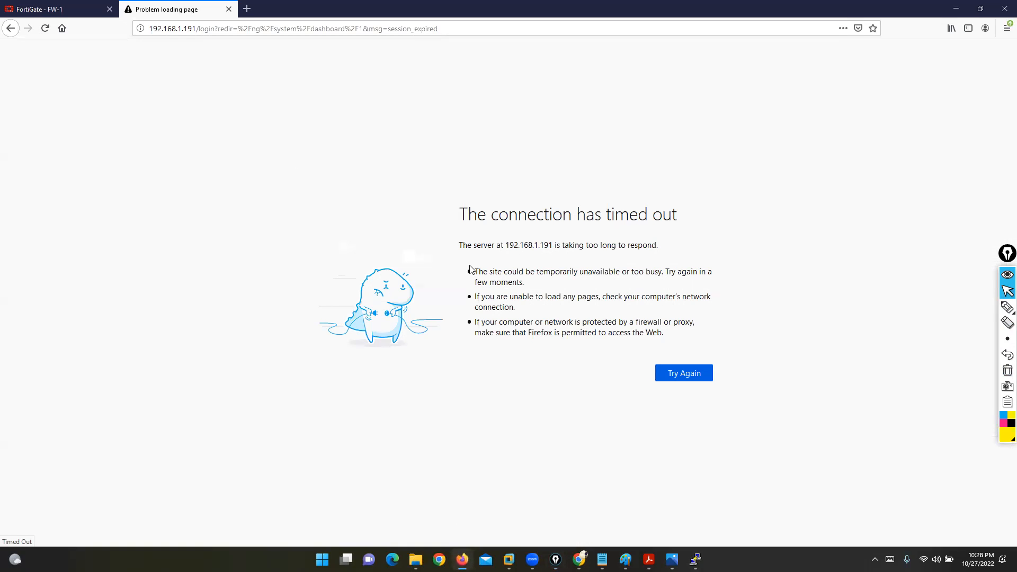
# Step: Switch to the FortiGate - FW-1 tab and open Network > Interfaces
pyautogui.click(71, 8)
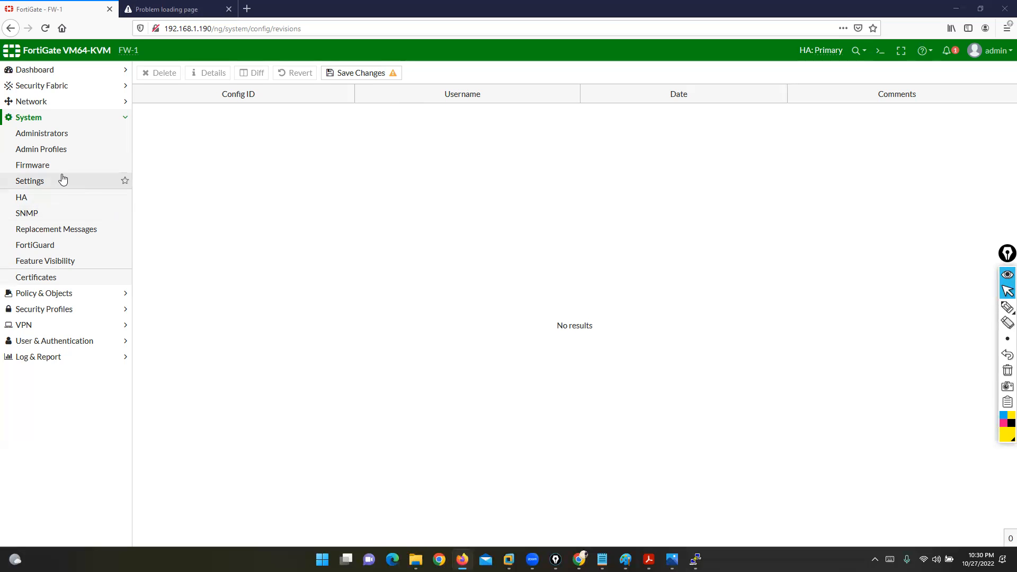
pyautogui.click(29, 101)
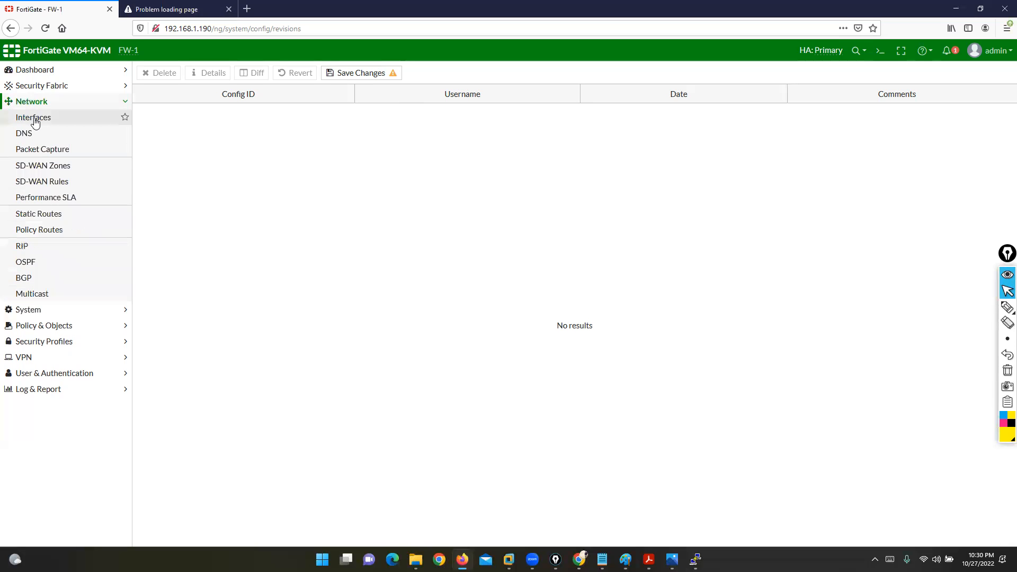
pyautogui.click(33, 120)
# Step: Run 'show system interface' on FW-2 and review port2 and port3 settings in the output
pyautogui.moveTo(695, 558)
pyautogui.click(748, 503)
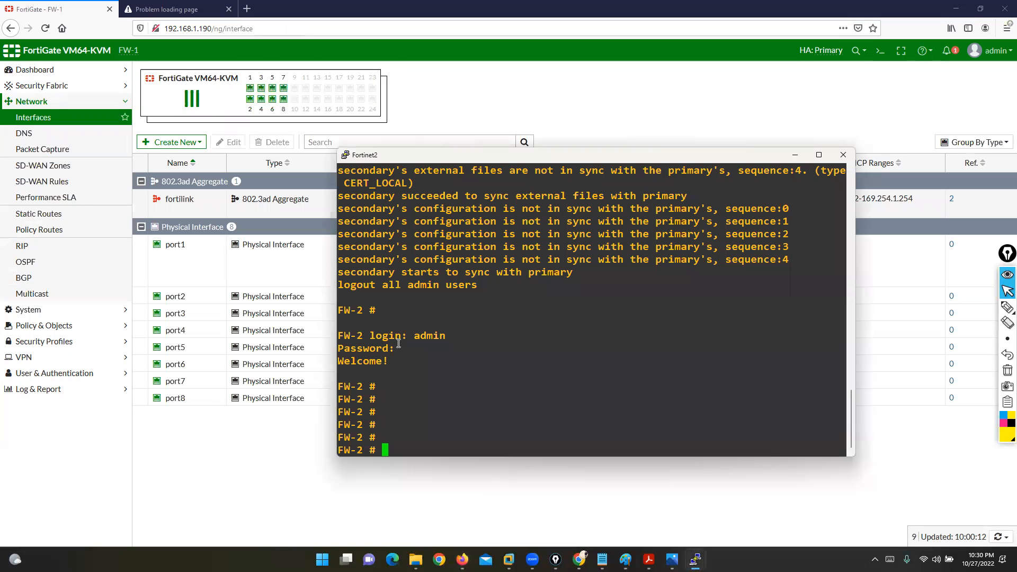
pyautogui.write('show system interface')
pyautogui.press('Return')
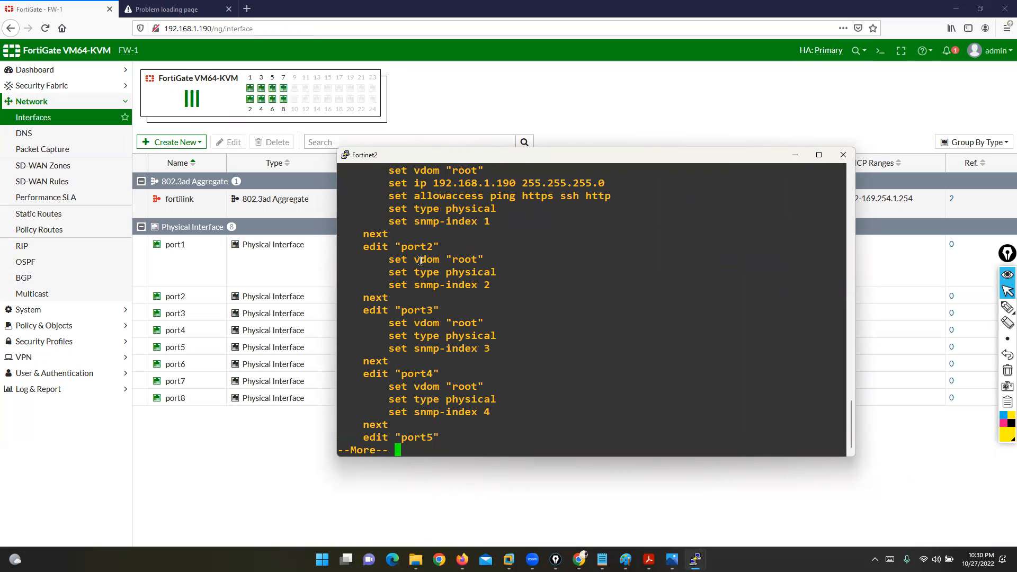
pyautogui.moveTo(397, 246); pyautogui.dragTo(505, 289)
pyautogui.moveTo(394, 307); pyautogui.dragTo(527, 363)
pyautogui.click(433, 394)
pyautogui.press('q')
pyautogui.moveTo(340, 446); pyautogui.dragTo(361, 445)
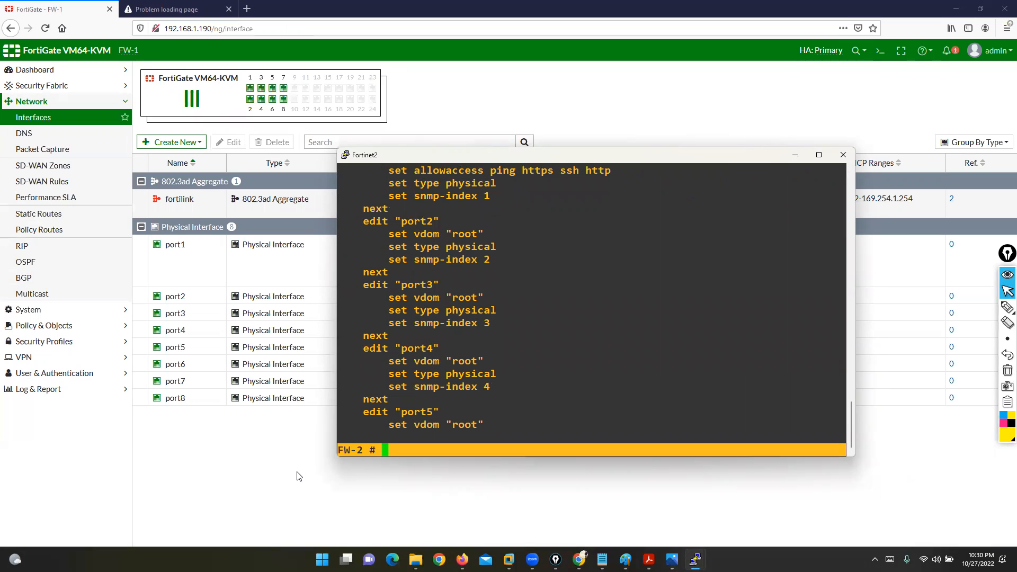
pyautogui.click(295, 476)
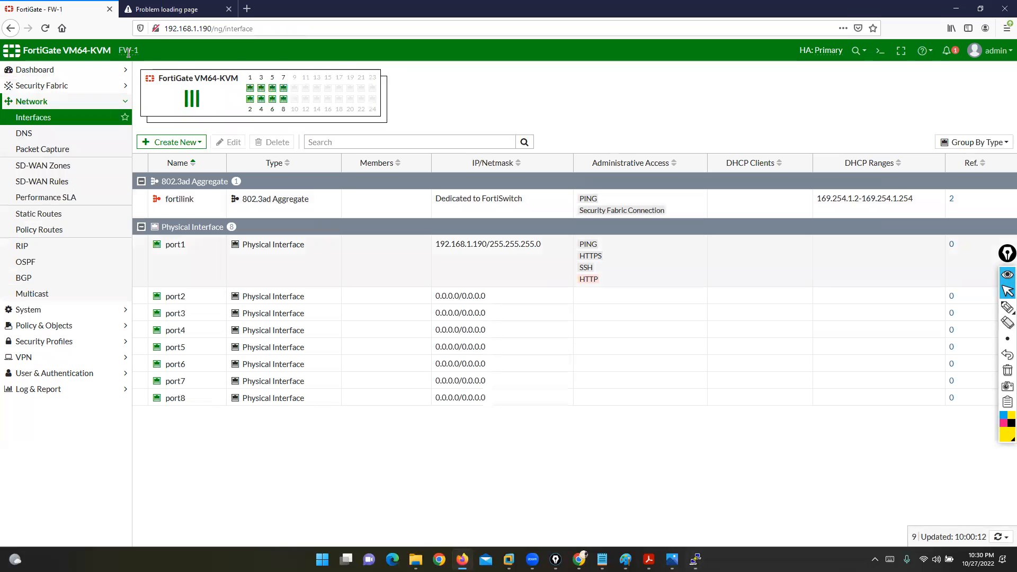
# Step: Set port2 alias LAN, address 200.200.200.1/24, with PING allowed
pyautogui.click(182, 300)
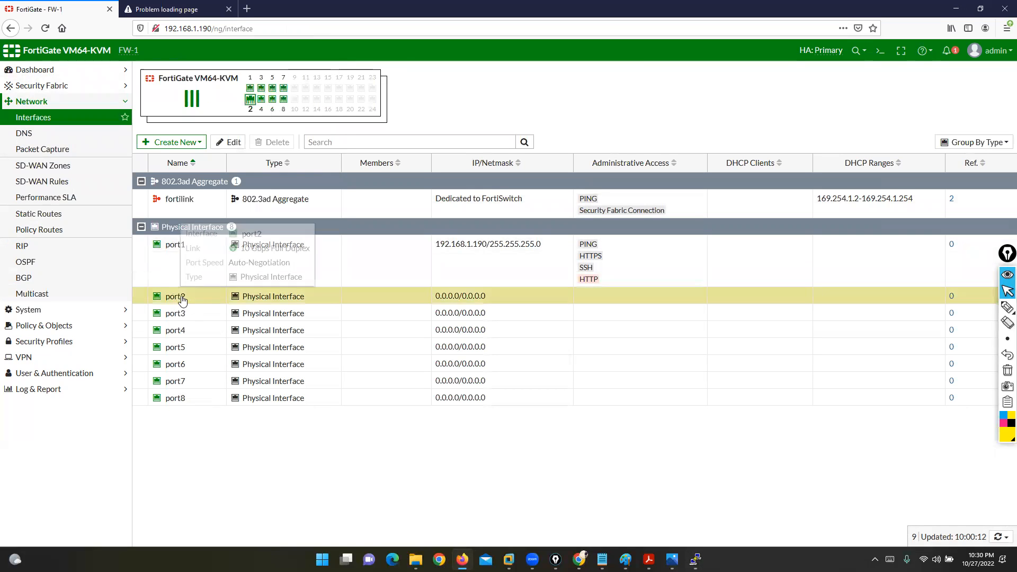
pyautogui.click(231, 142)
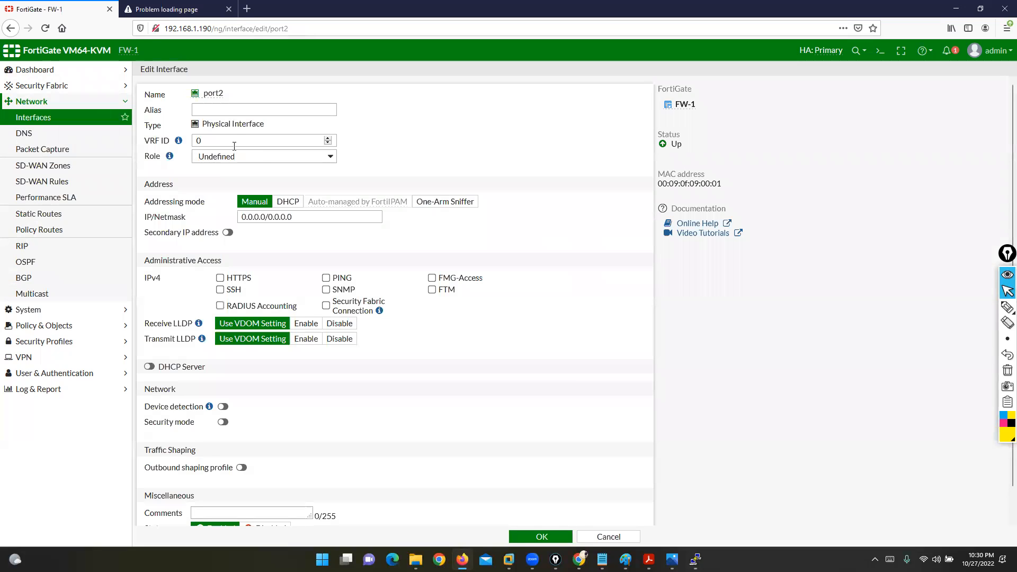
pyautogui.click(206, 112)
pyautogui.write('LAN')
pyautogui.press('Tab')
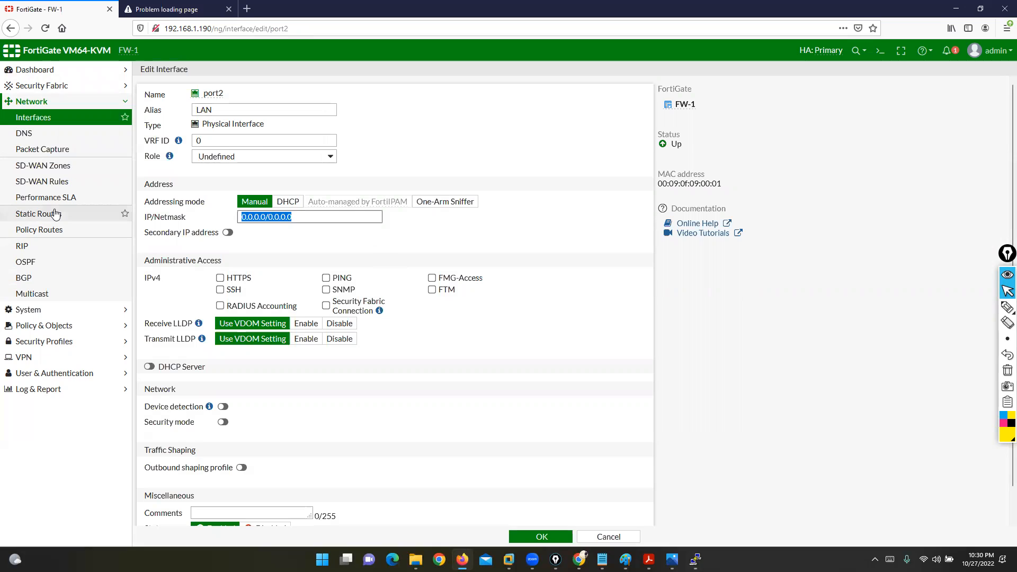
pyautogui.write('200.200.200.1/24')
pyautogui.click(326, 278)
pyautogui.click(540, 537)
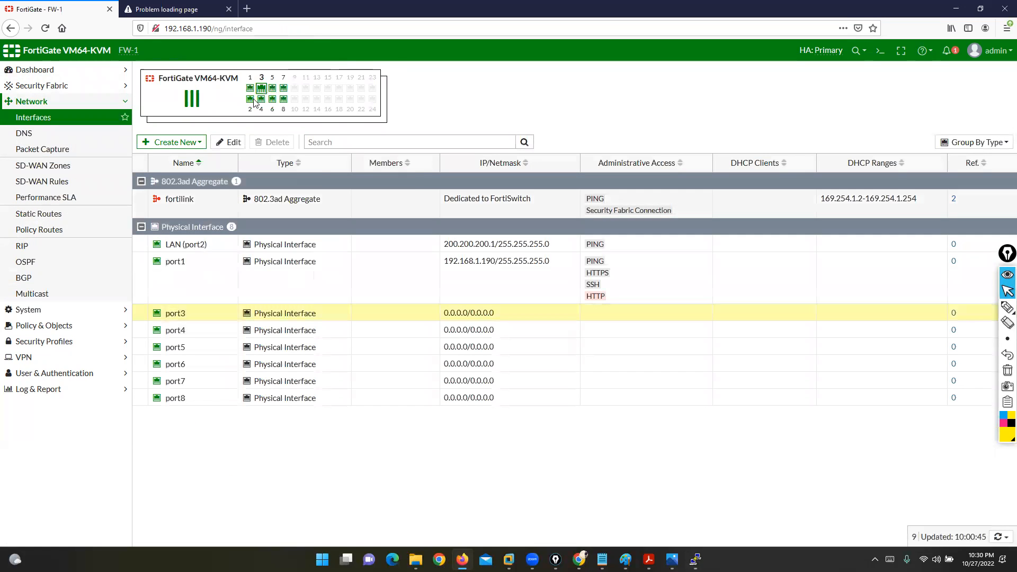
# Step: Set port3 alias WAN, address 10.1.23.1/24, with PING allowed
pyautogui.click(232, 142)
pyautogui.click(256, 109)
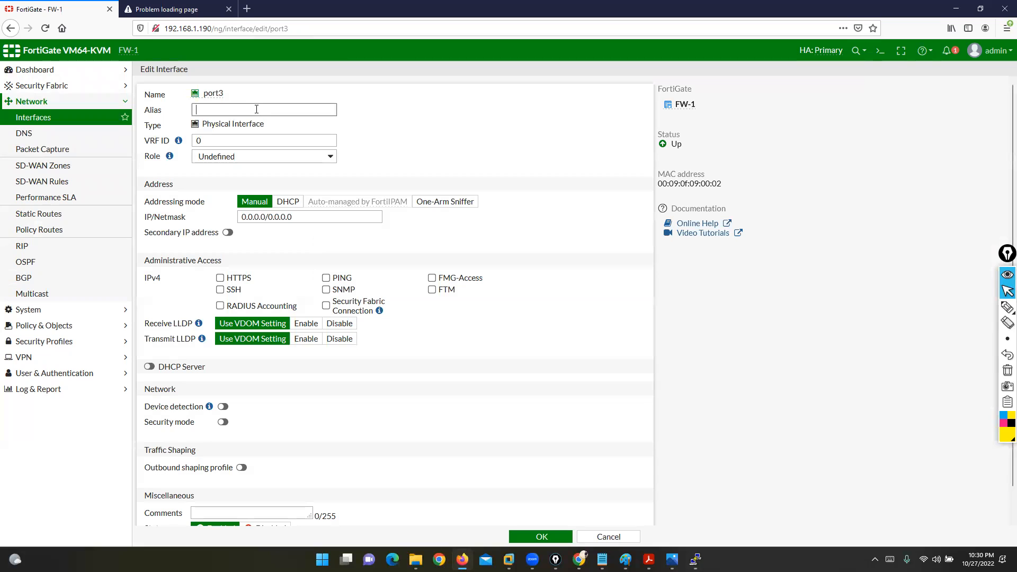
pyautogui.tripleClick(295, 215)
pyautogui.write('10.1.23.1')
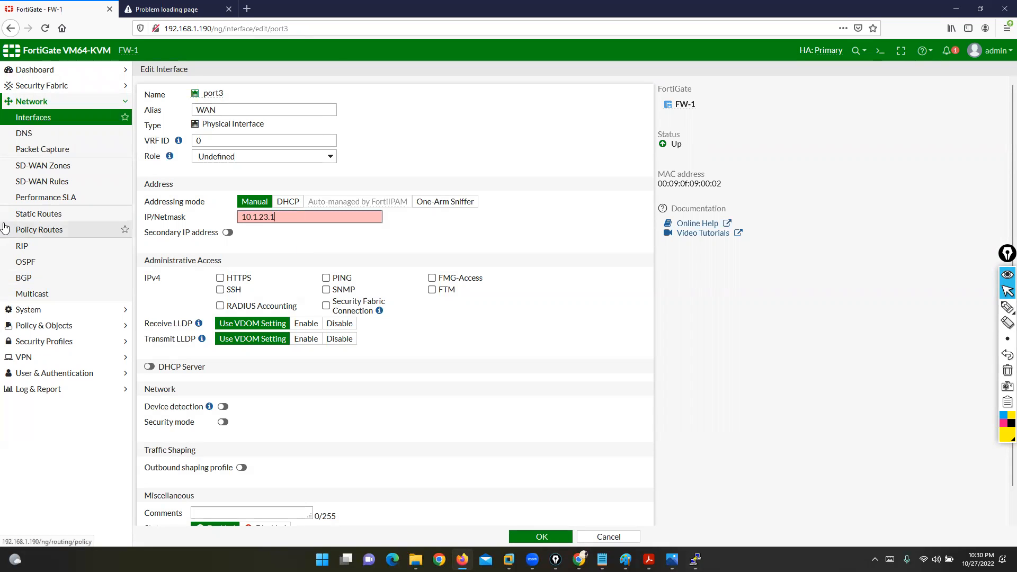
pyautogui.write('/23')
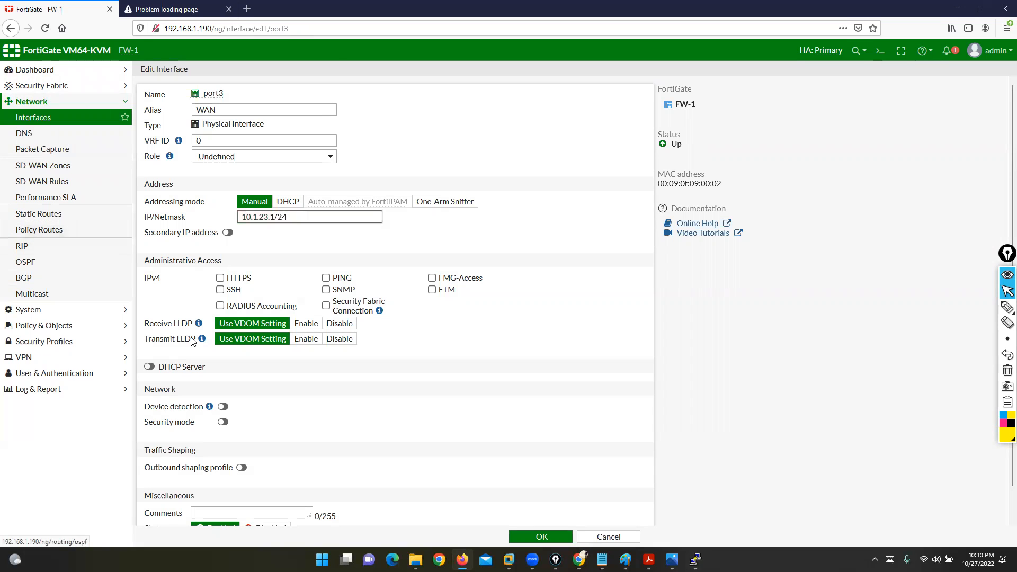
pyautogui.click(326, 278)
pyautogui.click(544, 537)
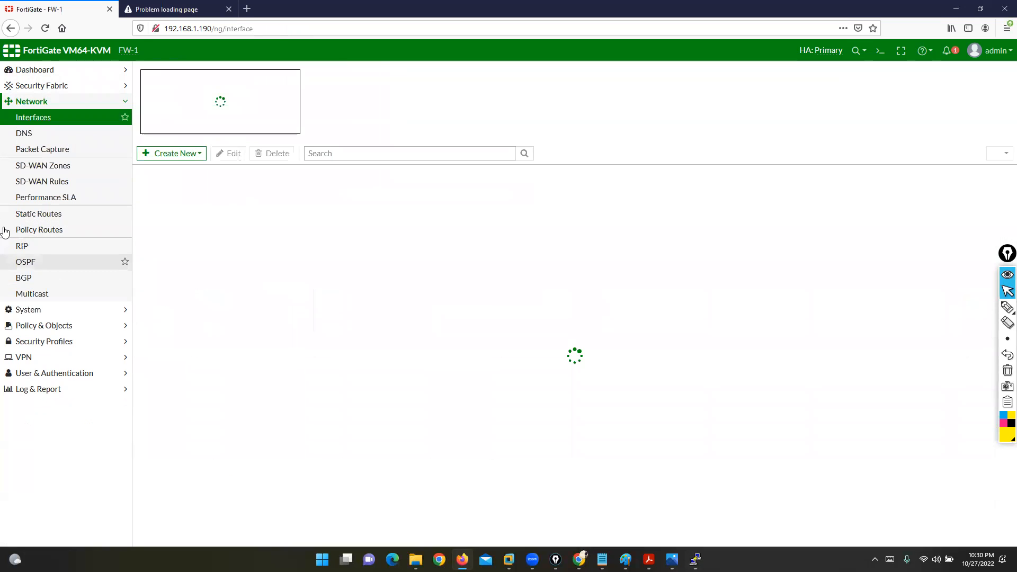
# Step: Create a default static route via gateway 10.1.23.10
pyautogui.click(43, 215)
pyautogui.click(167, 74)
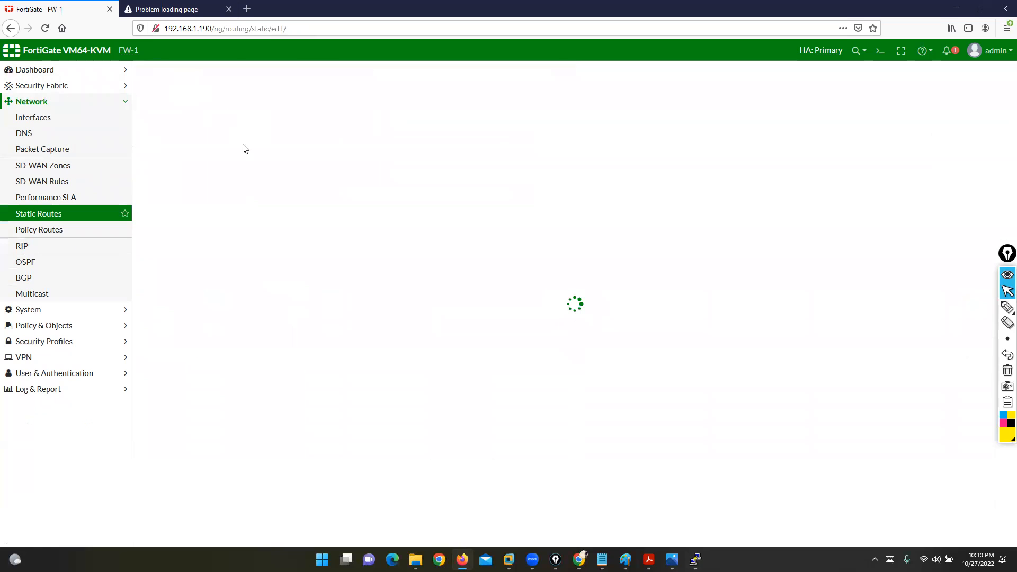
pyautogui.write('10.1.23.10')
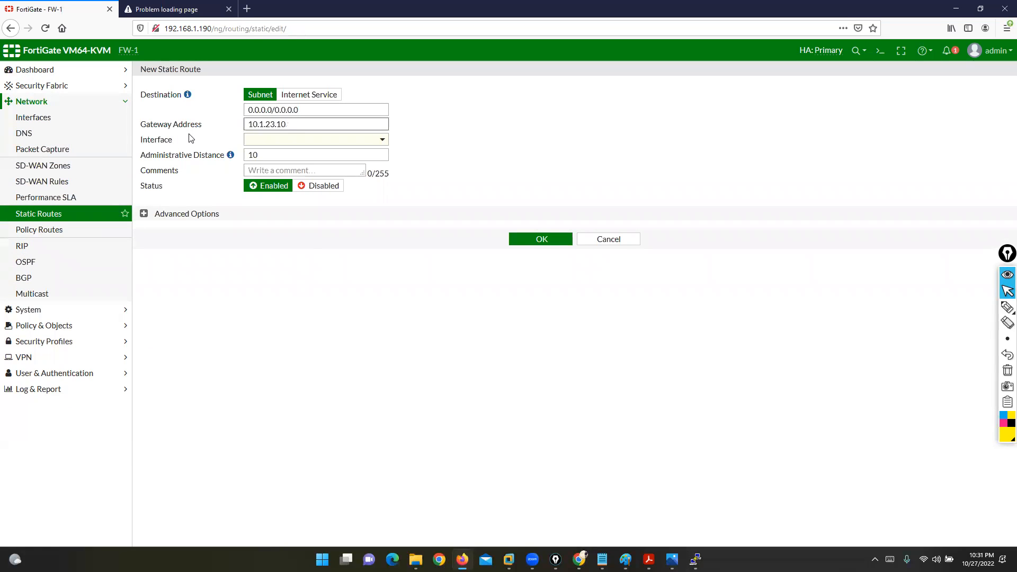
pyautogui.click(553, 243)
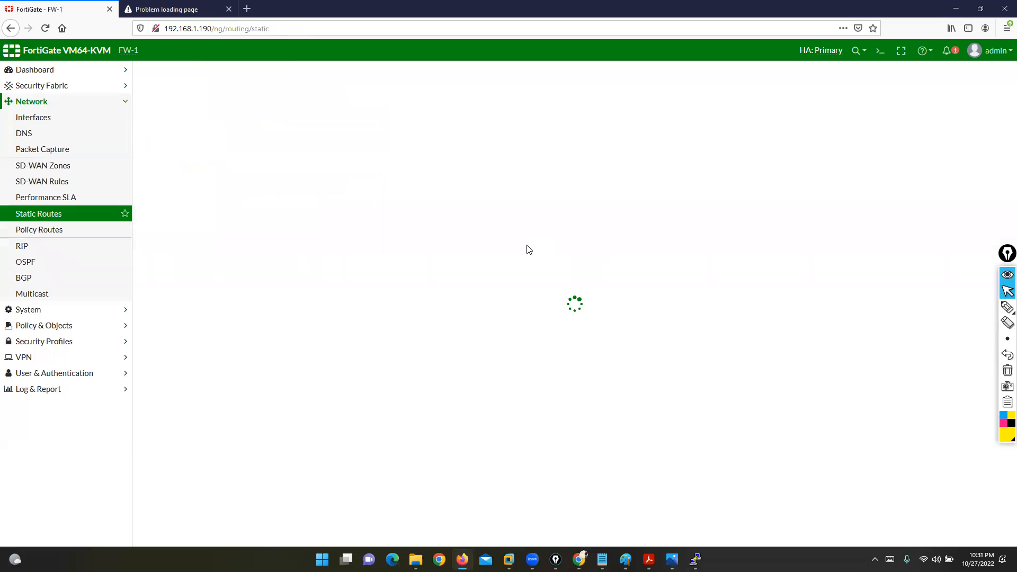
# Step: Start a new firewall policy named rule1 from LAN (port2) to WAN (port3)
pyautogui.click(31, 325)
pyautogui.click(38, 151)
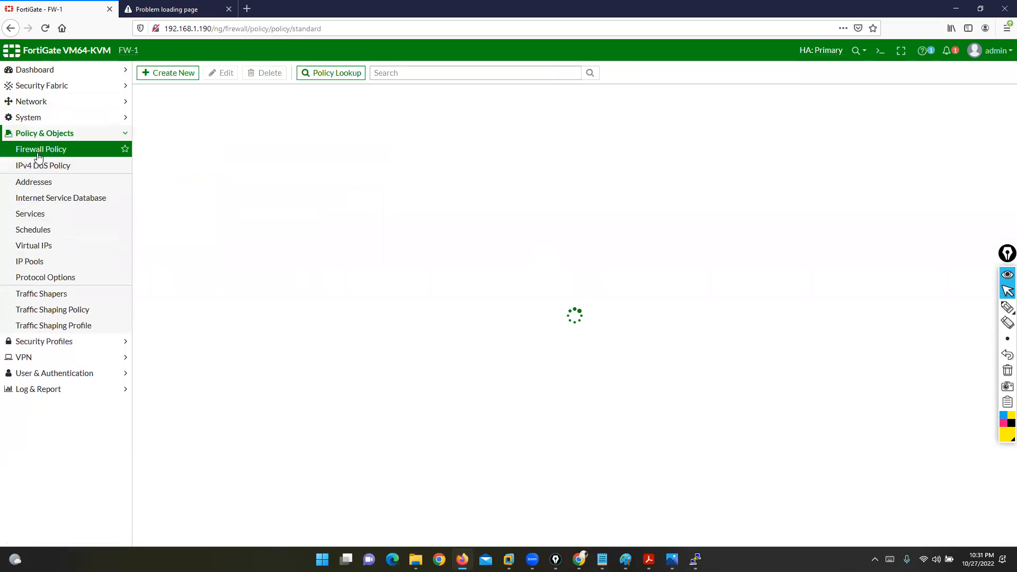
pyautogui.click(160, 74)
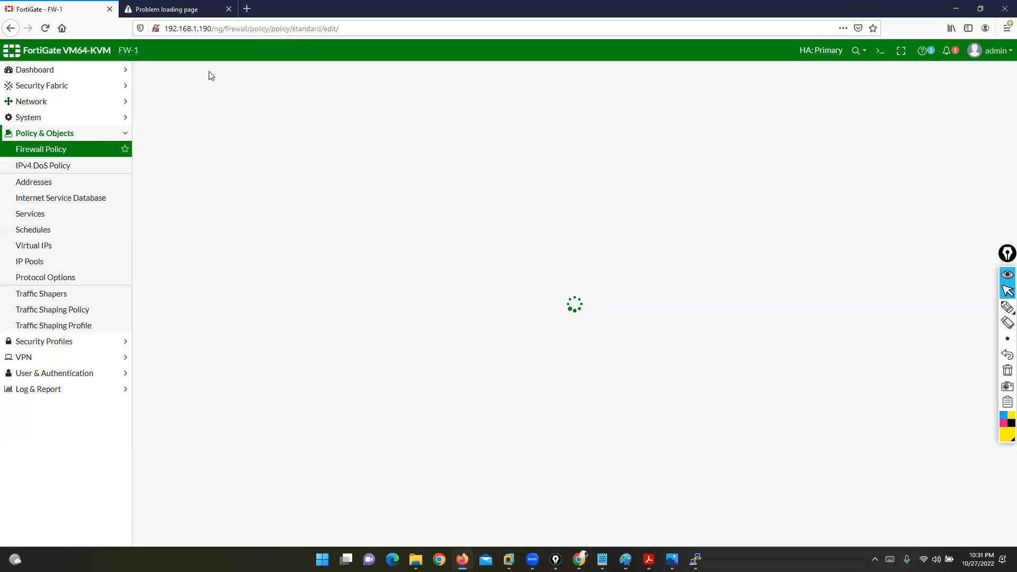
pyautogui.click(257, 99)
pyautogui.write('r')
pyautogui.click(266, 119)
pyautogui.click(256, 159)
pyautogui.click(257, 134)
pyautogui.click(260, 189)
# Step: Set source and destination to all and service ALL, then save rule1
pyautogui.click(291, 148)
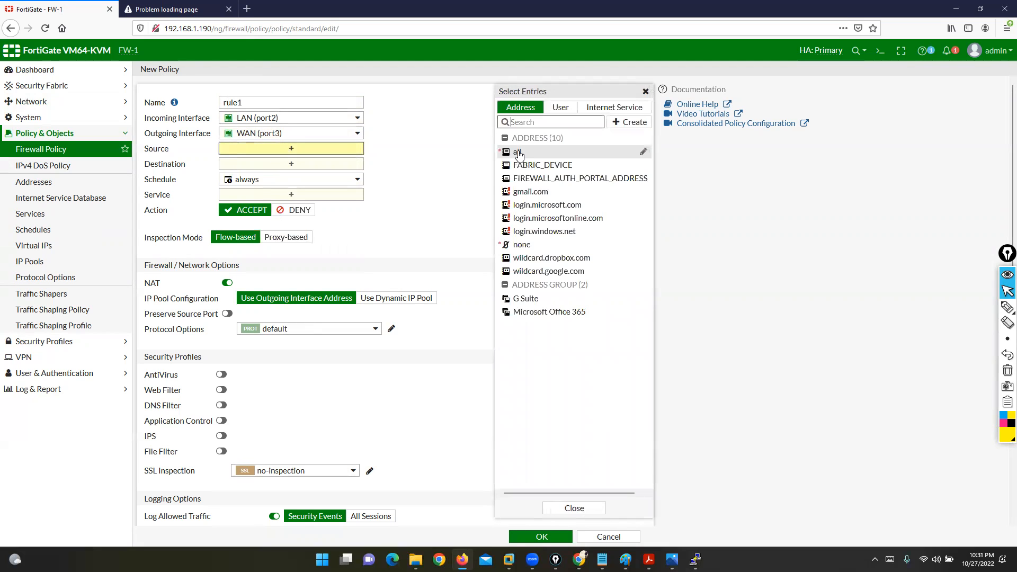
pyautogui.click(519, 148)
pyautogui.click(358, 177)
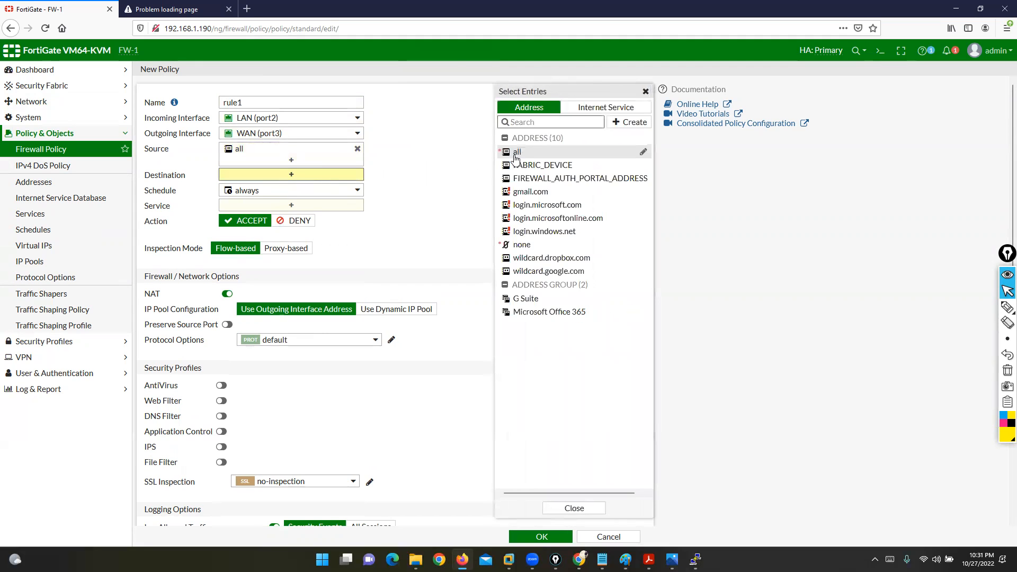
pyautogui.click(516, 153)
pyautogui.click(291, 216)
pyautogui.click(520, 149)
pyautogui.click(433, 198)
pyautogui.scroll(-3, 500, 355)
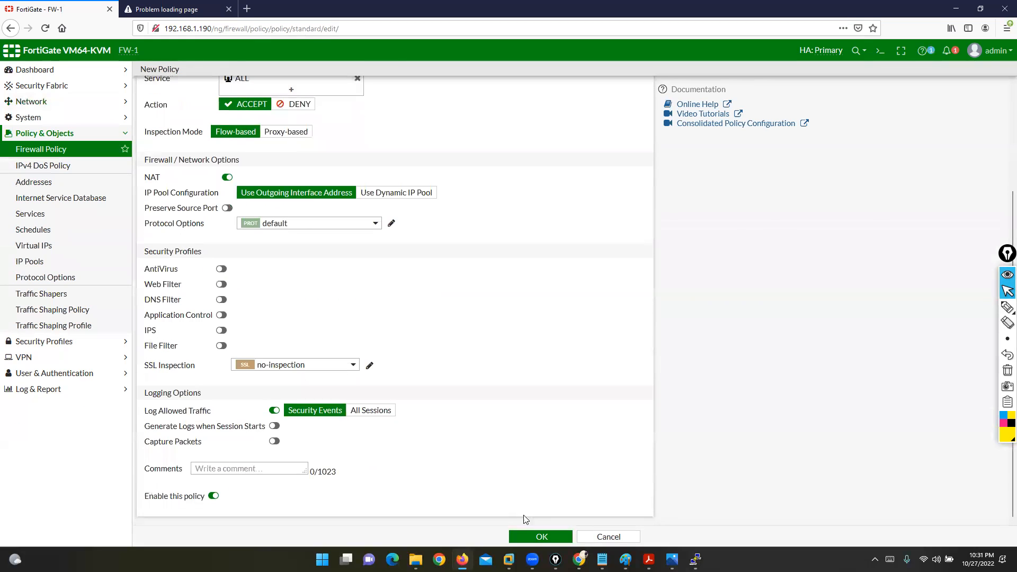
pyautogui.click(542, 538)
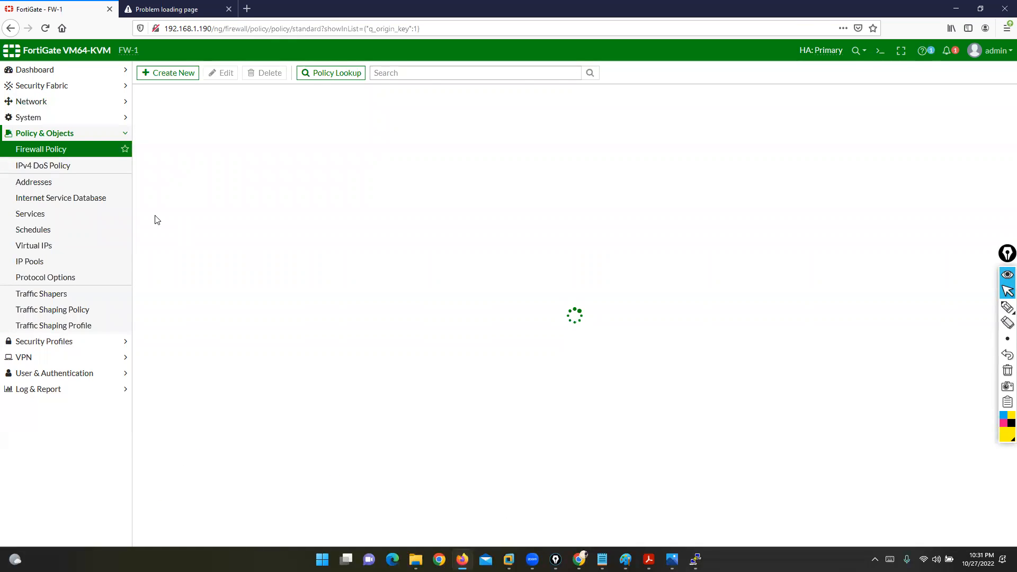
# Step: Run 'show system interface' on FW-2 and confirm the synced port2 LAN and port3 WAN settings
pyautogui.moveTo(696, 560)
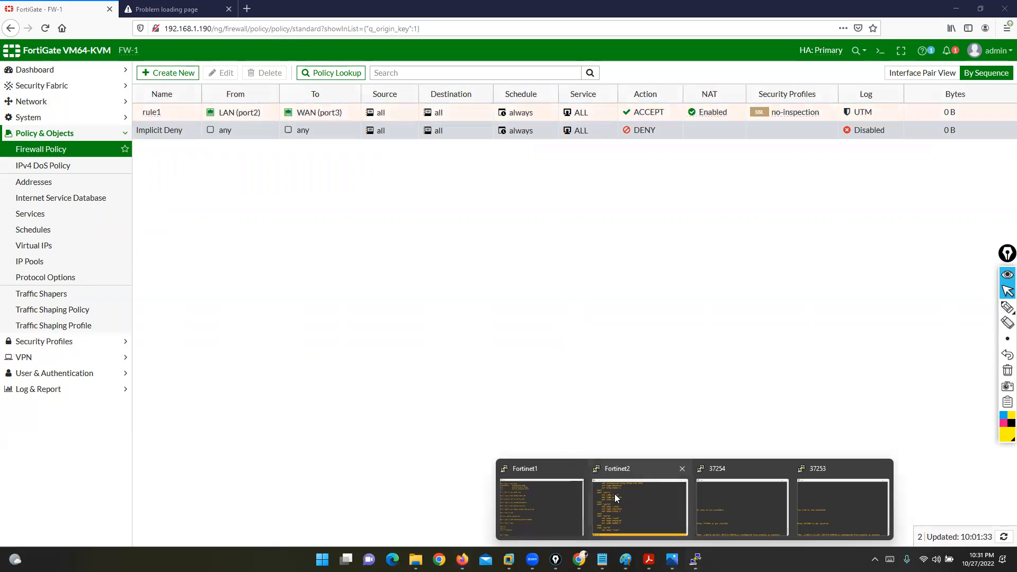
pyautogui.click(615, 493)
pyautogui.write('show system interface')
pyautogui.press('Return')
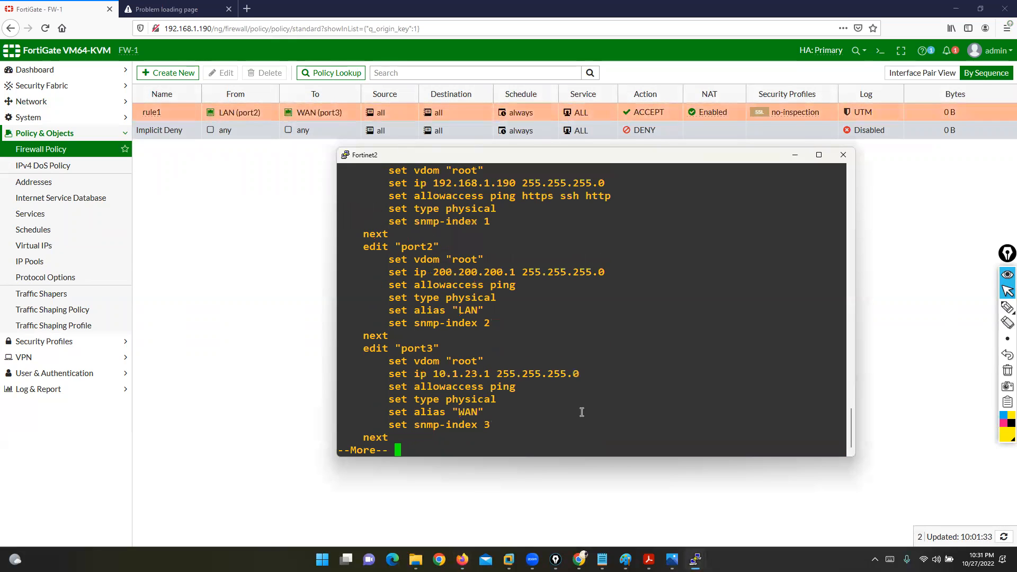
pyautogui.moveTo(373, 235); pyautogui.dragTo(509, 320)
pyautogui.moveTo(382, 348); pyautogui.dragTo(522, 426)
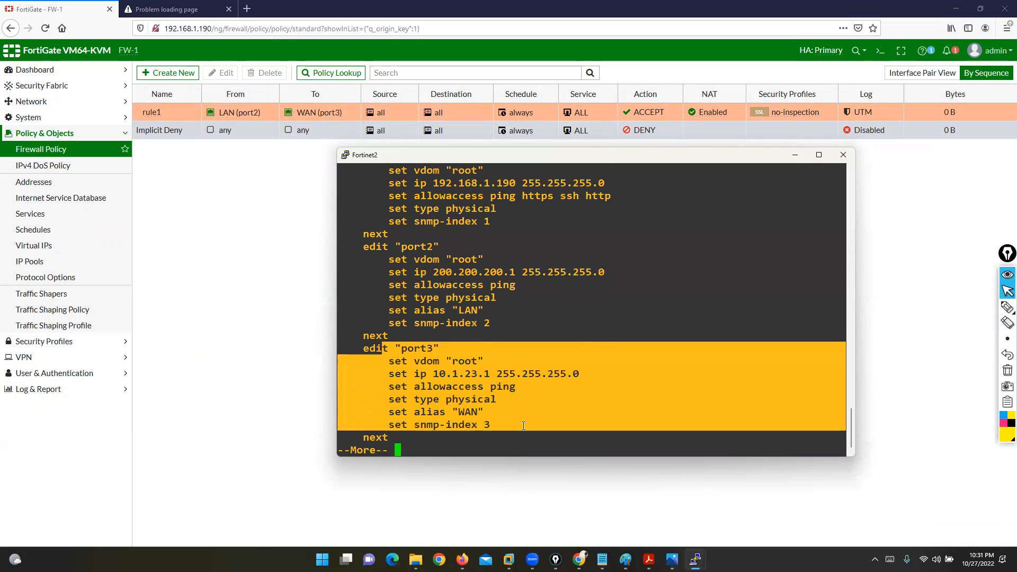
pyautogui.press('q')
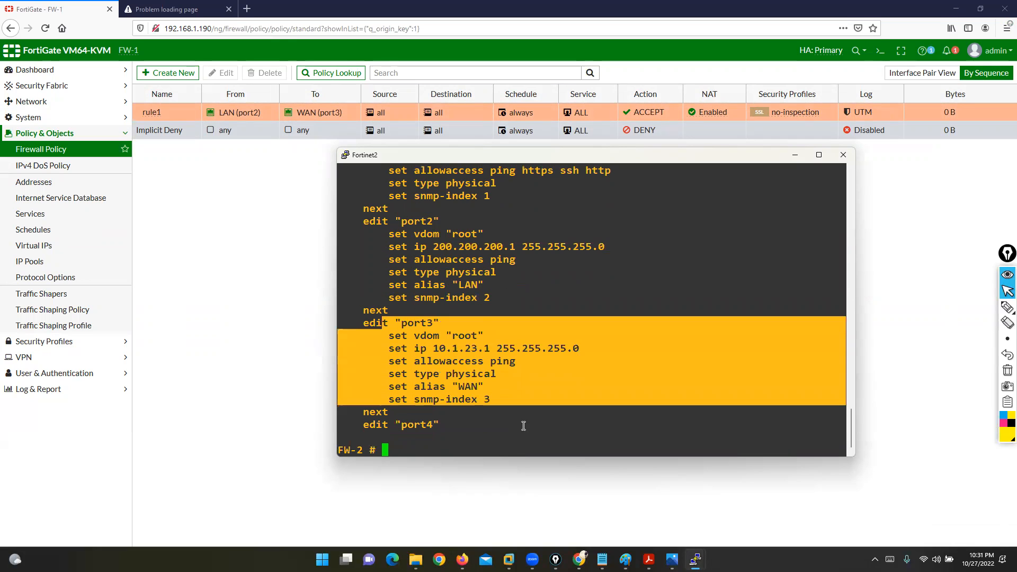
# Step: Run 'show firewall policy' on FW-2 and confirm rule1 was synced
pyautogui.write('show firewall policy')
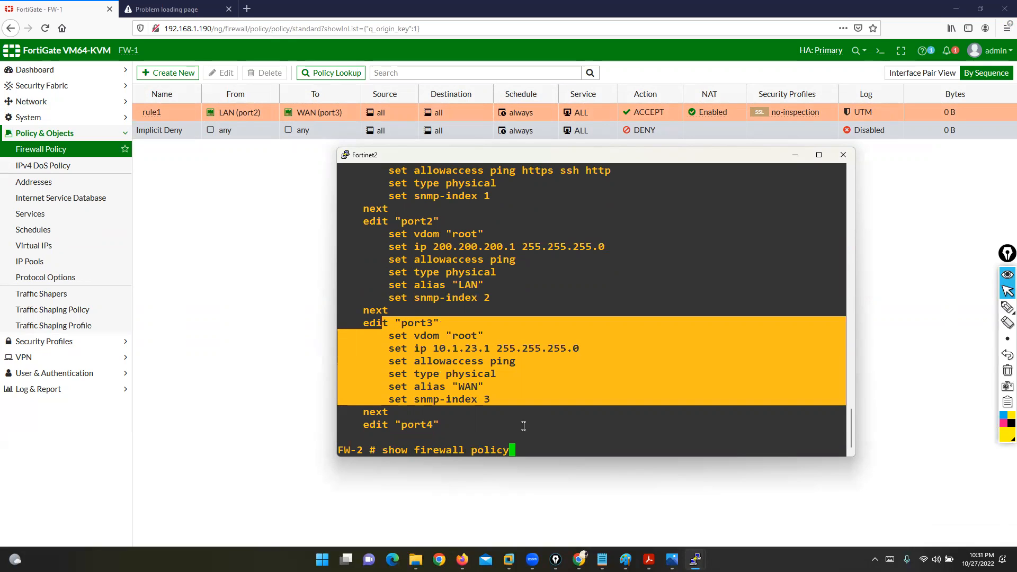
pyautogui.press('Return')
pyautogui.click(443, 306)
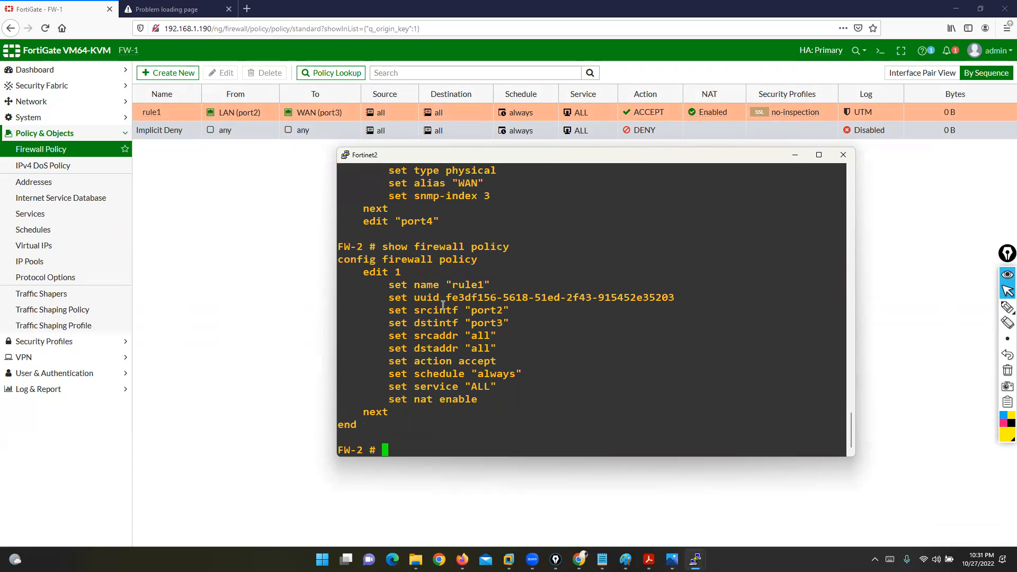
pyautogui.moveTo(373, 272); pyautogui.dragTo(495, 286)
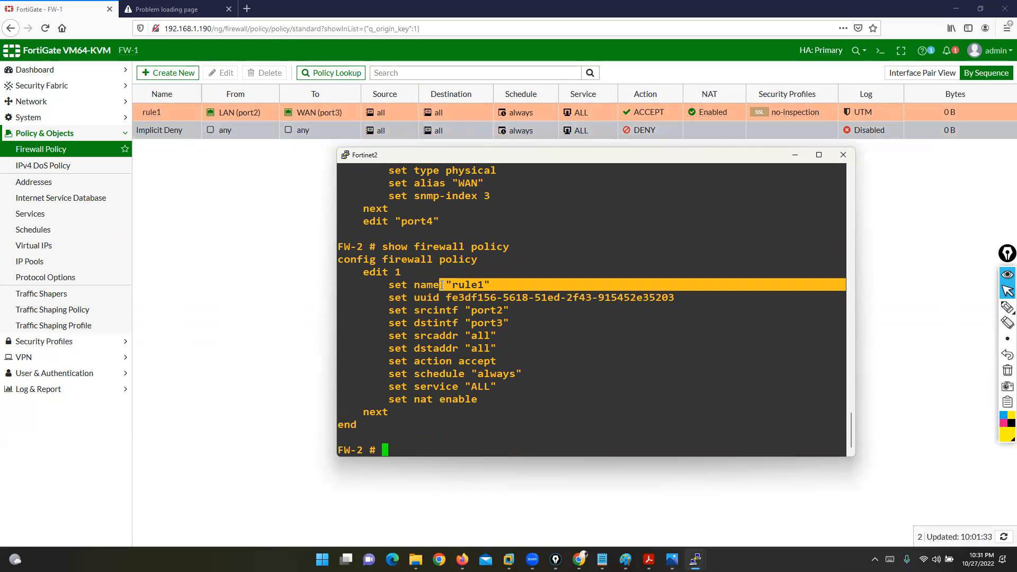
pyautogui.click(484, 310)
# Step: Switch from the Fortinet2 console to the EVE lab topology
pyautogui.click(272, 316)
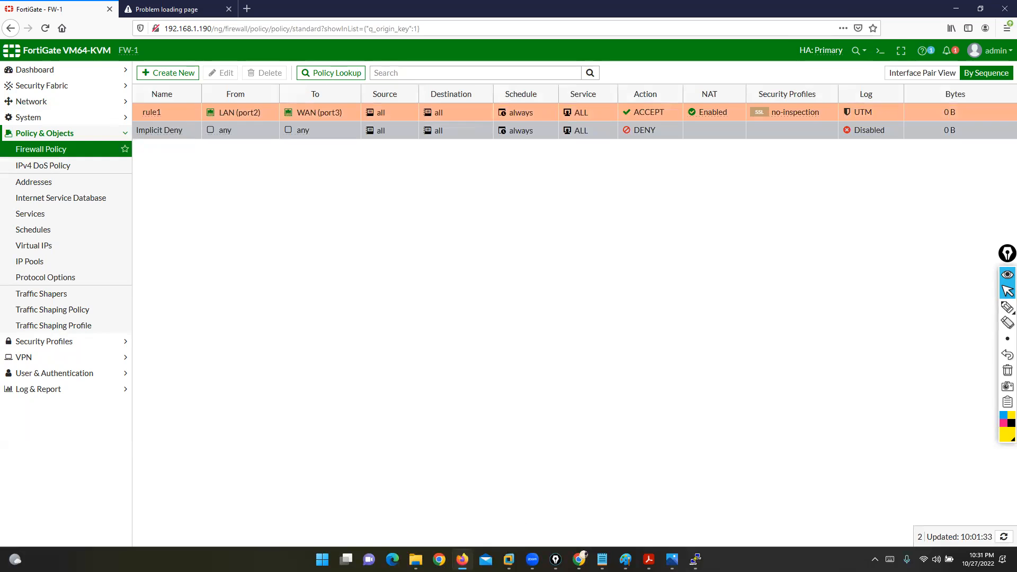
pyautogui.click(579, 559)
pyautogui.click(696, 560)
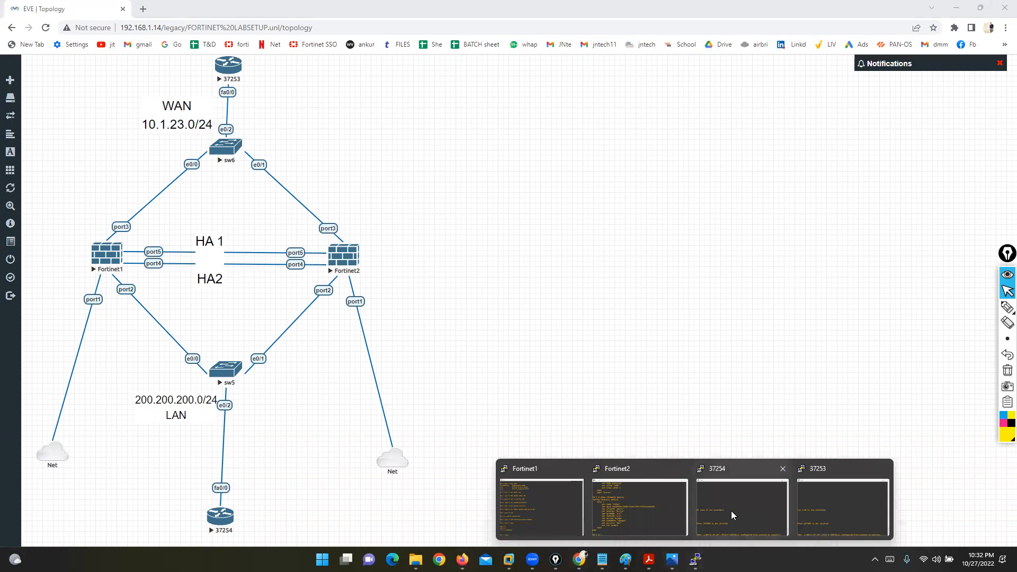
# Step: On the 37254 PC console, enter privileged mode with 'enable'
pyautogui.click(733, 515)
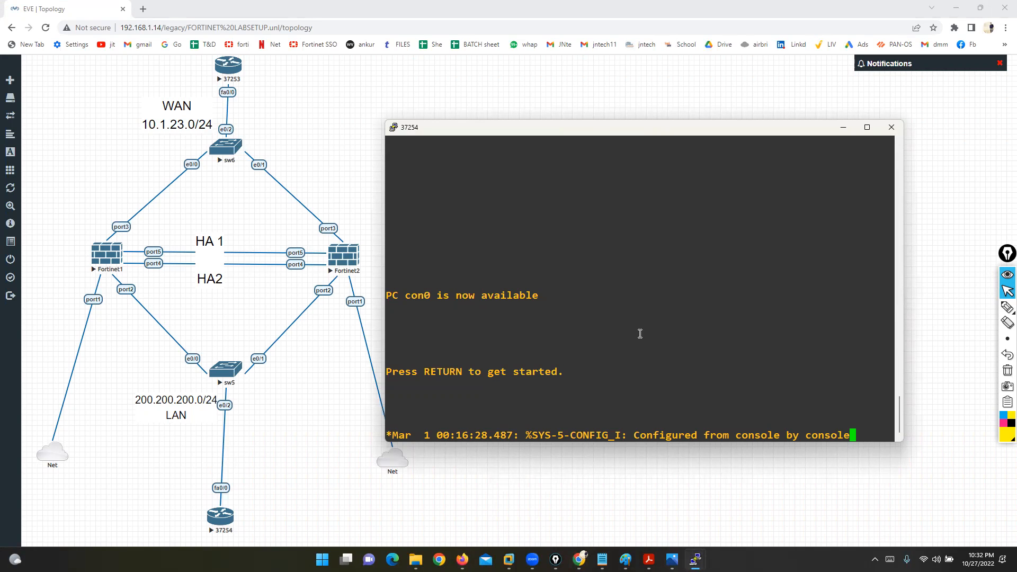
pyautogui.press('Return')
pyautogui.press('Return')
pyautogui.press('Return')
pyautogui.press('Return')
pyautogui.press('Return')
pyautogui.press('Return')
pyautogui.write('ena')
pyautogui.press('Tab')
pyautogui.press('Return')
# Step: Ping 10.1.23.10 several times to confirm it answers
pyautogui.press('Return')
pyautogui.write('PING 101.')
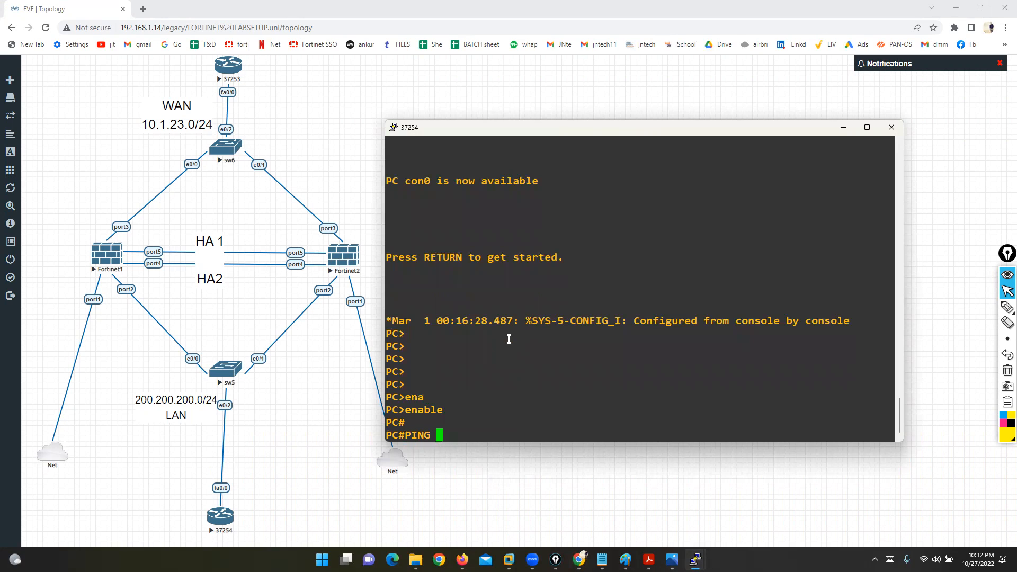
pyautogui.press('BackSpace')
pyautogui.press('BackSpace')
pyautogui.write('.1.23.10')
pyautogui.press('Return')
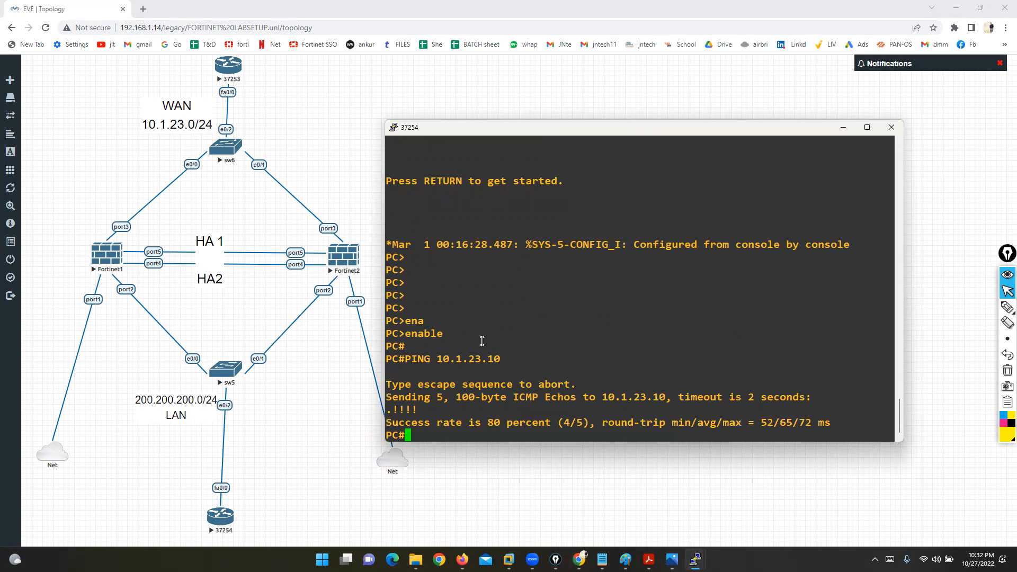
pyautogui.press('Up')
pyautogui.press('Return')
pyautogui.press('Up')
pyautogui.press('Return')
pyautogui.press('Return')
pyautogui.press('Return')
pyautogui.press('Return')
pyautogui.press('Return')
pyautogui.press('Return')
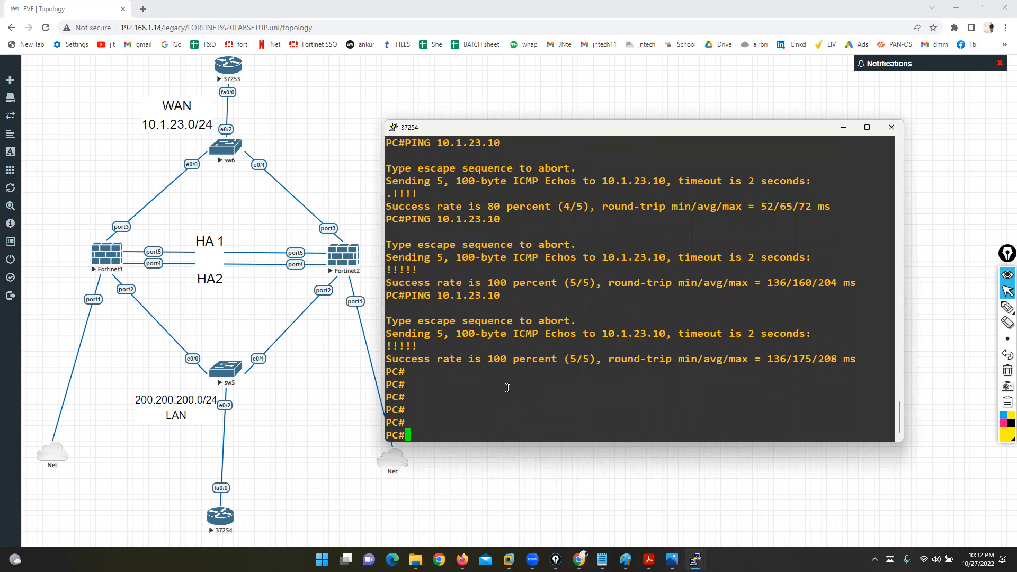
pyautogui.press('Return')
pyautogui.press('Return')
# Step: Start 'ping 10.1.23.10 repeat 5000' and move the console aside
pyautogui.press('Up')
pyautogui.write('RE')
pyautogui.press('Tab')
pyautogui.write('5000')
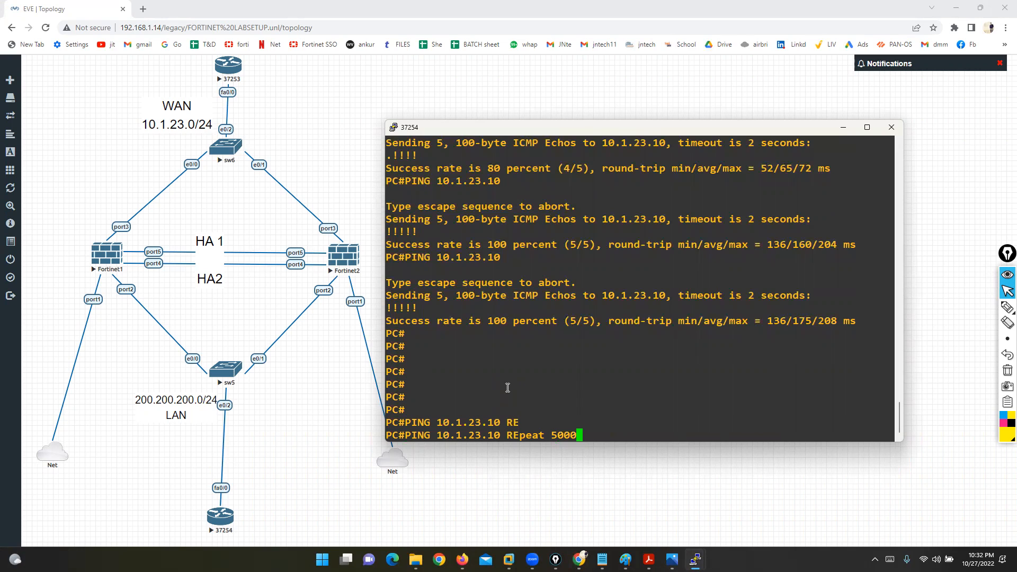
pyautogui.press('Return')
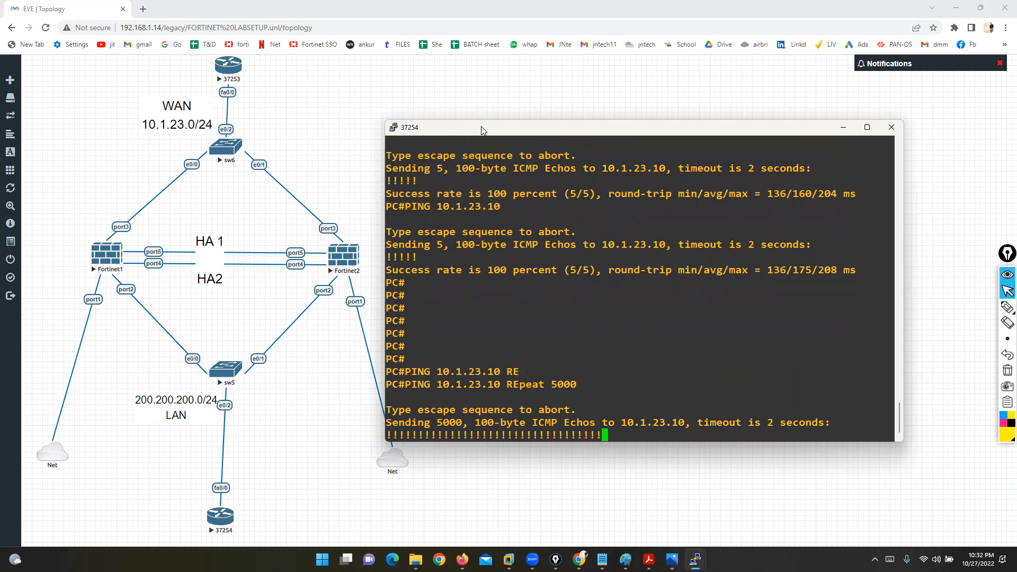
pyautogui.moveTo(481, 130); pyautogui.dragTo(542, 99)
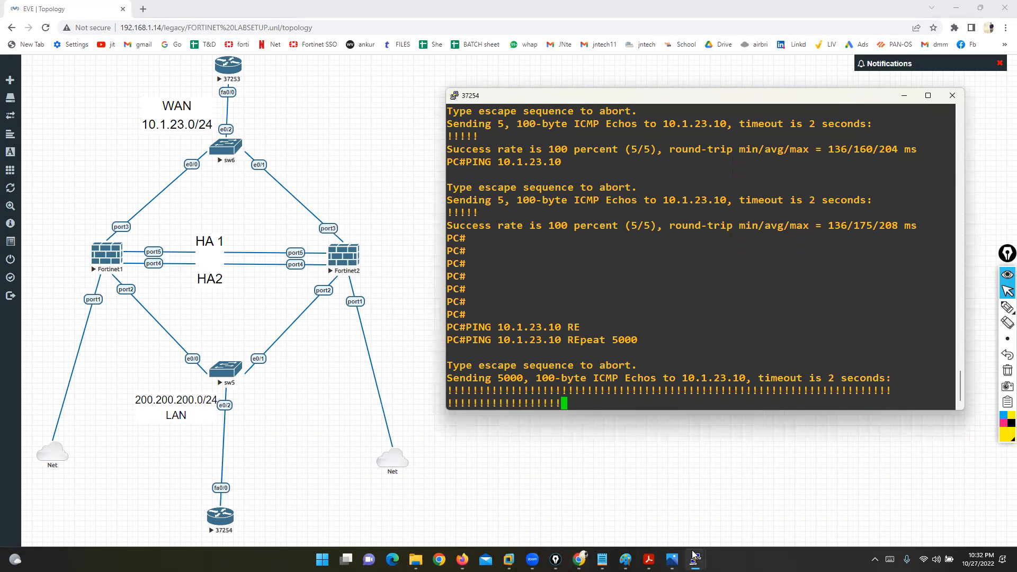
# Step: Close the Fortinet1 console session and stop the Fortinet1 node
pyautogui.moveTo(696, 560)
pyautogui.click(572, 509)
pyautogui.moveTo(553, 55); pyautogui.dragTo(487, 59)
pyautogui.click(633, 52)
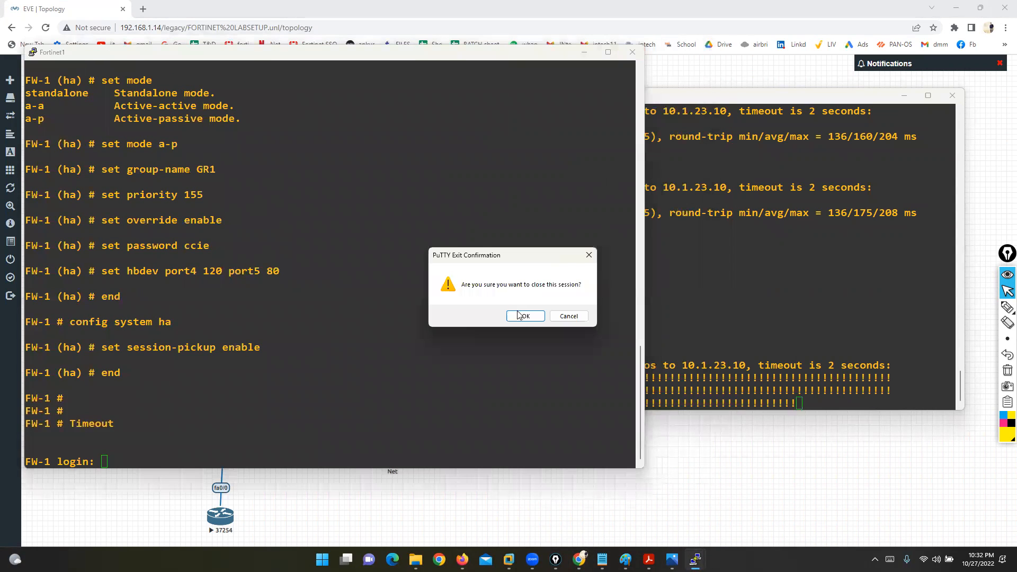
pyautogui.click(518, 315)
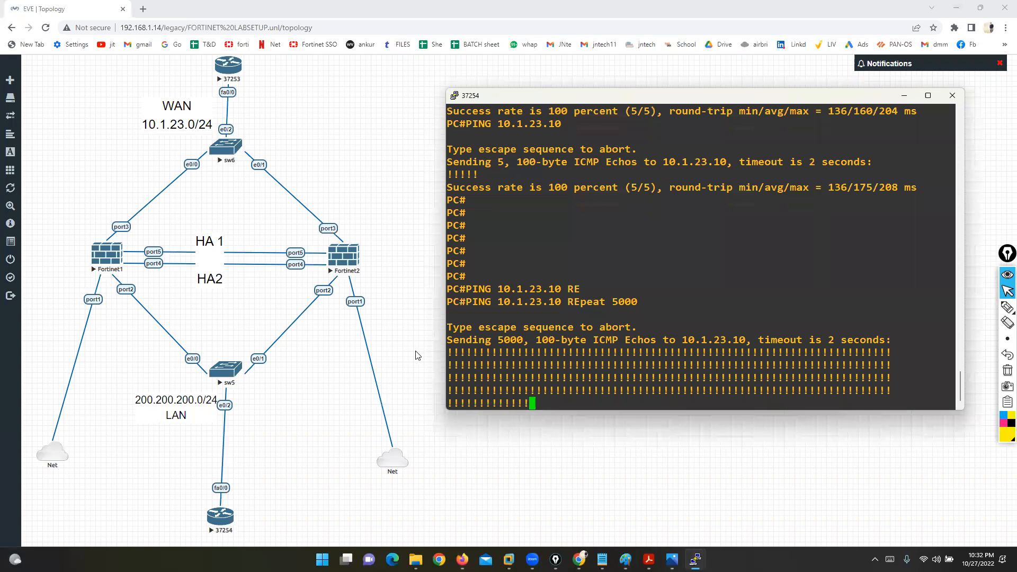
pyautogui.rightClick(109, 257)
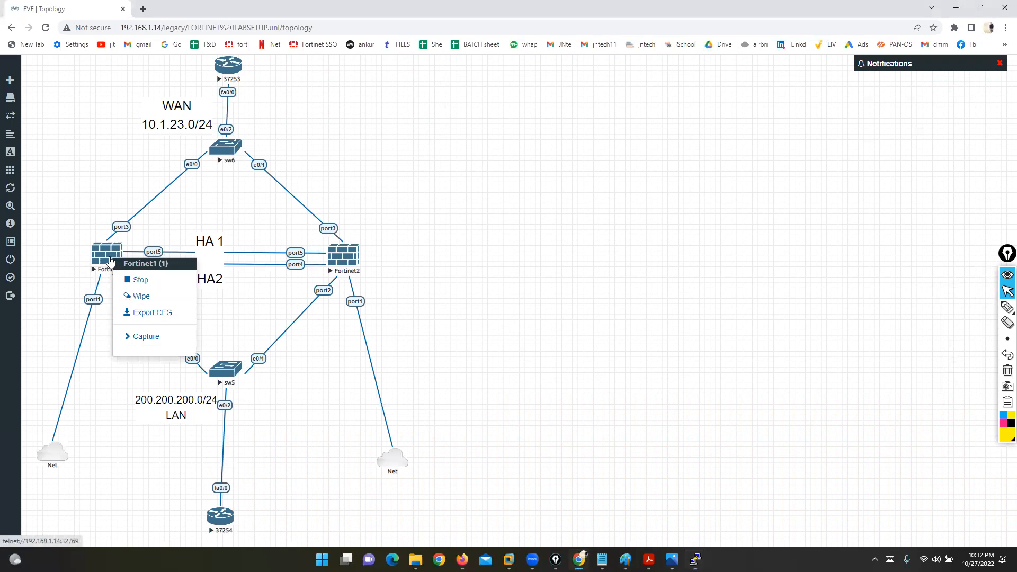
pyautogui.click(132, 284)
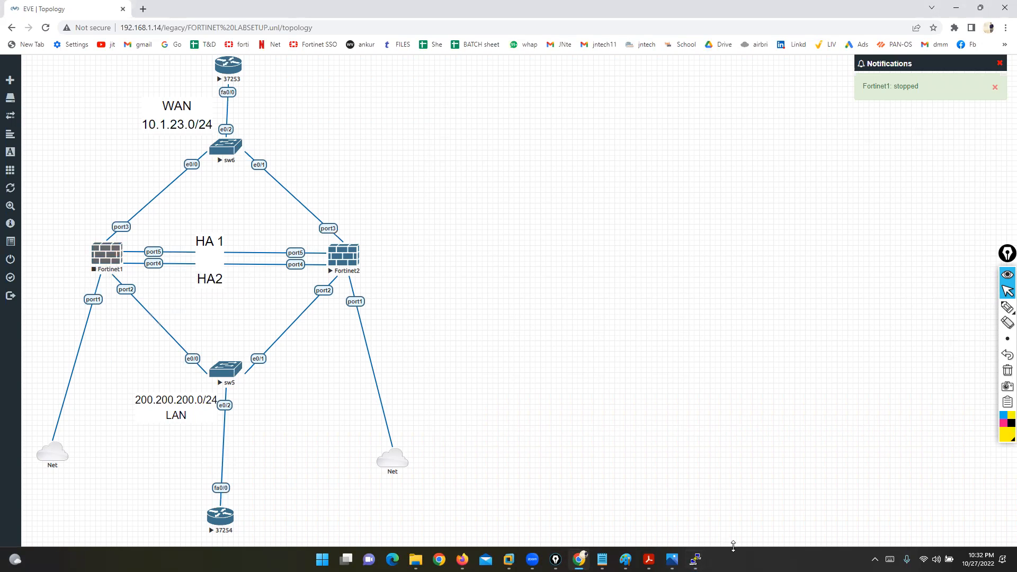
# Step: In the 37254 ping output, mark the three dropped replies and the replies resuming
pyautogui.moveTo(696, 559)
pyautogui.click(707, 506)
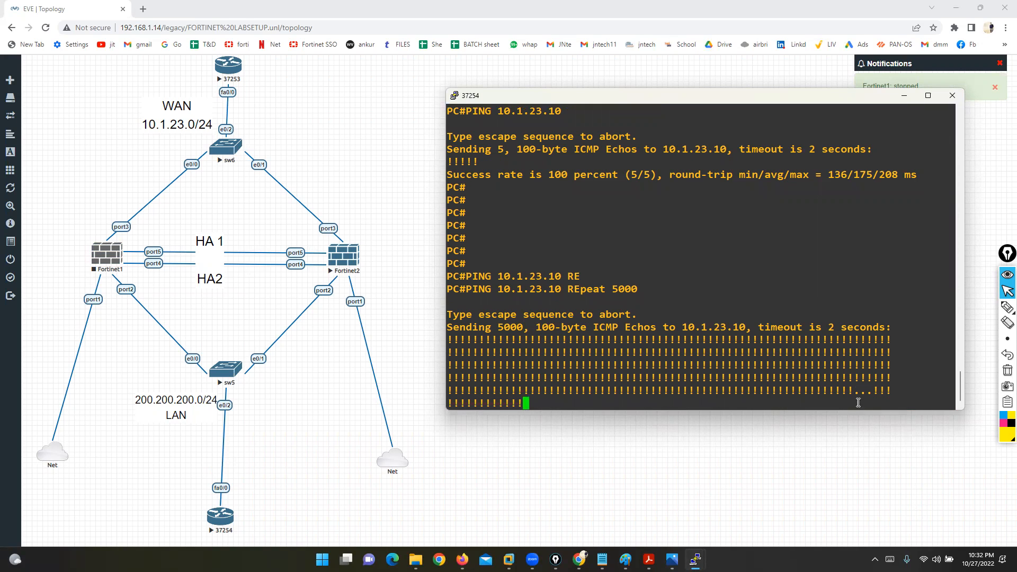
pyautogui.moveTo(856, 388); pyautogui.dragTo(869, 389)
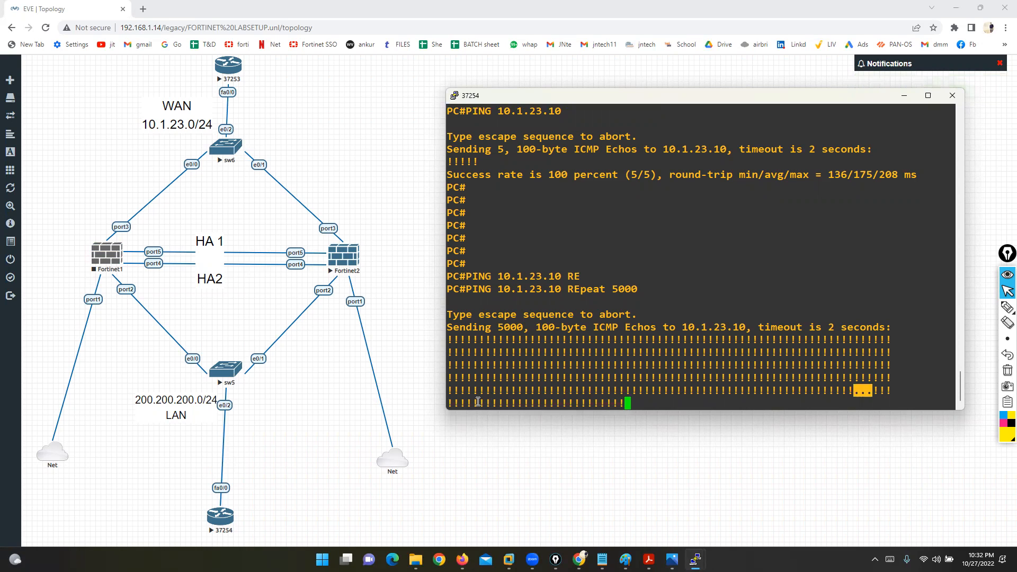
pyautogui.moveTo(480, 403); pyautogui.dragTo(559, 404)
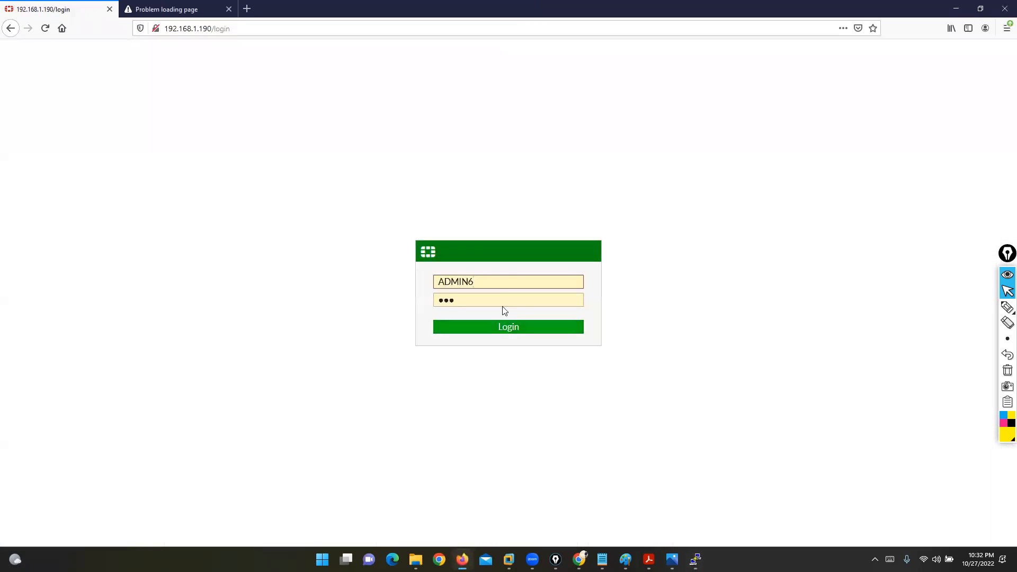
# Step: Log in to the FortiGate GUI as admin and dismiss the password and FortiOS 6.4.4 notices
pyautogui.click(482, 284)
pyautogui.hotkey('ctrl', 'a')
pyautogui.write('ADMI')
pyautogui.press('BackSpace')
pyautogui.press('BackSpace')
pyautogui.press('BackSpace')
pyautogui.press('BackSpace')
pyautogui.write('admi')
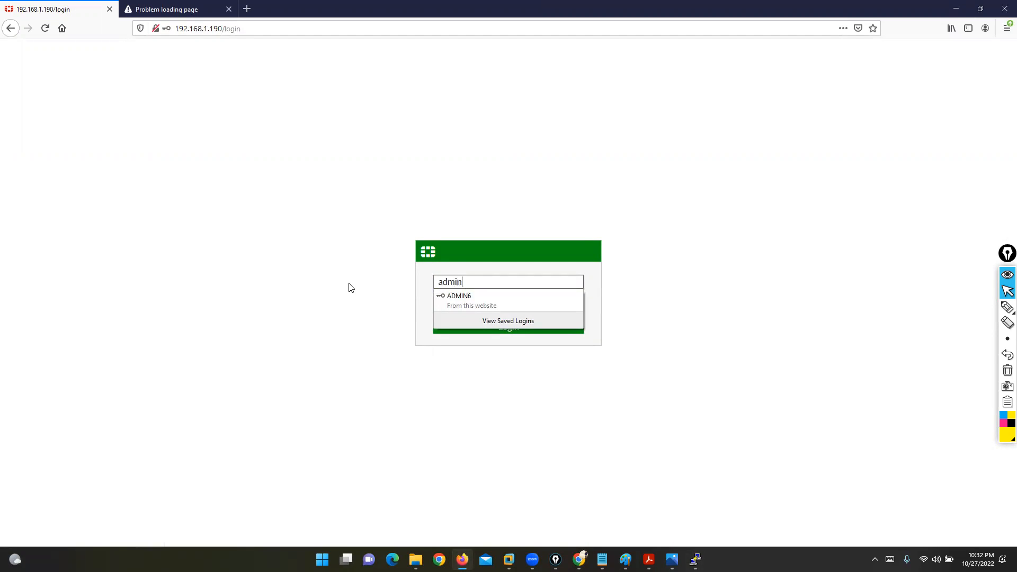
pyautogui.press('Return')
pyautogui.click(279, 120)
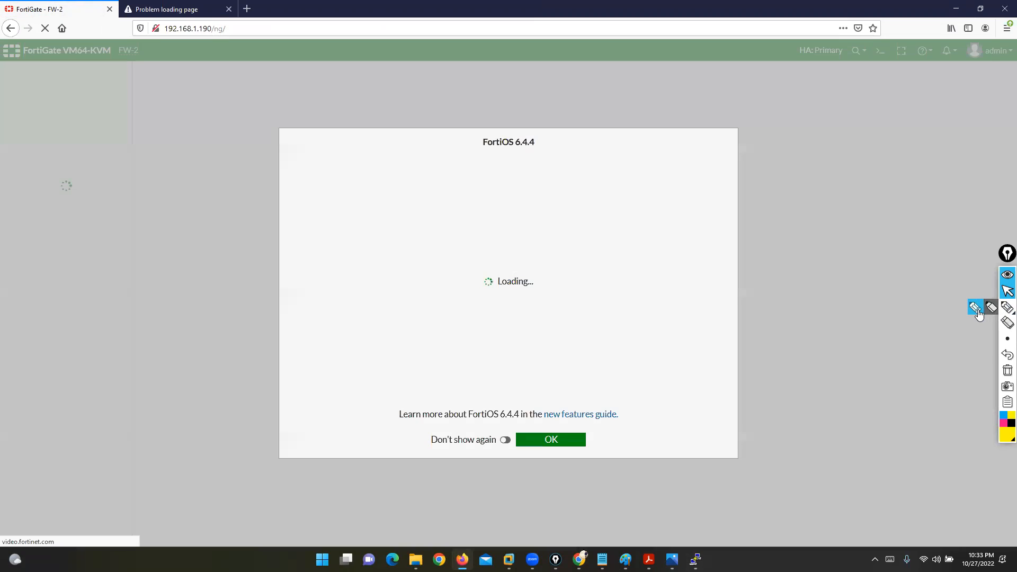
pyautogui.click(581, 443)
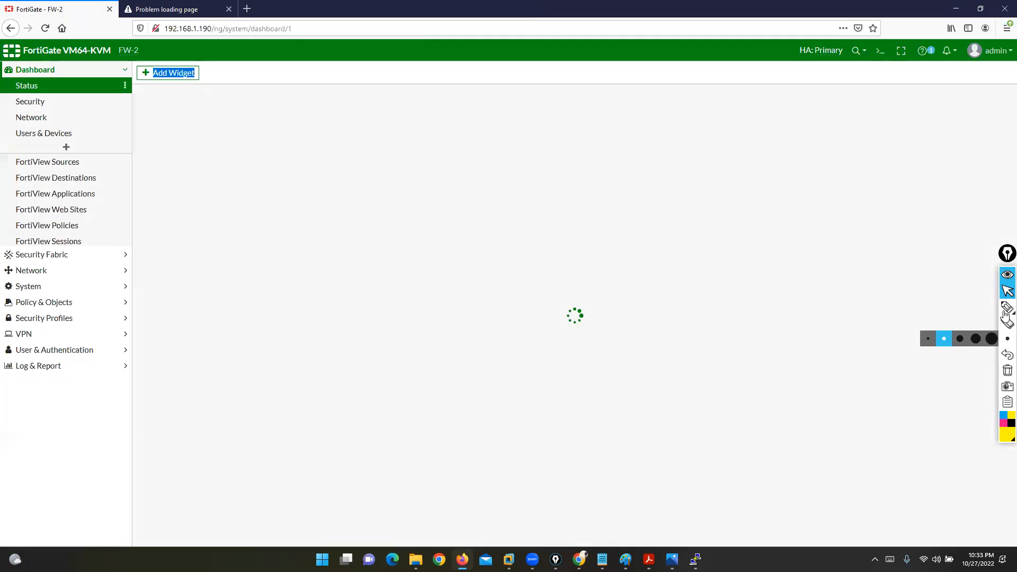
# Step: Annotate the FW-2 hostname and its Primary role in the HA Status widget
pyautogui.click(977, 309)
pyautogui.moveTo(134, 39)
pyautogui.mouseDown()
pyautogui.moveTo(106, 62)
pyautogui.moveTo(159, 52)
pyautogui.moveTo(132, 41)
pyautogui.mouseUp()
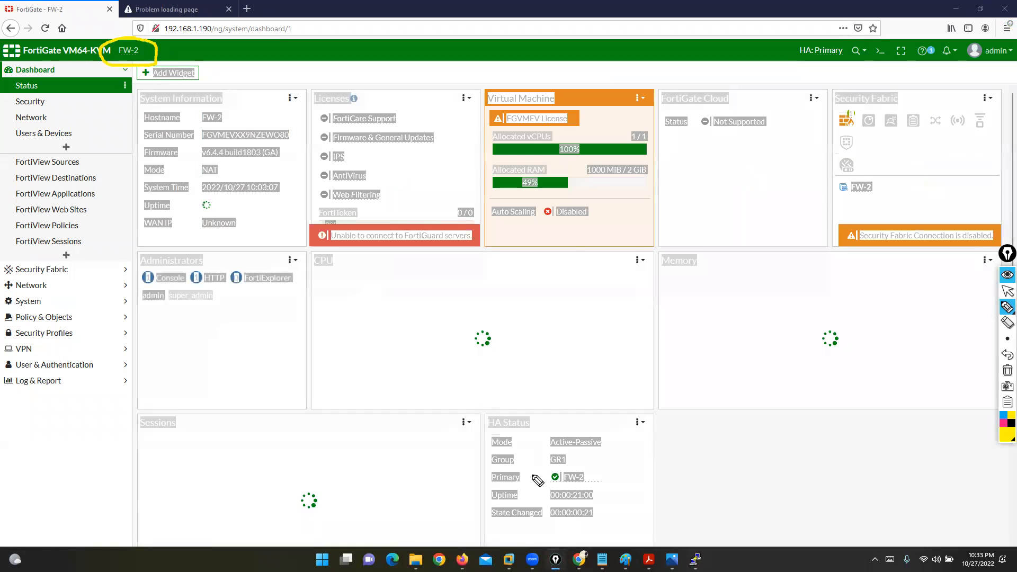
pyautogui.moveTo(759, 496); pyautogui.dragTo(773, 493)
pyautogui.click(1007, 291)
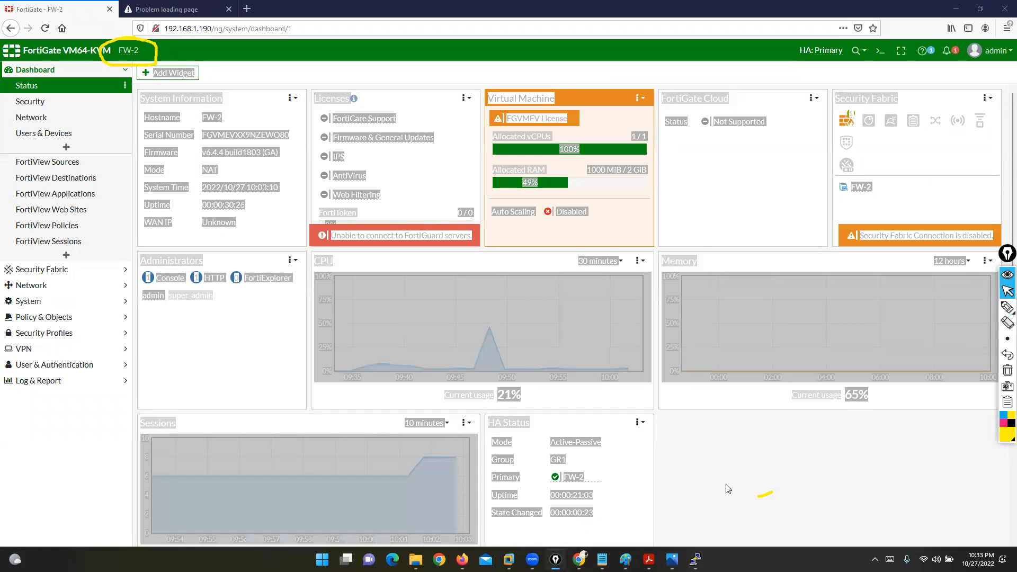
pyautogui.click(883, 416)
pyautogui.click(978, 307)
pyautogui.moveTo(584, 461); pyautogui.dragTo(596, 489)
pyautogui.moveTo(543, 470)
pyautogui.mouseDown()
pyautogui.moveTo(524, 472)
pyautogui.moveTo(542, 485)
pyautogui.mouseUp()
pyautogui.click(1007, 291)
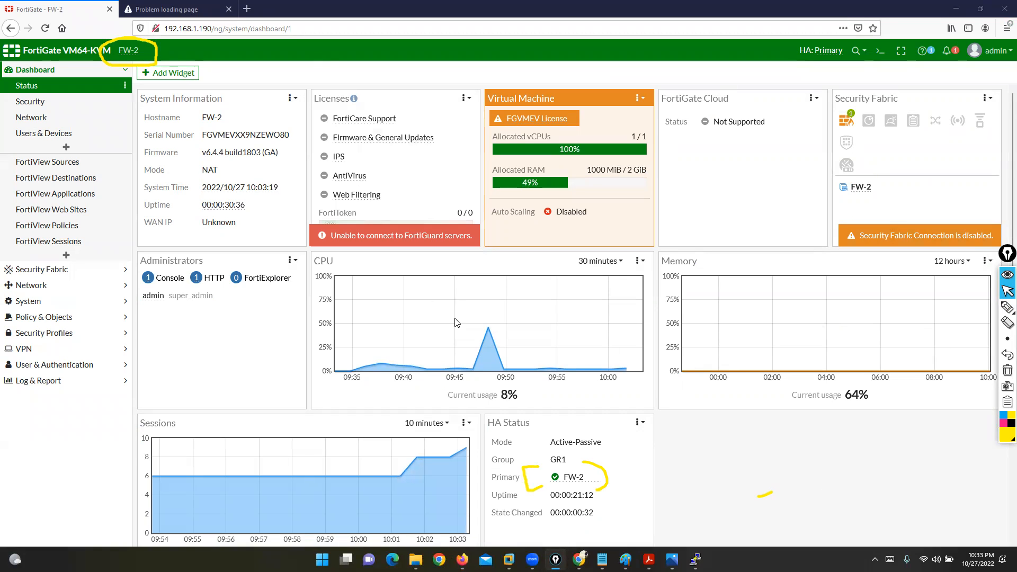
# Step: Start the Fortinet1 node from the EVE-NG lab topology
pyautogui.click(579, 560)
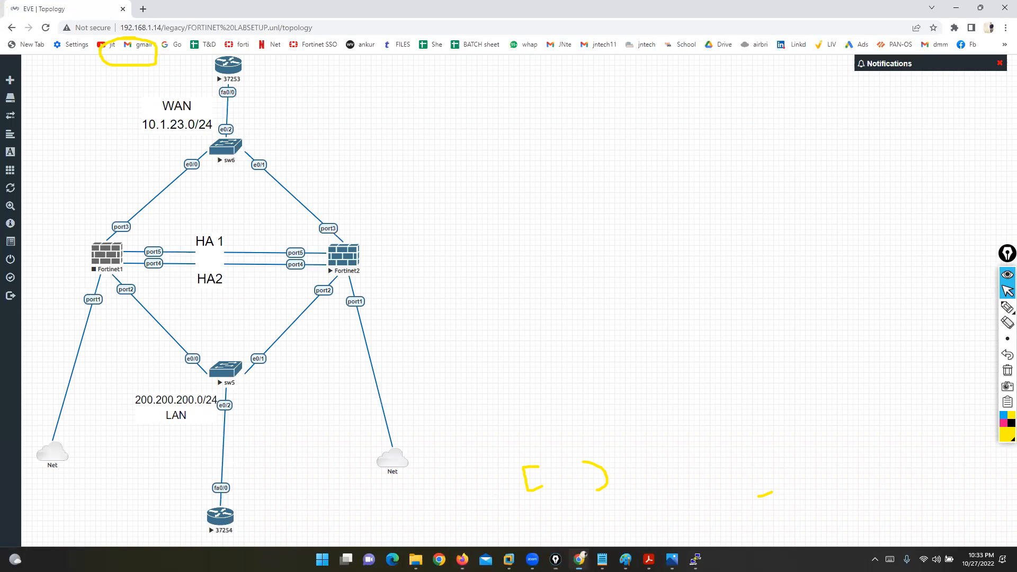
pyautogui.rightClick(109, 254)
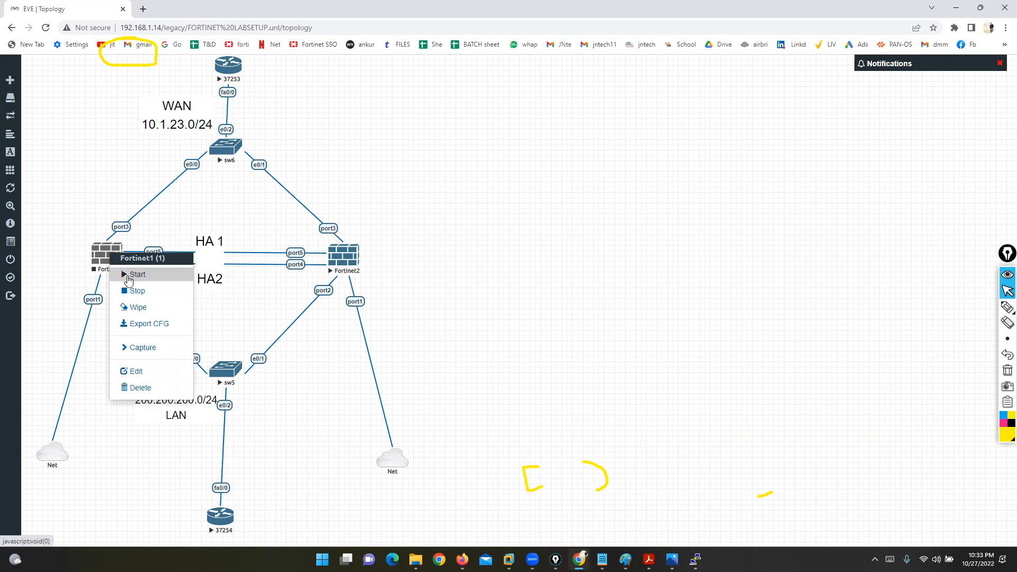
pyautogui.click(128, 276)
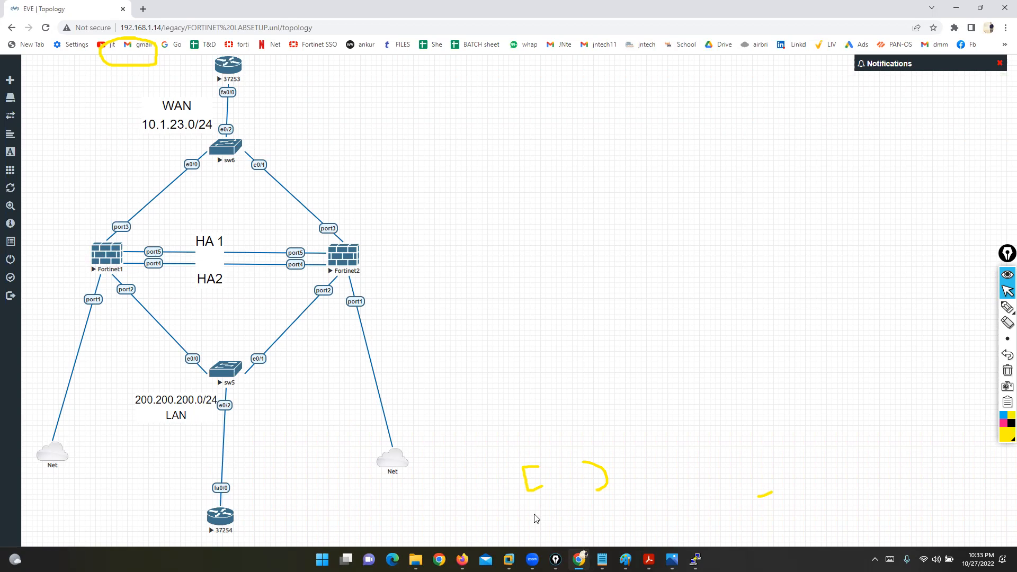
# Step: Open the Fortinet1 console, watch it boot to the FW-1 login prompt, then return to the topology
pyautogui.click(462, 559)
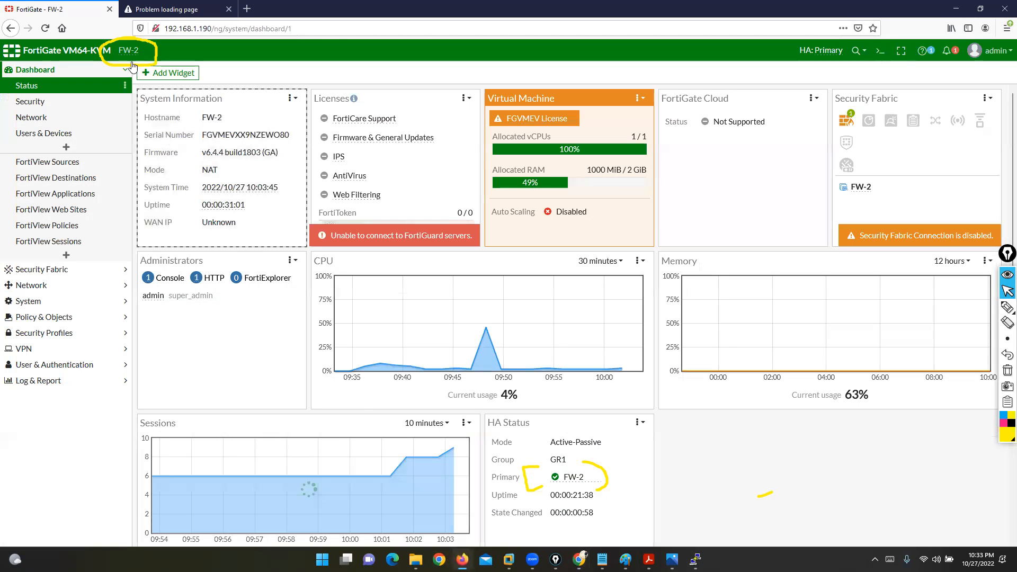
pyautogui.moveTo(121, 53)
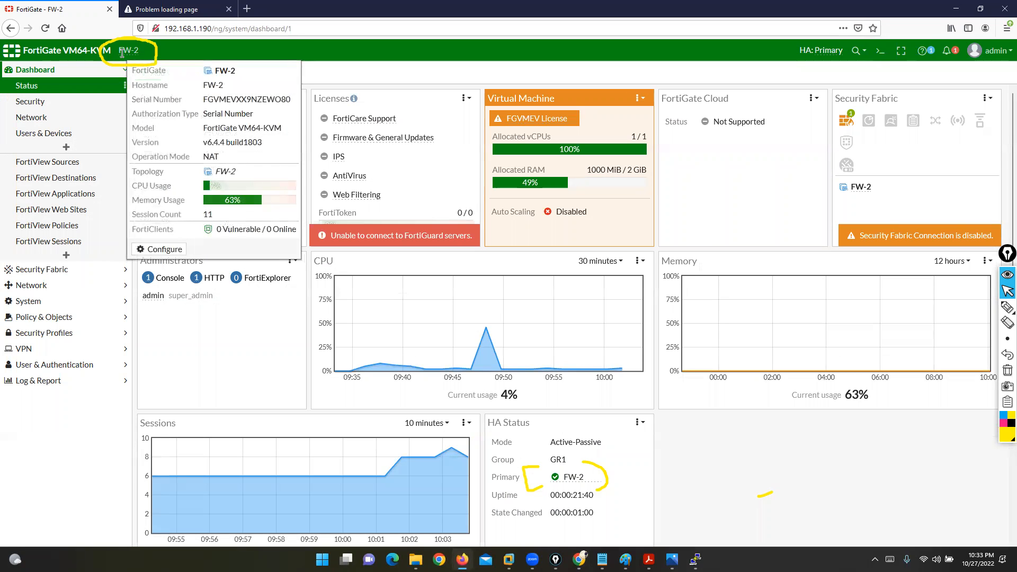
pyautogui.click(954, 8)
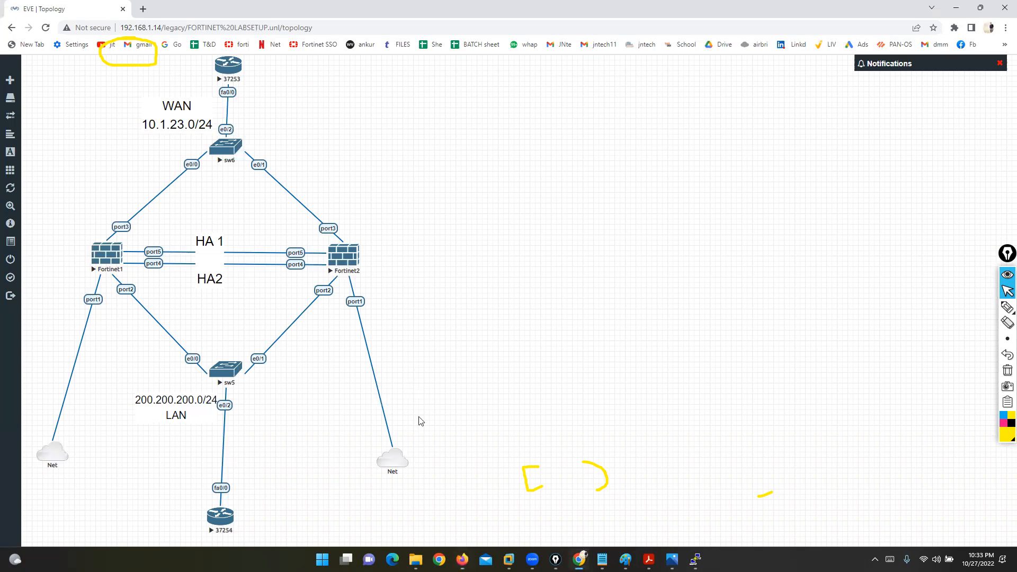
pyautogui.click(107, 258)
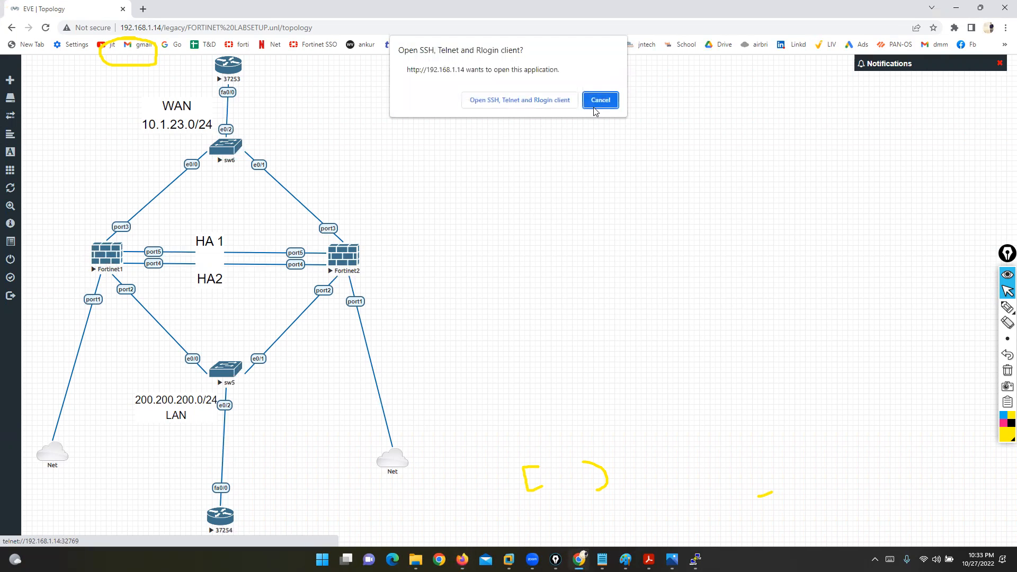
pyautogui.click(482, 101)
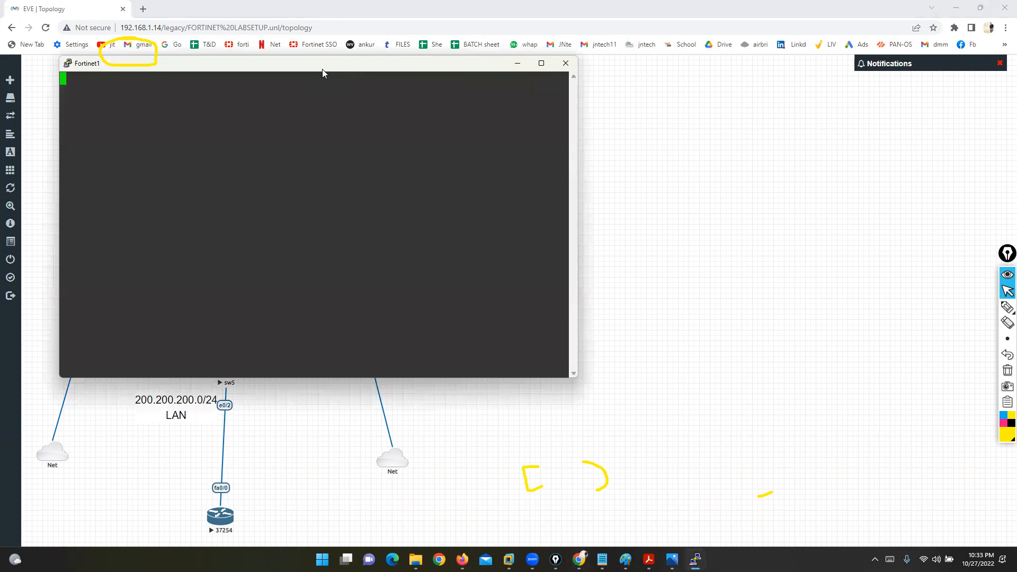
pyautogui.moveTo(322, 69); pyautogui.dragTo(689, 189)
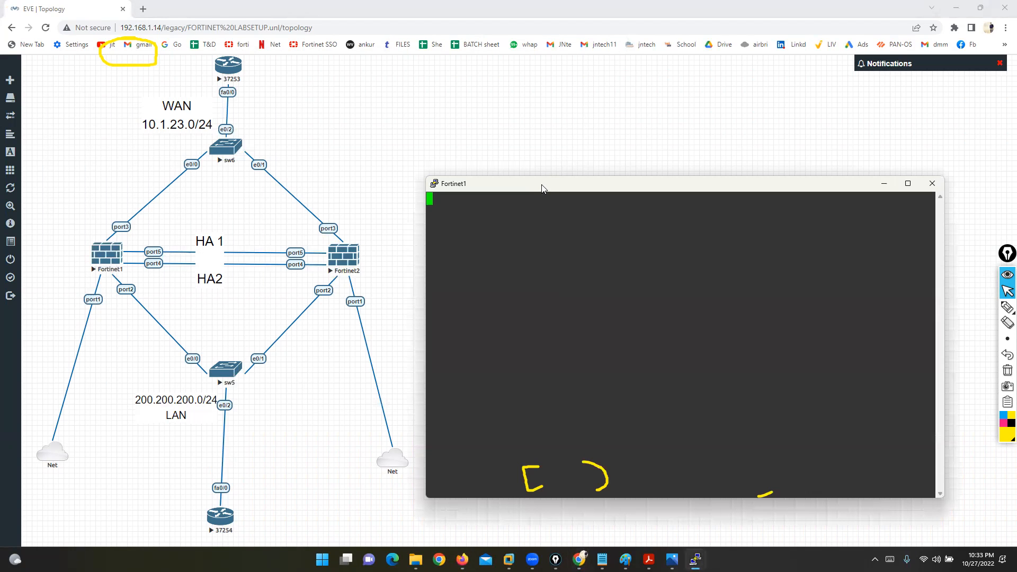
pyautogui.moveTo(542, 184); pyautogui.dragTo(511, 116)
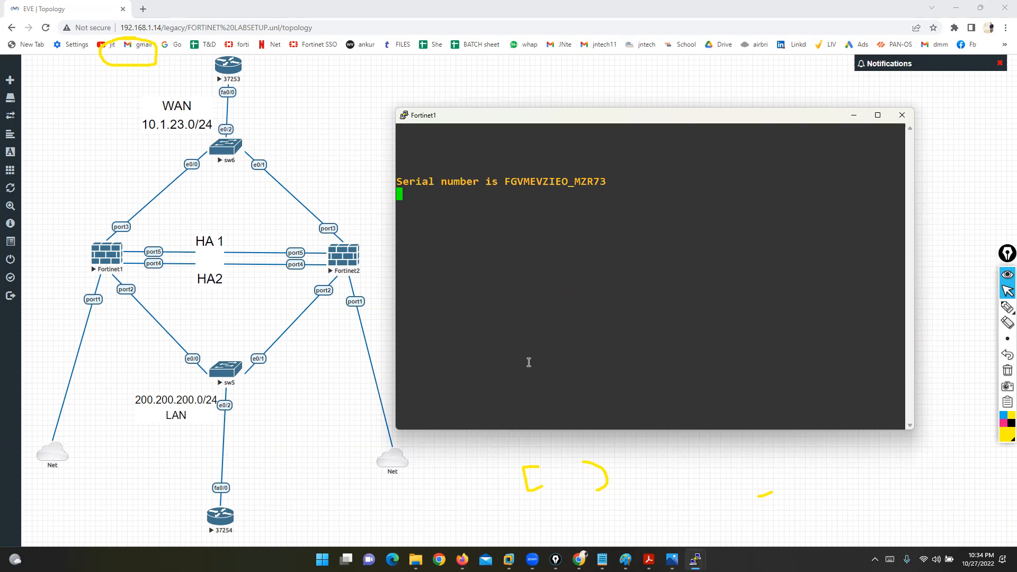
pyautogui.click(1007, 371)
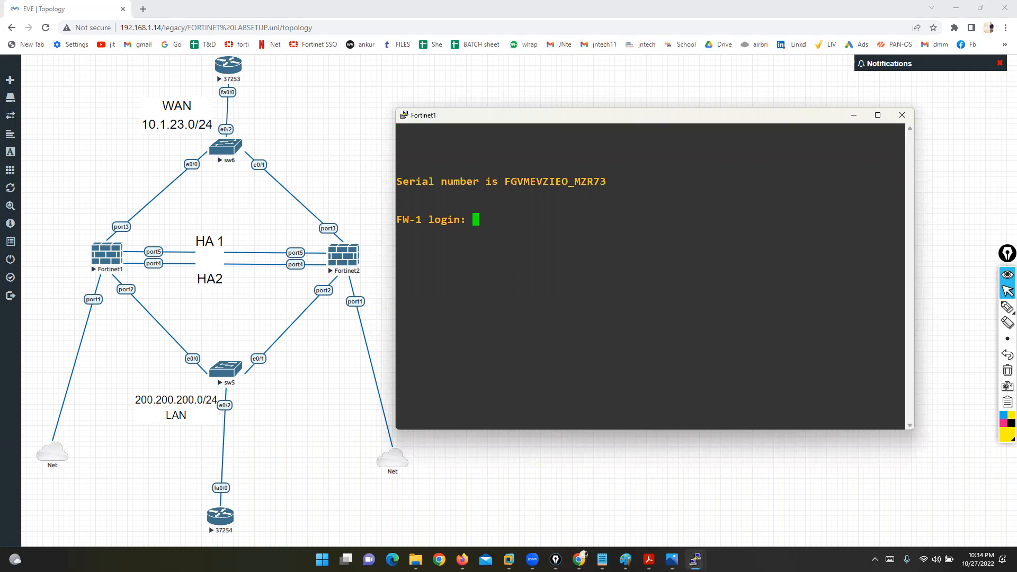
pyautogui.click(750, 493)
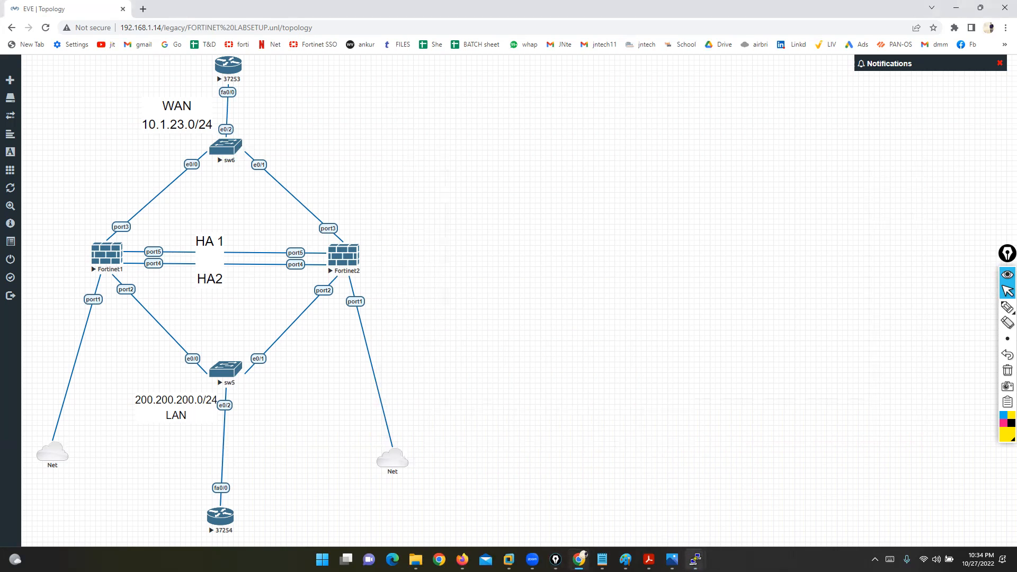
# Step: Check the 37254 ping, then log back in to 192.168.1.190 as admin and dismiss the notices
pyautogui.moveTo(705, 554)
pyautogui.click(620, 490)
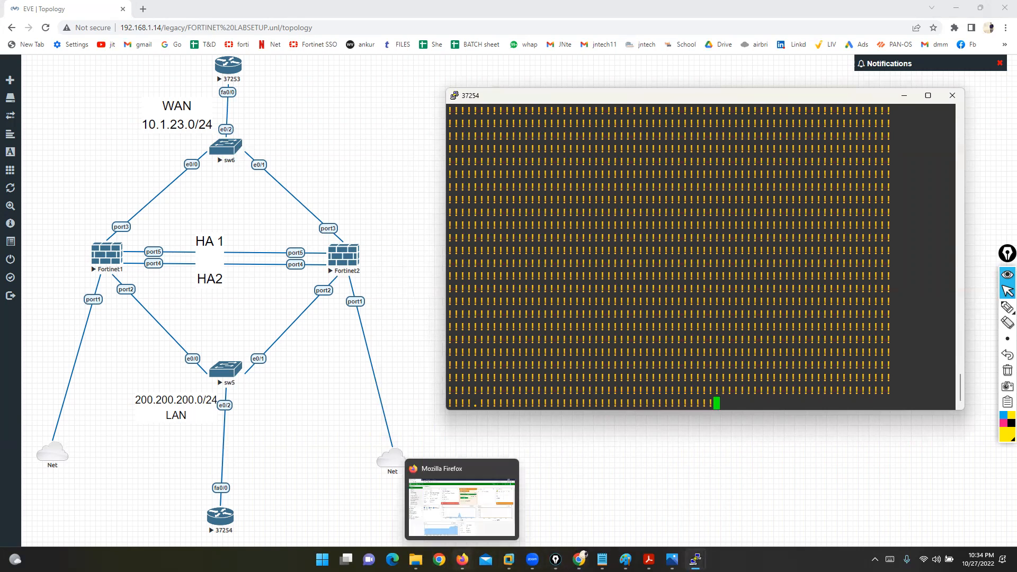
pyautogui.click(463, 559)
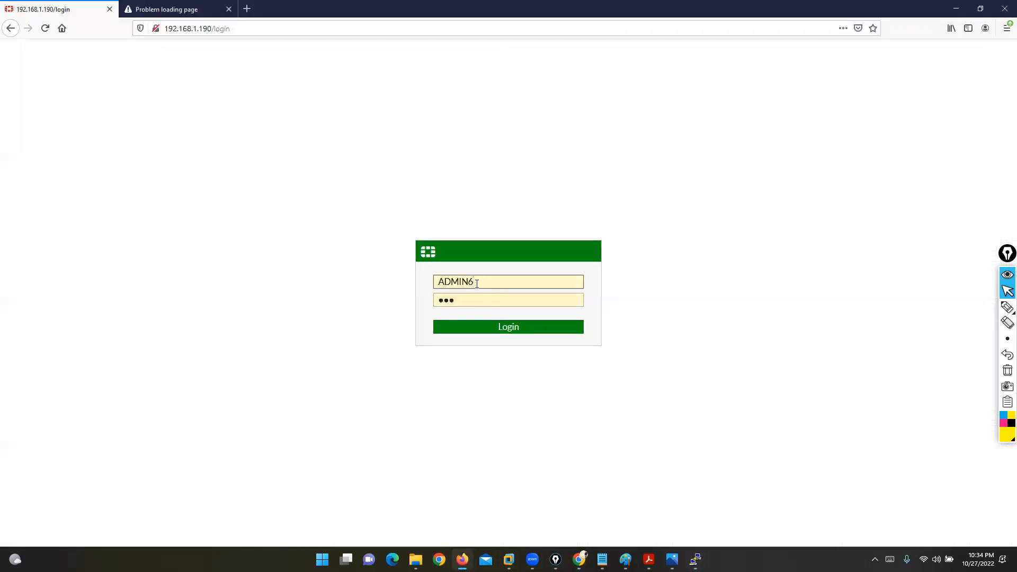
pyautogui.write('admin')
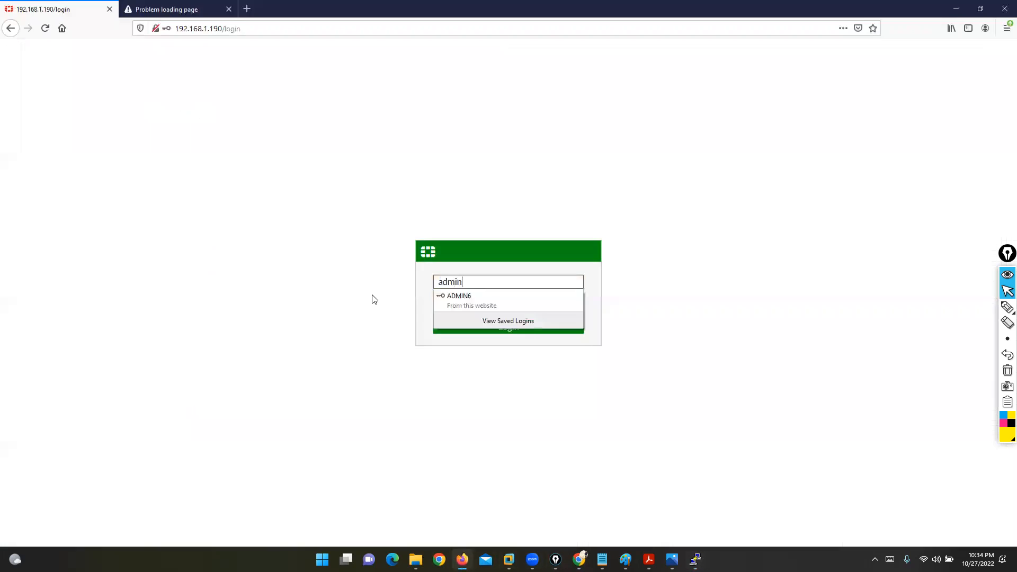
pyautogui.press('Tab')
pyautogui.write('123')
pyautogui.press('Return')
pyautogui.click(290, 114)
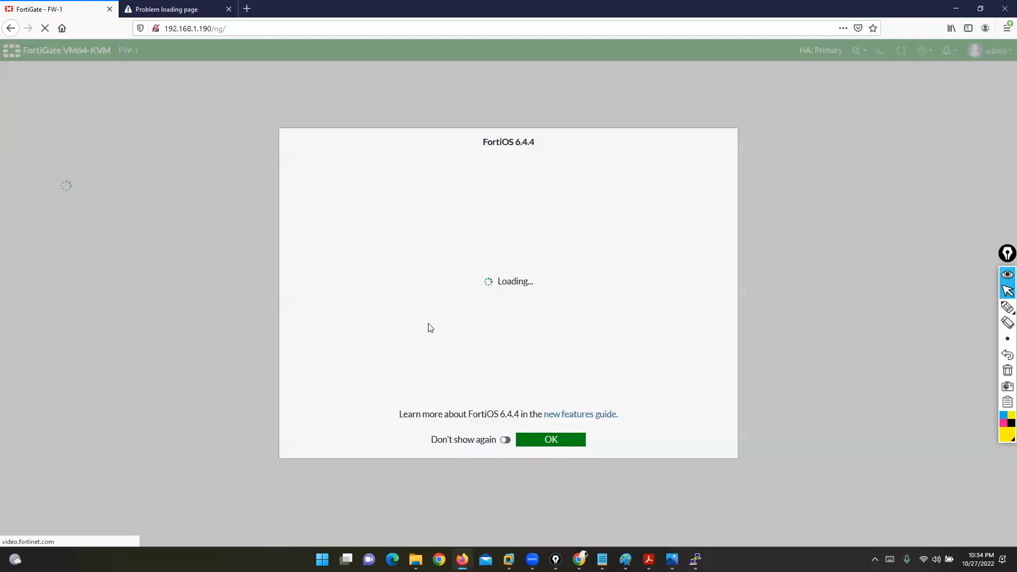
pyautogui.click(546, 440)
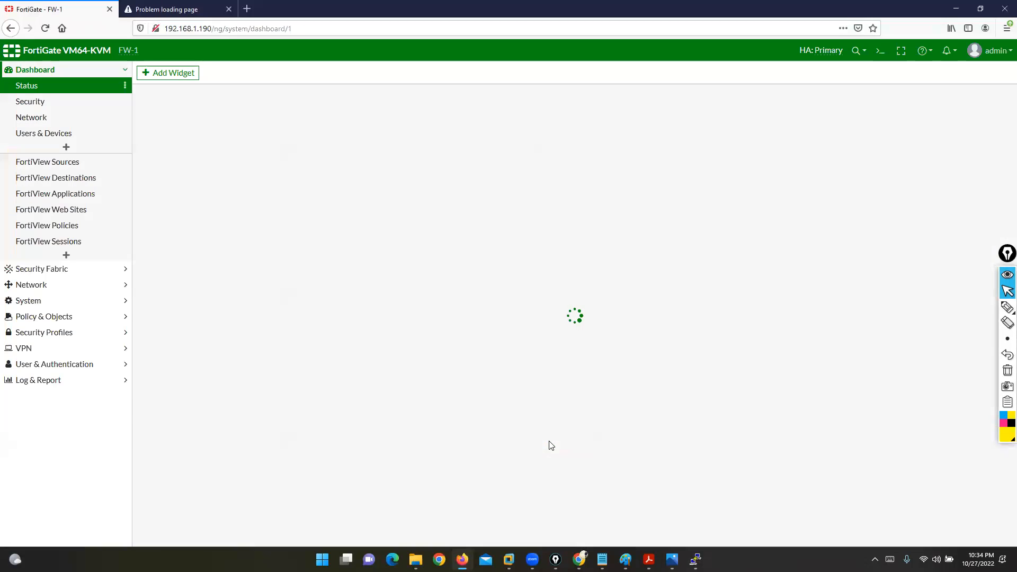
# Step: Mark FW-1 as HA Primary on the dashboard, then bring up the firewall topics notes
pyautogui.click(1007, 307)
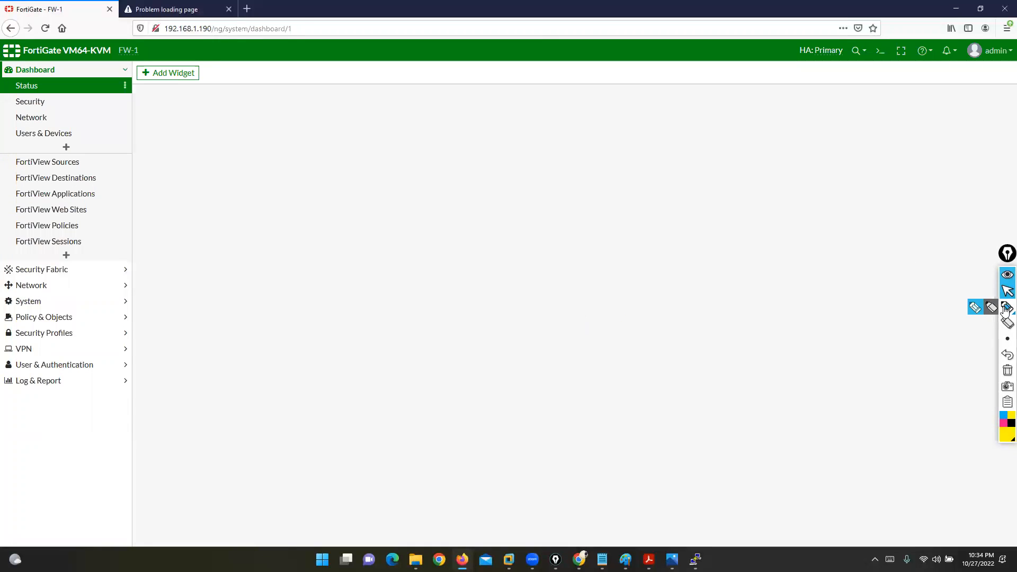
pyautogui.moveTo(146, 48); pyautogui.dragTo(151, 76)
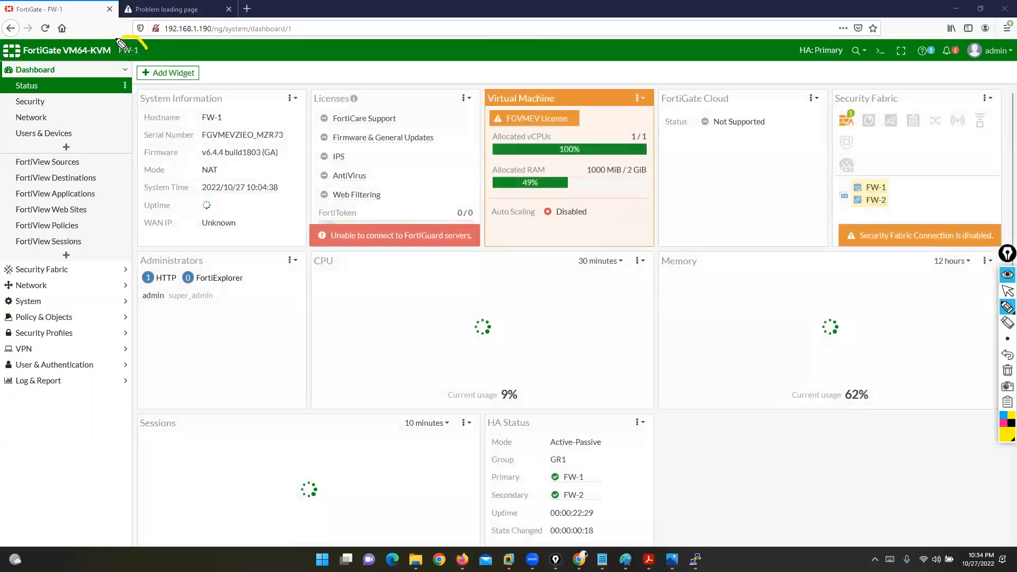
pyautogui.moveTo(531, 474); pyautogui.dragTo(551, 475)
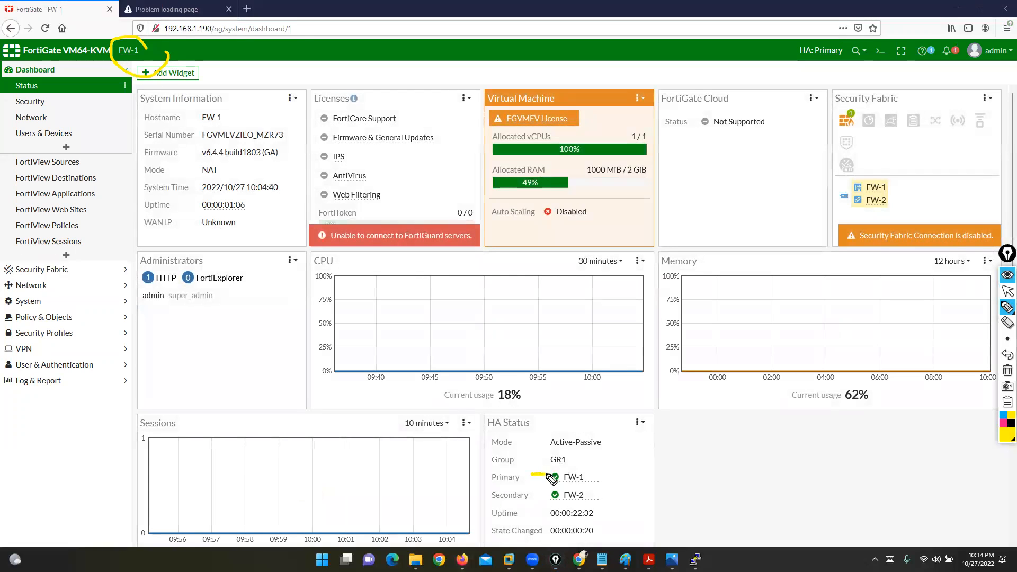
pyautogui.click(1006, 293)
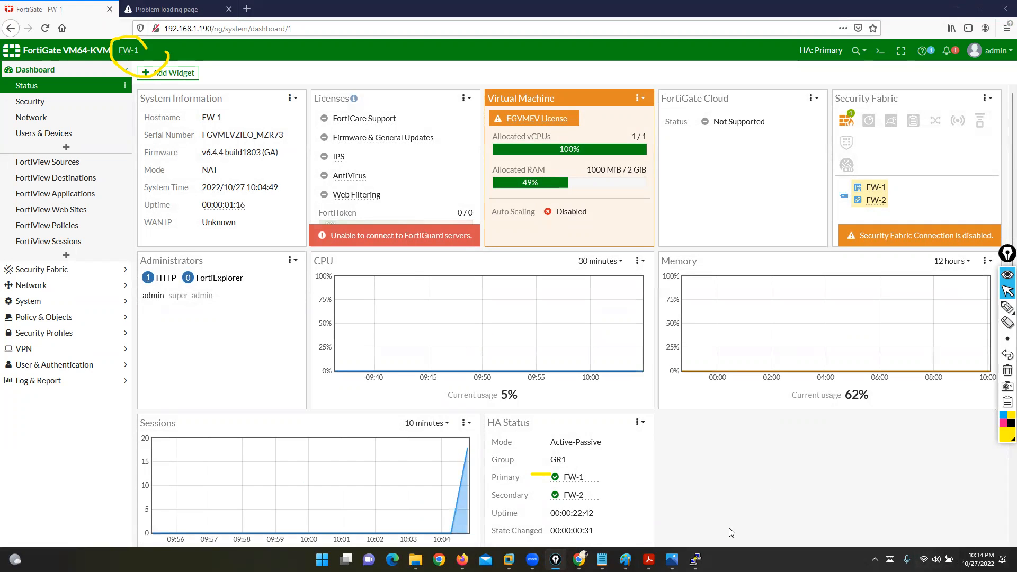
pyautogui.click(602, 559)
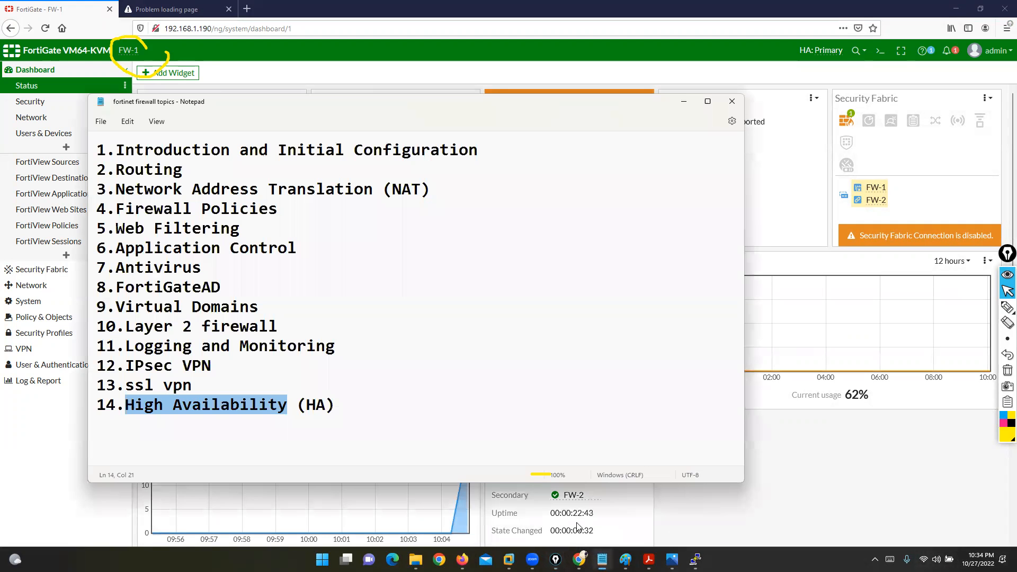
# Step: Hide the topics notes and bring up the HA LAB folder
pyautogui.click(216, 382)
pyautogui.click(687, 101)
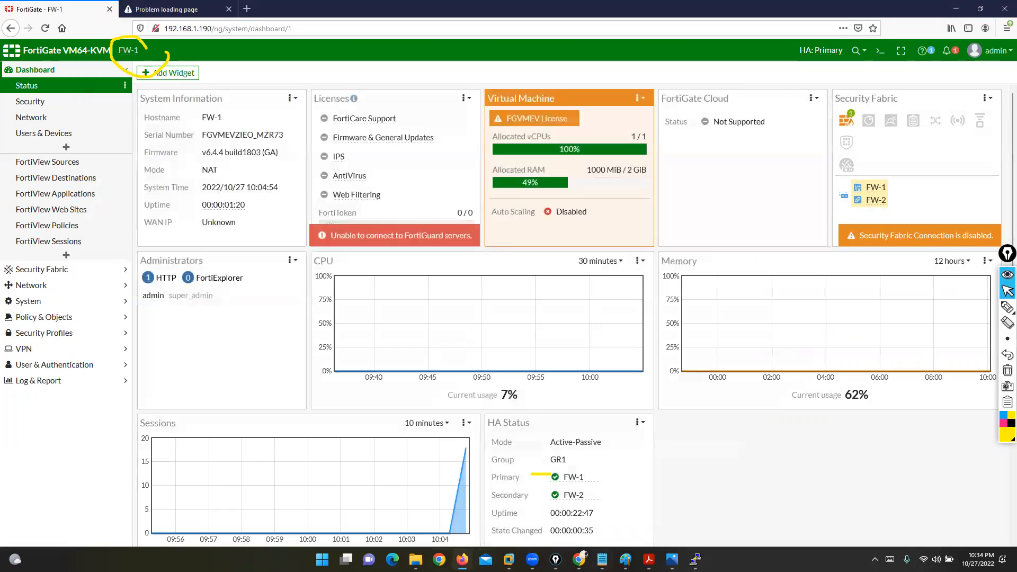
pyautogui.click(415, 559)
# Step: Go up to Fortinet Firewall, open Slides all, then show the desktop with Win+D
pyautogui.hotkey('alt', 'Up')
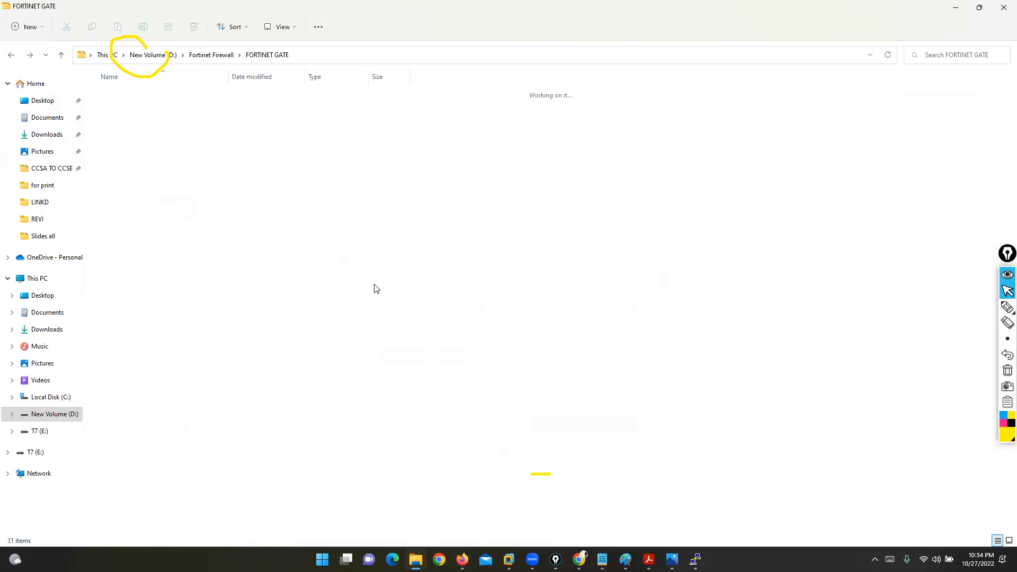
pyautogui.hotkey('alt', 'Up')
pyautogui.press('Down')
pyautogui.press('Down')
pyautogui.press('Down')
pyautogui.press('Down')
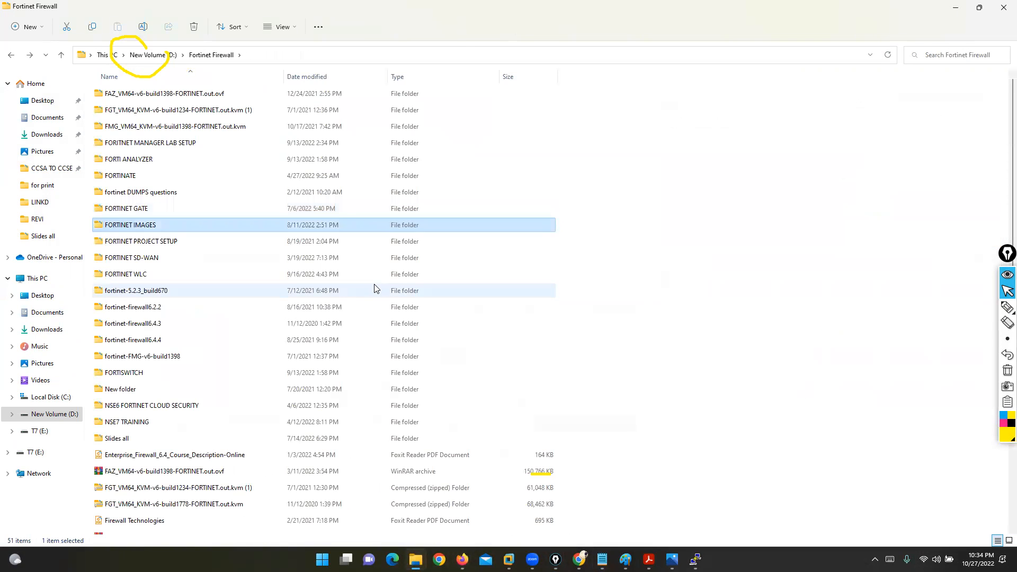
pyautogui.press('Down')
pyautogui.press('Down')
pyautogui.press('Down')
pyautogui.press('Down')
pyautogui.press('Down')
pyautogui.press('Down')
pyautogui.press('Down')
pyautogui.press('Down')
pyautogui.press('Down')
pyautogui.press('Down')
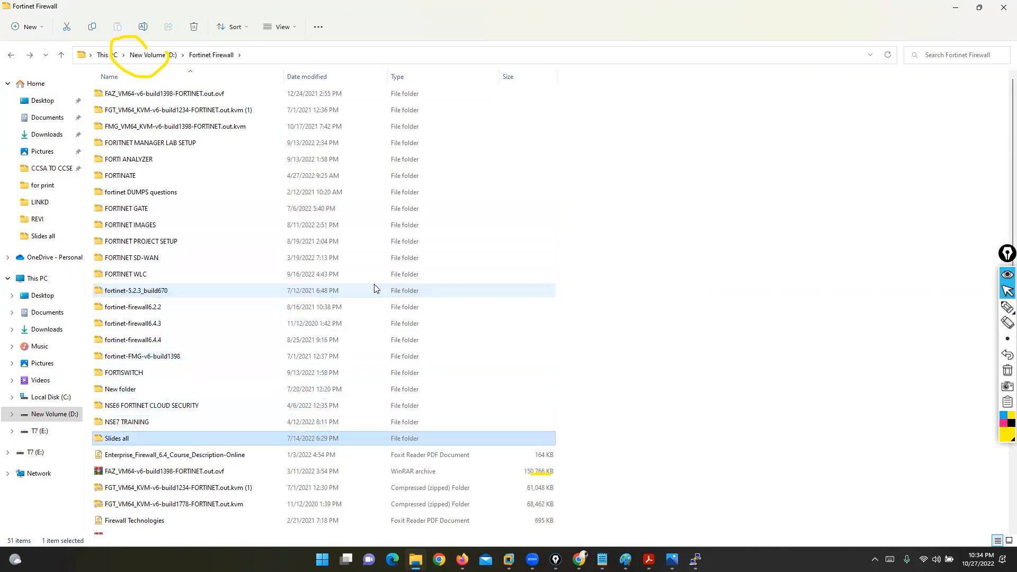
pyautogui.press('Return')
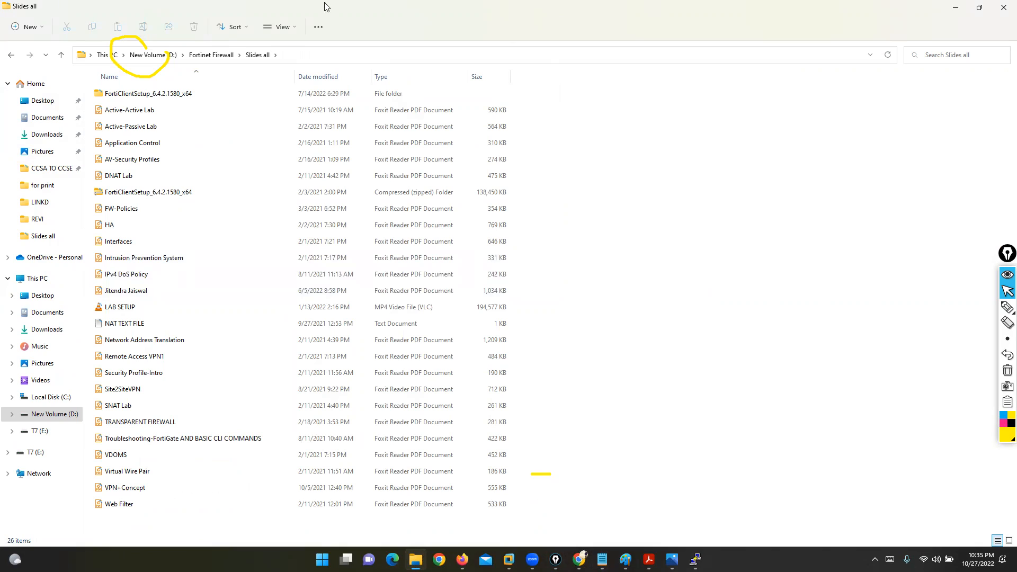
pyautogui.click(307, 11)
pyautogui.press('super+d')
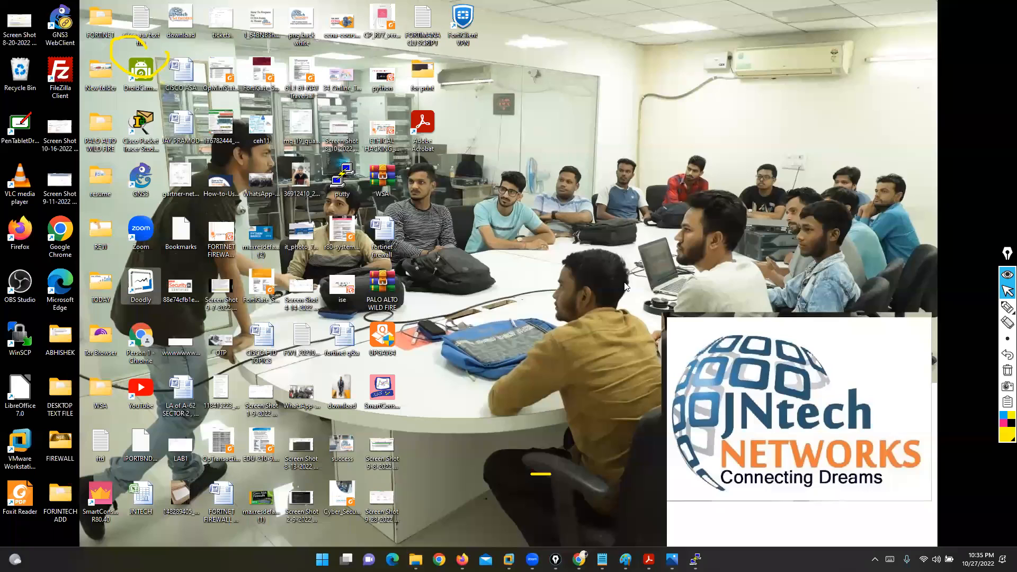